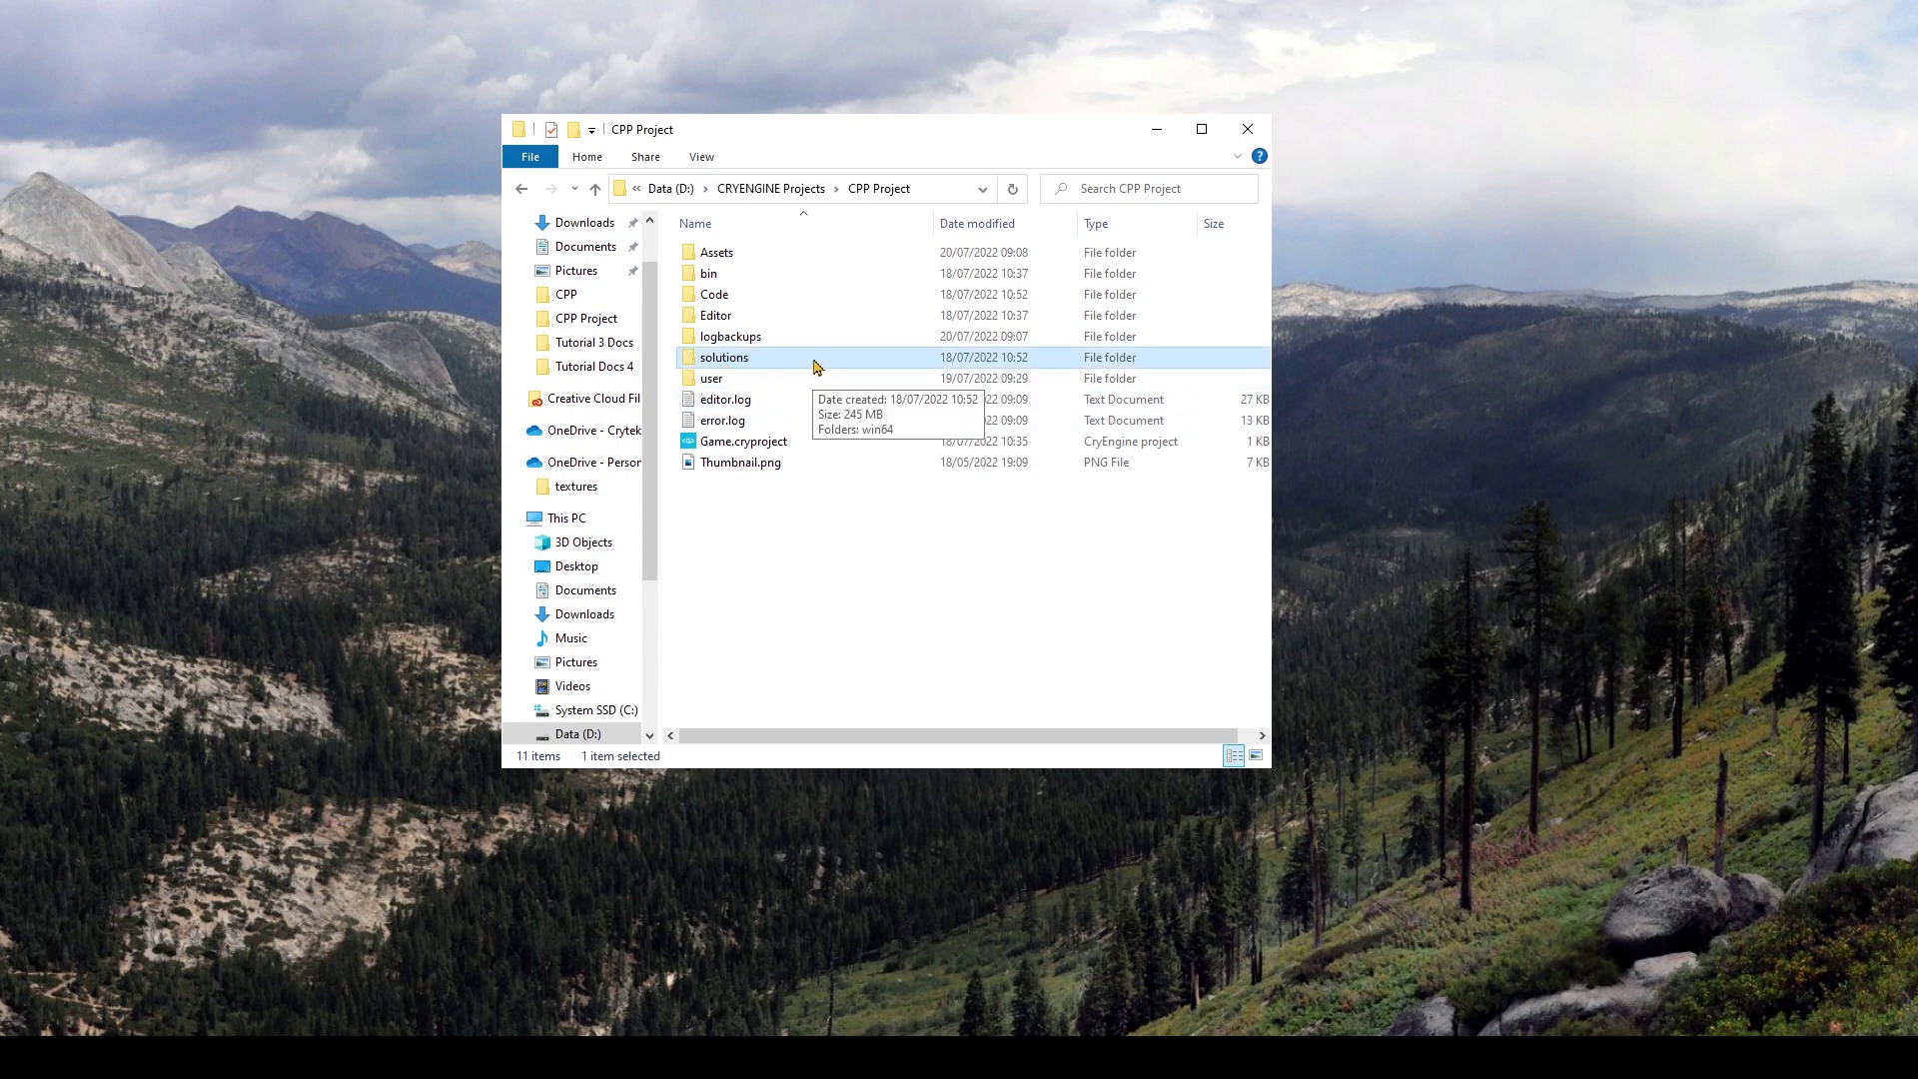
- Open Game.sln from the solutions\win64 folder in Visual Studio 2017
double_click(733, 362)
double_click(716, 252)
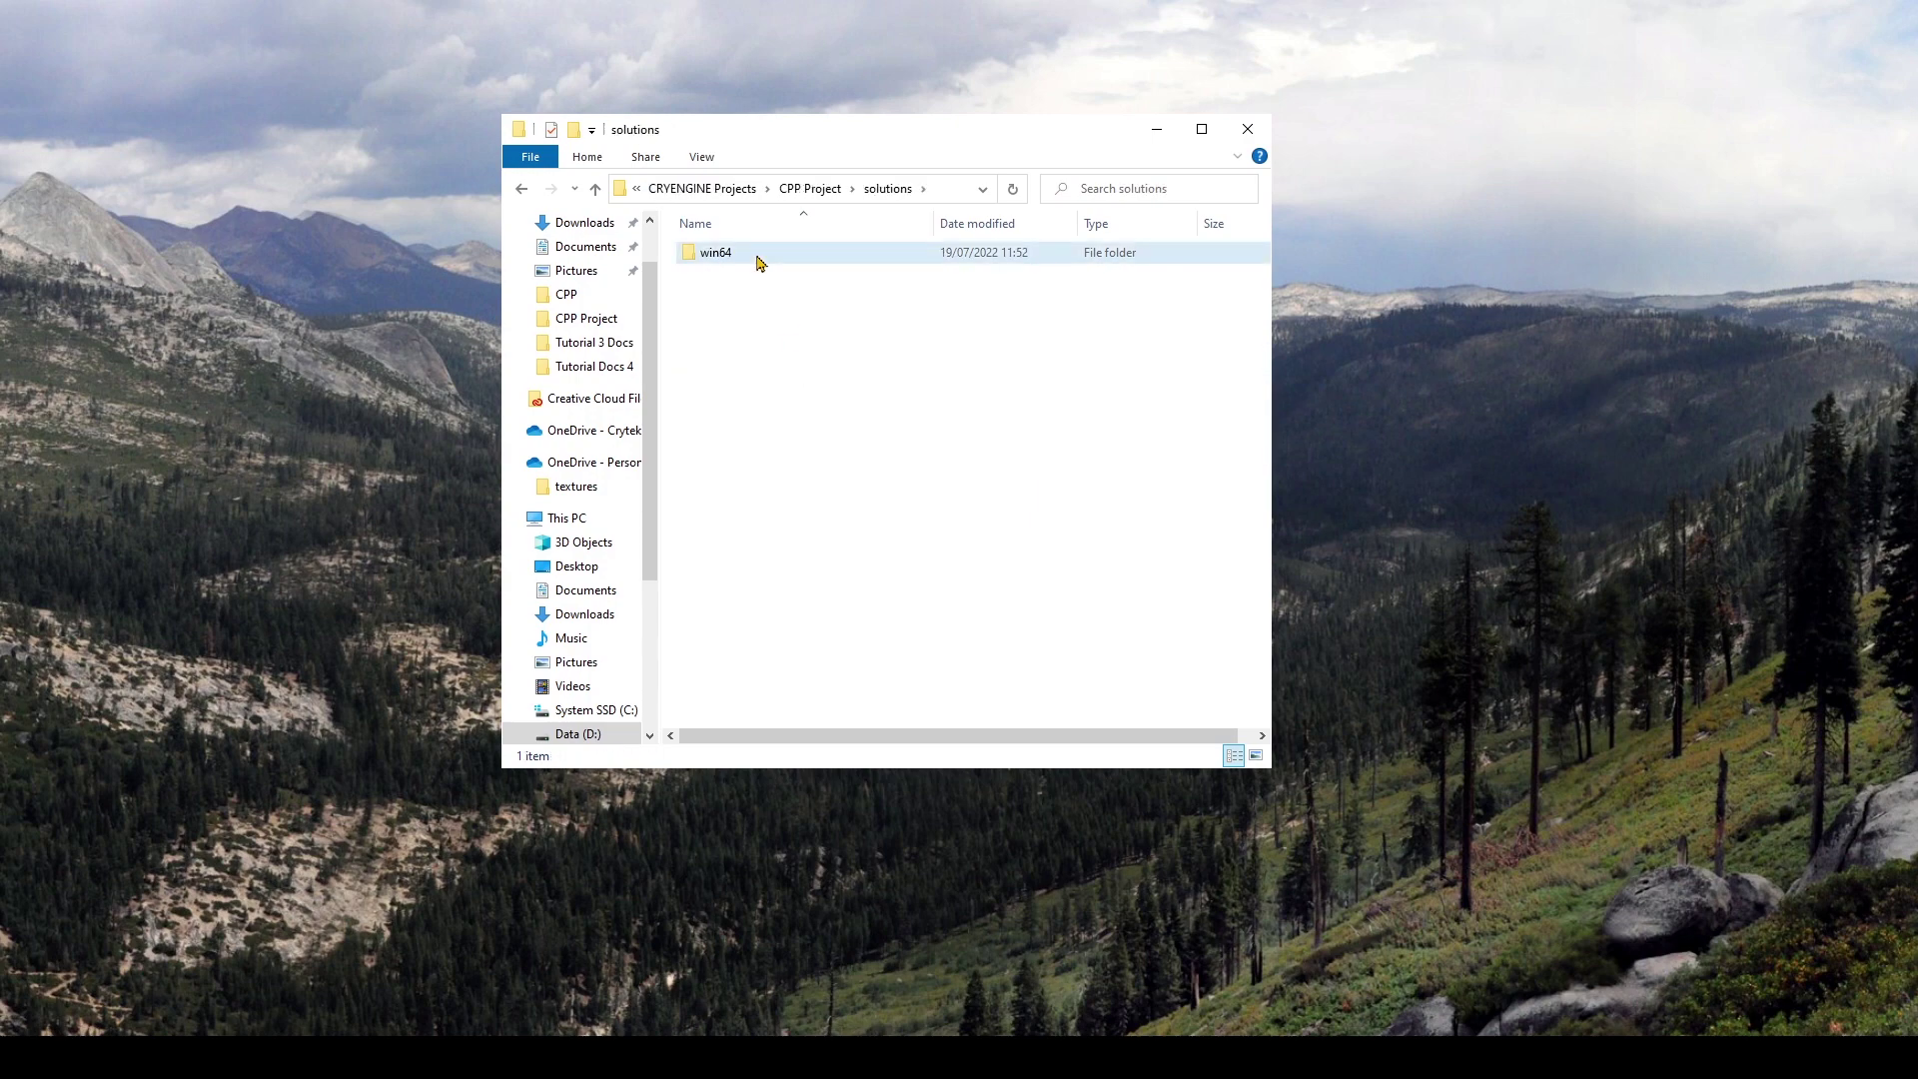
scroll(759, 376, "down", 3)
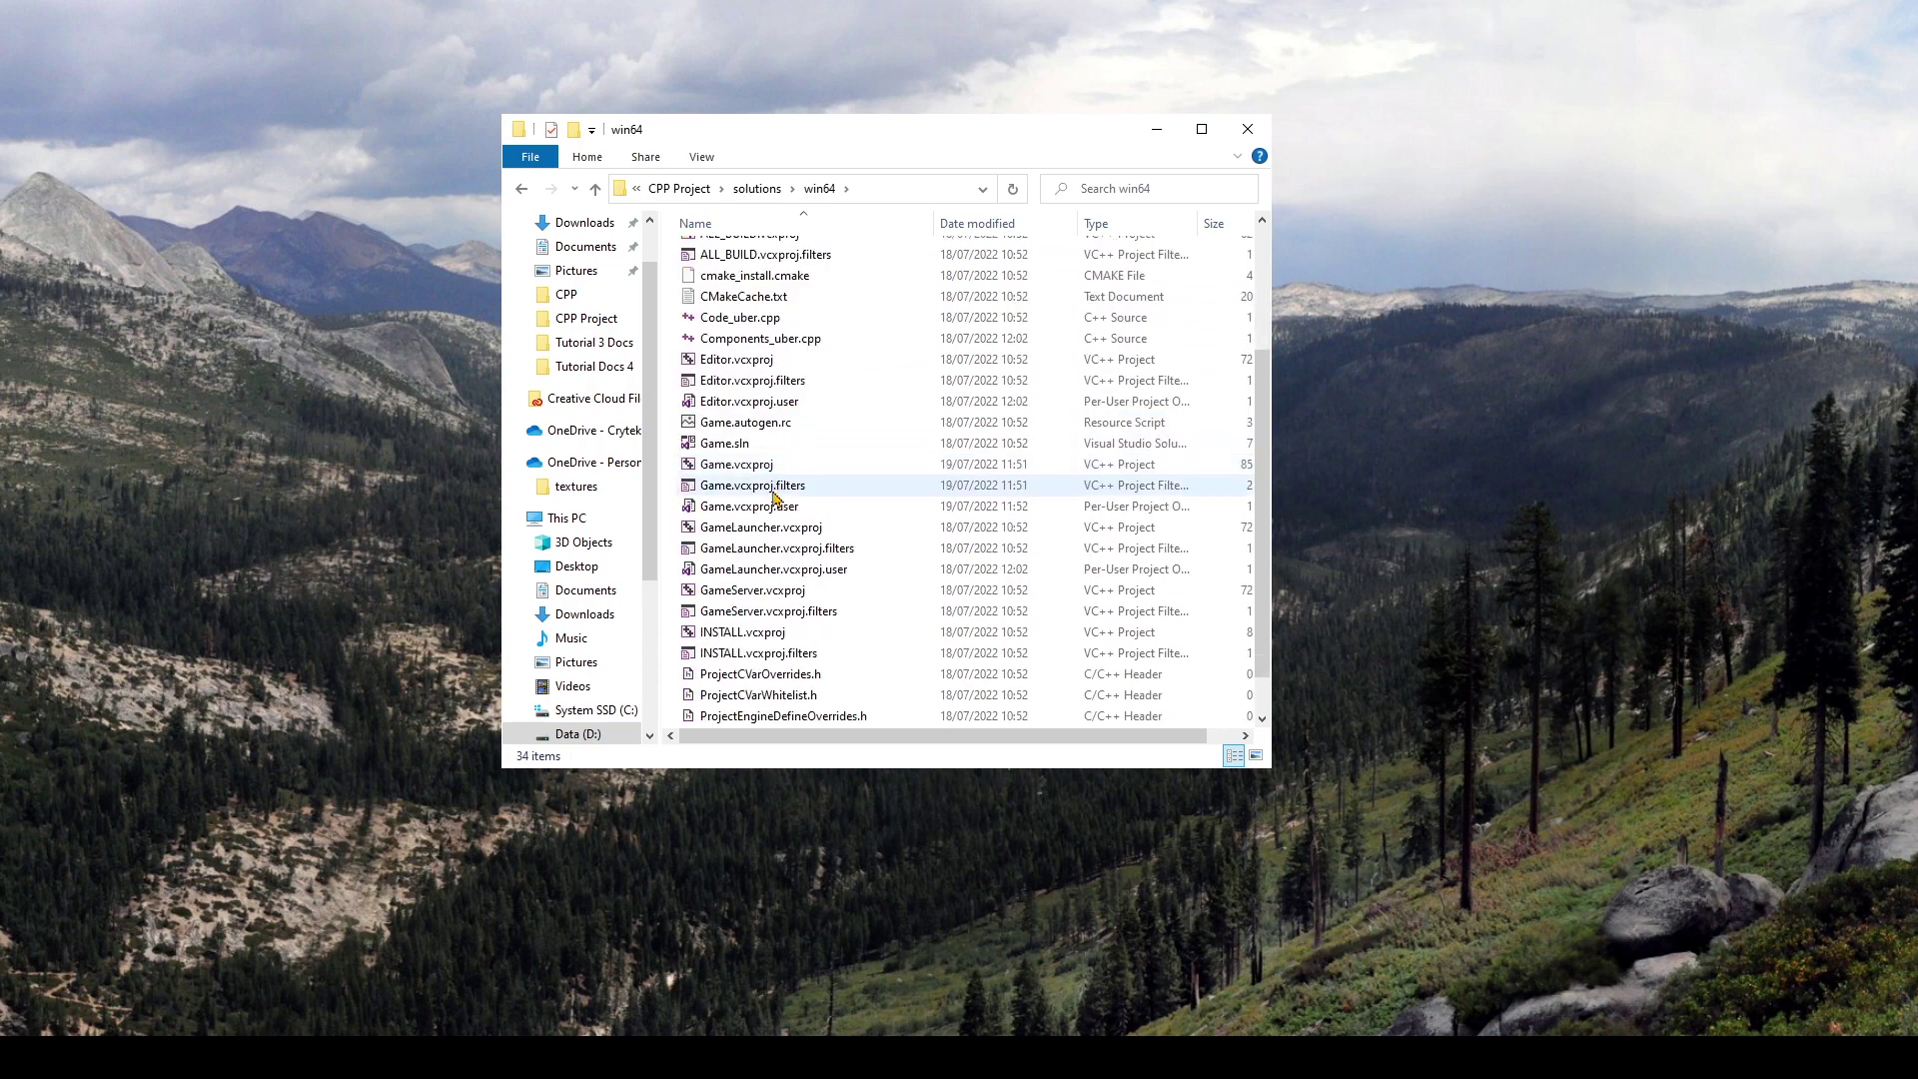
left_click(757, 443)
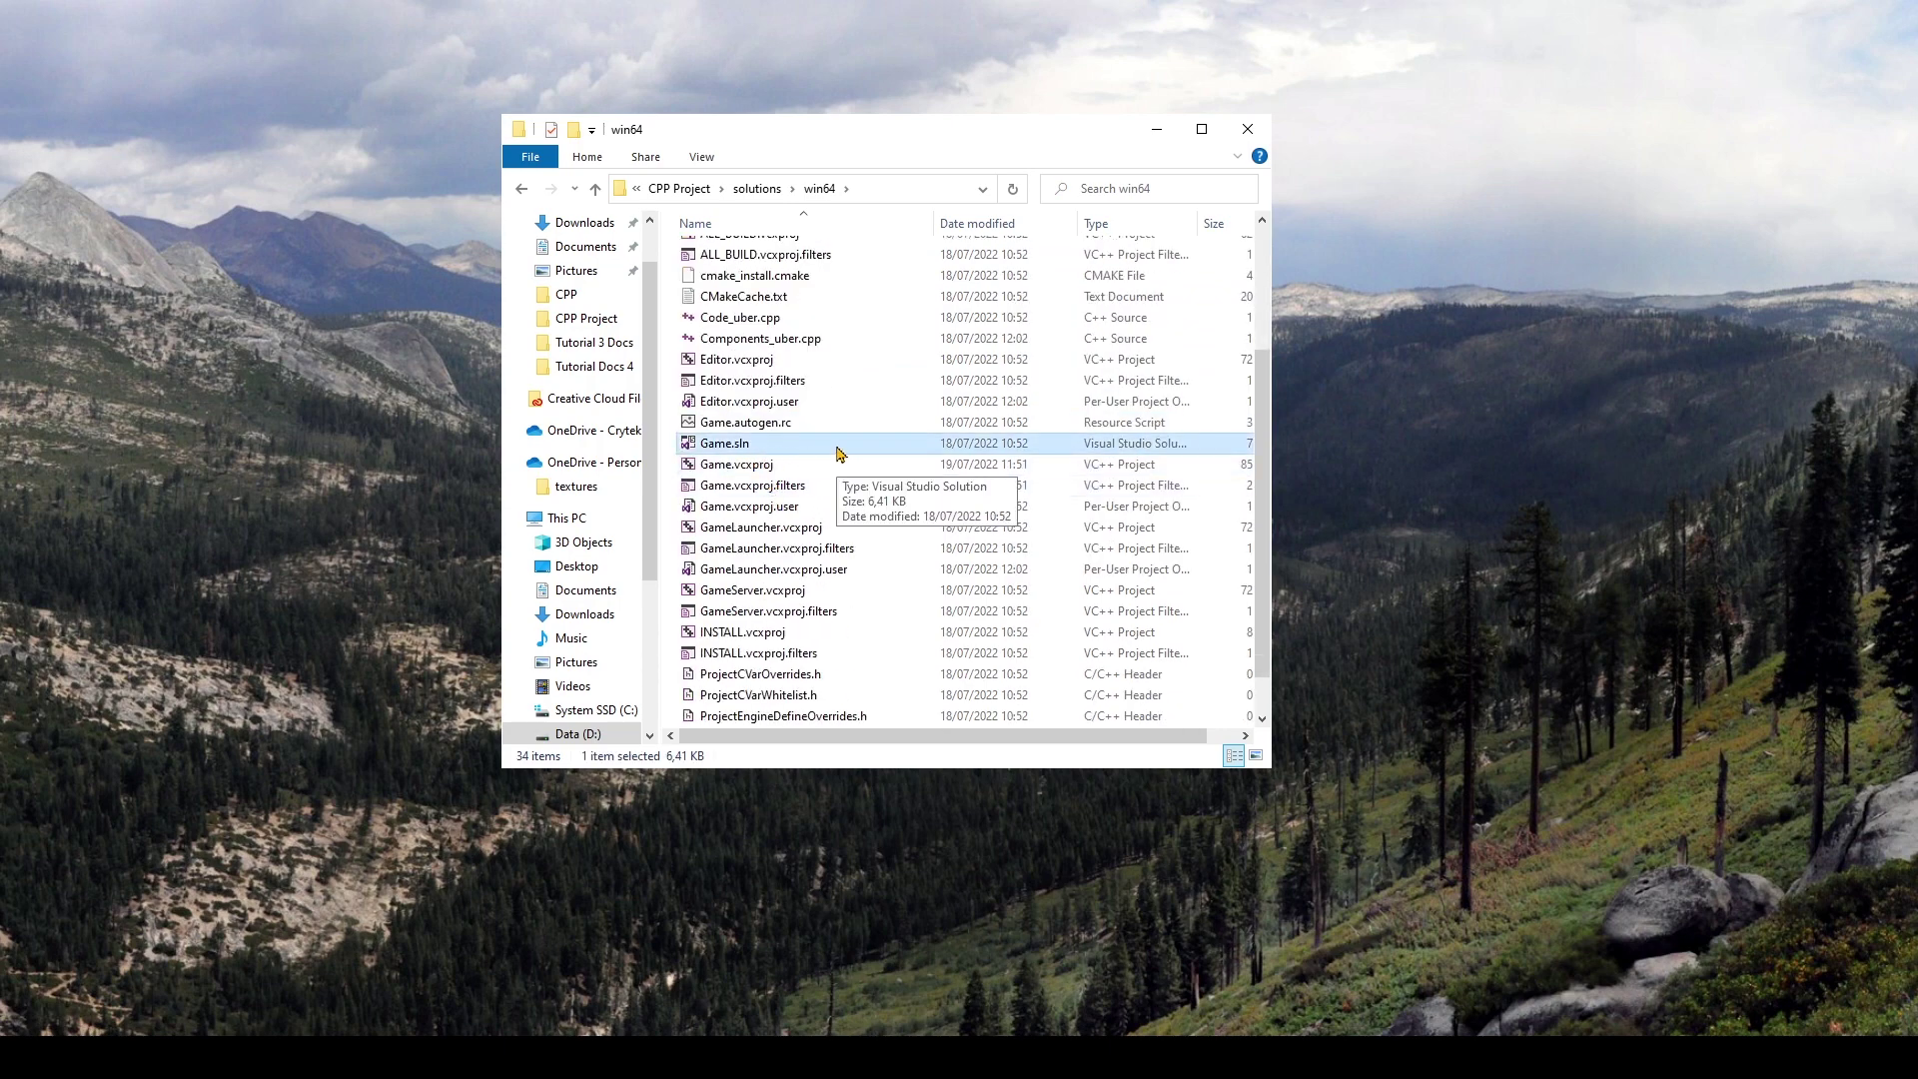
double_click(839, 453)
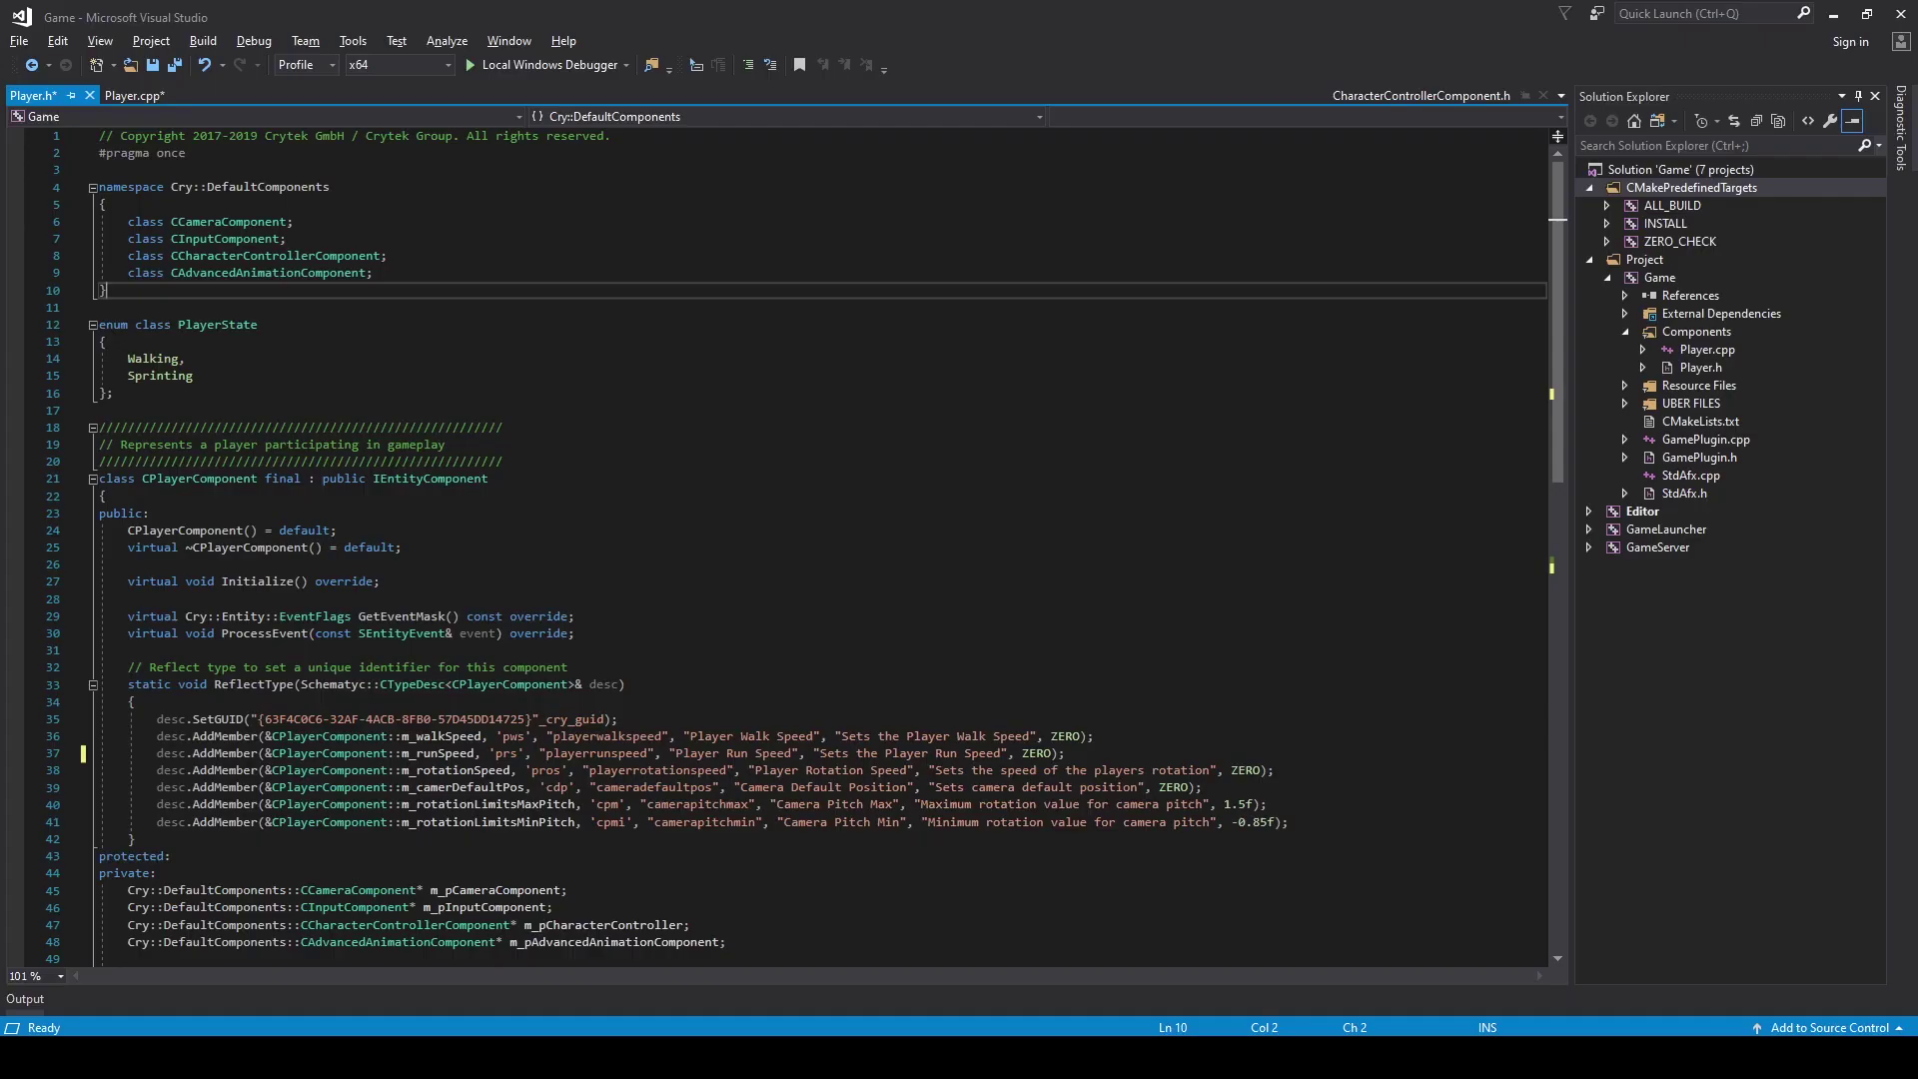
- Start a float m_jumpHeight declaration on a new line below m_runSpeed in Player.h
left_click(134, 94)
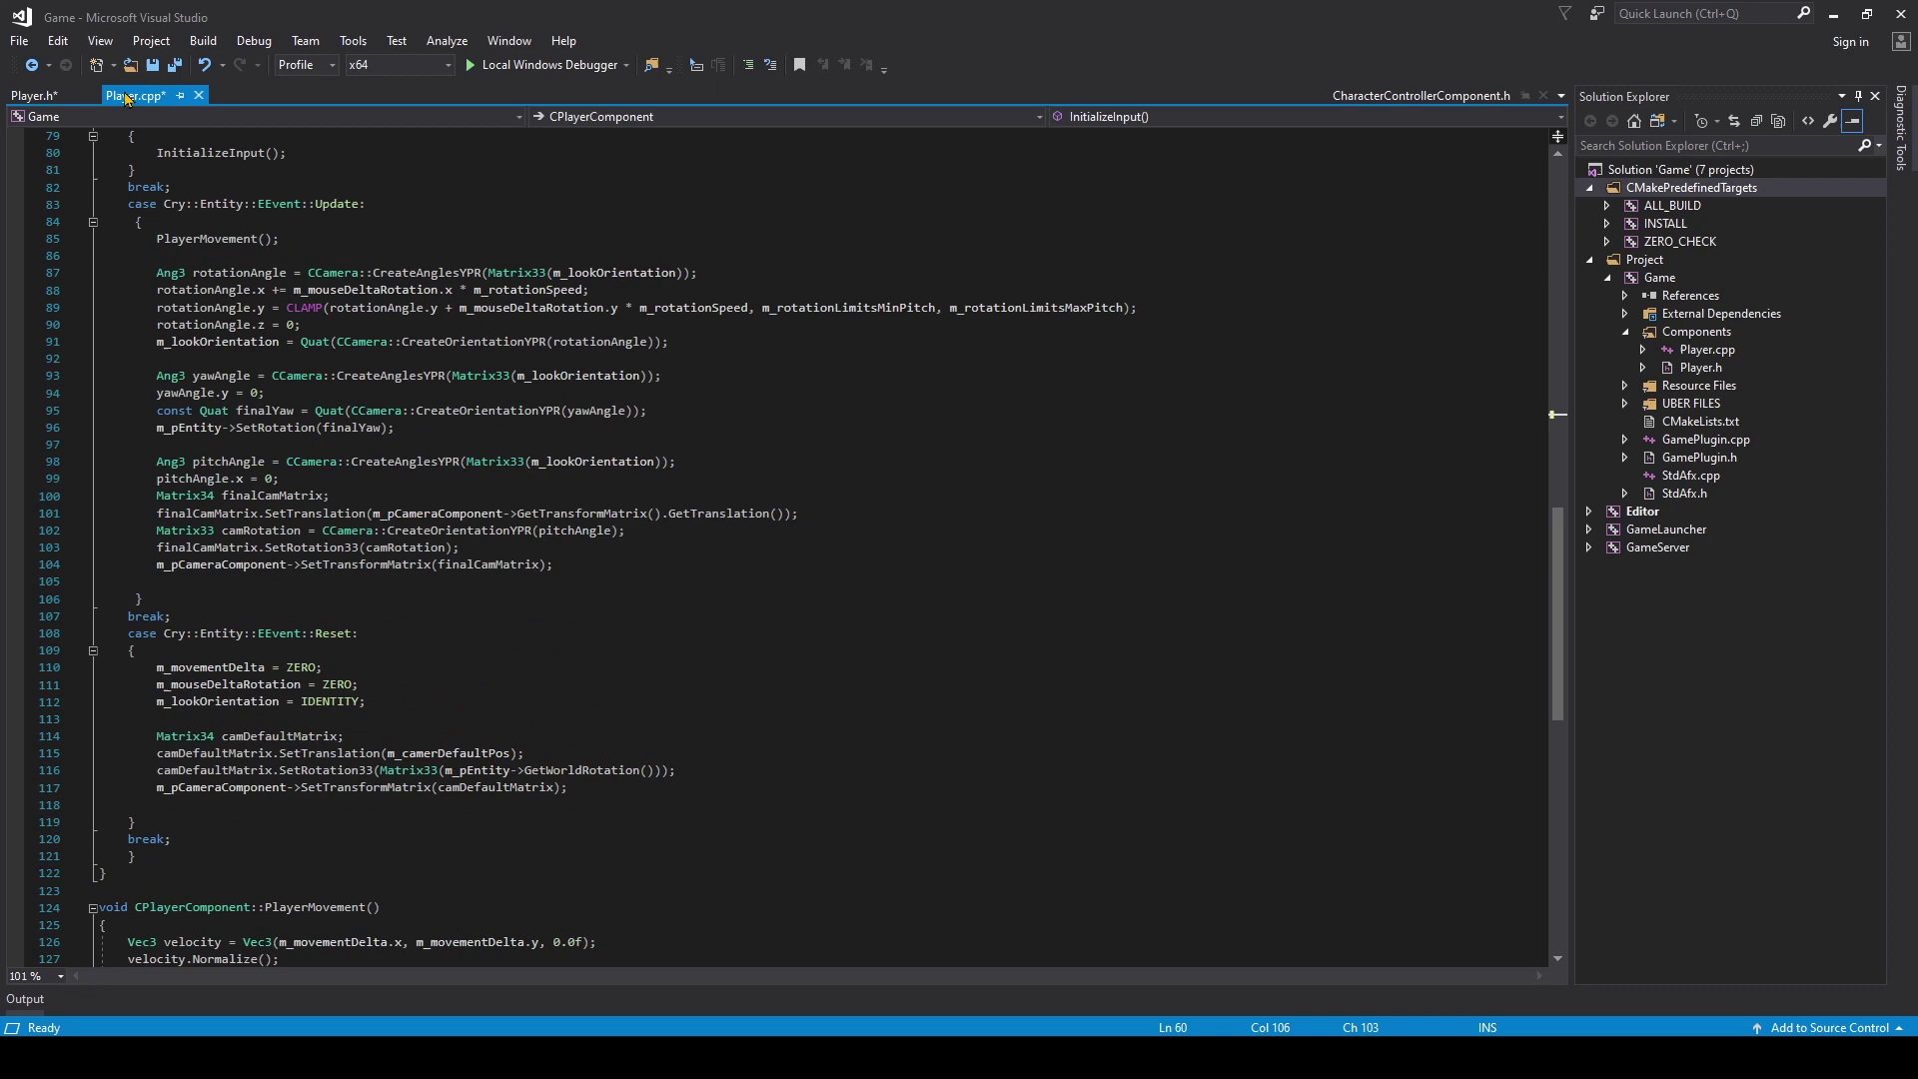
scroll(635, 356, "down", 10)
scroll(635, 356, "up", 4)
scroll(637, 356, "up", 4)
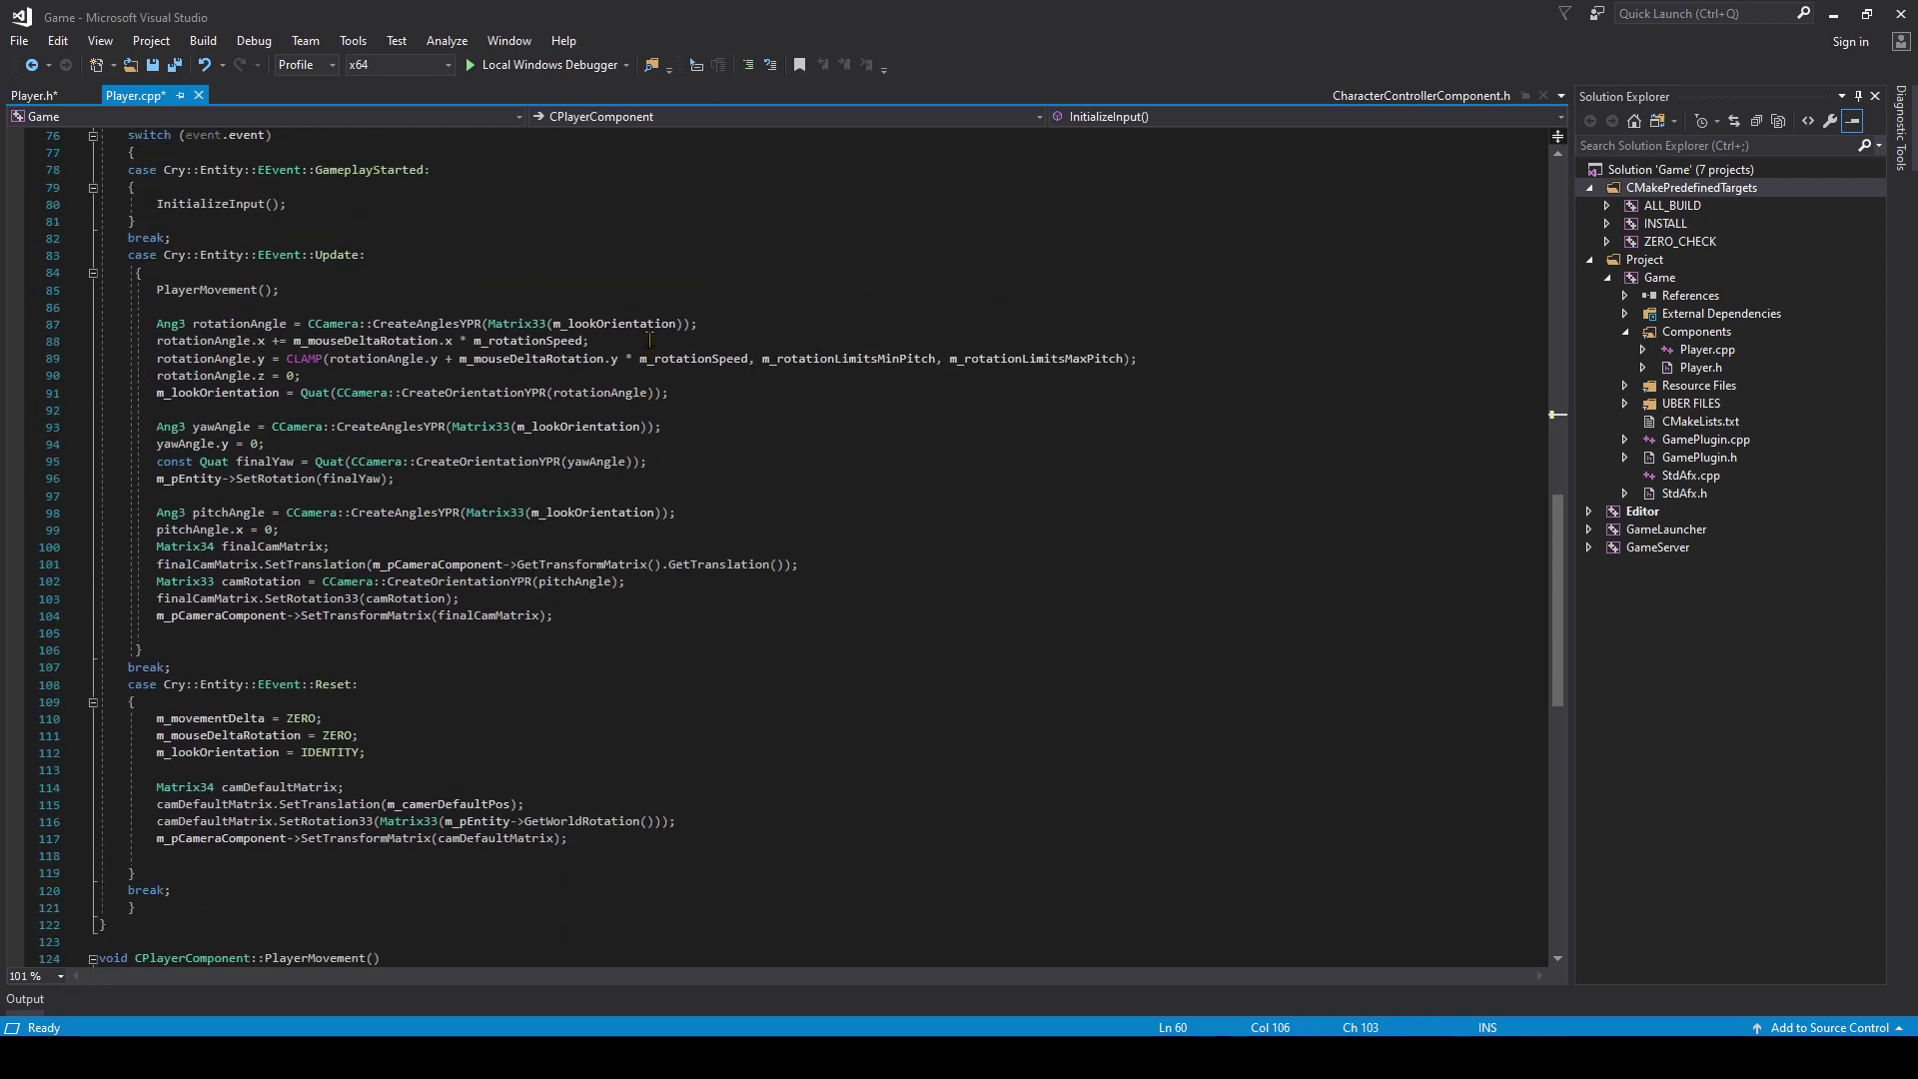
scroll(645, 338, "up", 4)
scroll(657, 321, "up", 5)
scroll(657, 322, "up", 6)
scroll(648, 282, "up", 4)
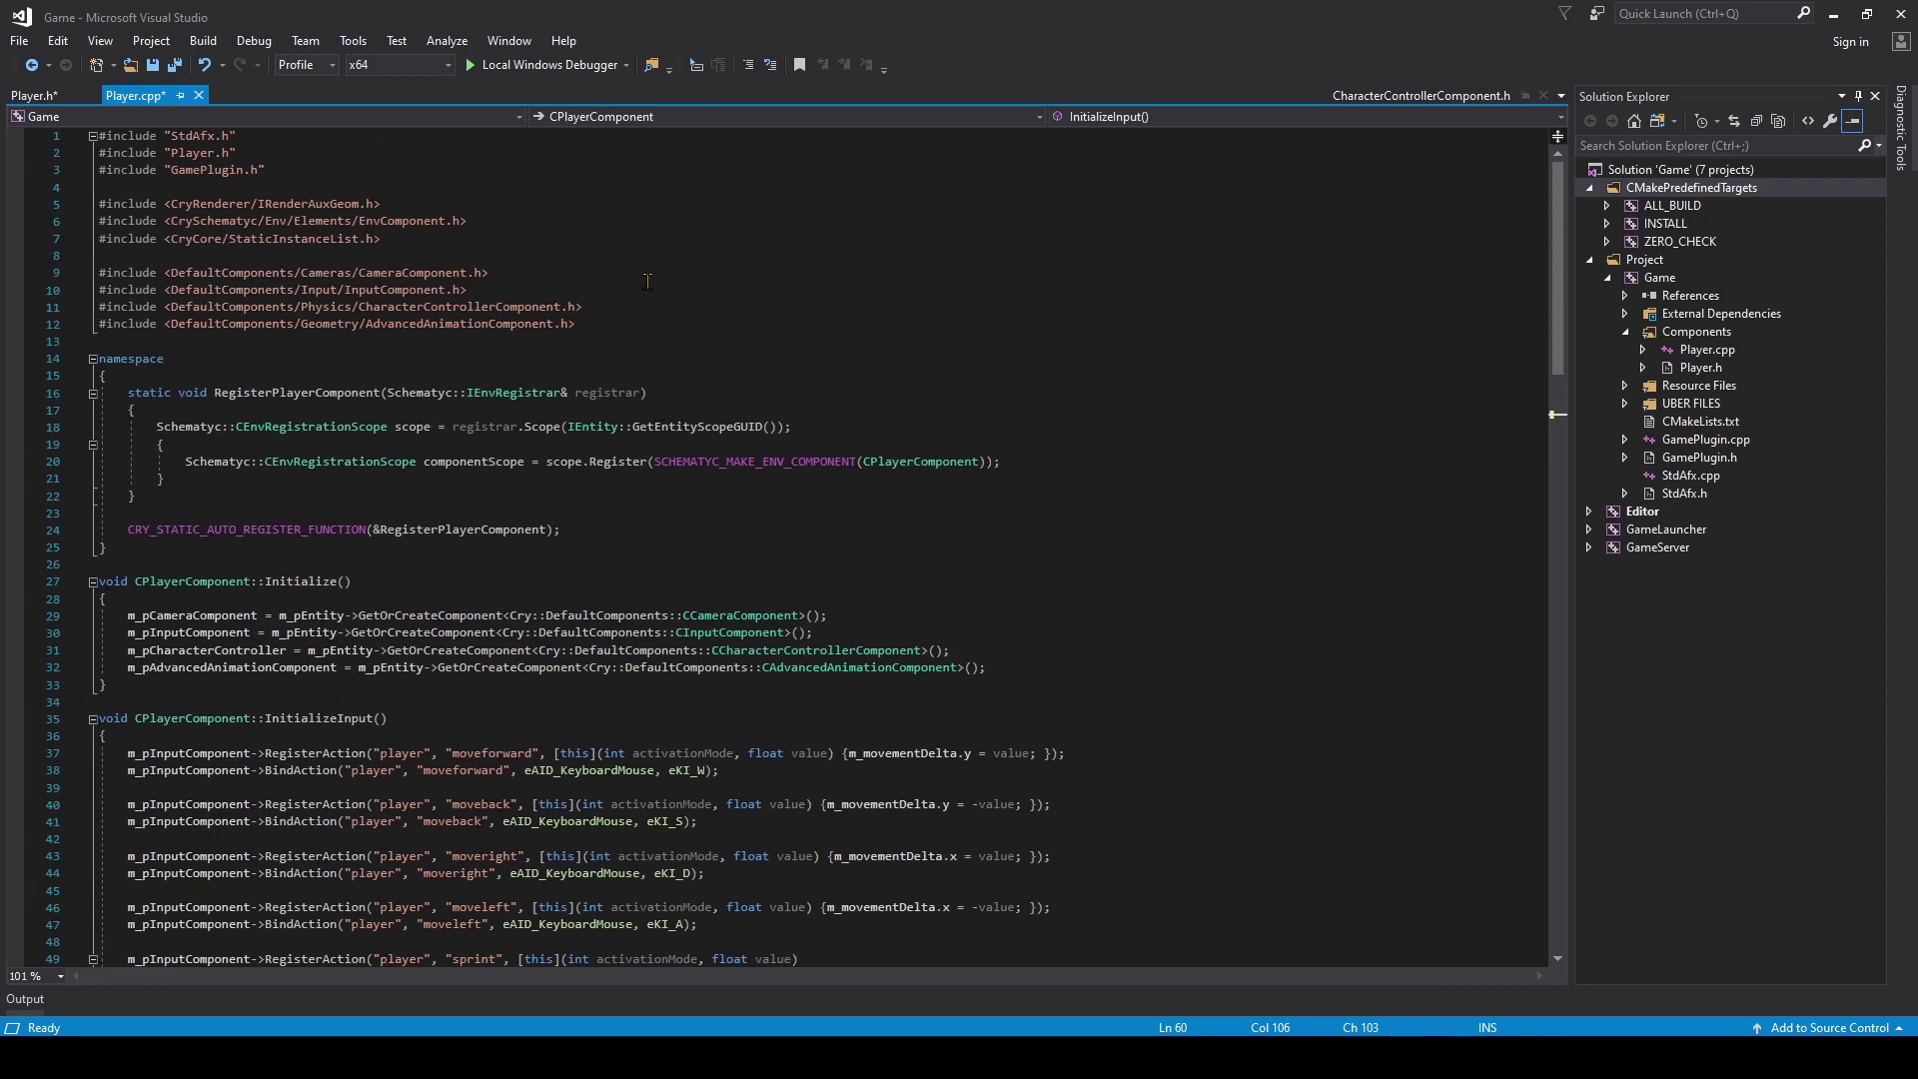
left_click(31, 96)
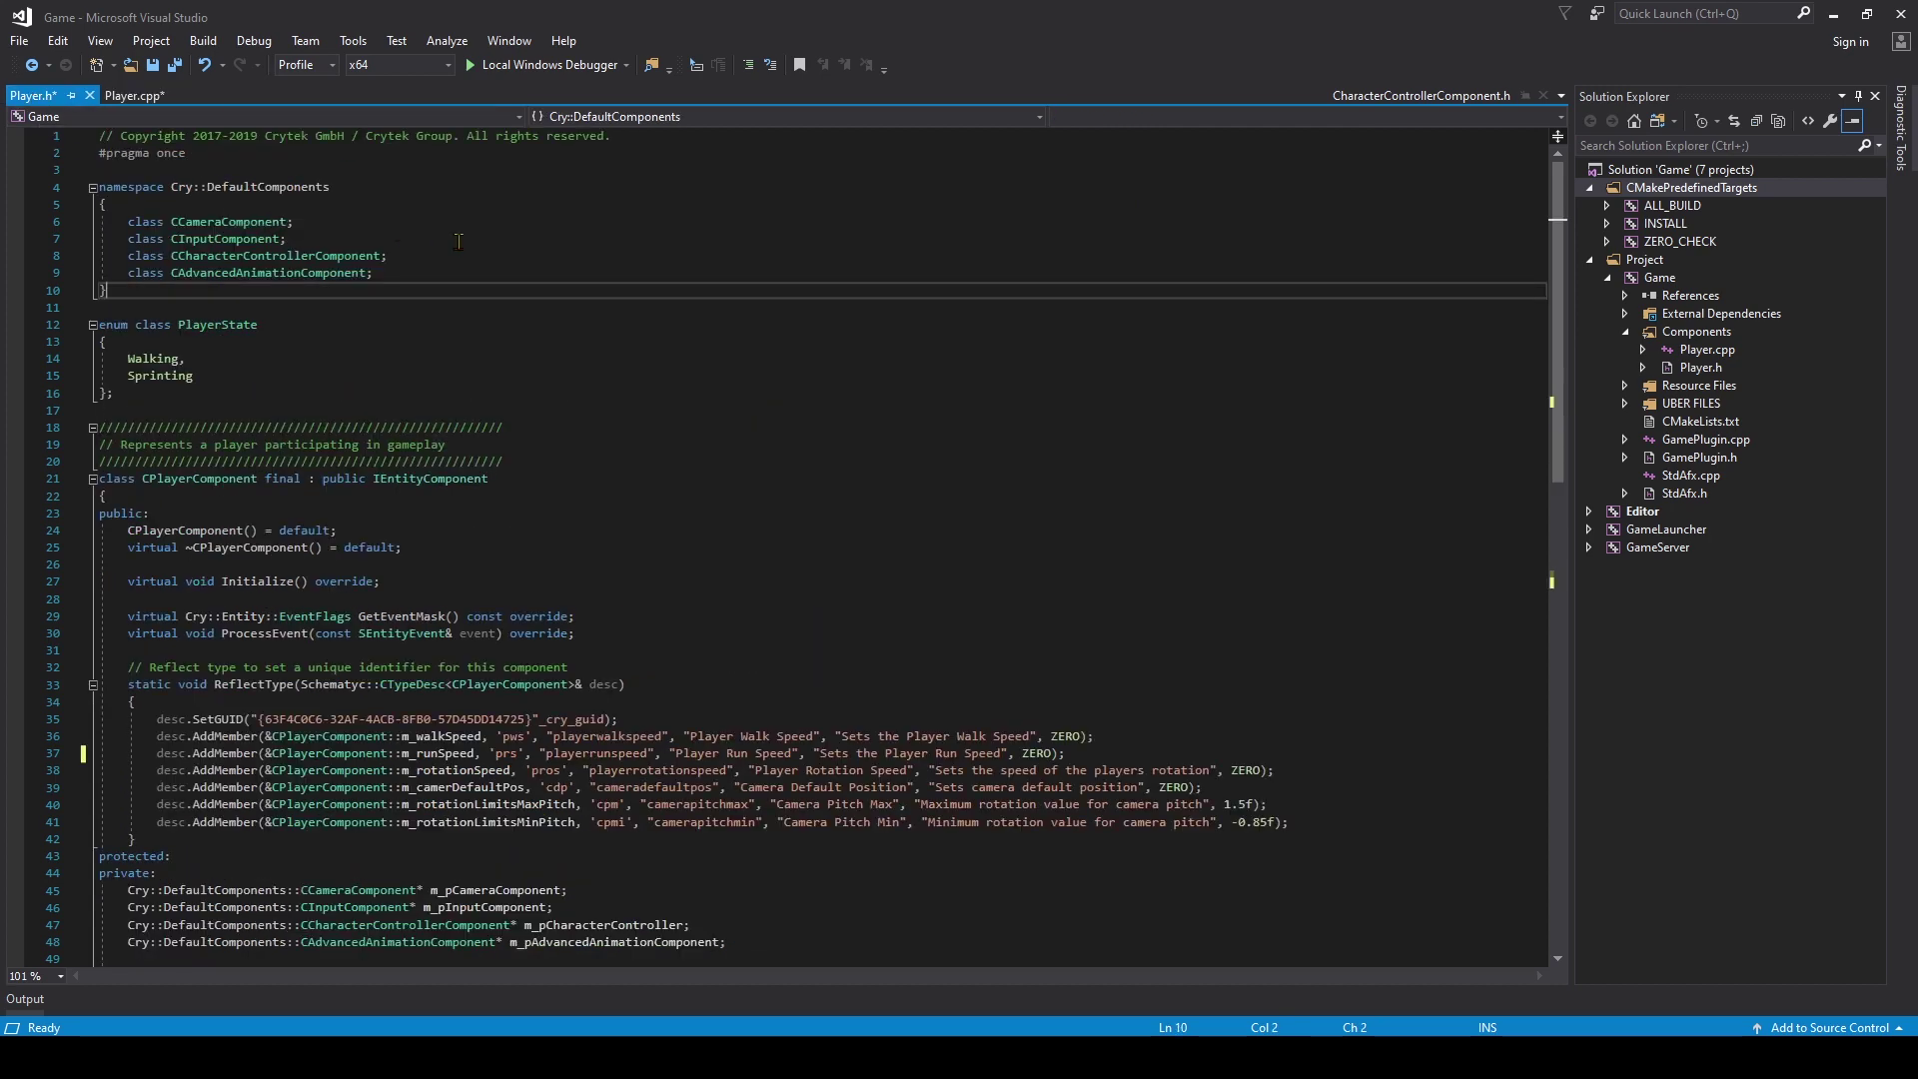
left_click_drag(1558, 225, 1557, 404)
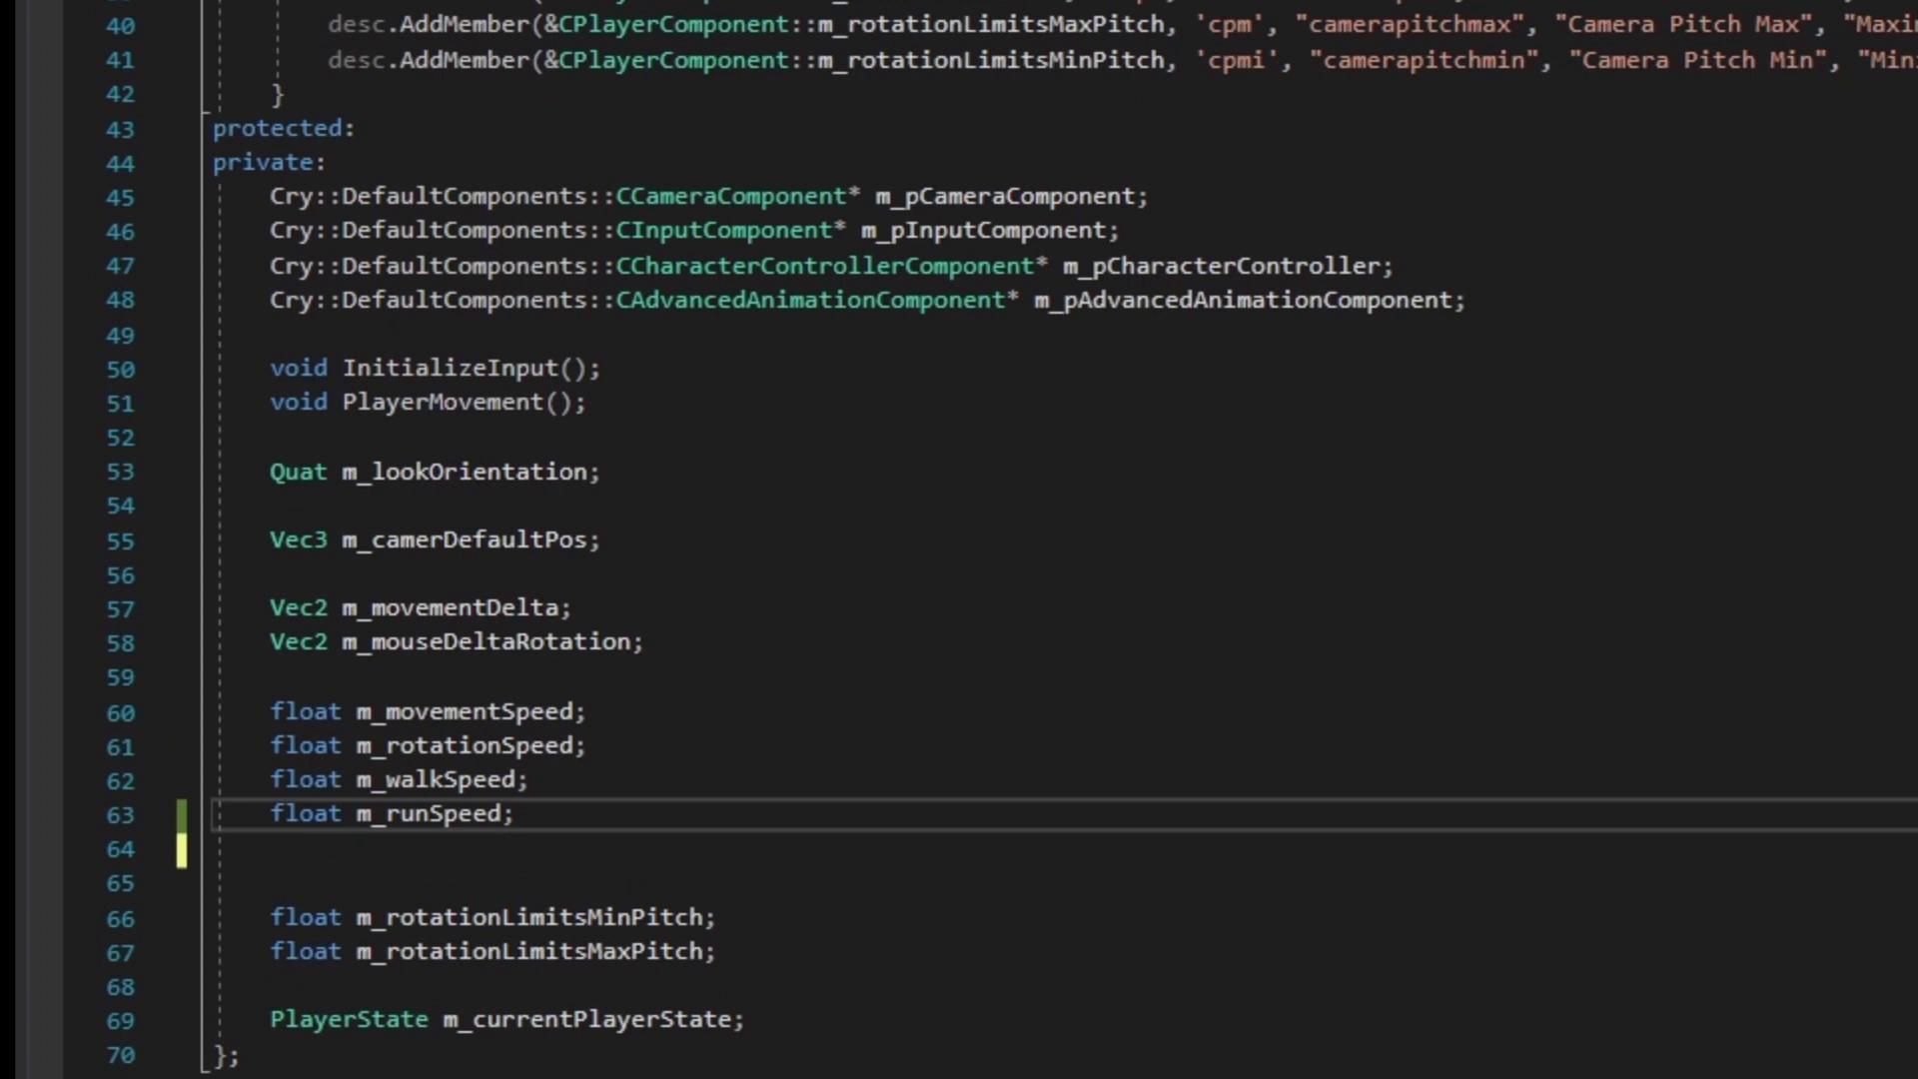
key("Return")
type("fl")
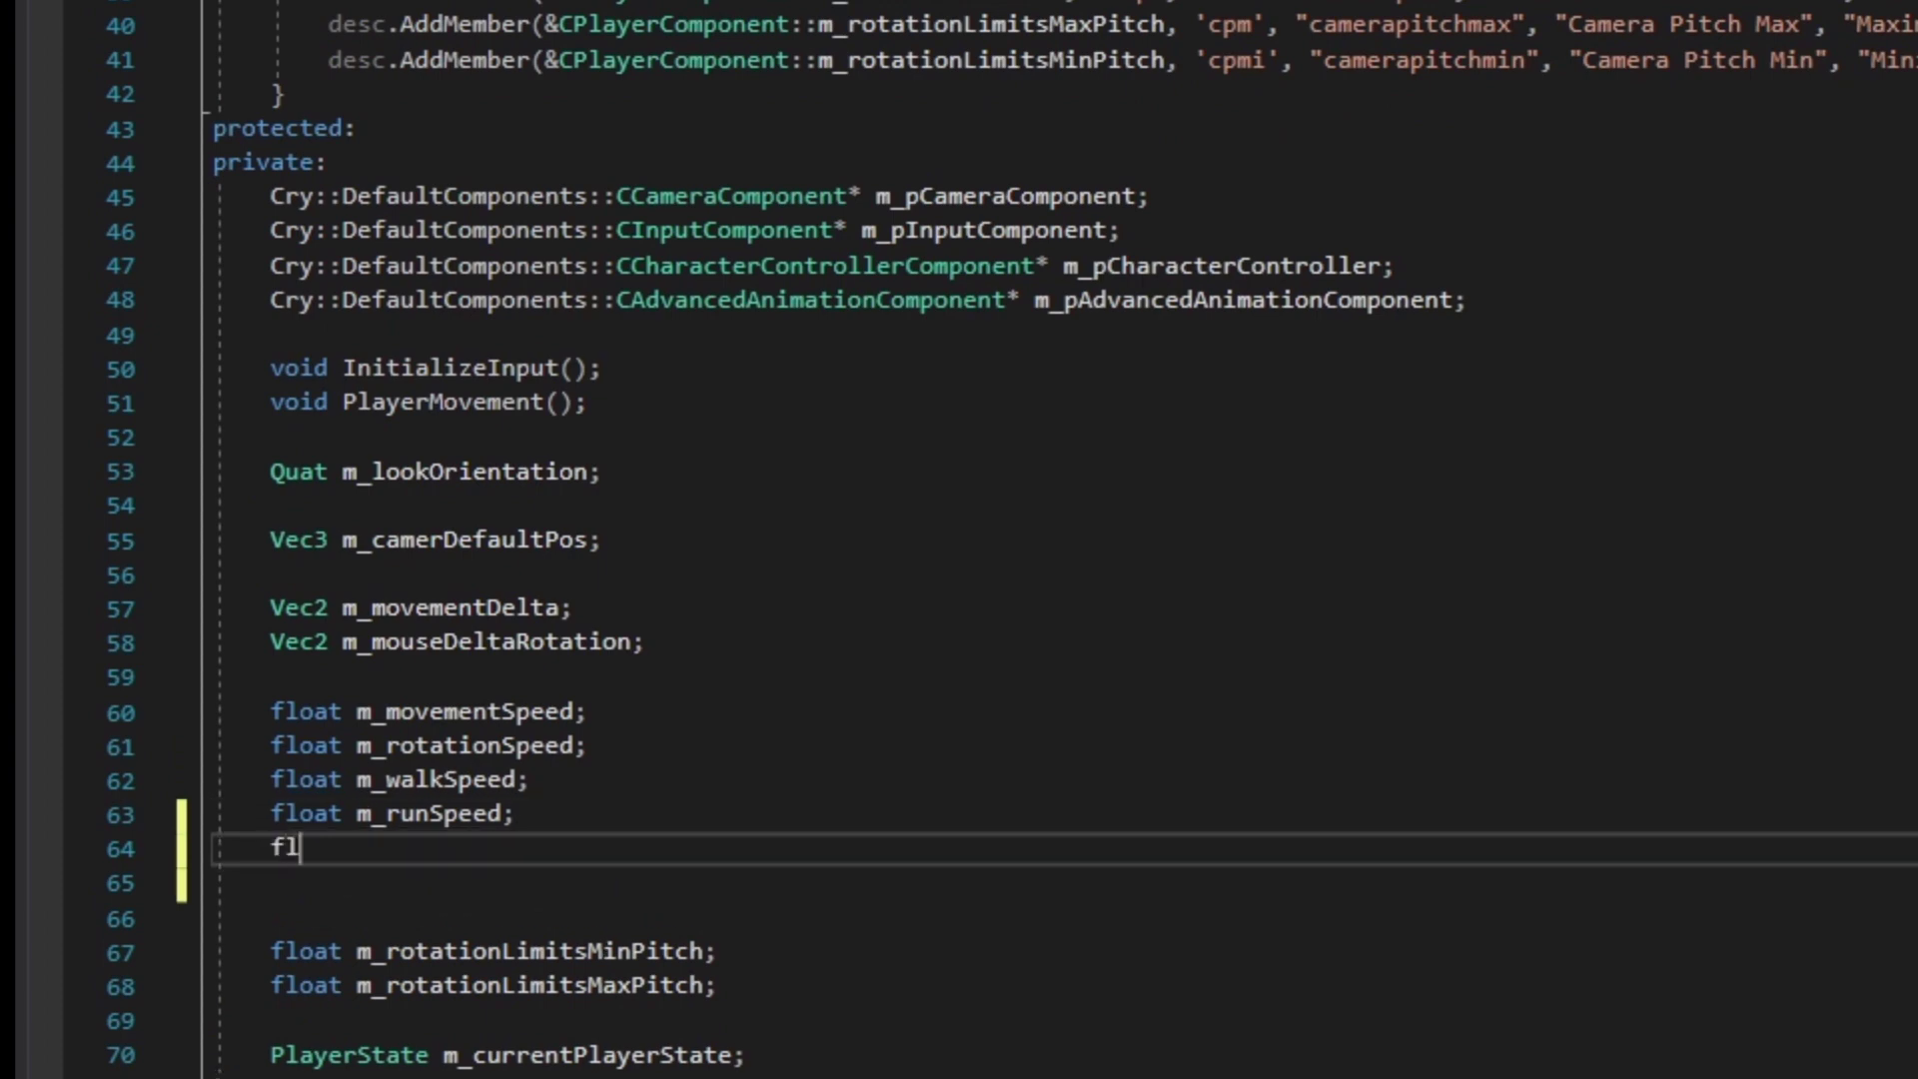
type("oat m_")
type("jumpHe")
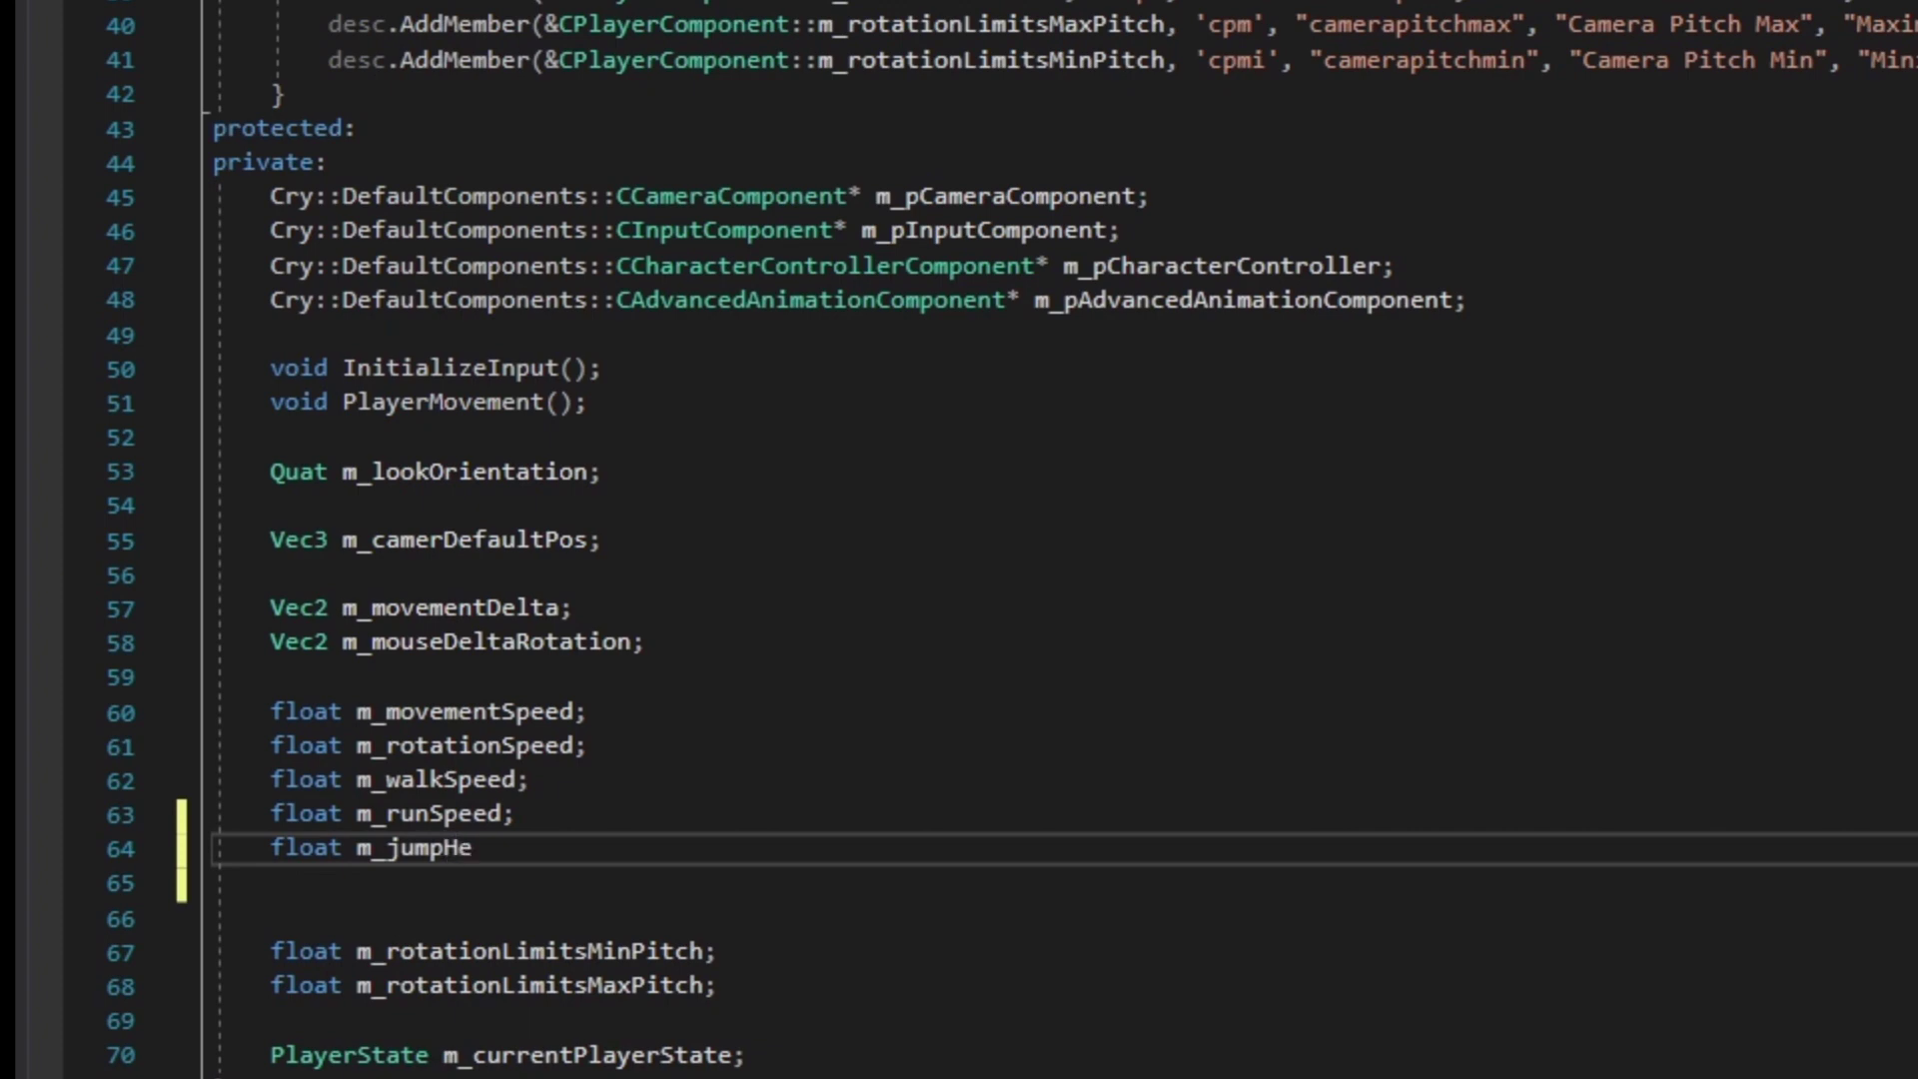
type("ight;")
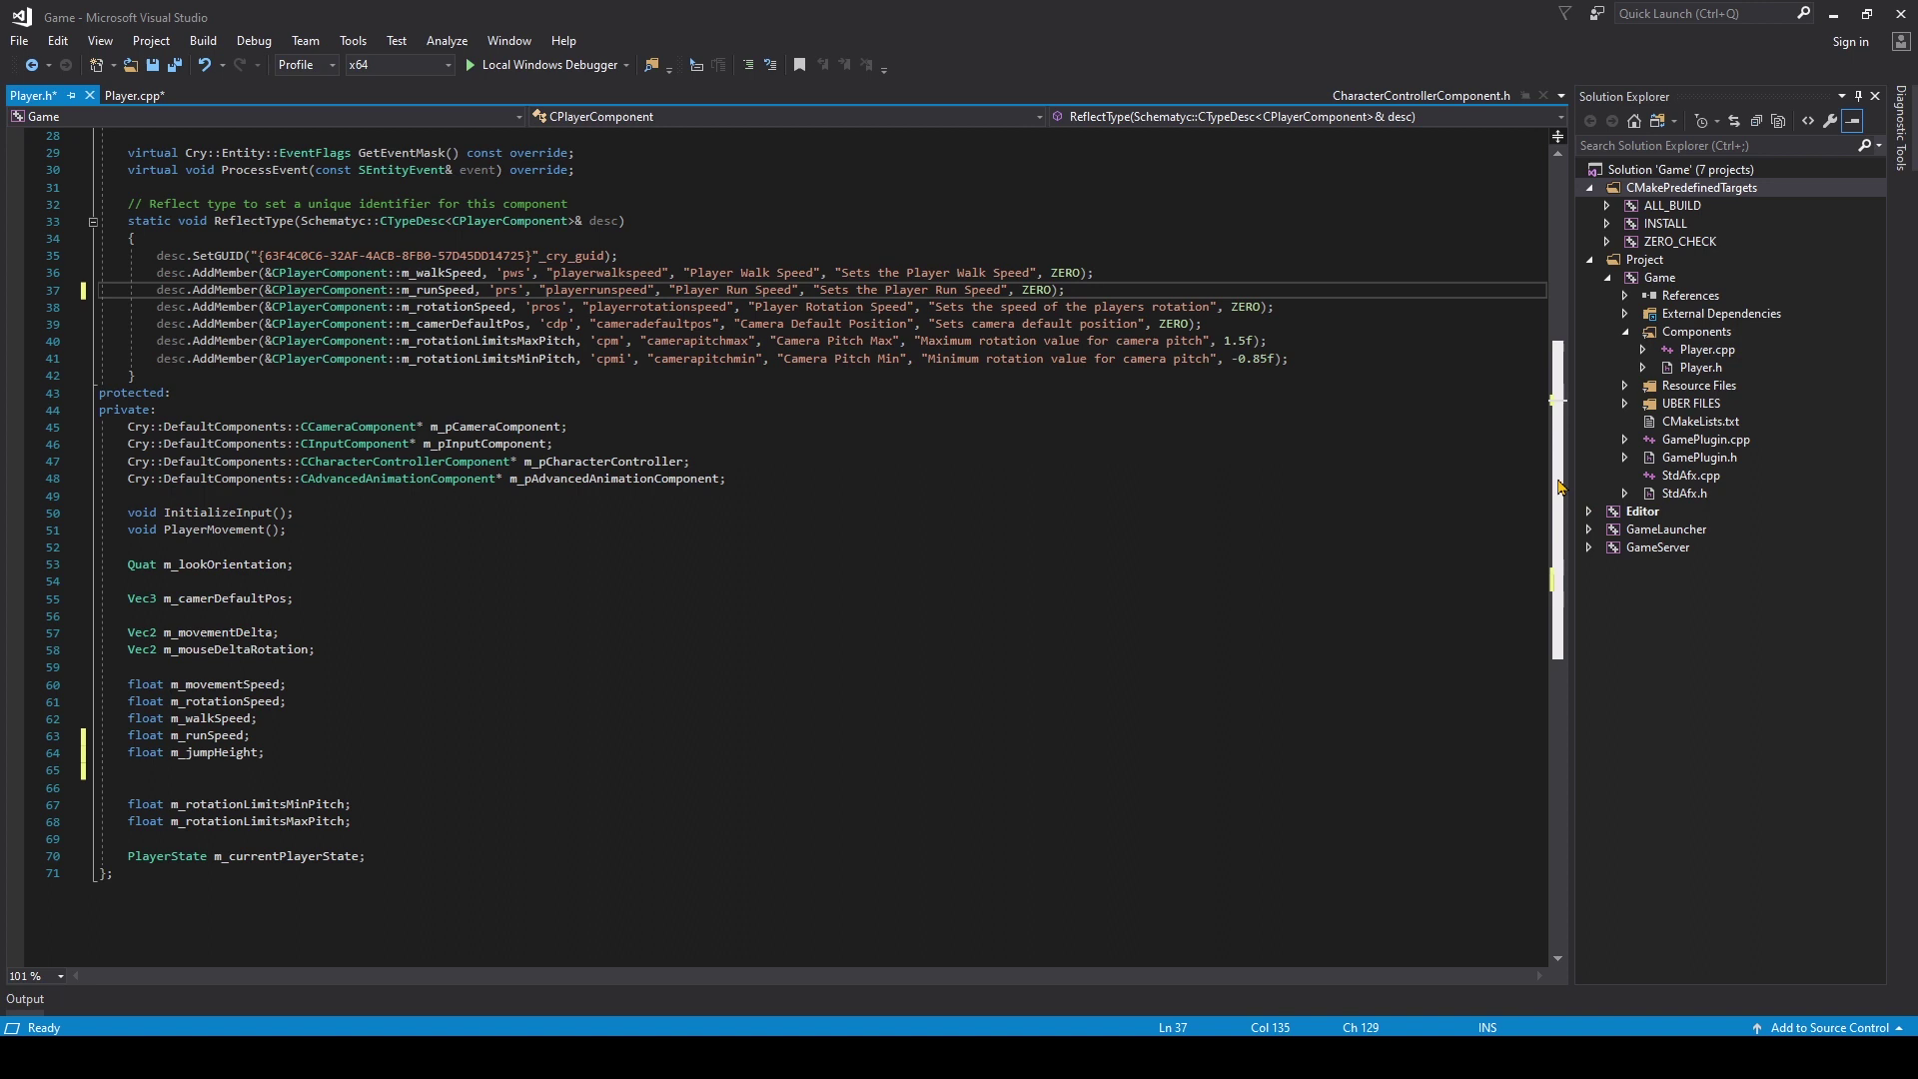
scroll(1277, 405, "up", 2)
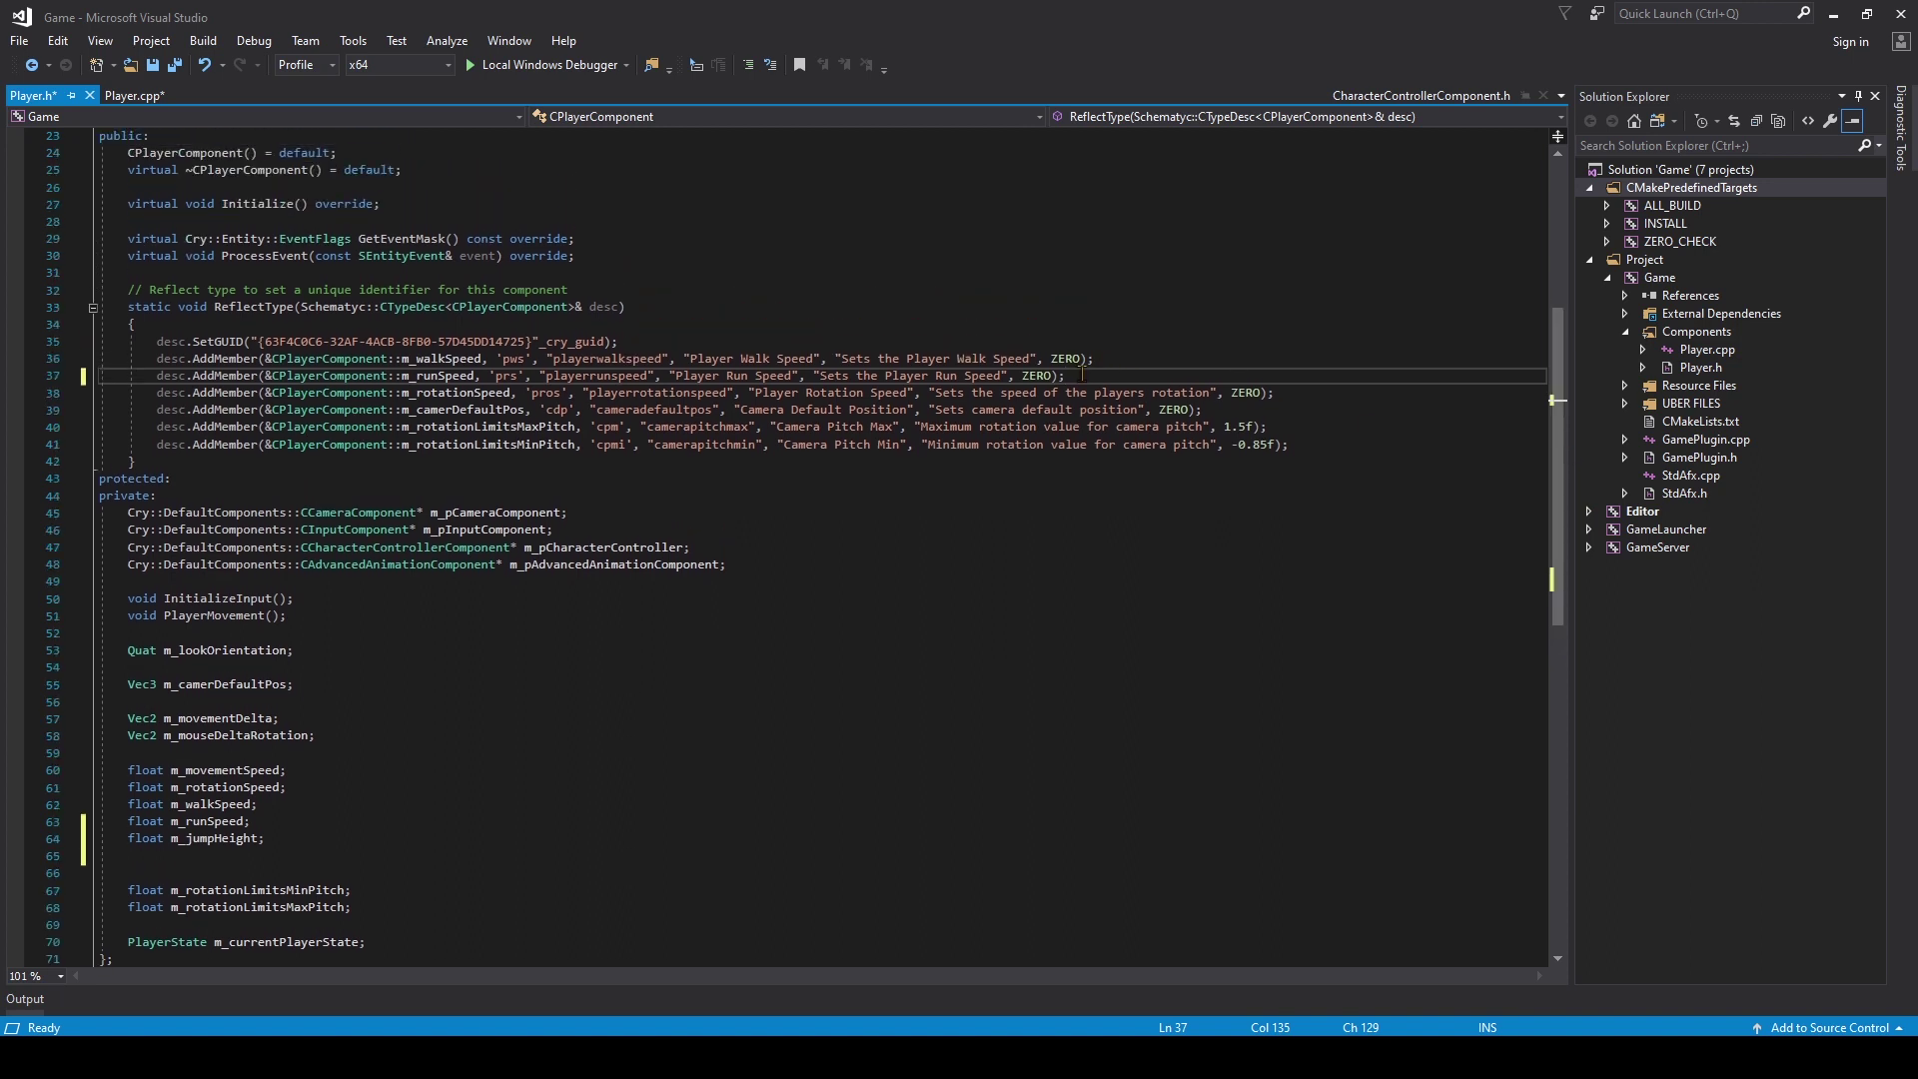
- Duplicate the m_runSpeed desc.AddMember registration line in Player.h
key("Return")
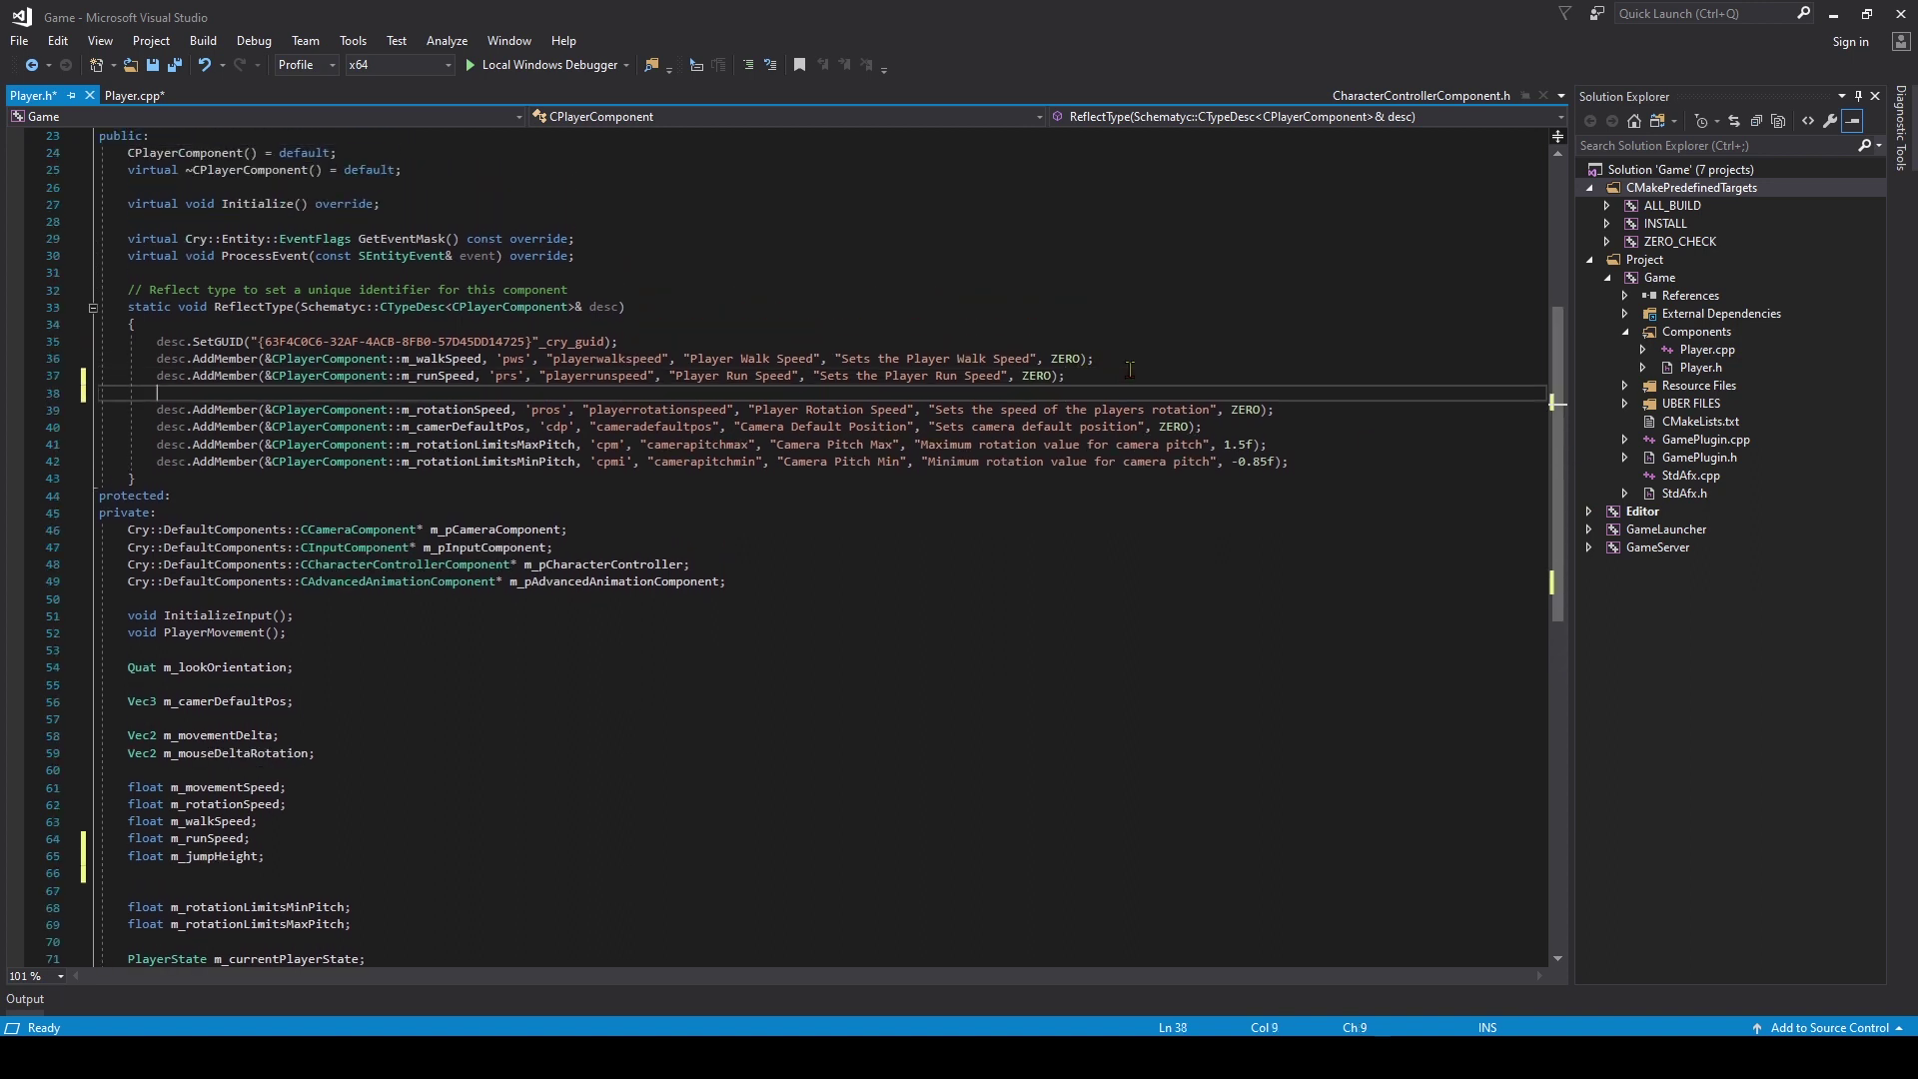
type("desc.AddMember(&CPlayerComponent::m_runSpeed, 'prs', \"playerrunspeed\", \"Player Run Speed\", \"Sets the Player Run Speed\", ZERO);")
key("Return")
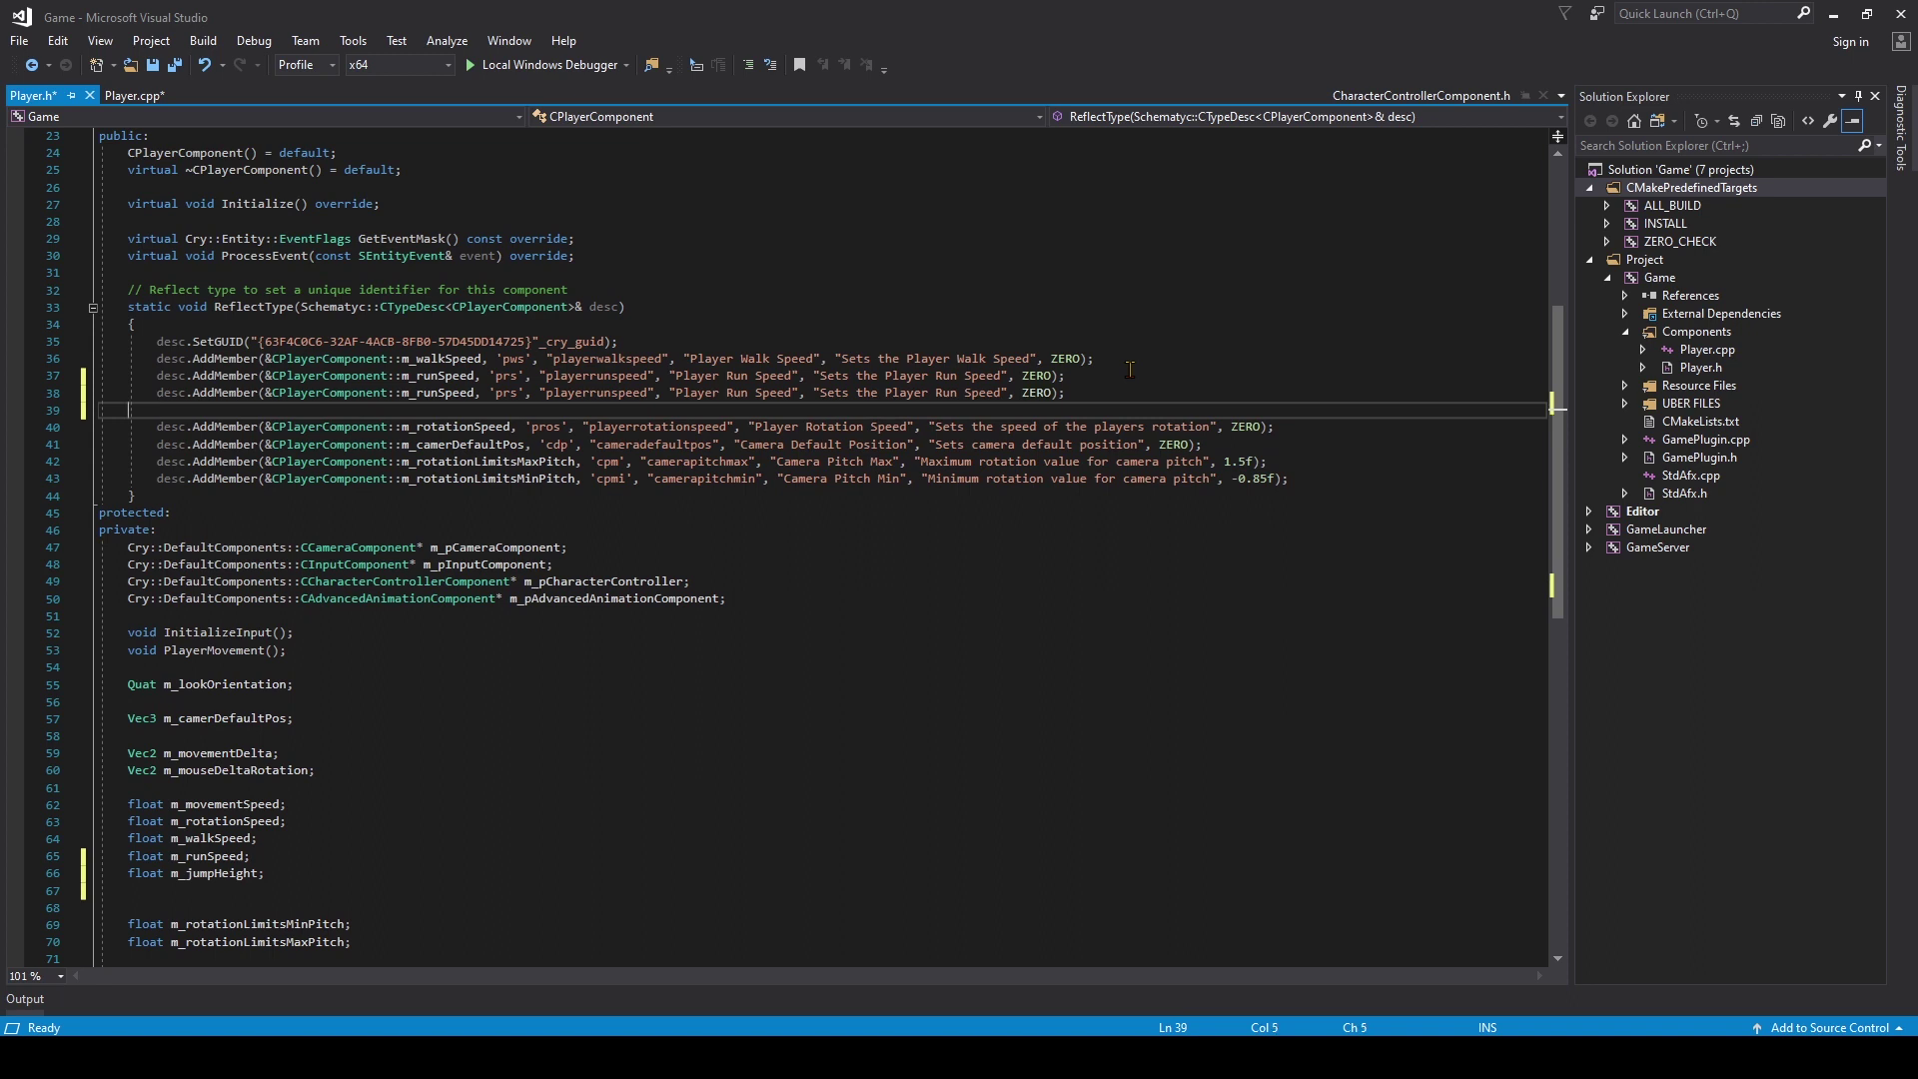
key("BackSpace")
- Change the duplicate to register m_jumpHeight with the 'Player Jump Height' label
left_click(465, 392)
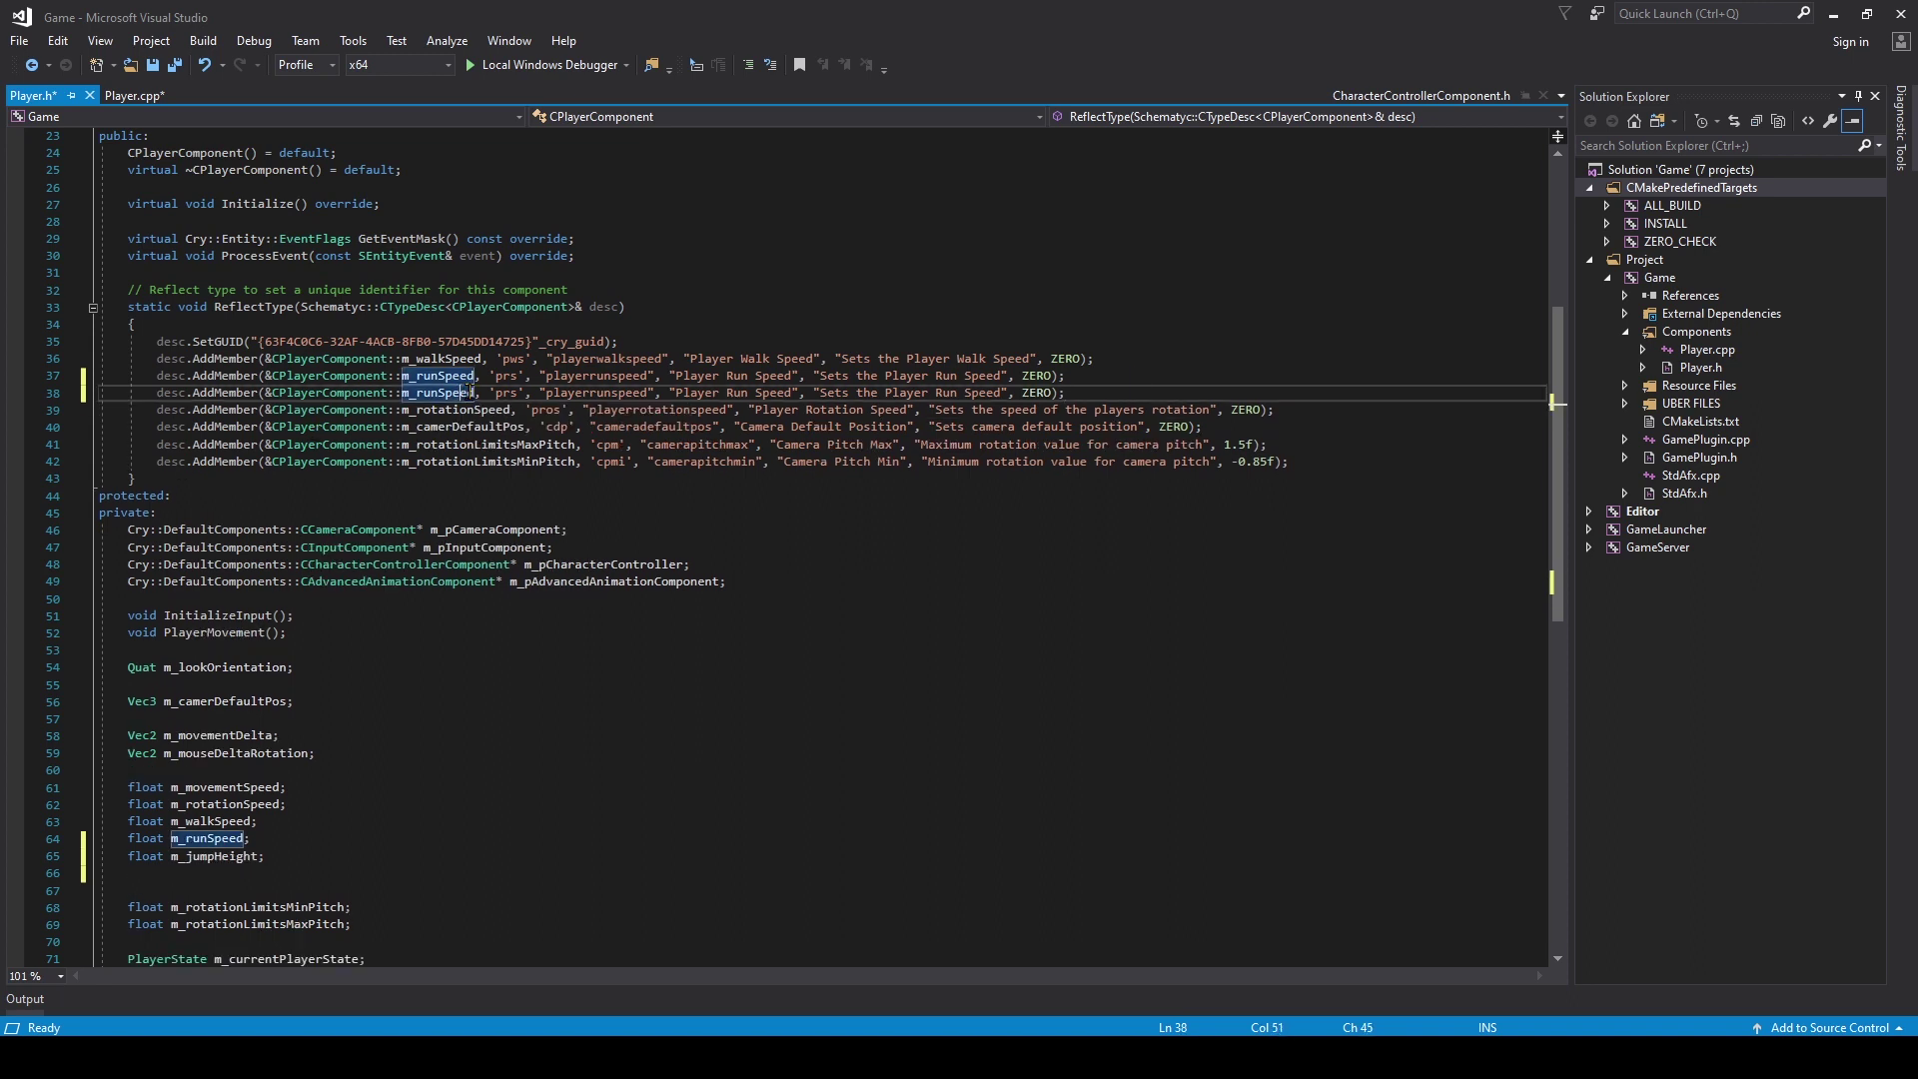
key("BackSpace")
key("BackSpace")
key("BackSpace")
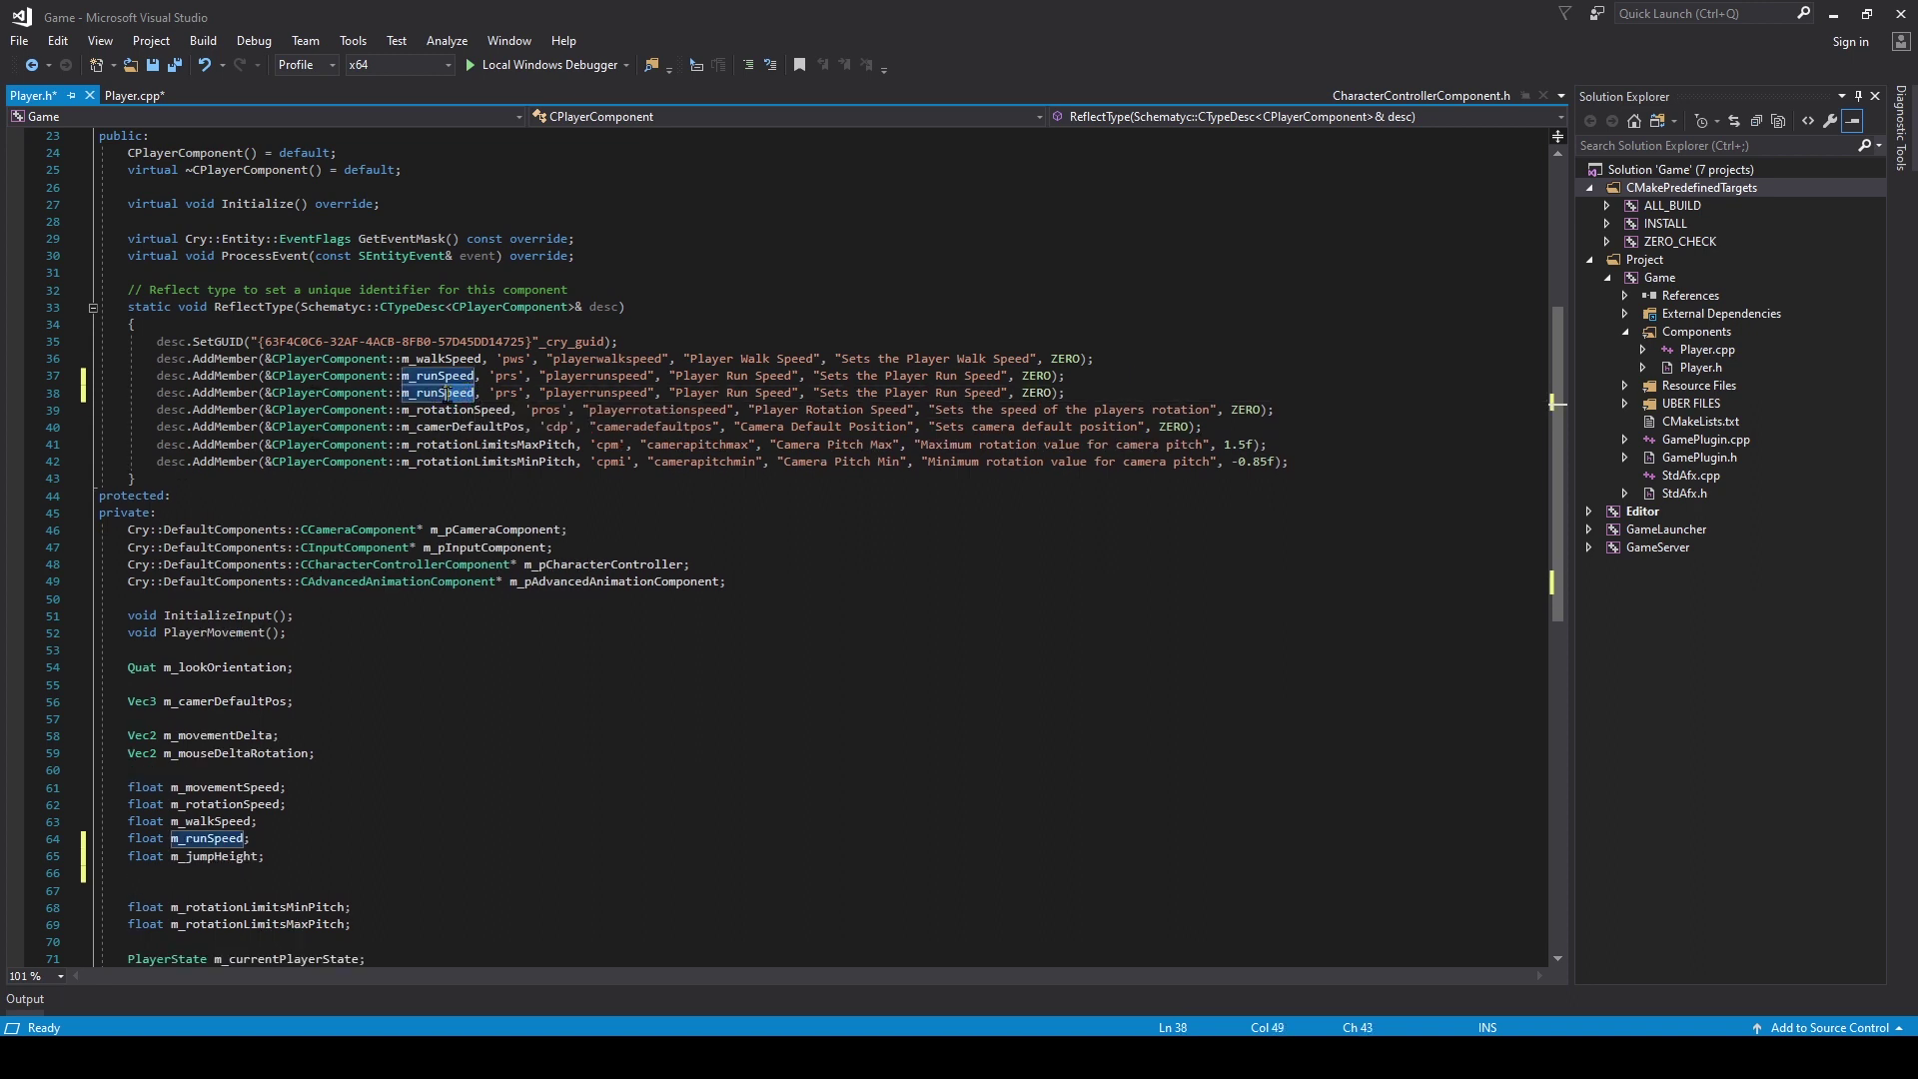
key("BackSpace")
key("BackSpace")
key("BackSpace")
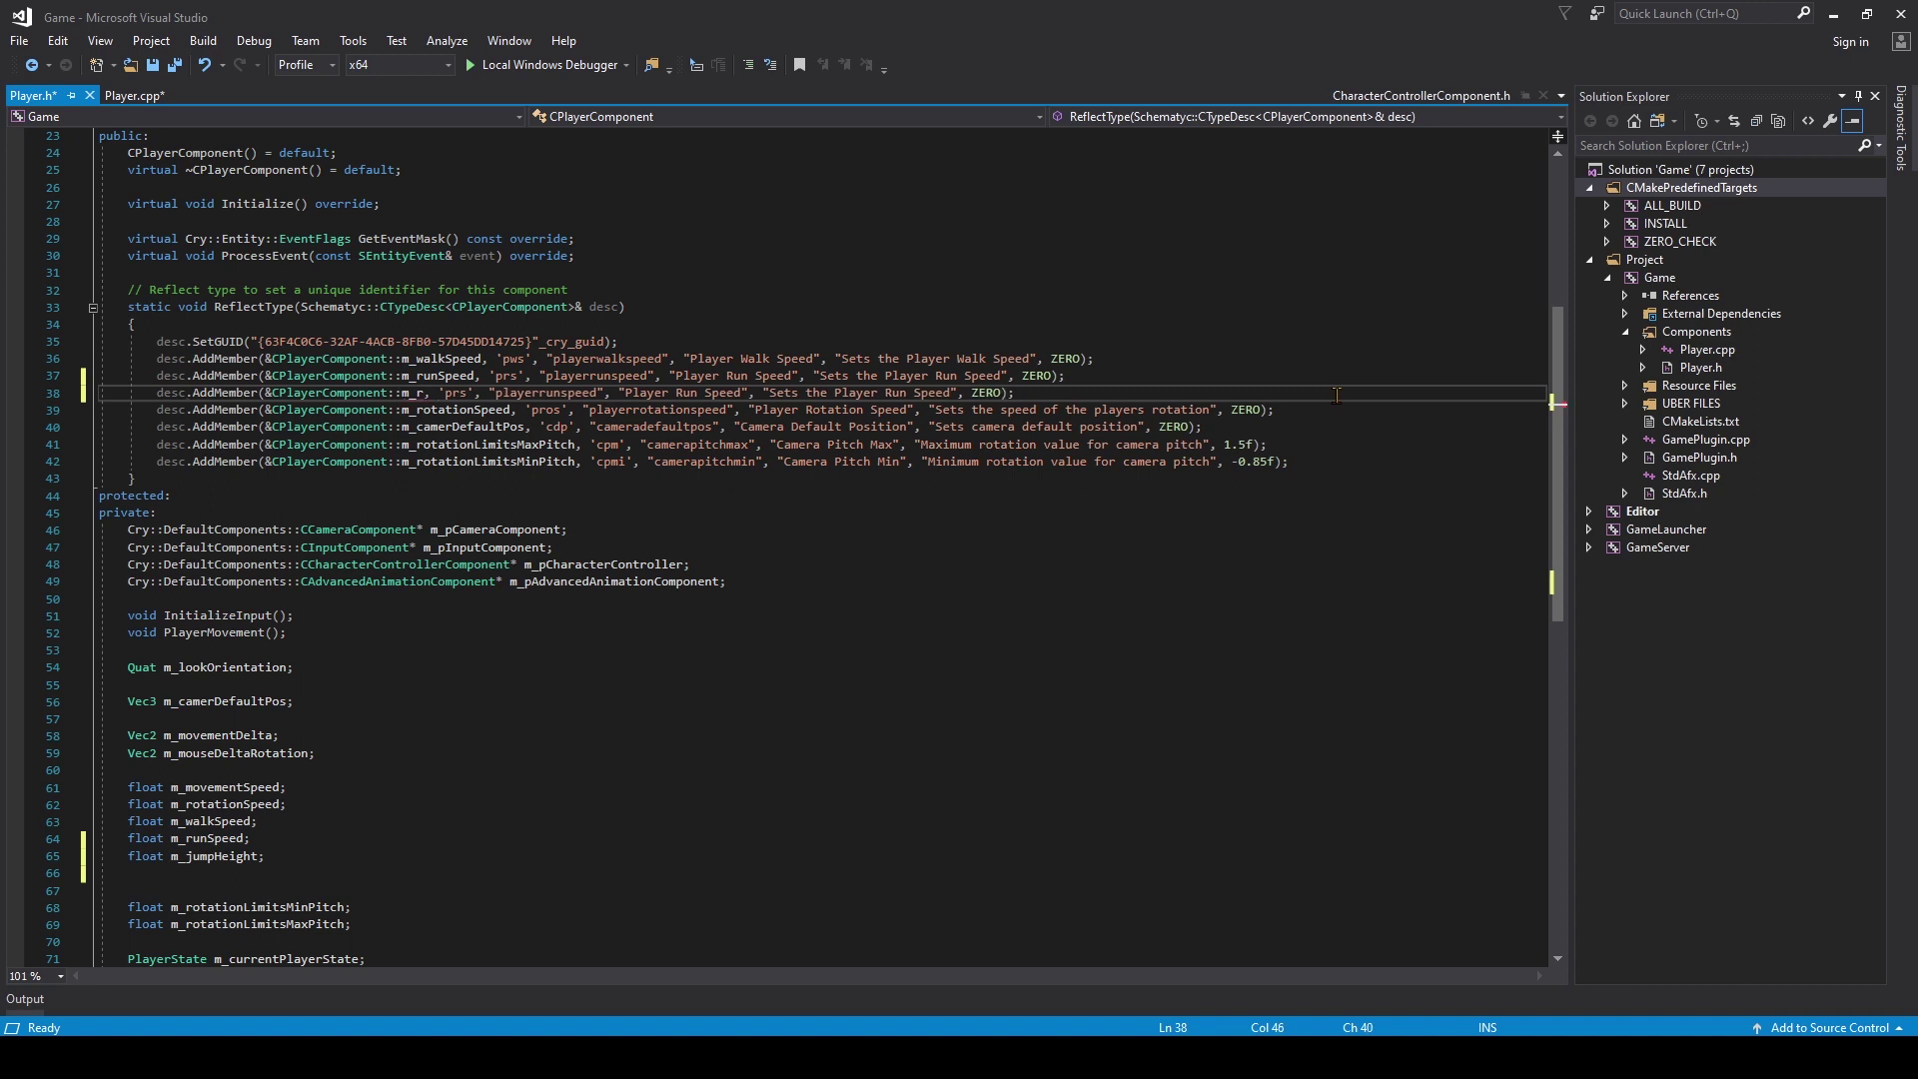
type("jumpHeight")
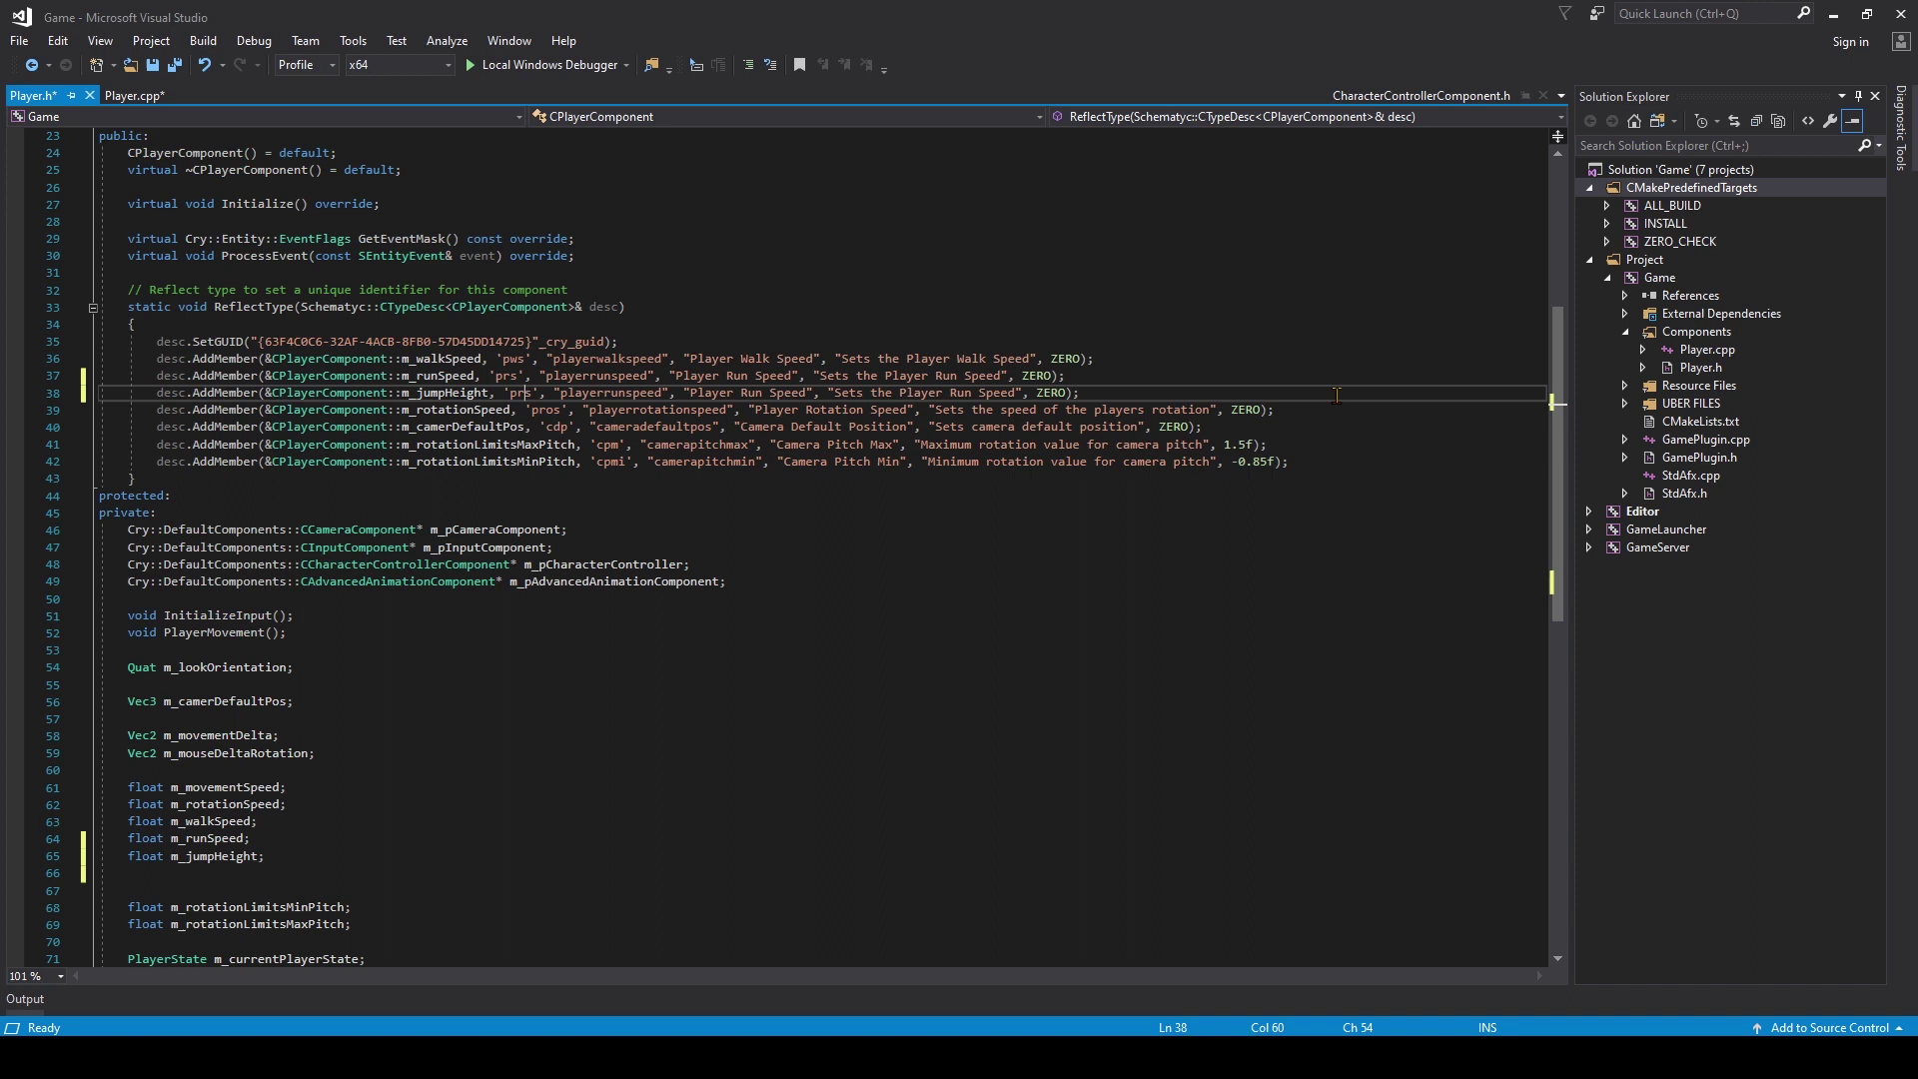
key("BackSpace")
key("BackSpace")
type("j")
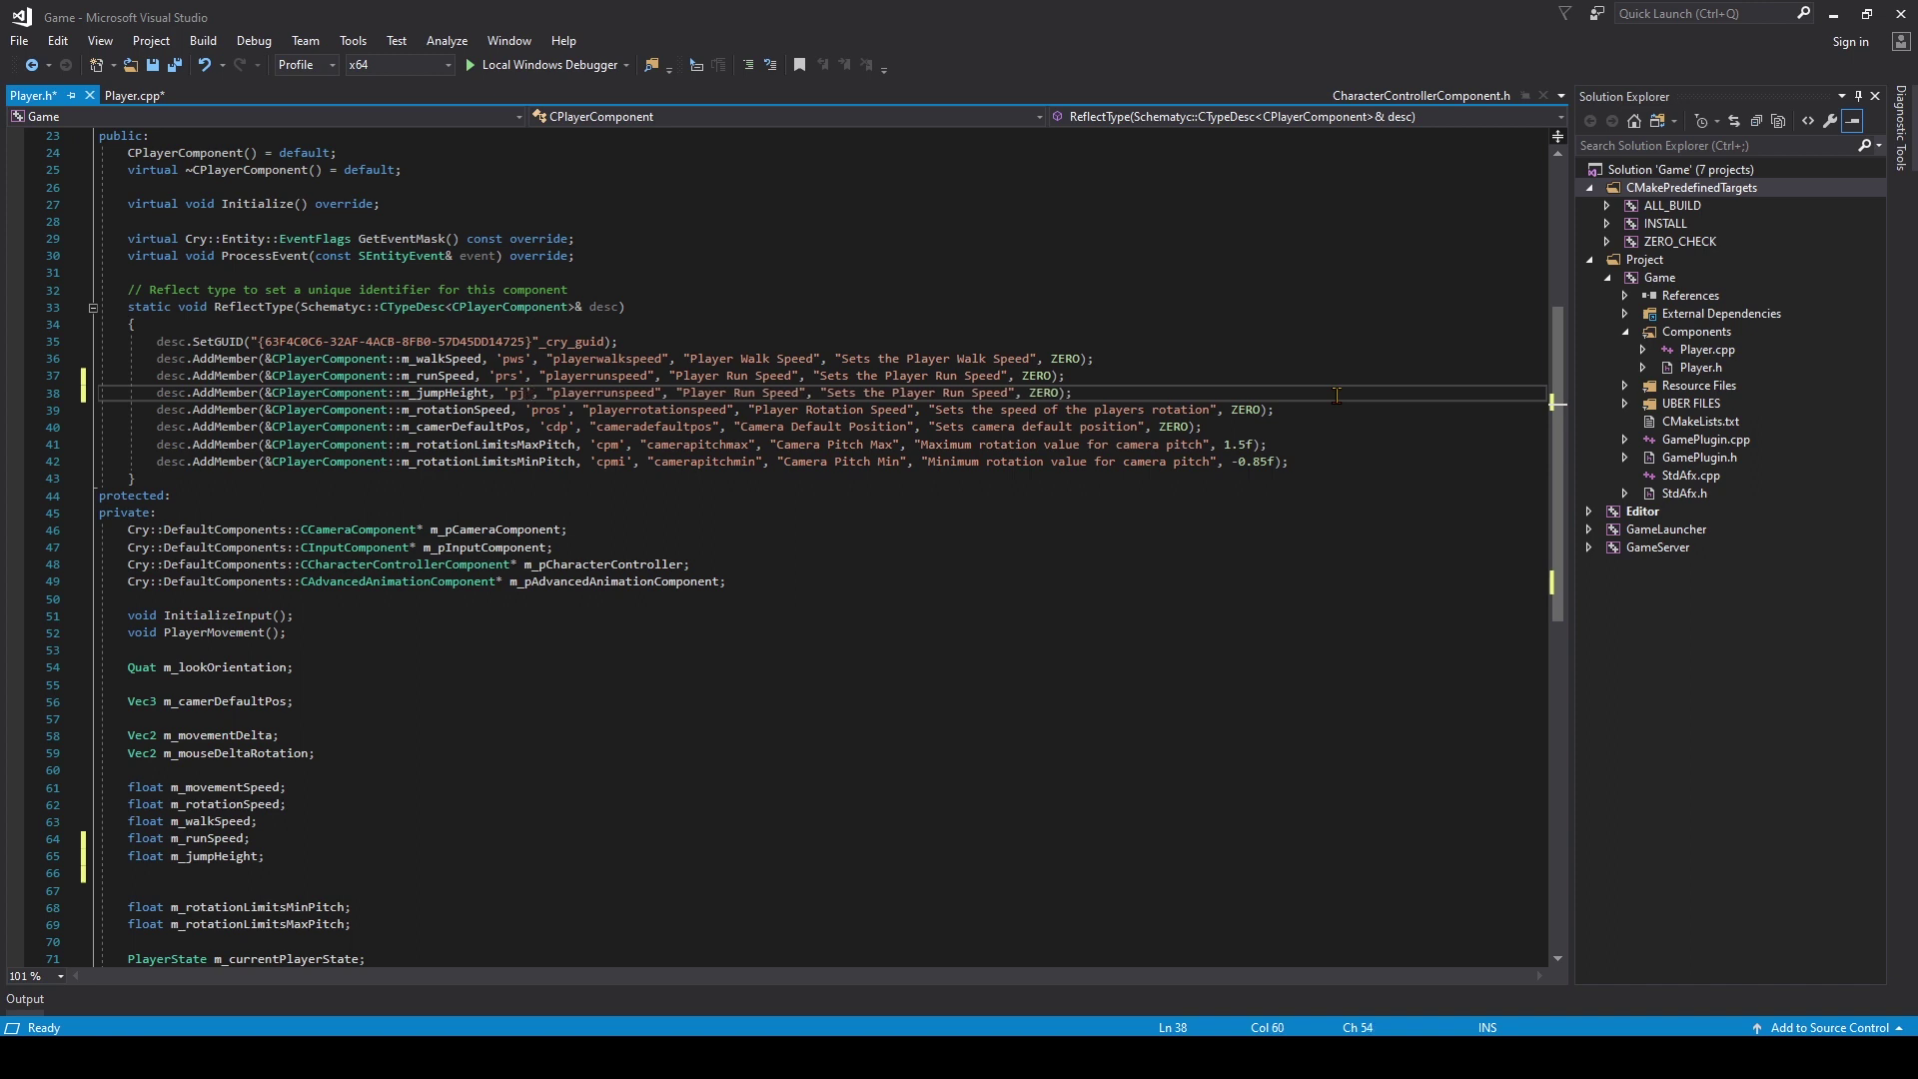
type("h")
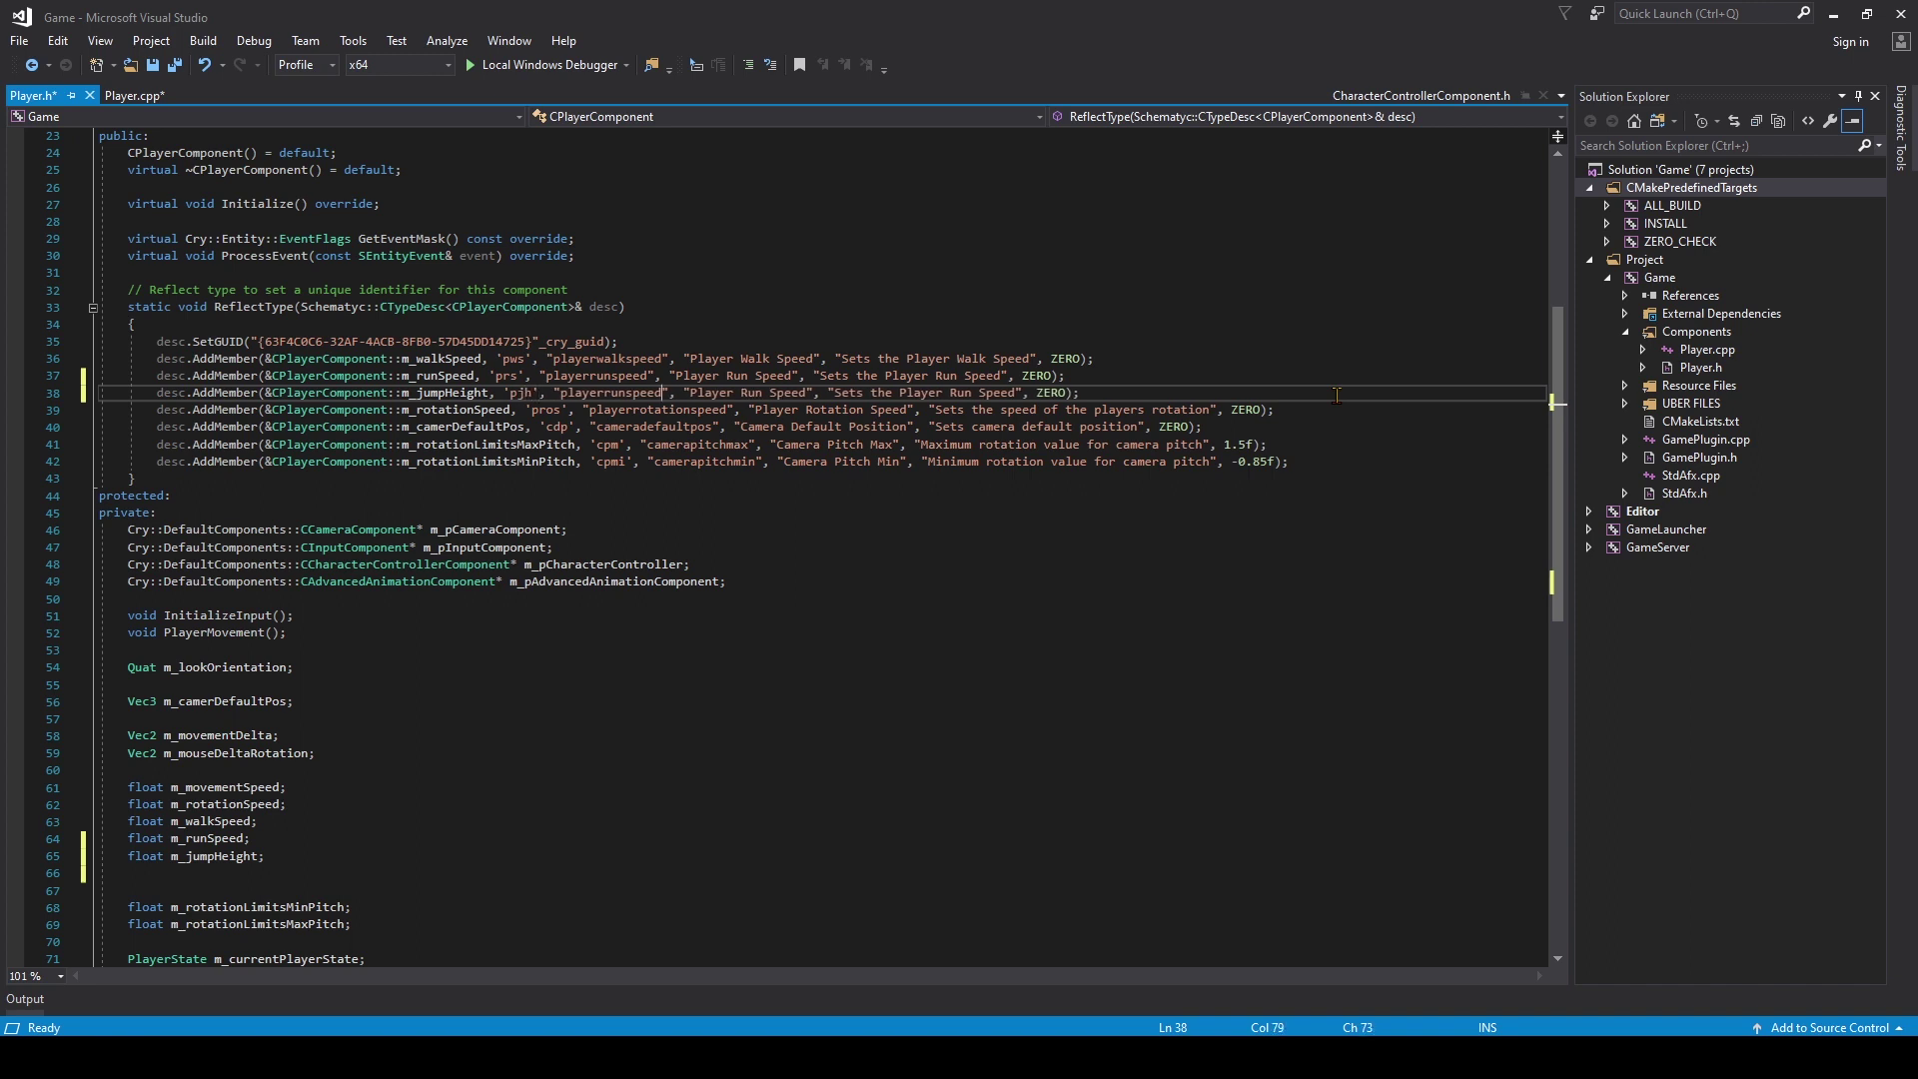
key("BackSpace")
key("BackSpace")
key("BackSpace")
key("BackSpace")
key("BackSpace")
key("BackSpace")
key("BackSpace")
key("BackSpace")
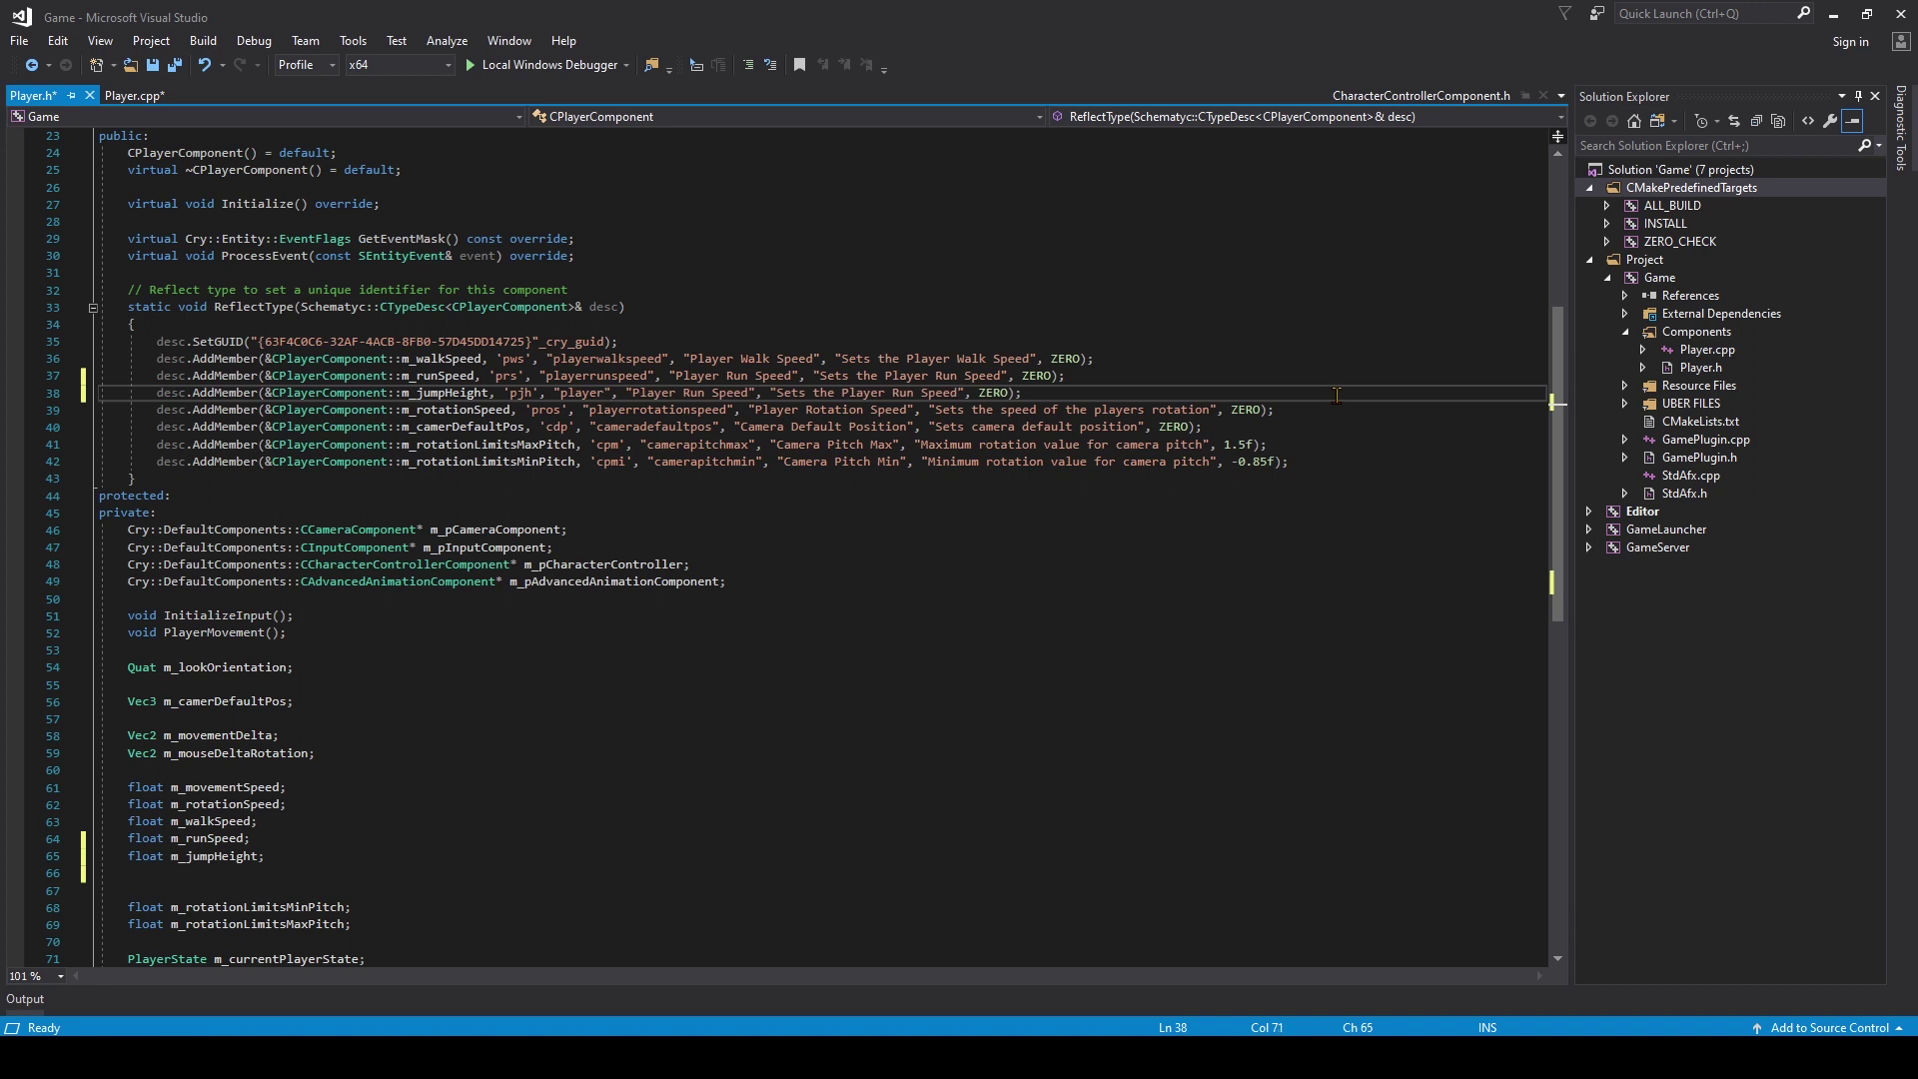
type("jumpheight")
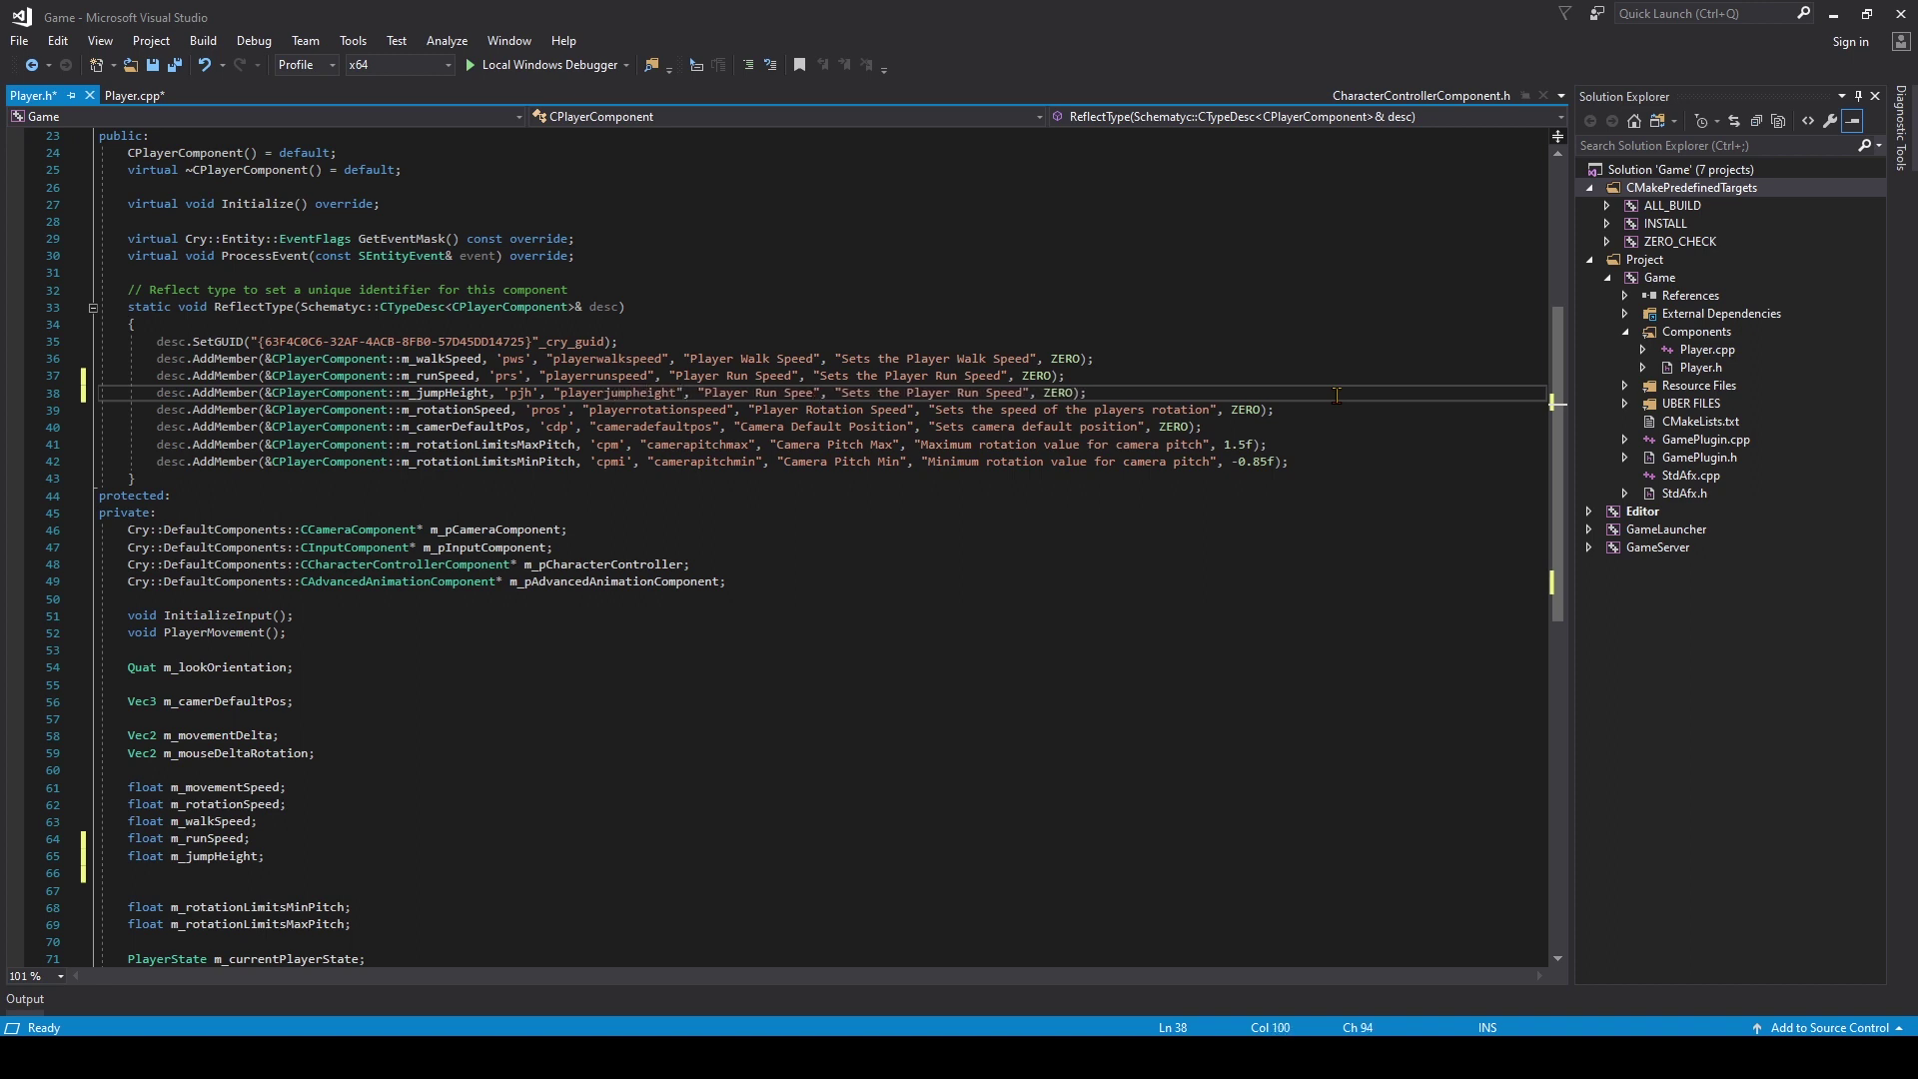
key("BackSpace")
key("BackSpace")
key("BackSpace")
type("Jump Height")
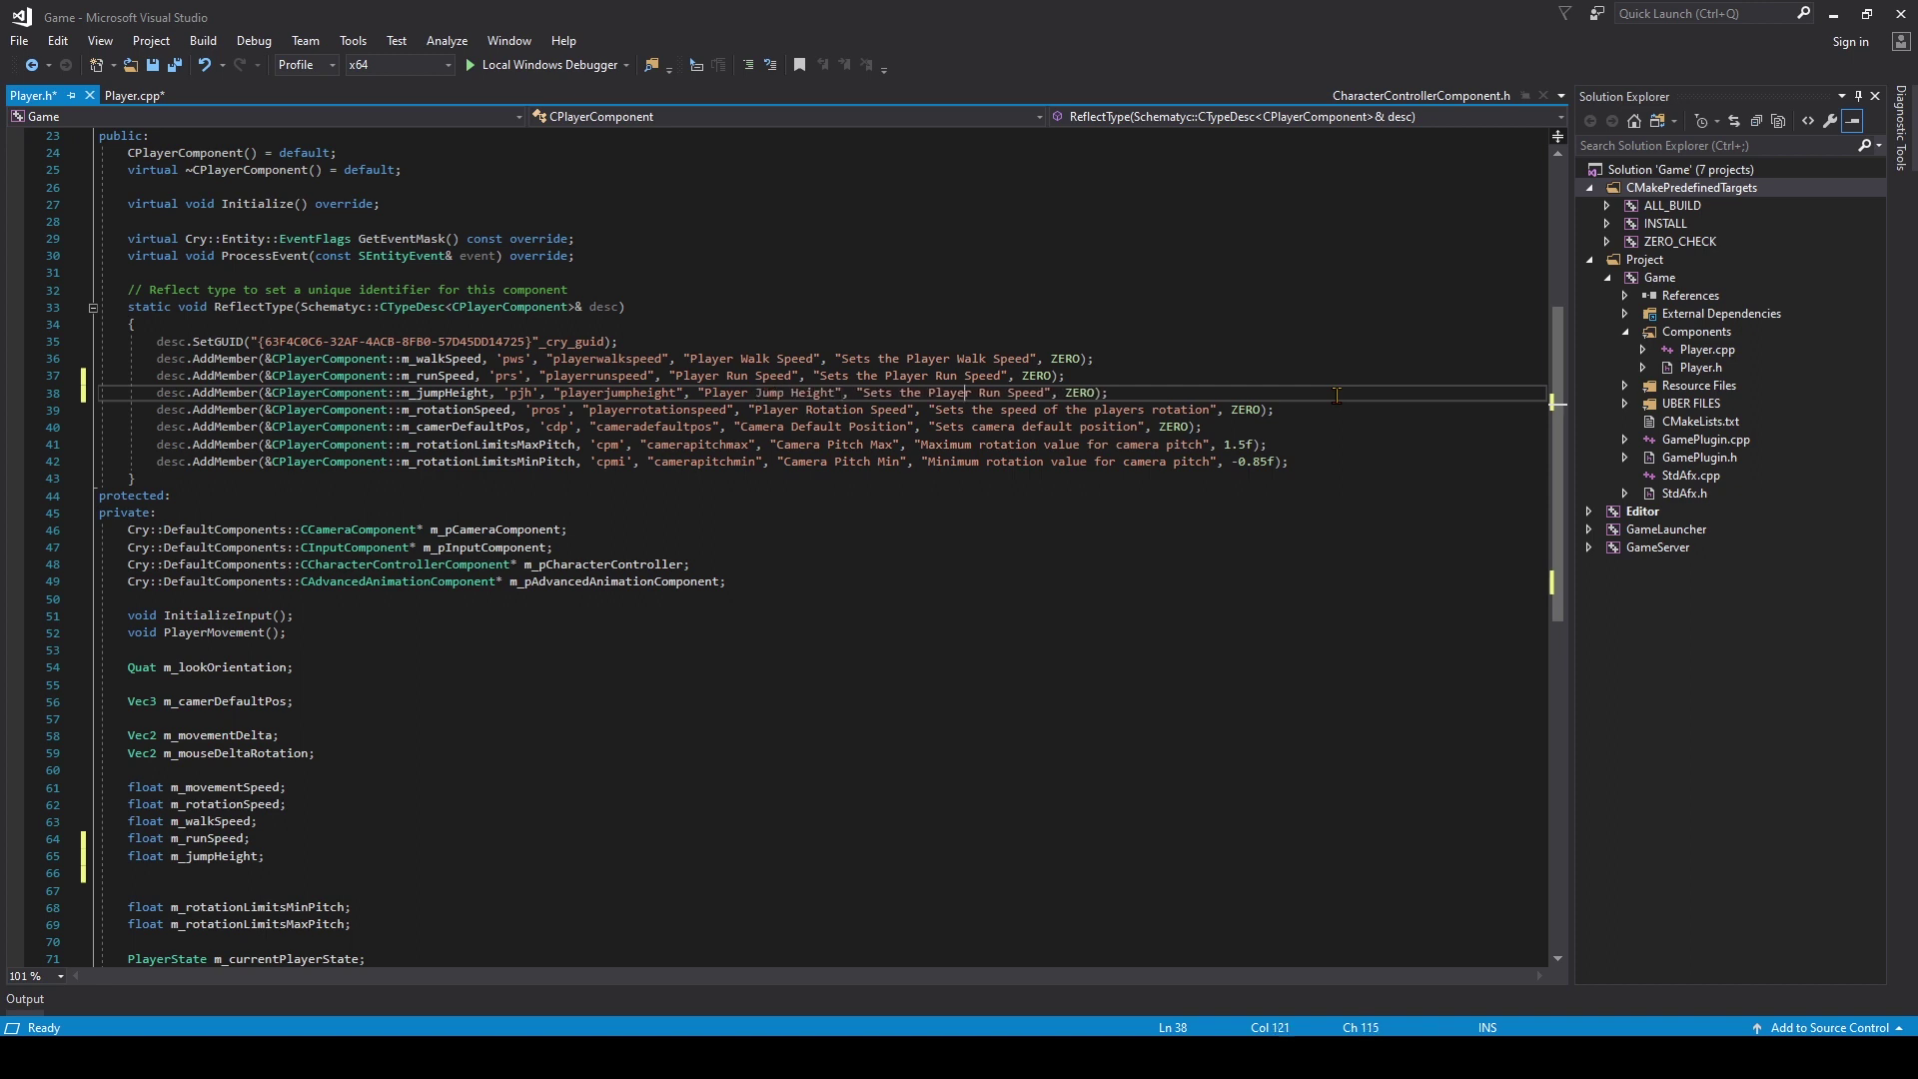
key("BackSpace")
key("BackSpace")
key("BackSpace")
type("Jump Height")
left_click(799, 394)
key("End")
left_click(134, 95)
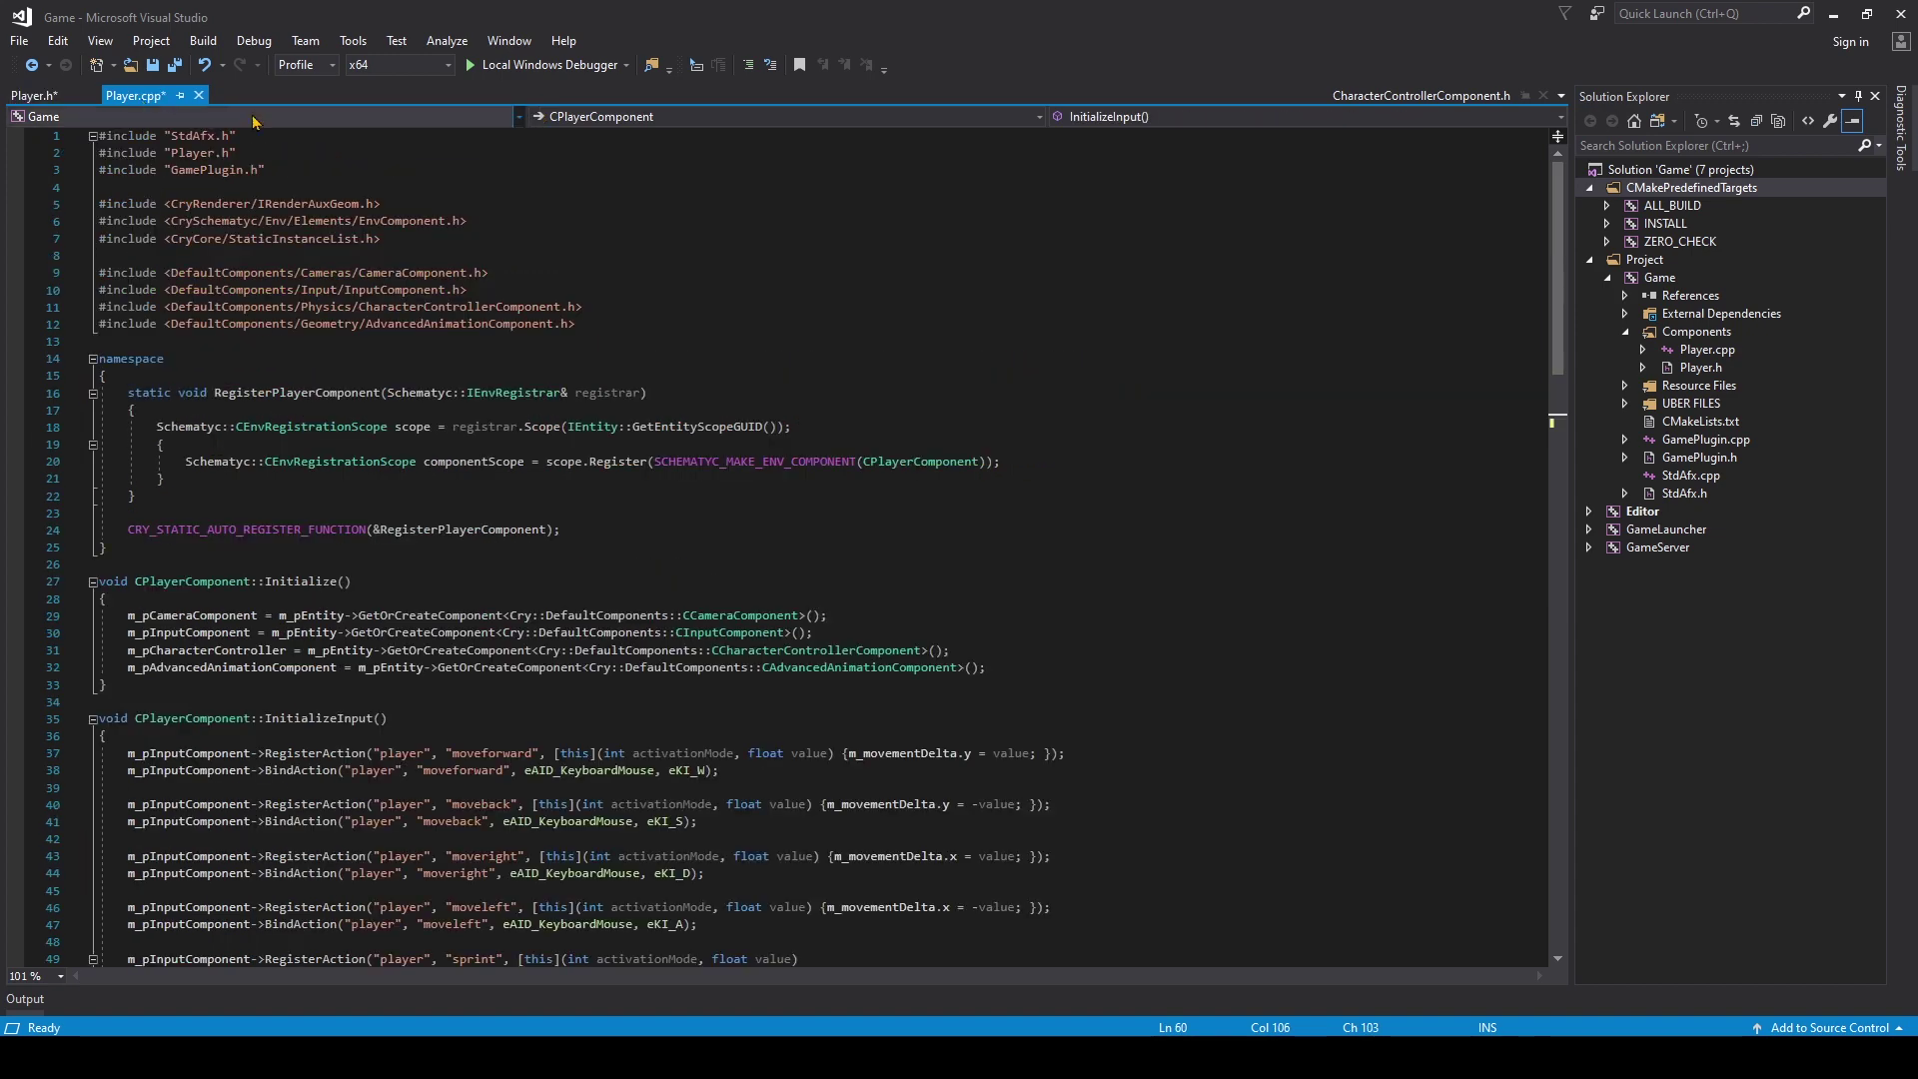
left_click_drag(1559, 230, 1555, 366)
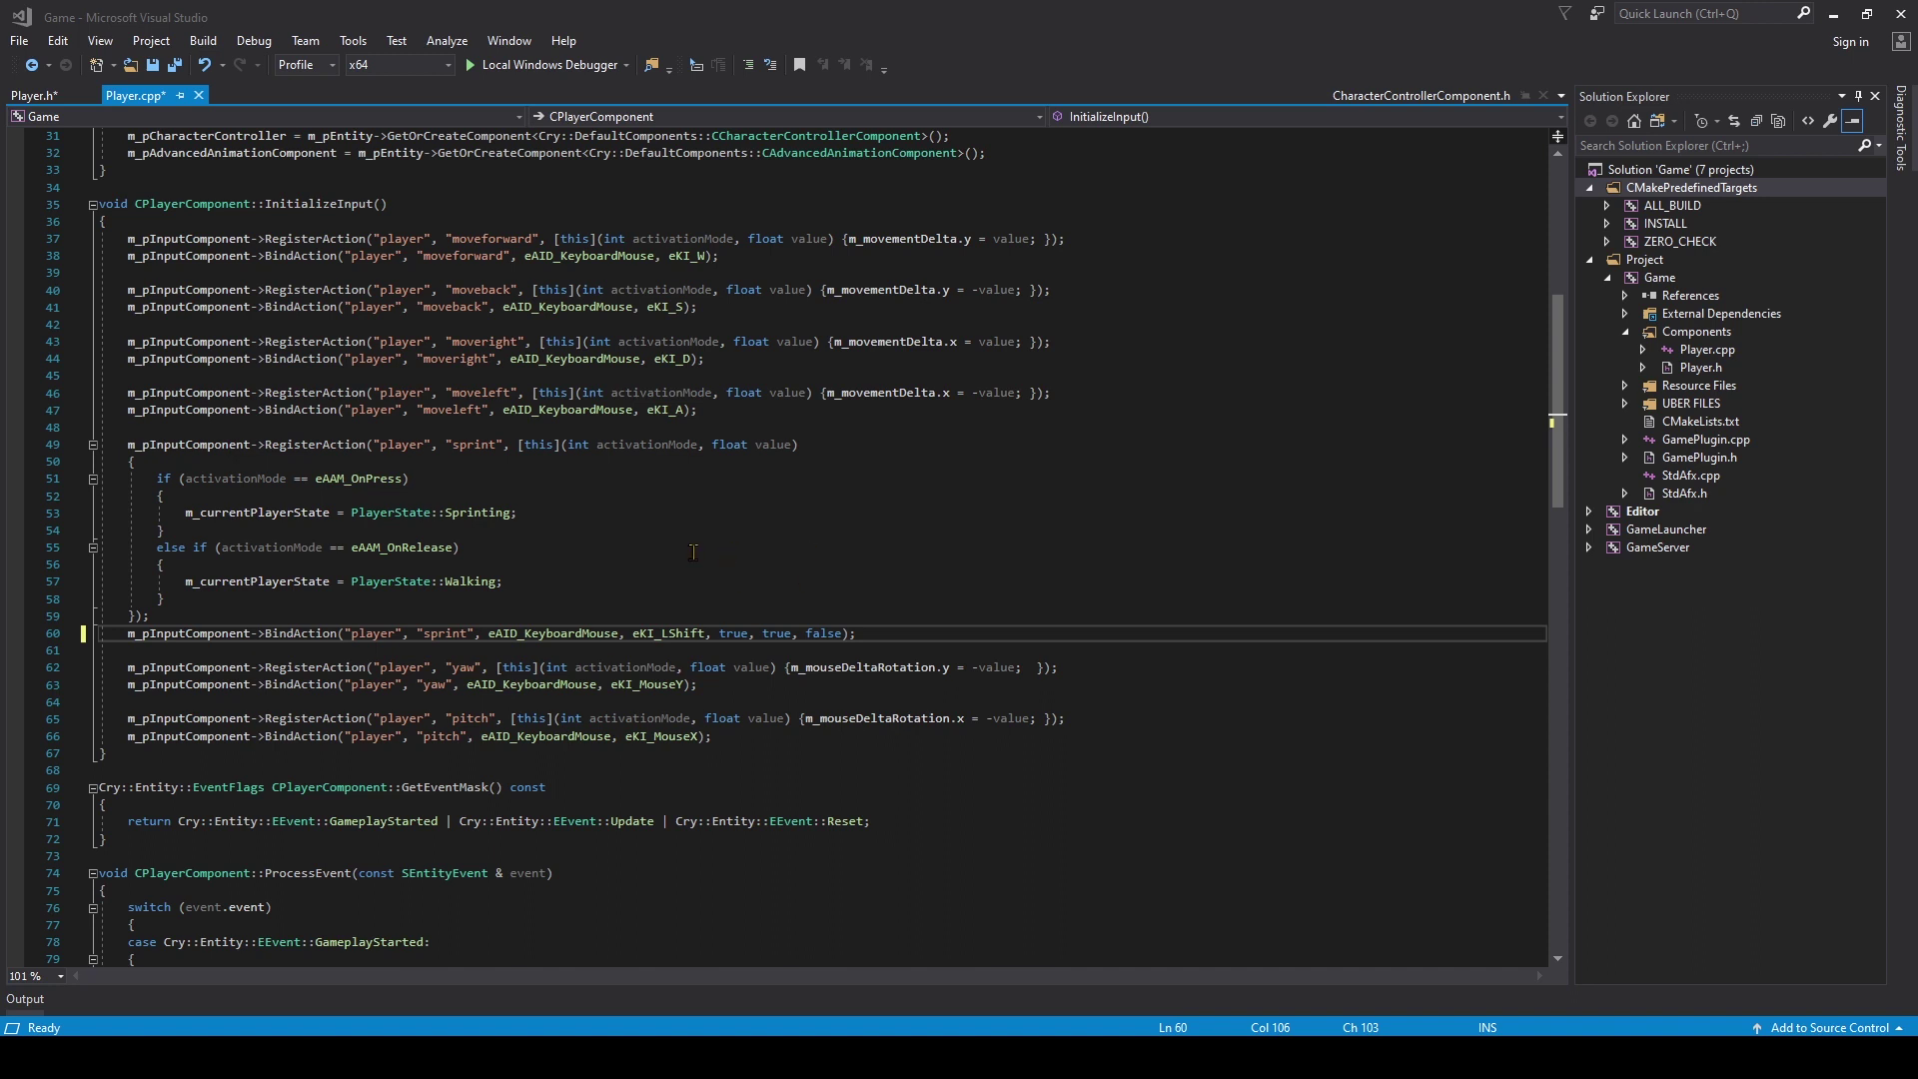
- Copy the two moveright RegisterAction/BindAction lines below the sprint binding
left_click_drag(706, 359, 110, 350)
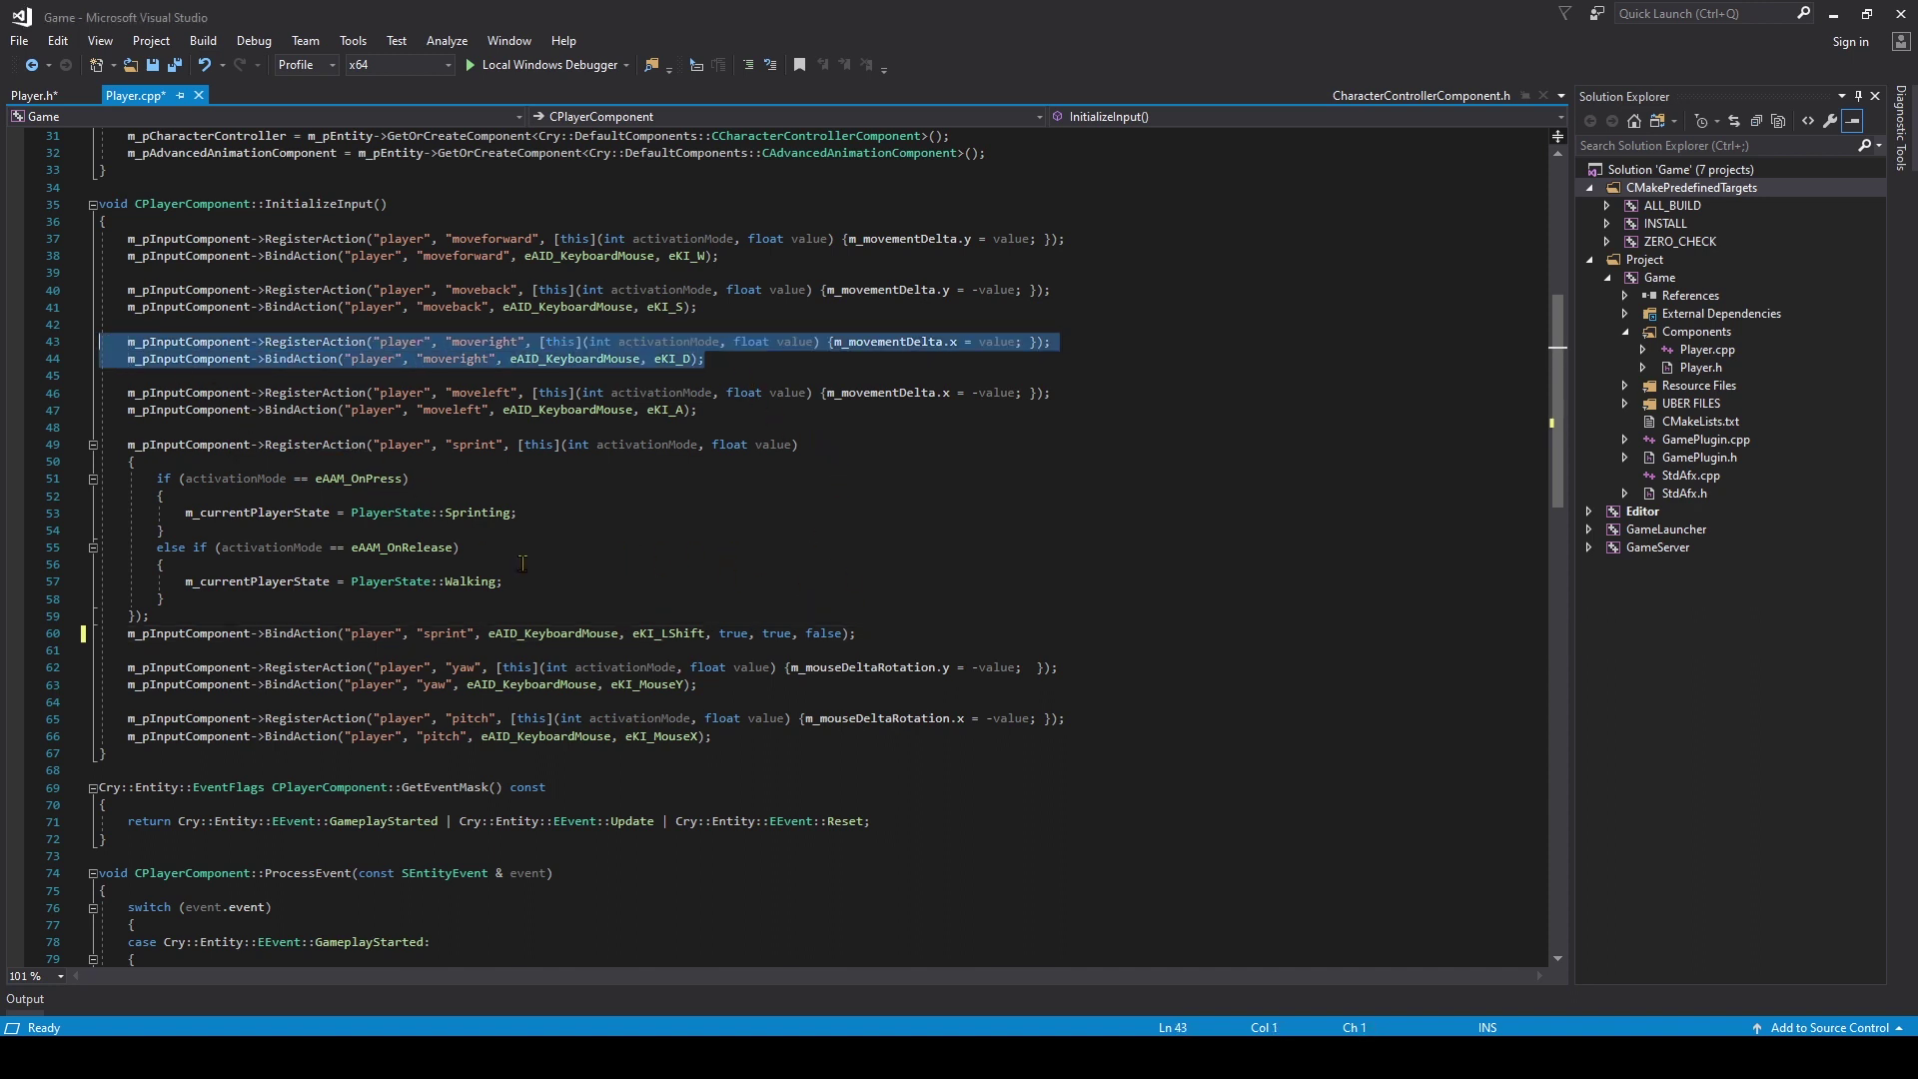
left_click(1110, 640)
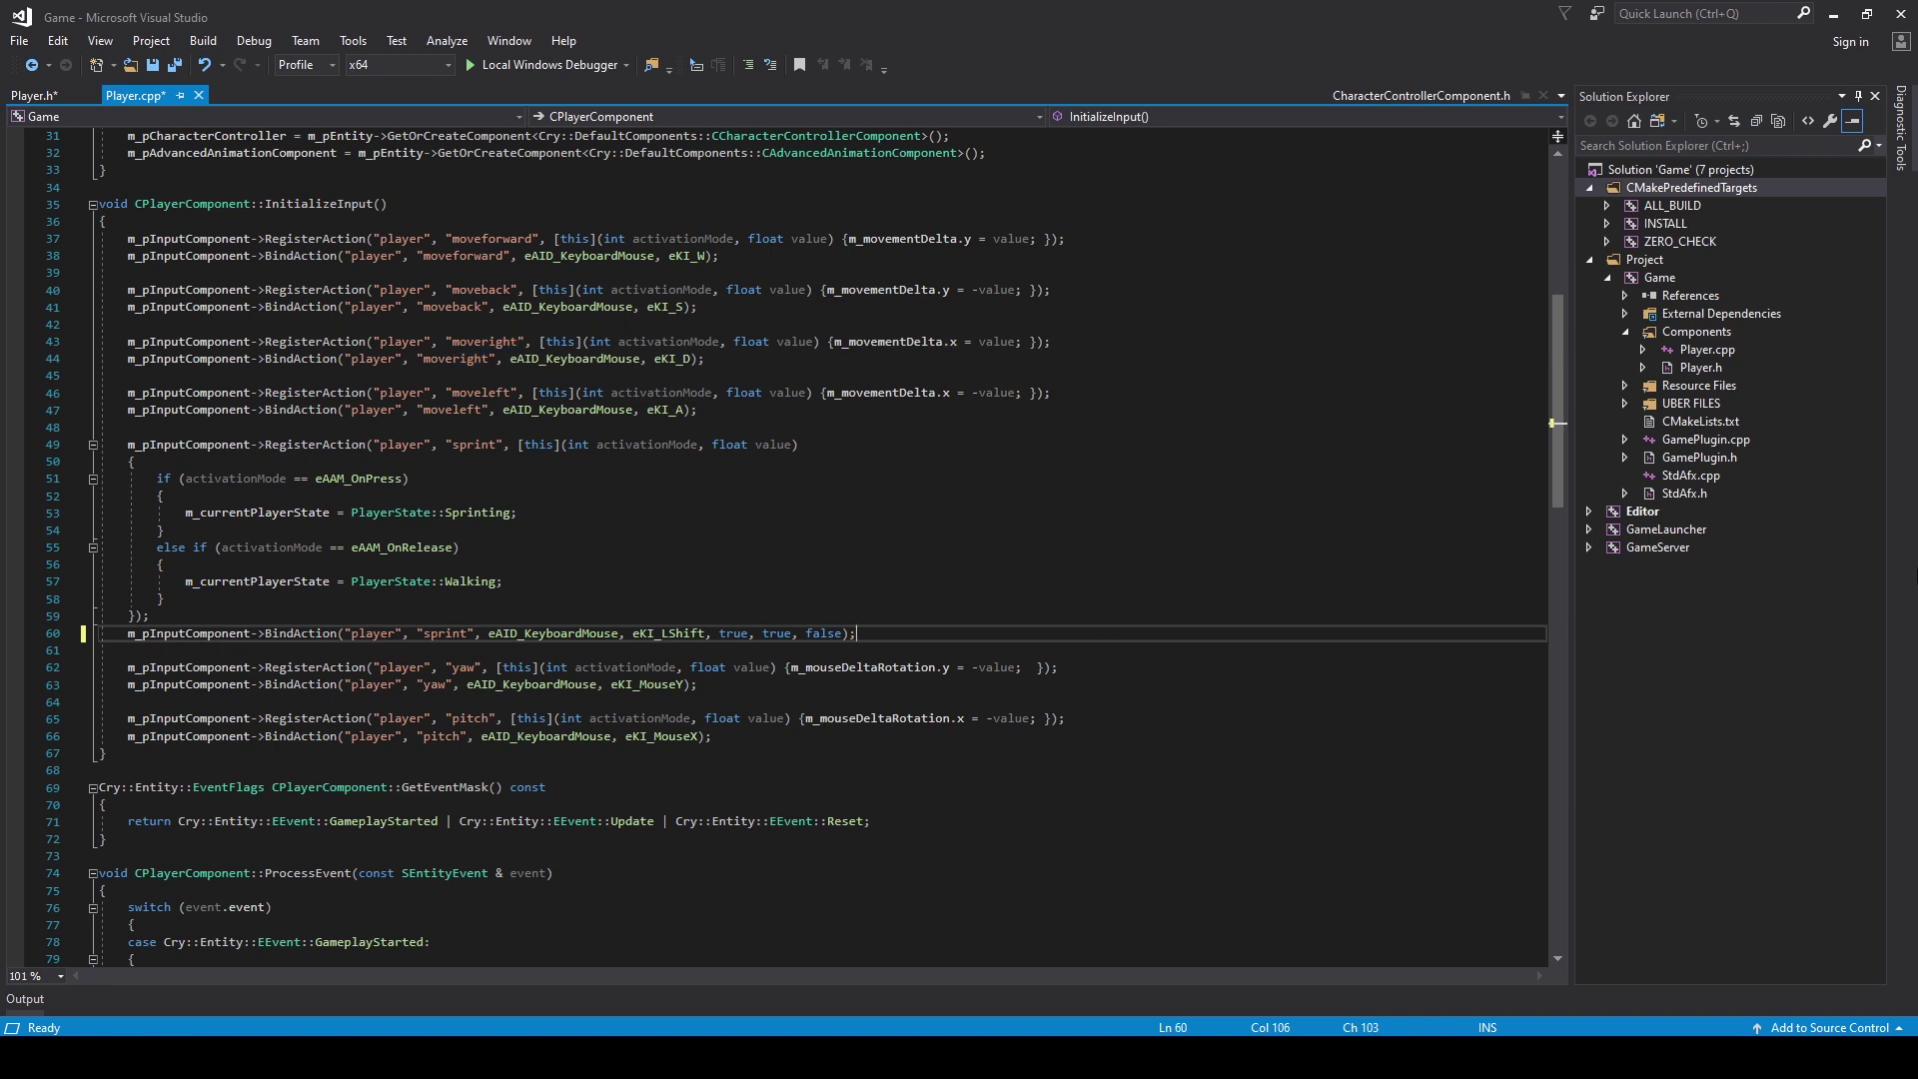
key("Return")
key("Return")
type("m_pInputComponent->RegisterAction(\"player\", \"moveright\", [this](int activationMode, float value) { m_movementDelta.x = value; }); m_pInputComponent->BindAction(\"player\", \"moveright\", eAID_KeyboardMouse, eKI_D);")
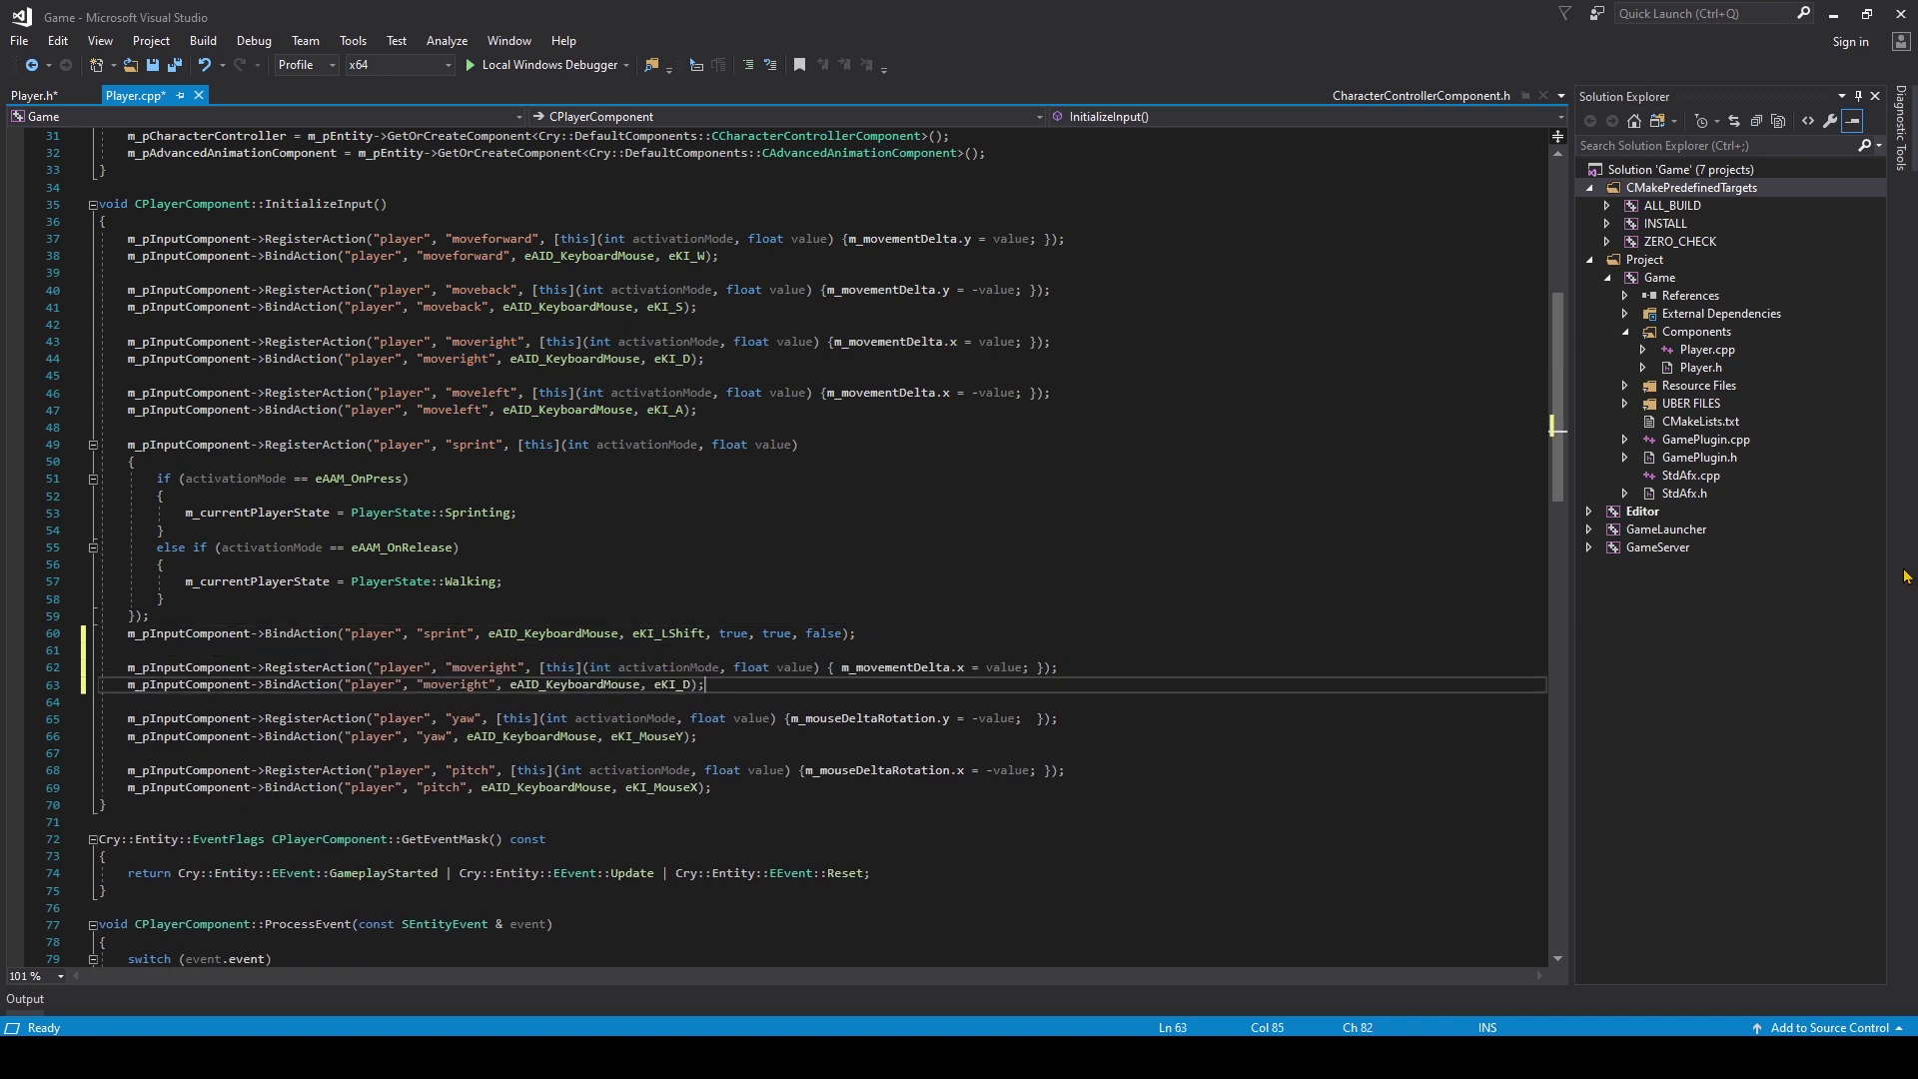
scroll(1049, 600, "down", 4)
scroll(899, 525, "down", 4)
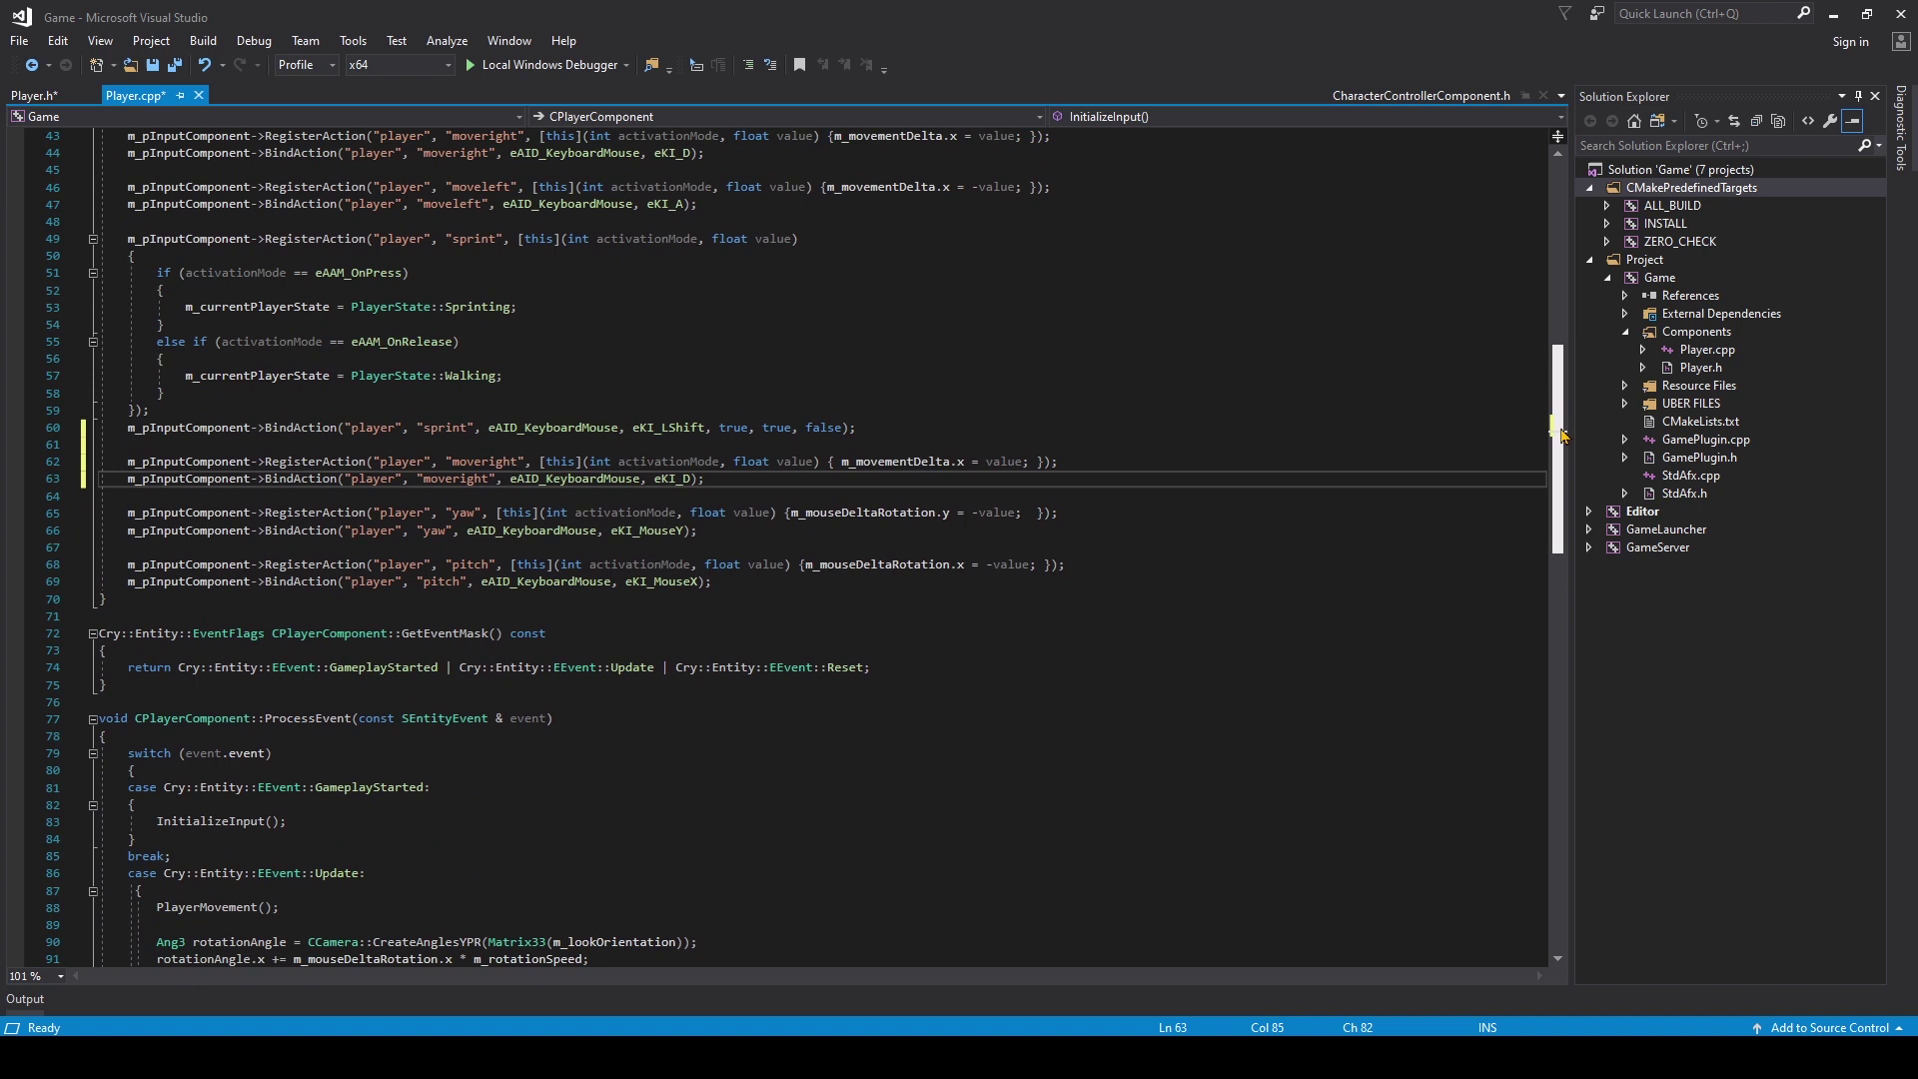
- Rename the copied action to "jump" and bind it to eKI_Space instead of eKI_D
left_click_drag(523, 462, 449, 461)
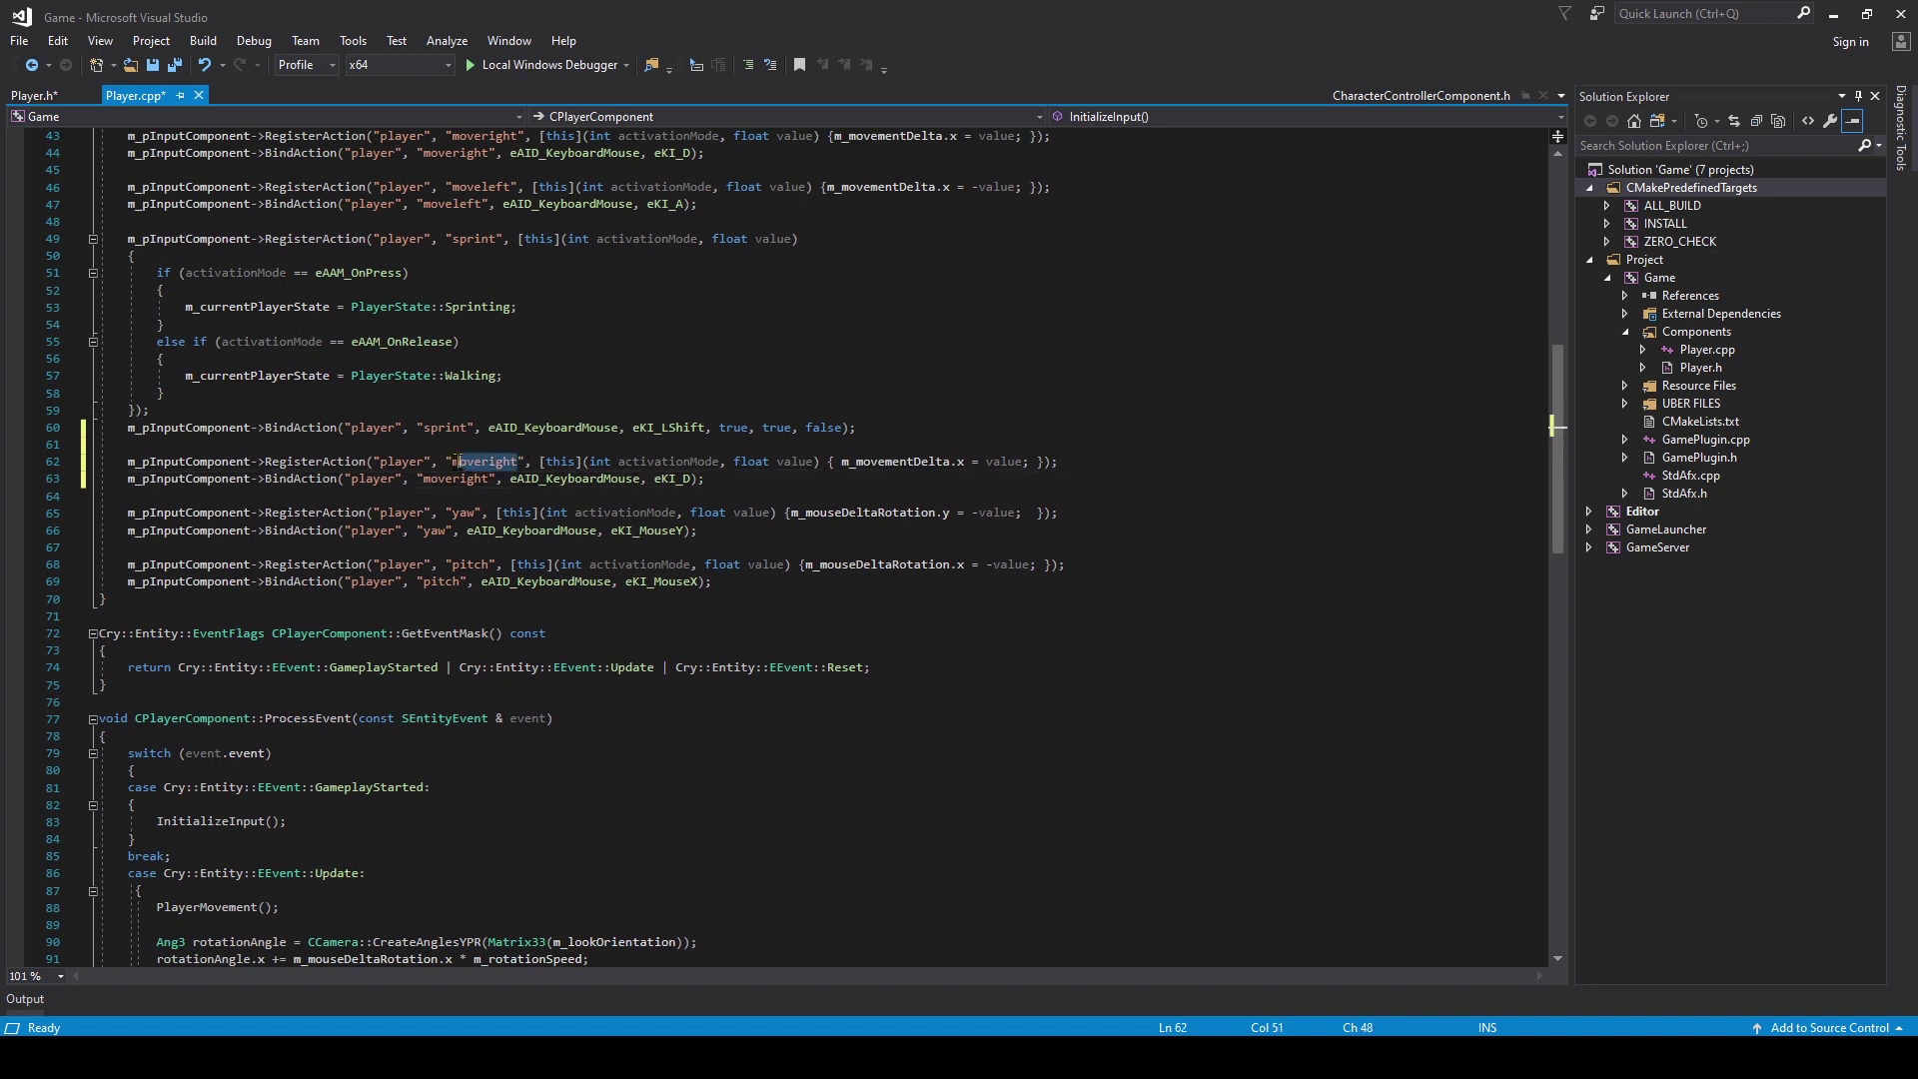
type("jump")
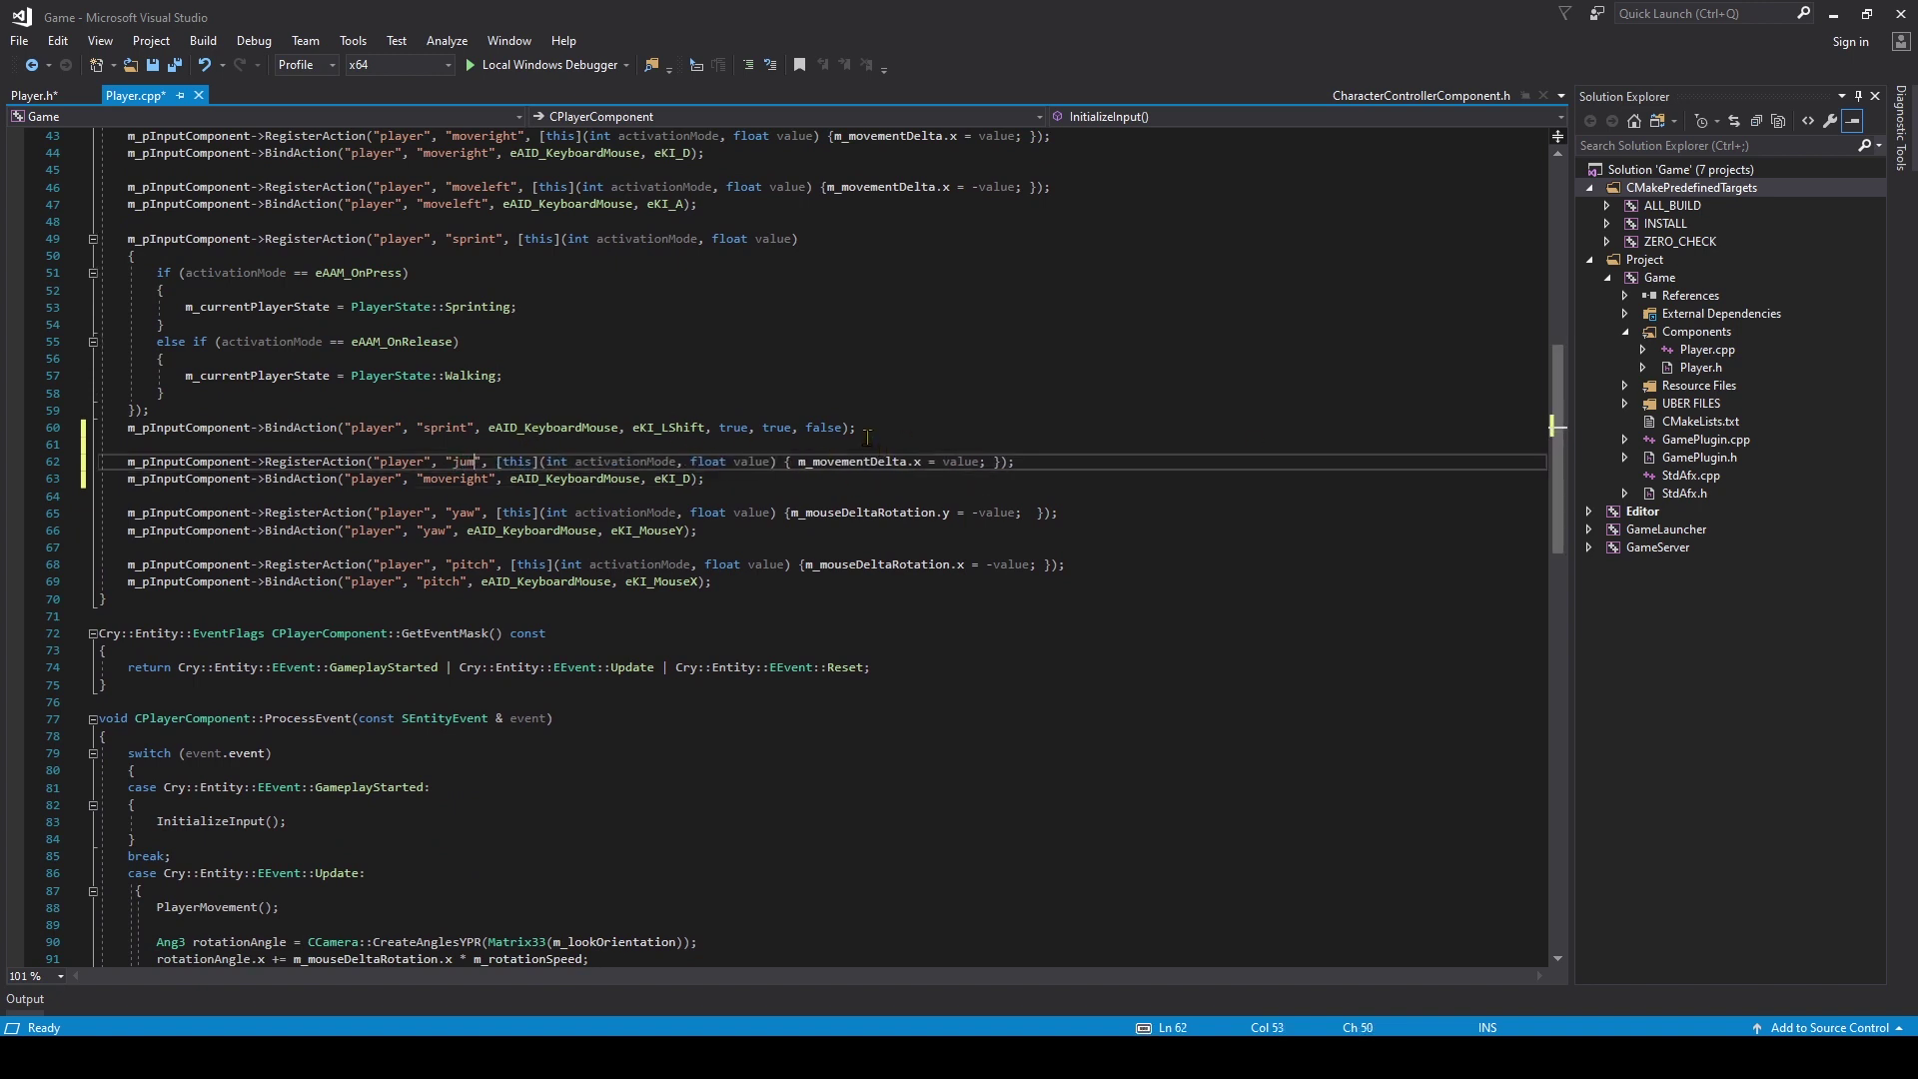
double_click(457, 477)
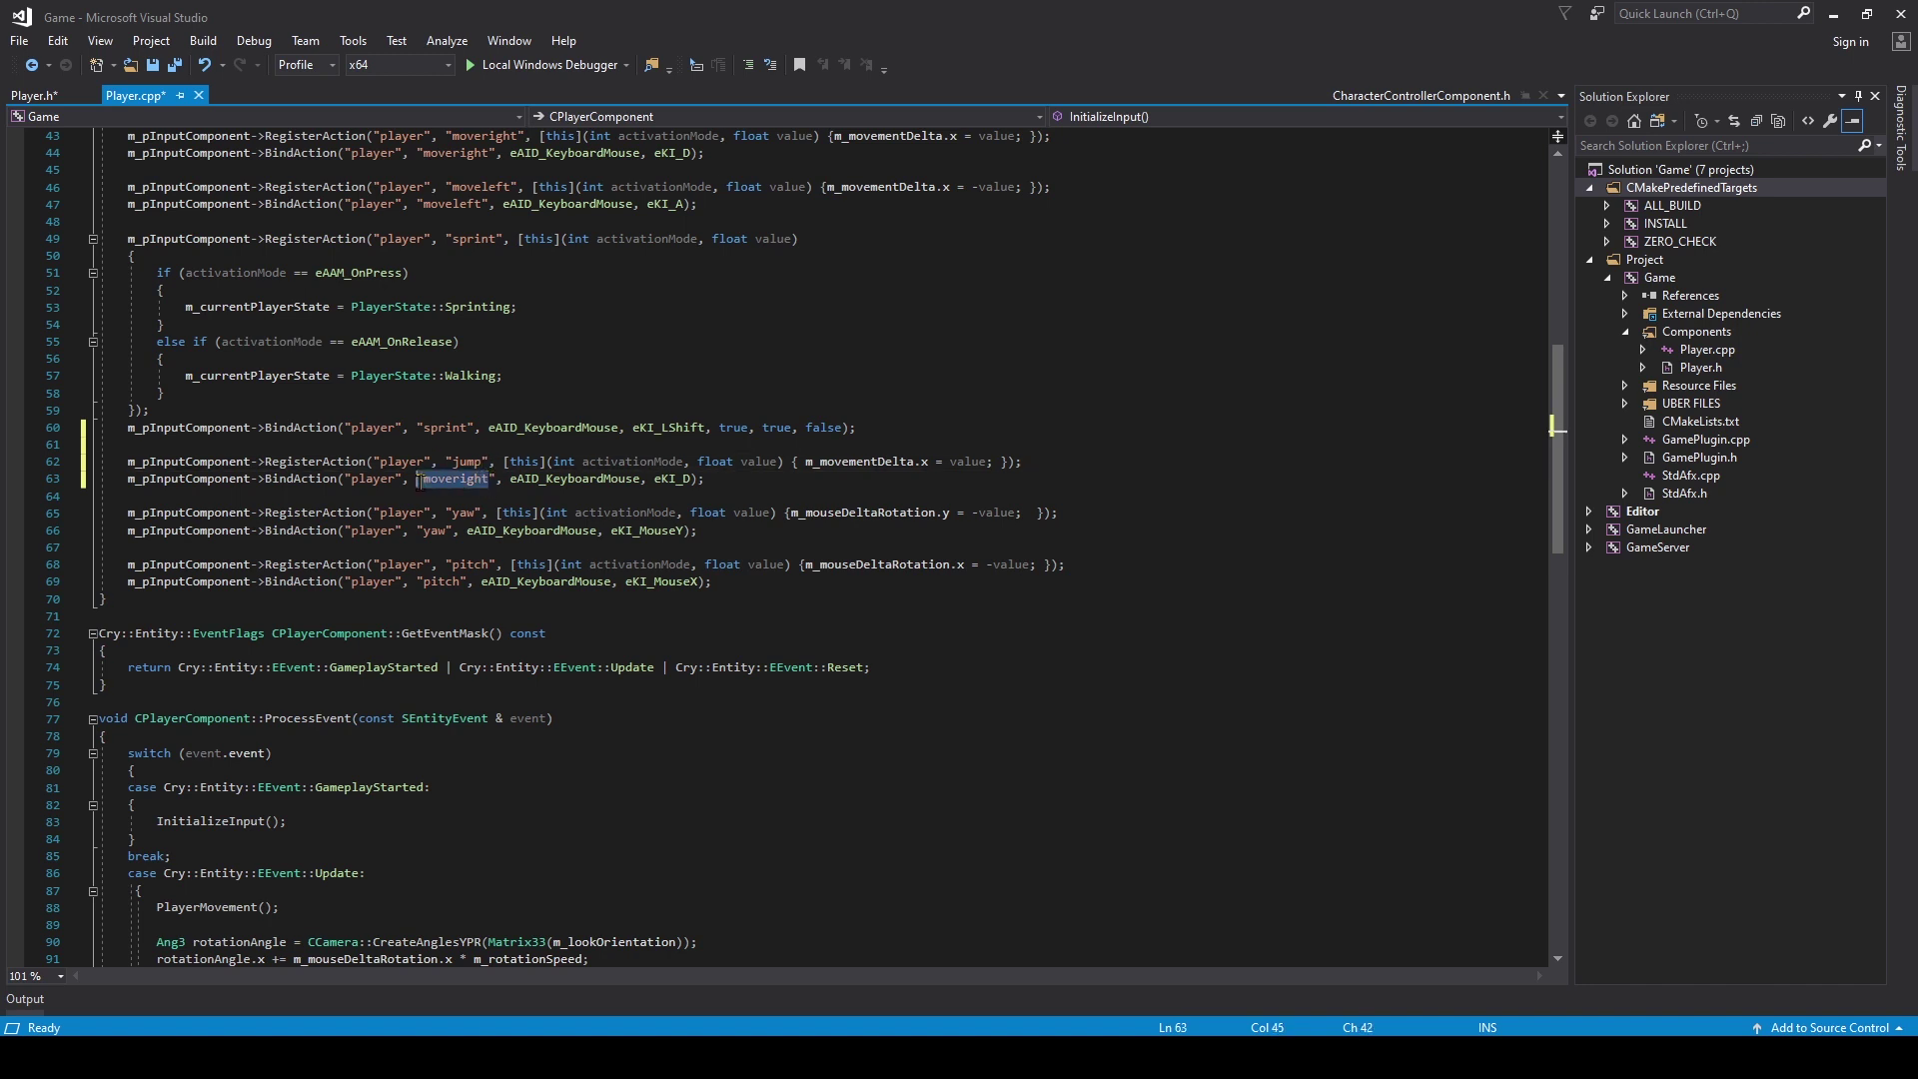
type("jump")
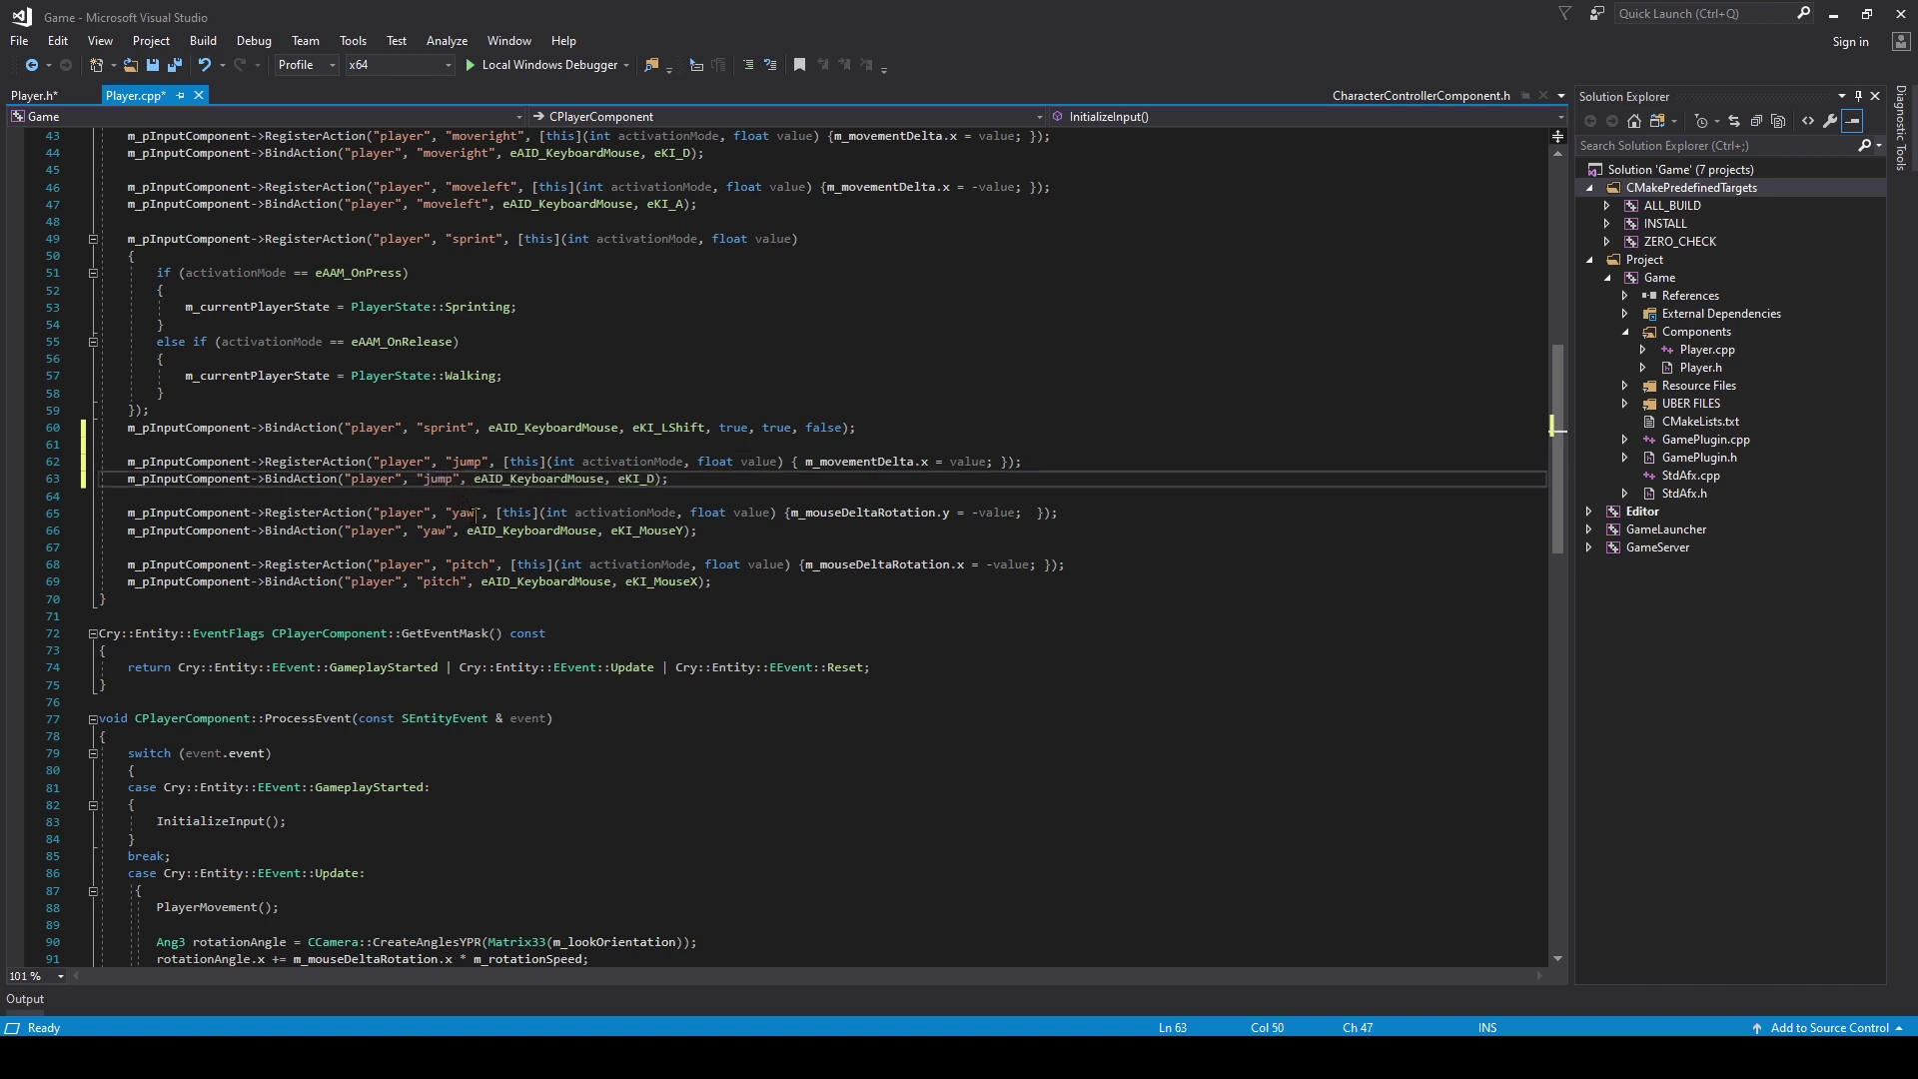
double_click(637, 478)
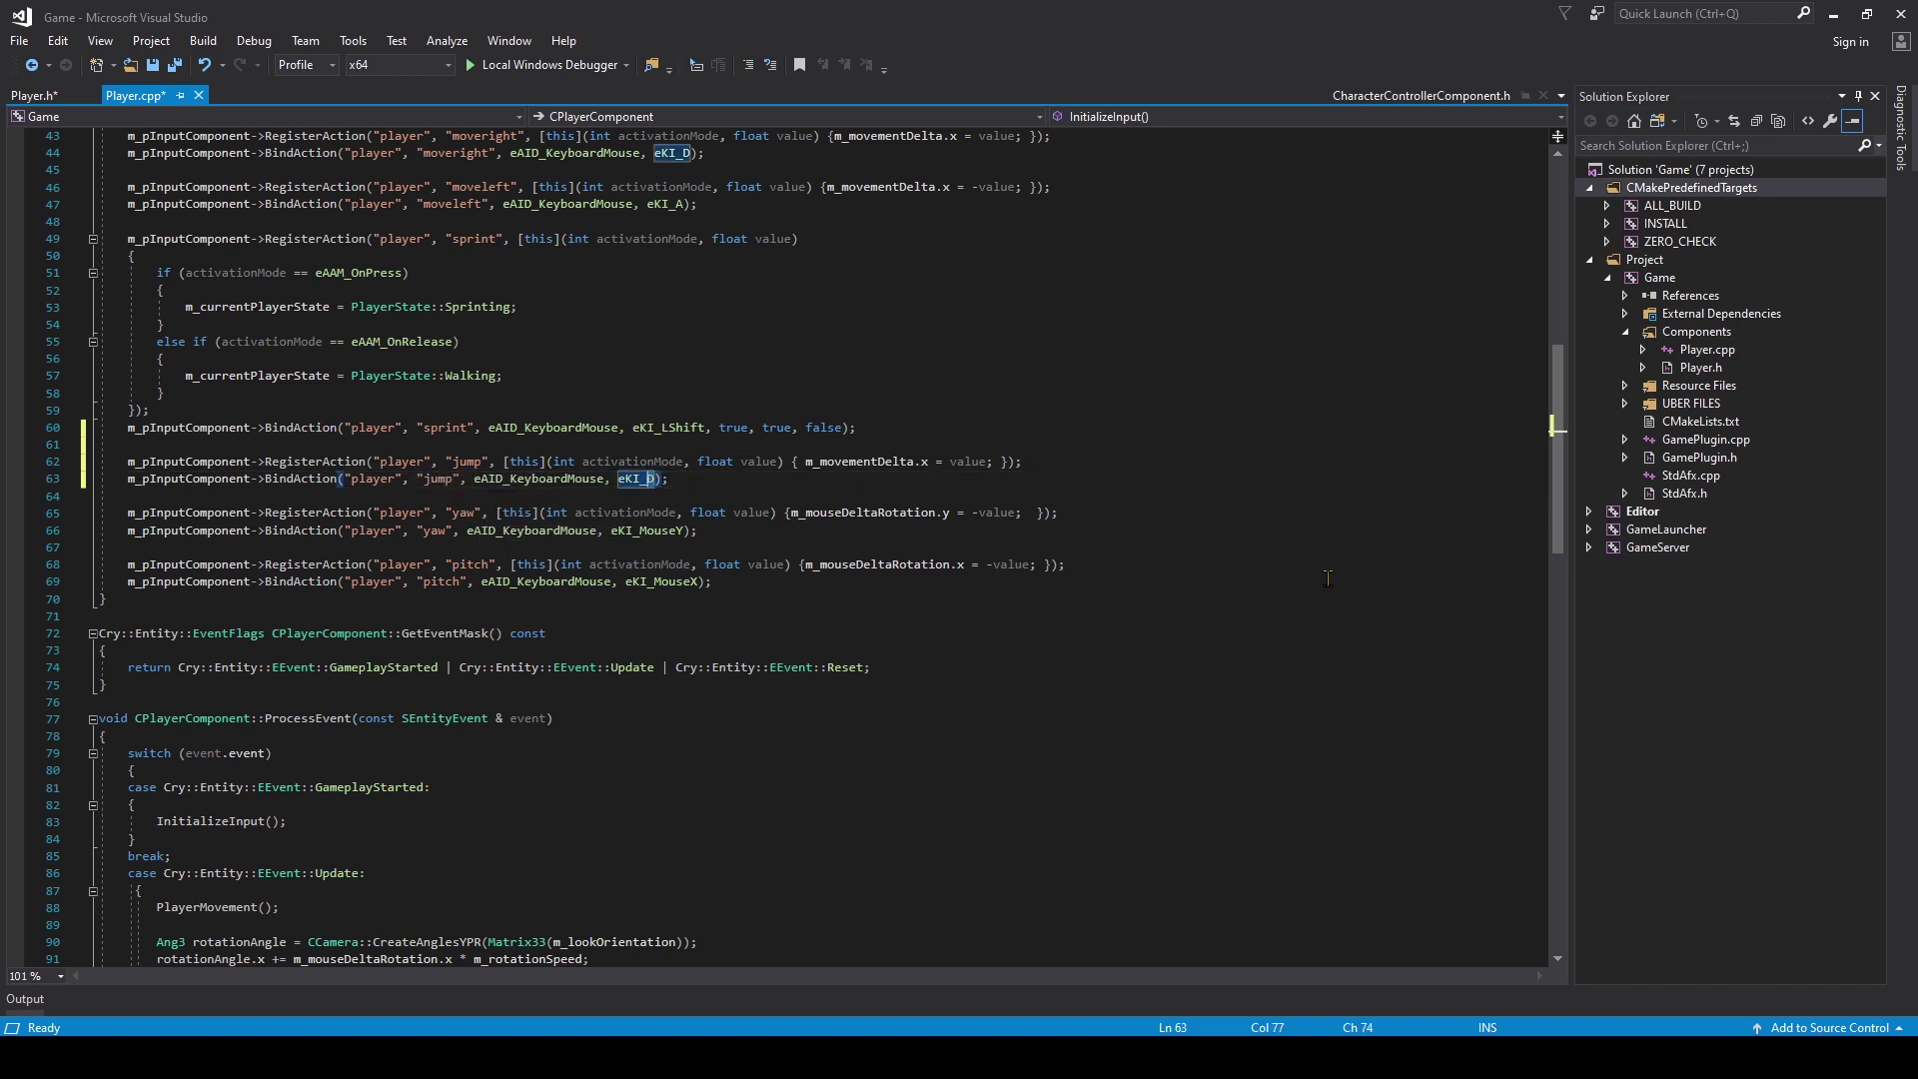
type("S")
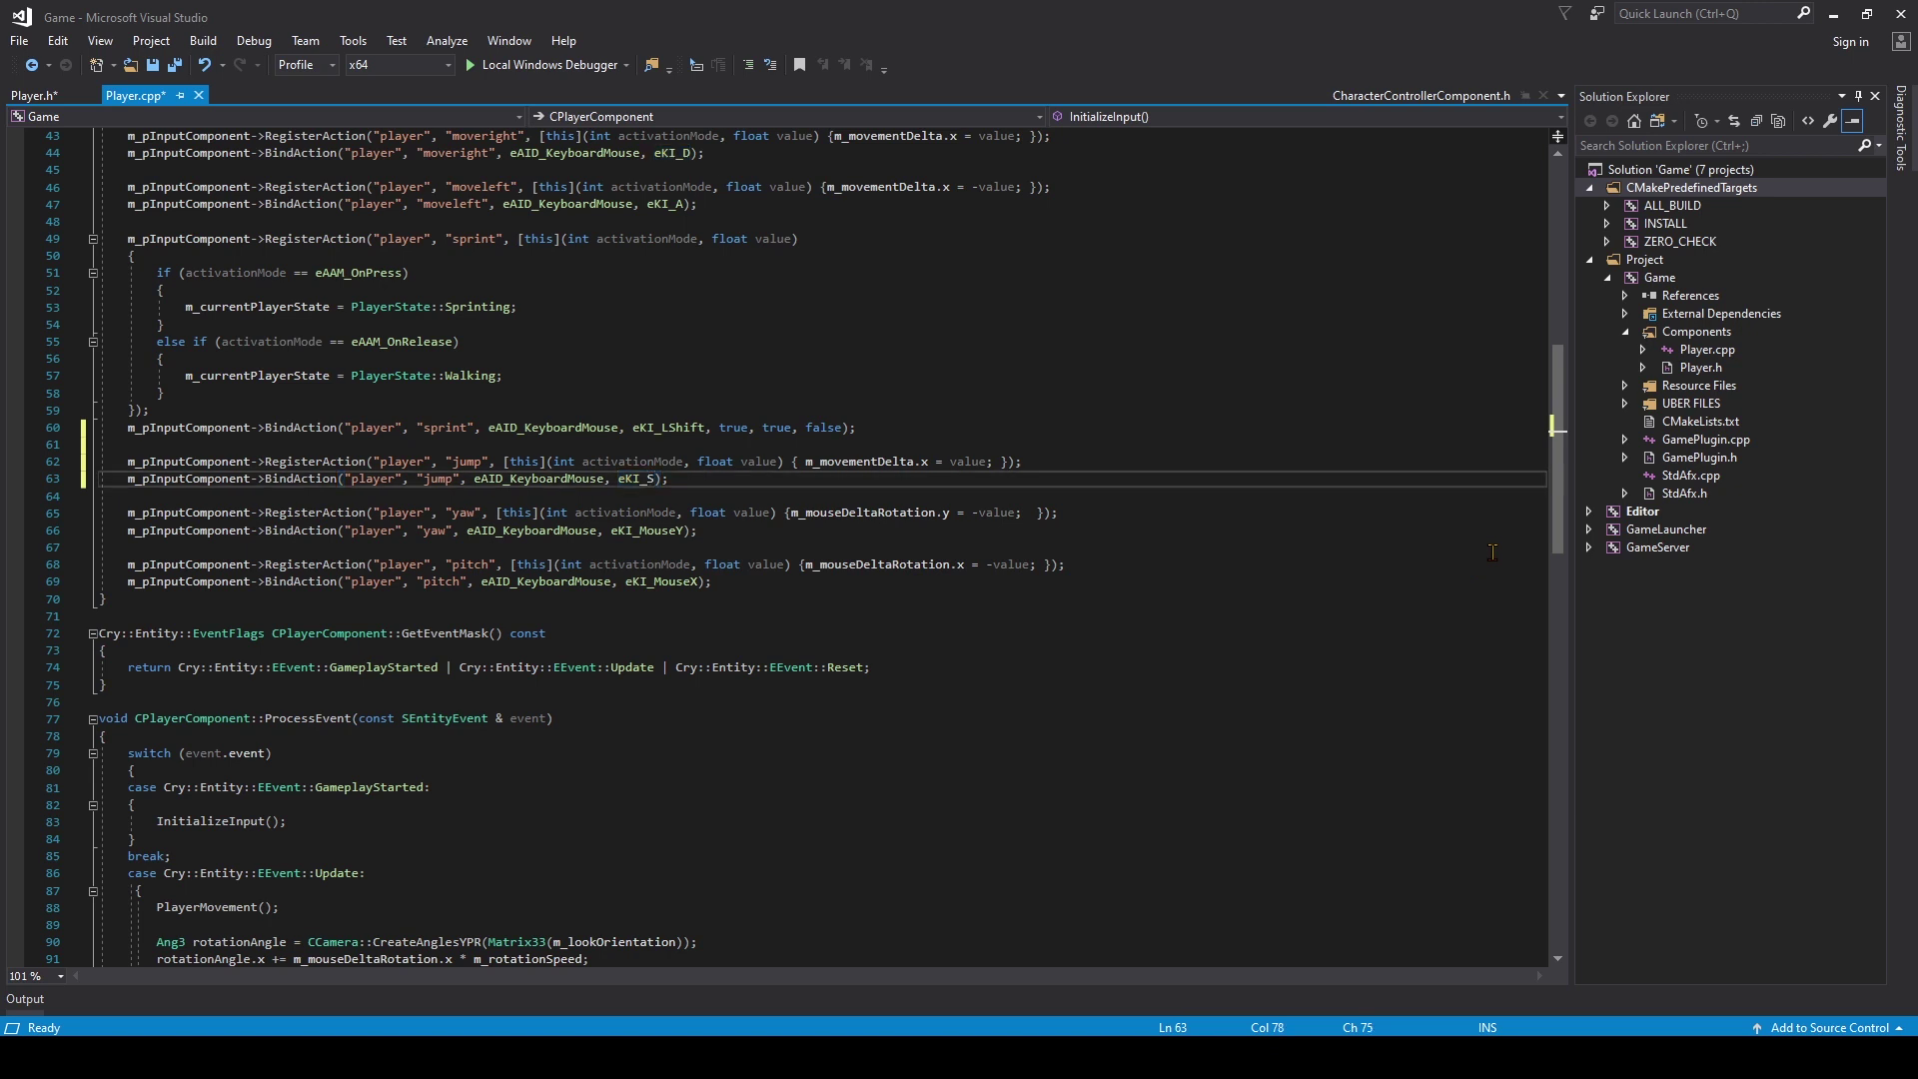
type("pace")
left_click(701, 478)
- Delete the copied m_movementDelta.x = value; line from the jump handler
left_click(818, 463)
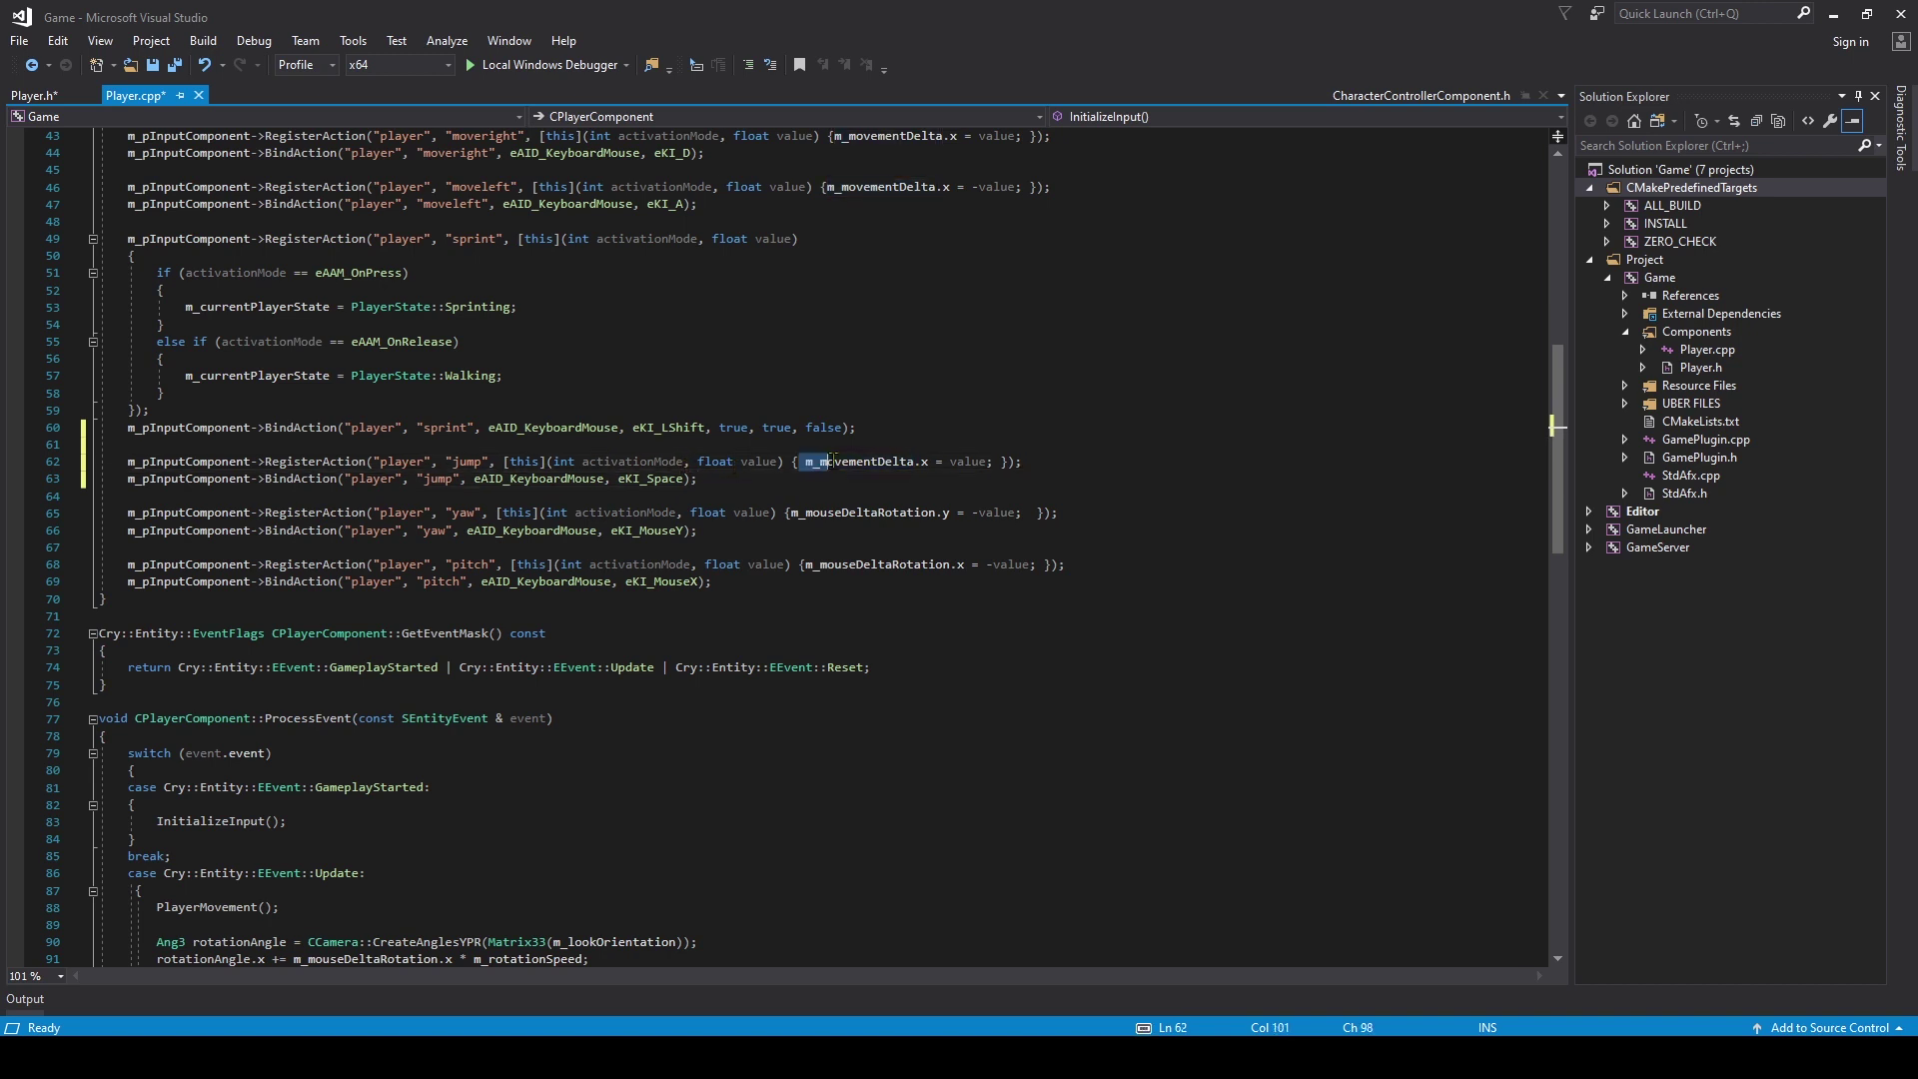
left_click_drag(802, 462, 989, 462)
key("Delete")
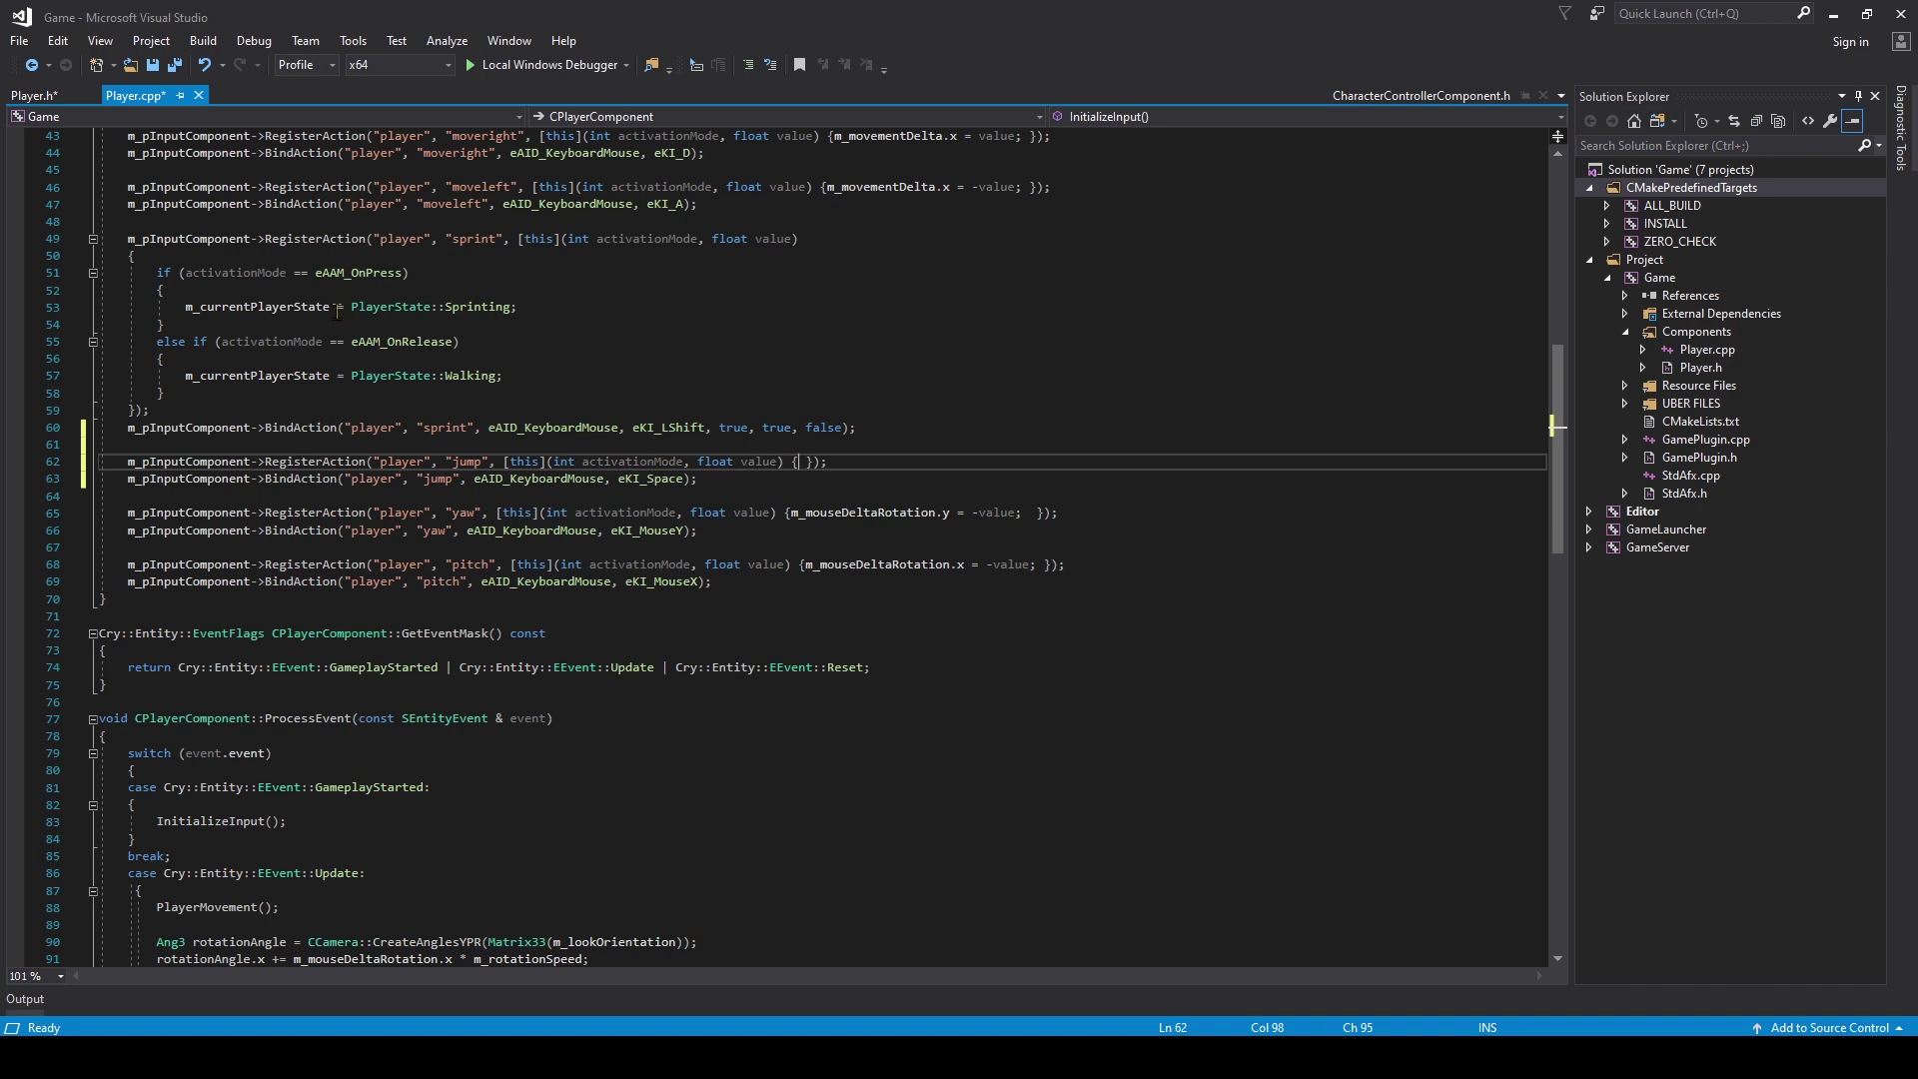
- Split the jump lambda into a multi-line body containing an inner brace block
key("Return")
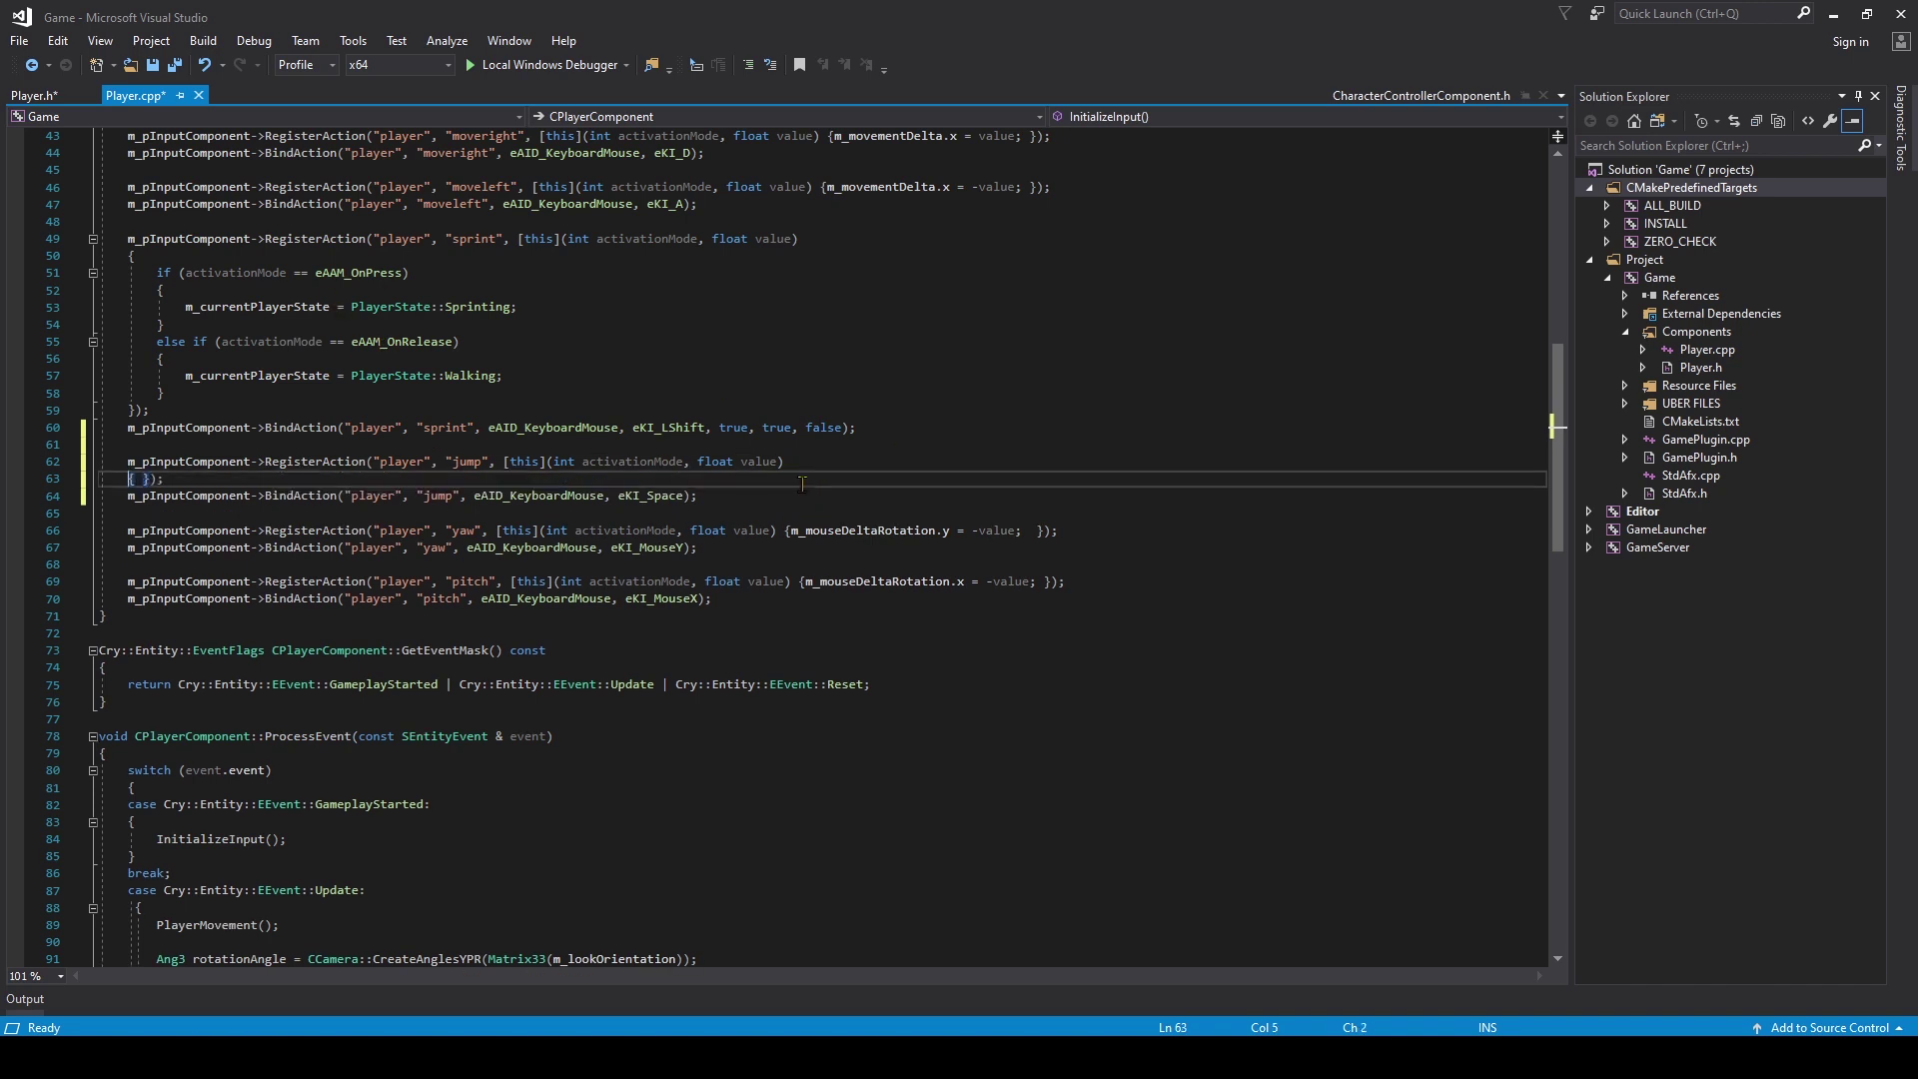
key("Right")
key("Return")
key("Return")
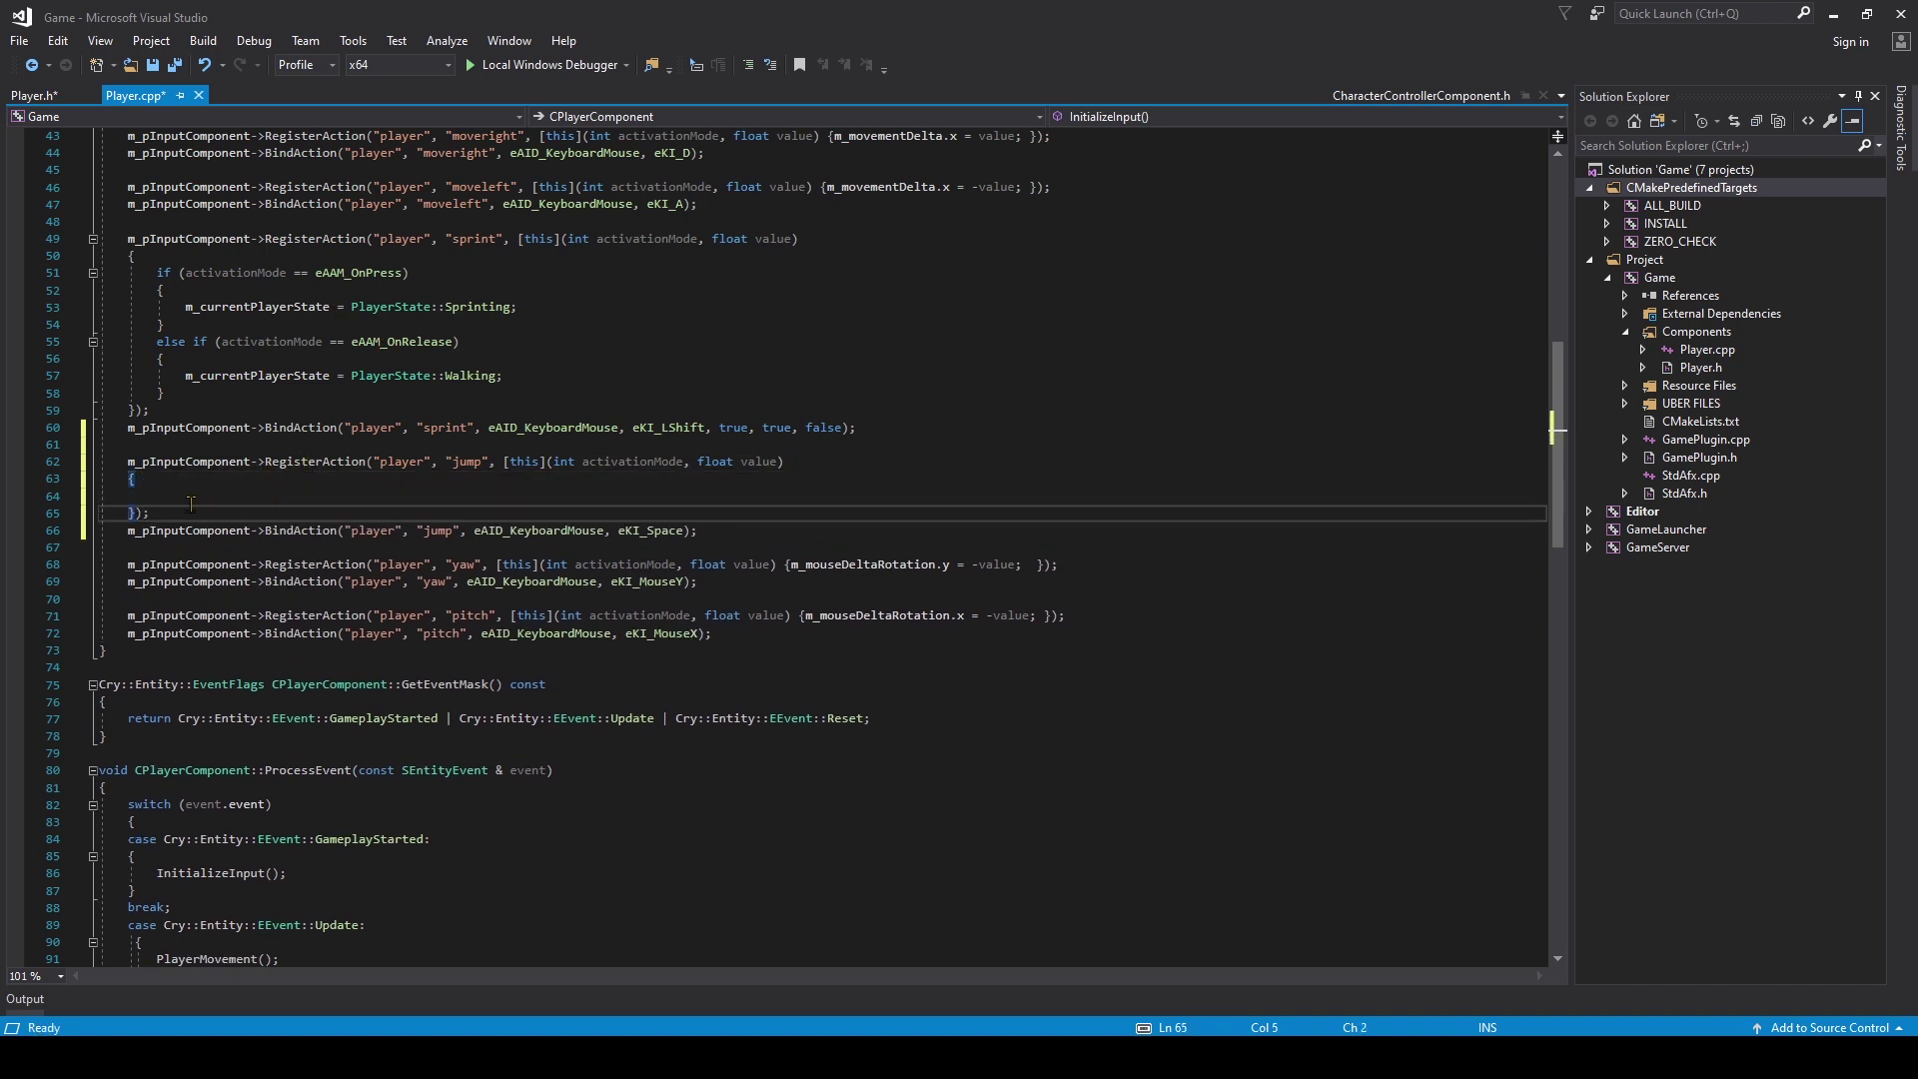
key("Up")
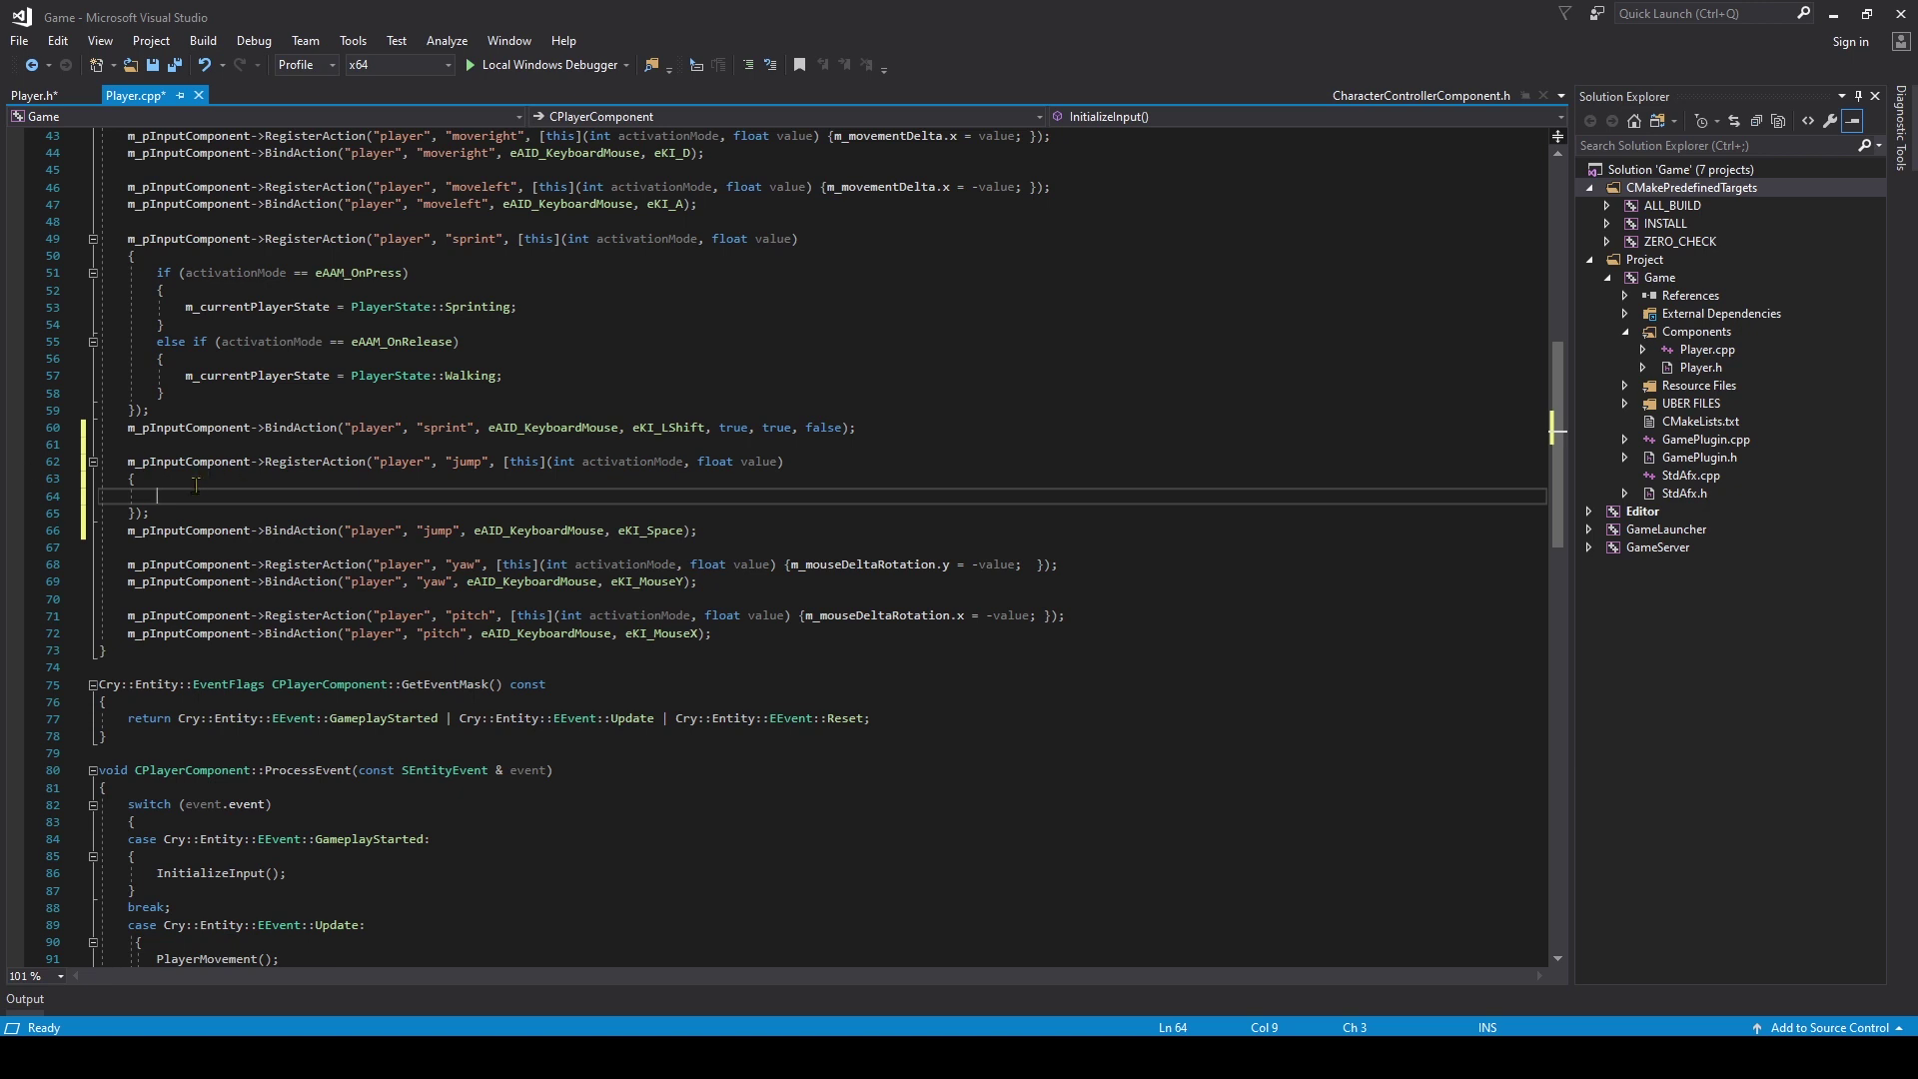
type("{")
key("Return")
key("Up")
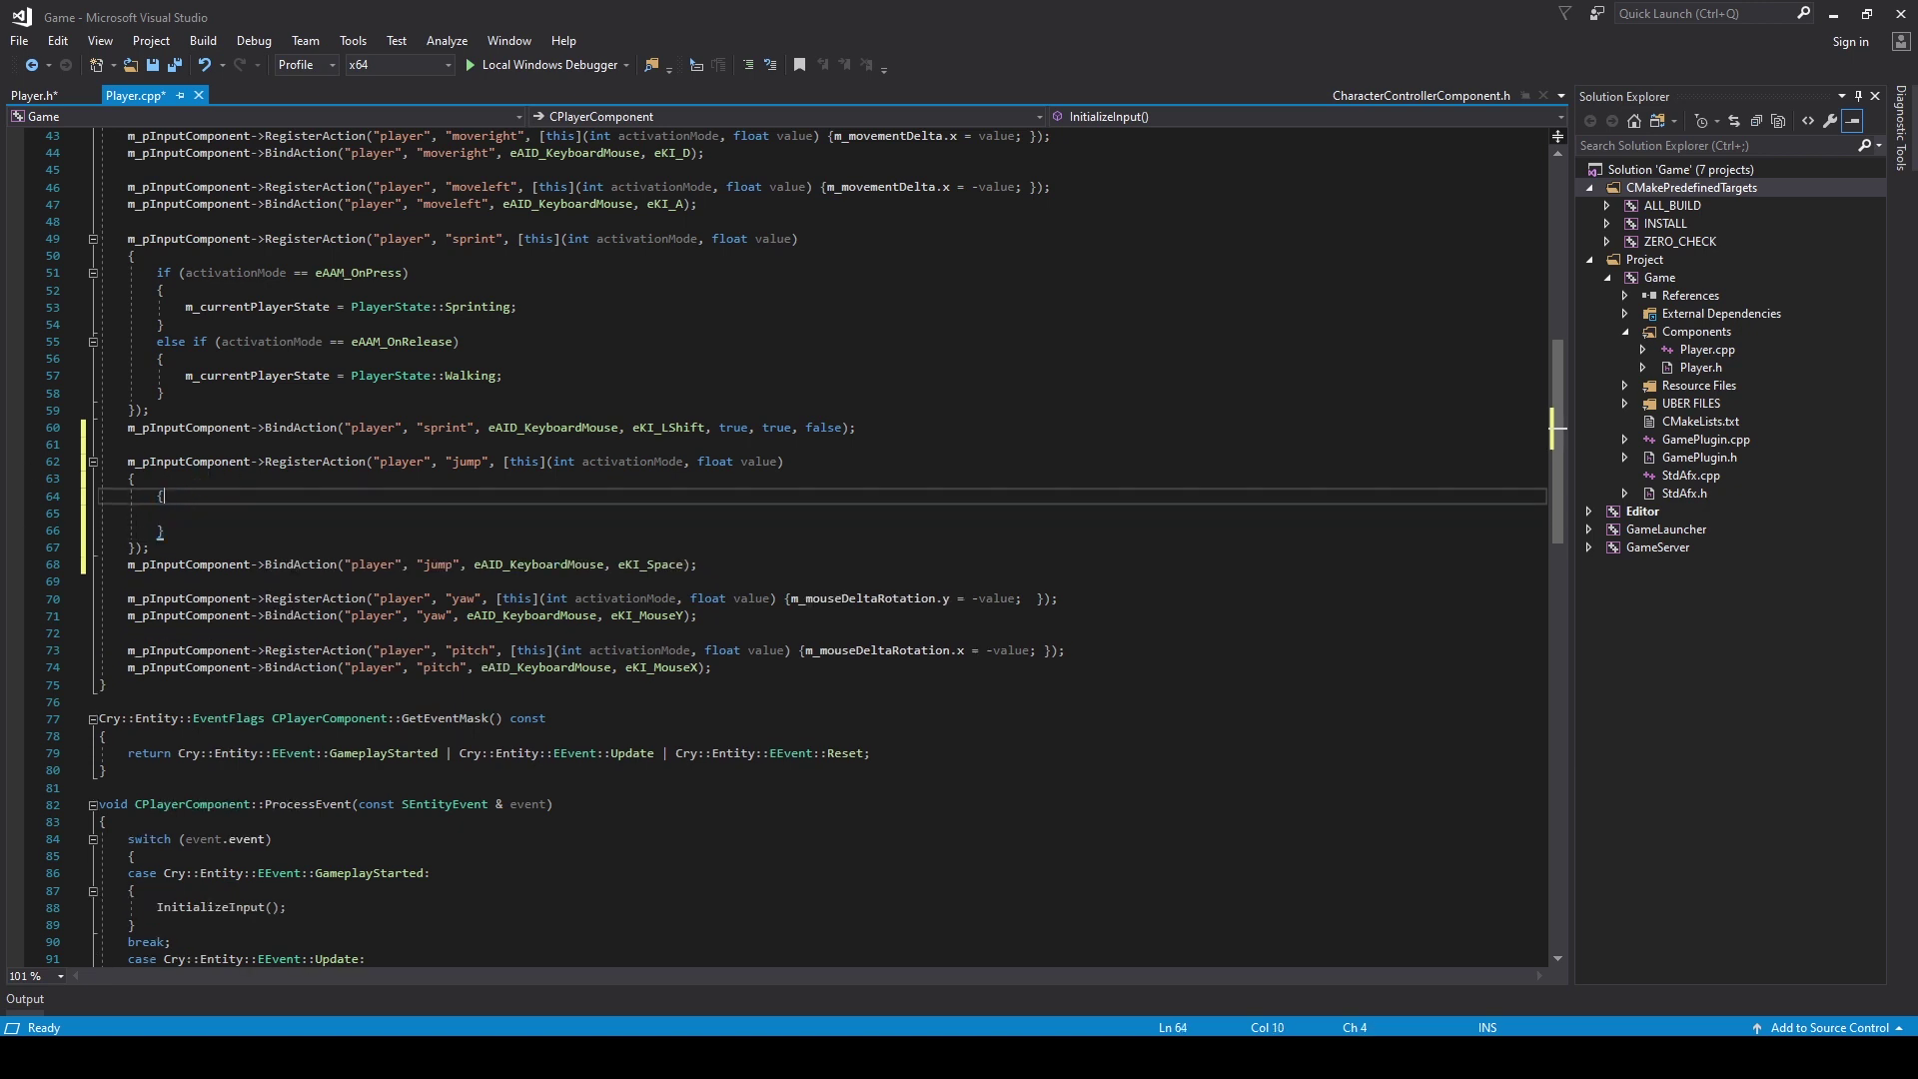
key("Up")
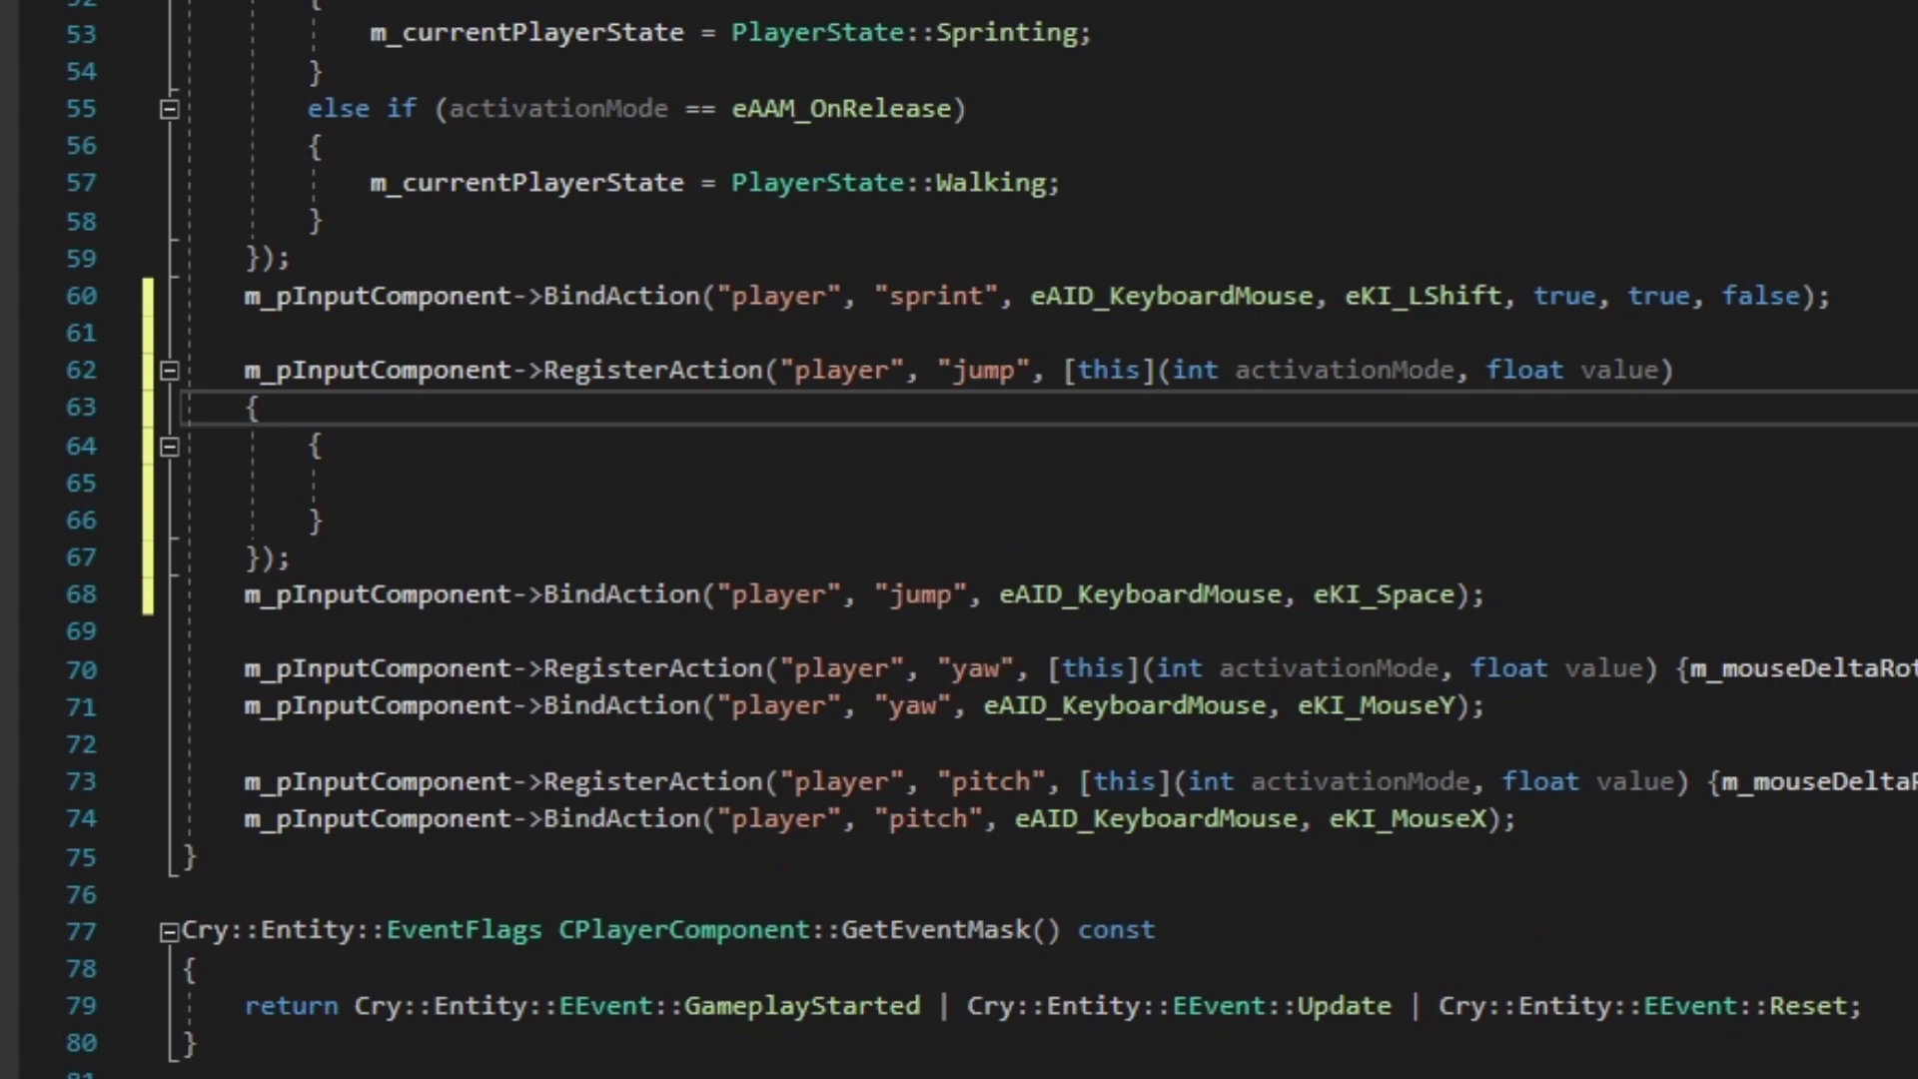
- Write if (m_pCharacterController->IsOnGround) at the top of the jump handler's inner block
key("Return")
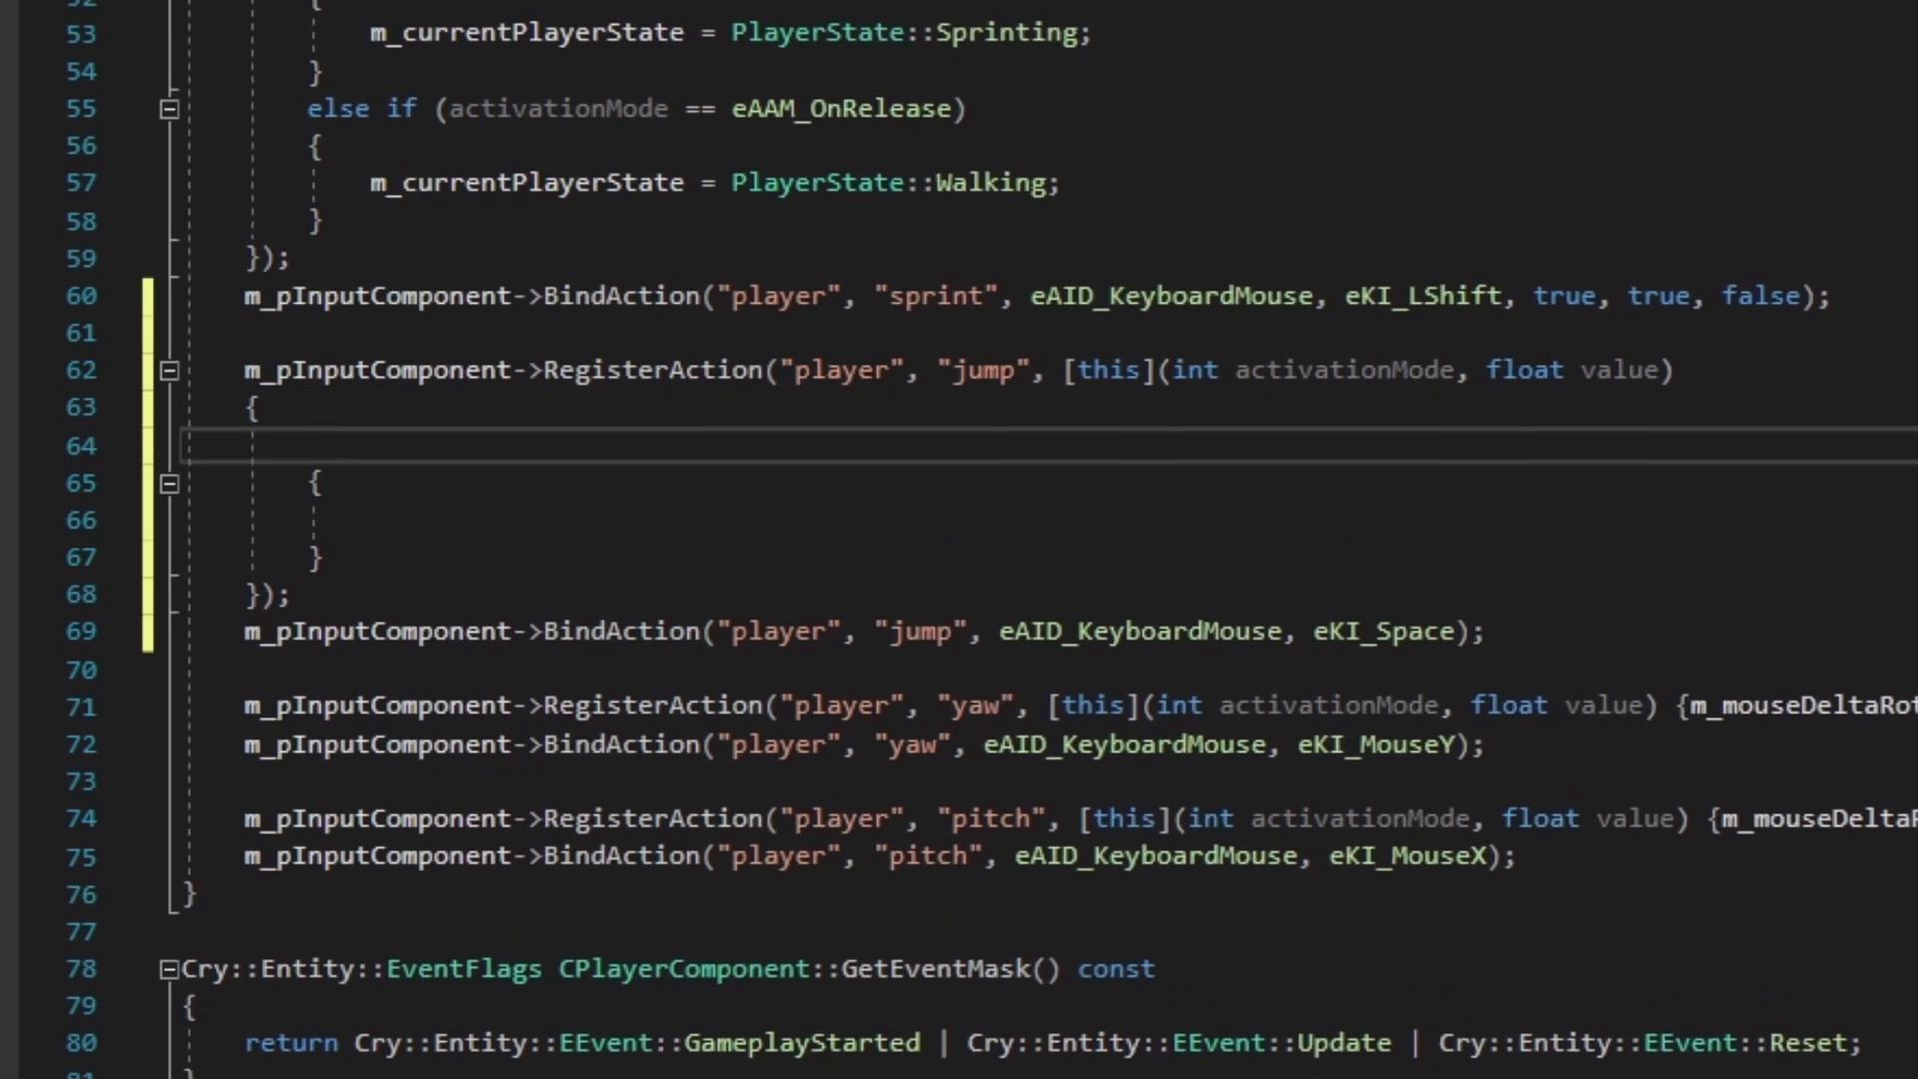
type("if")
type(" (m_")
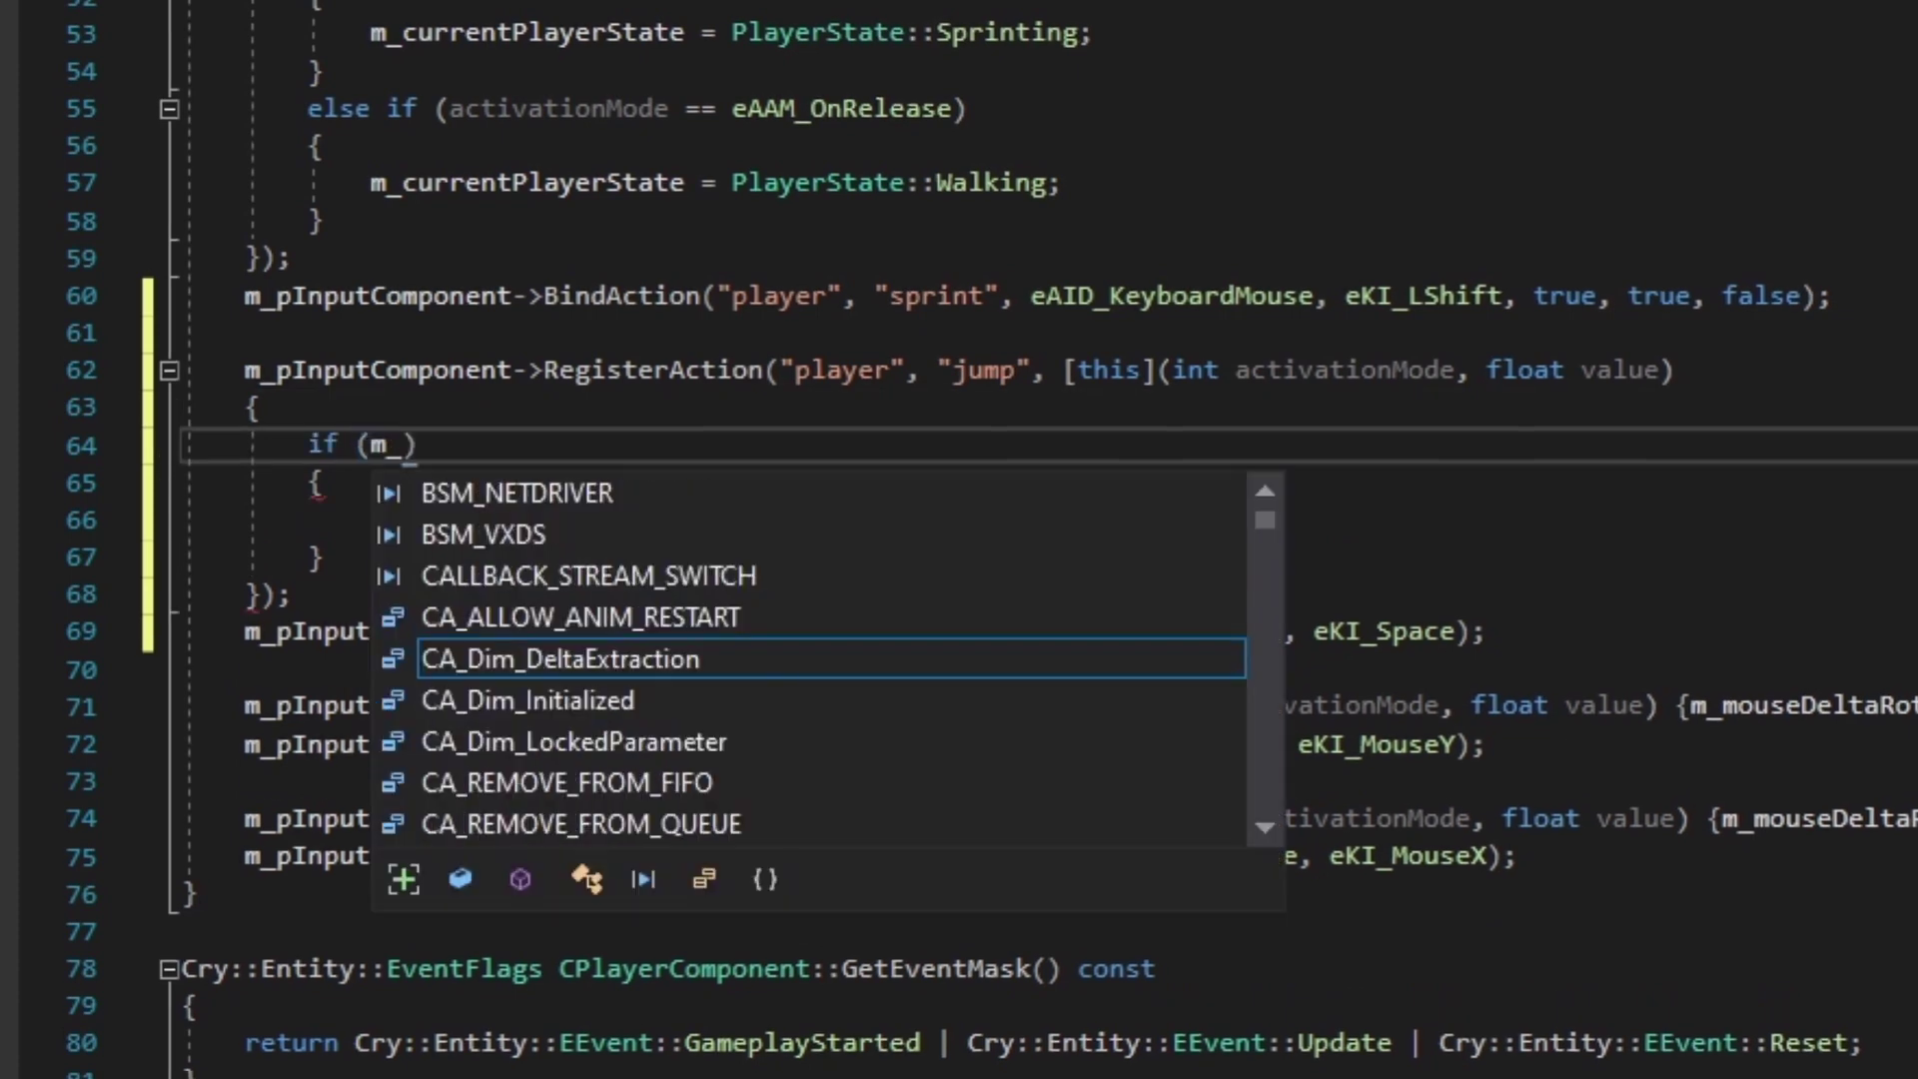
type("pCharacterCon")
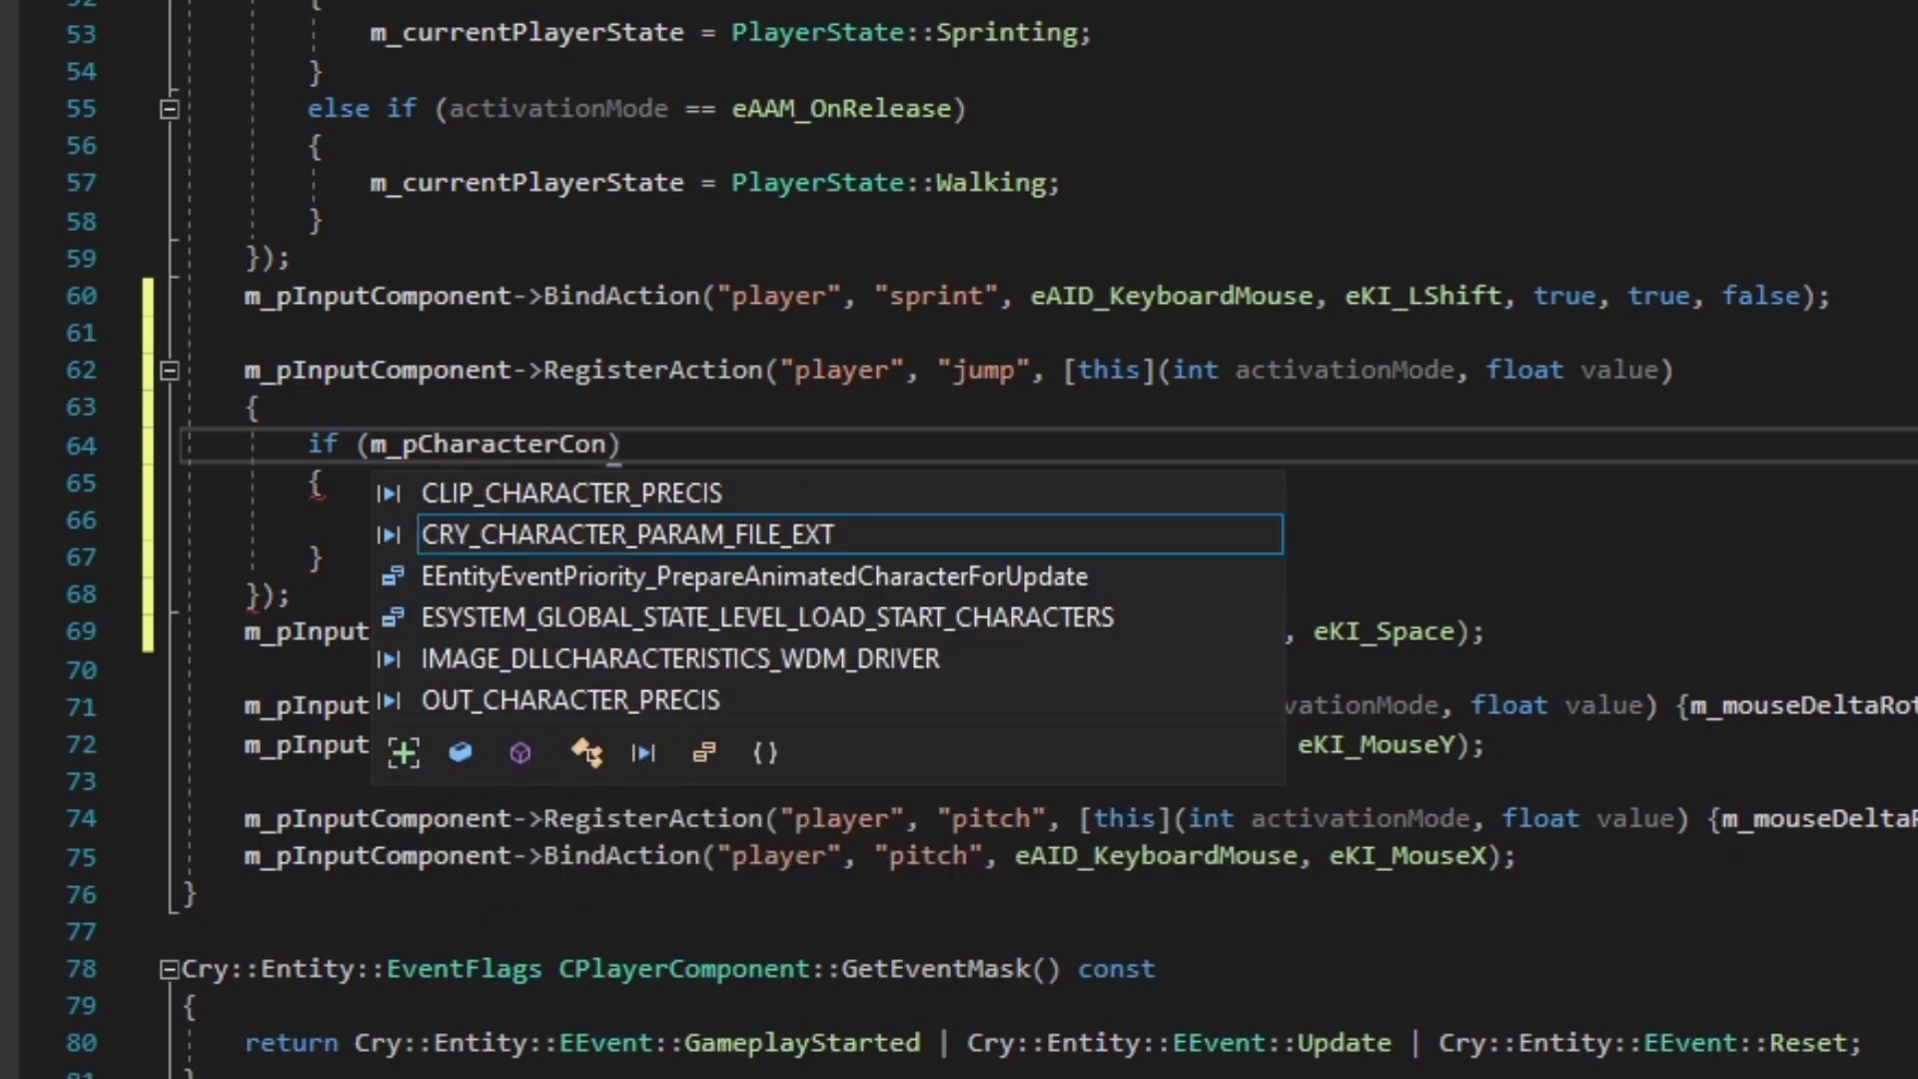
type("troller")
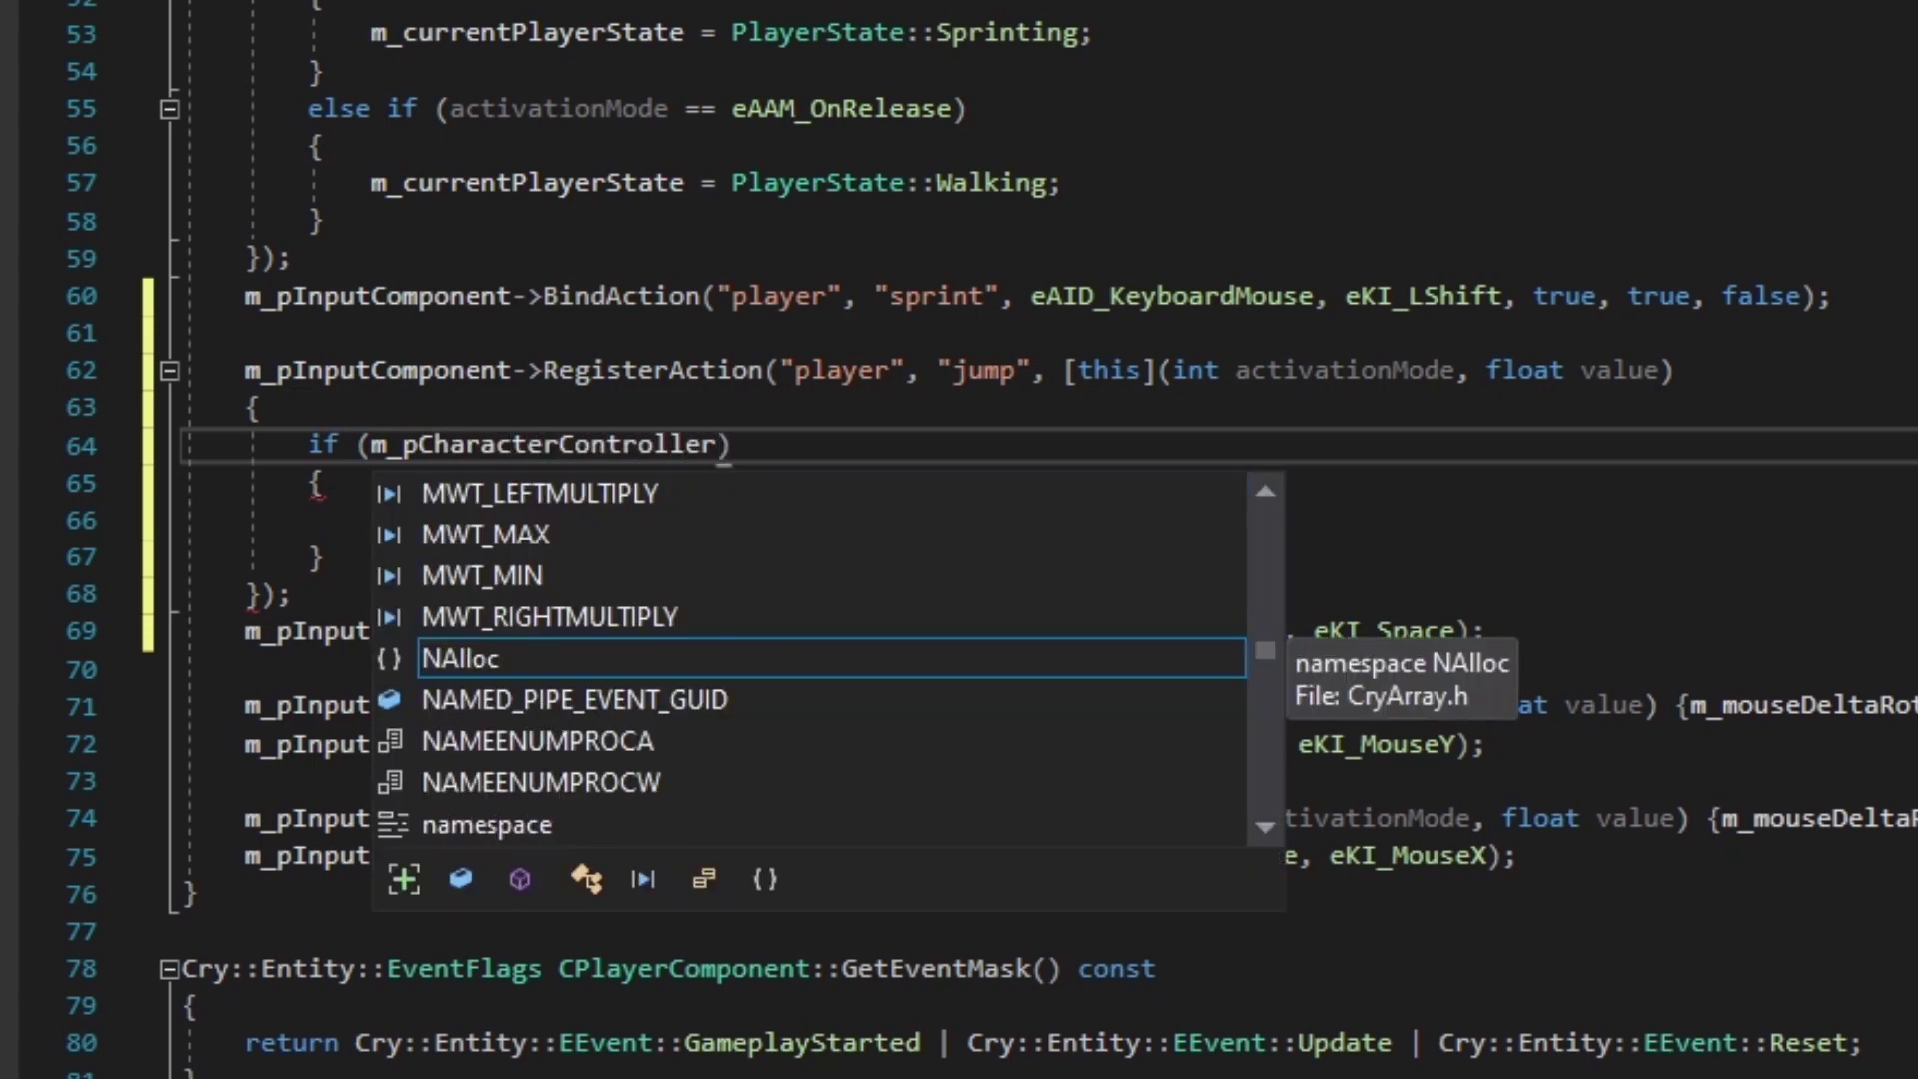
type("->")
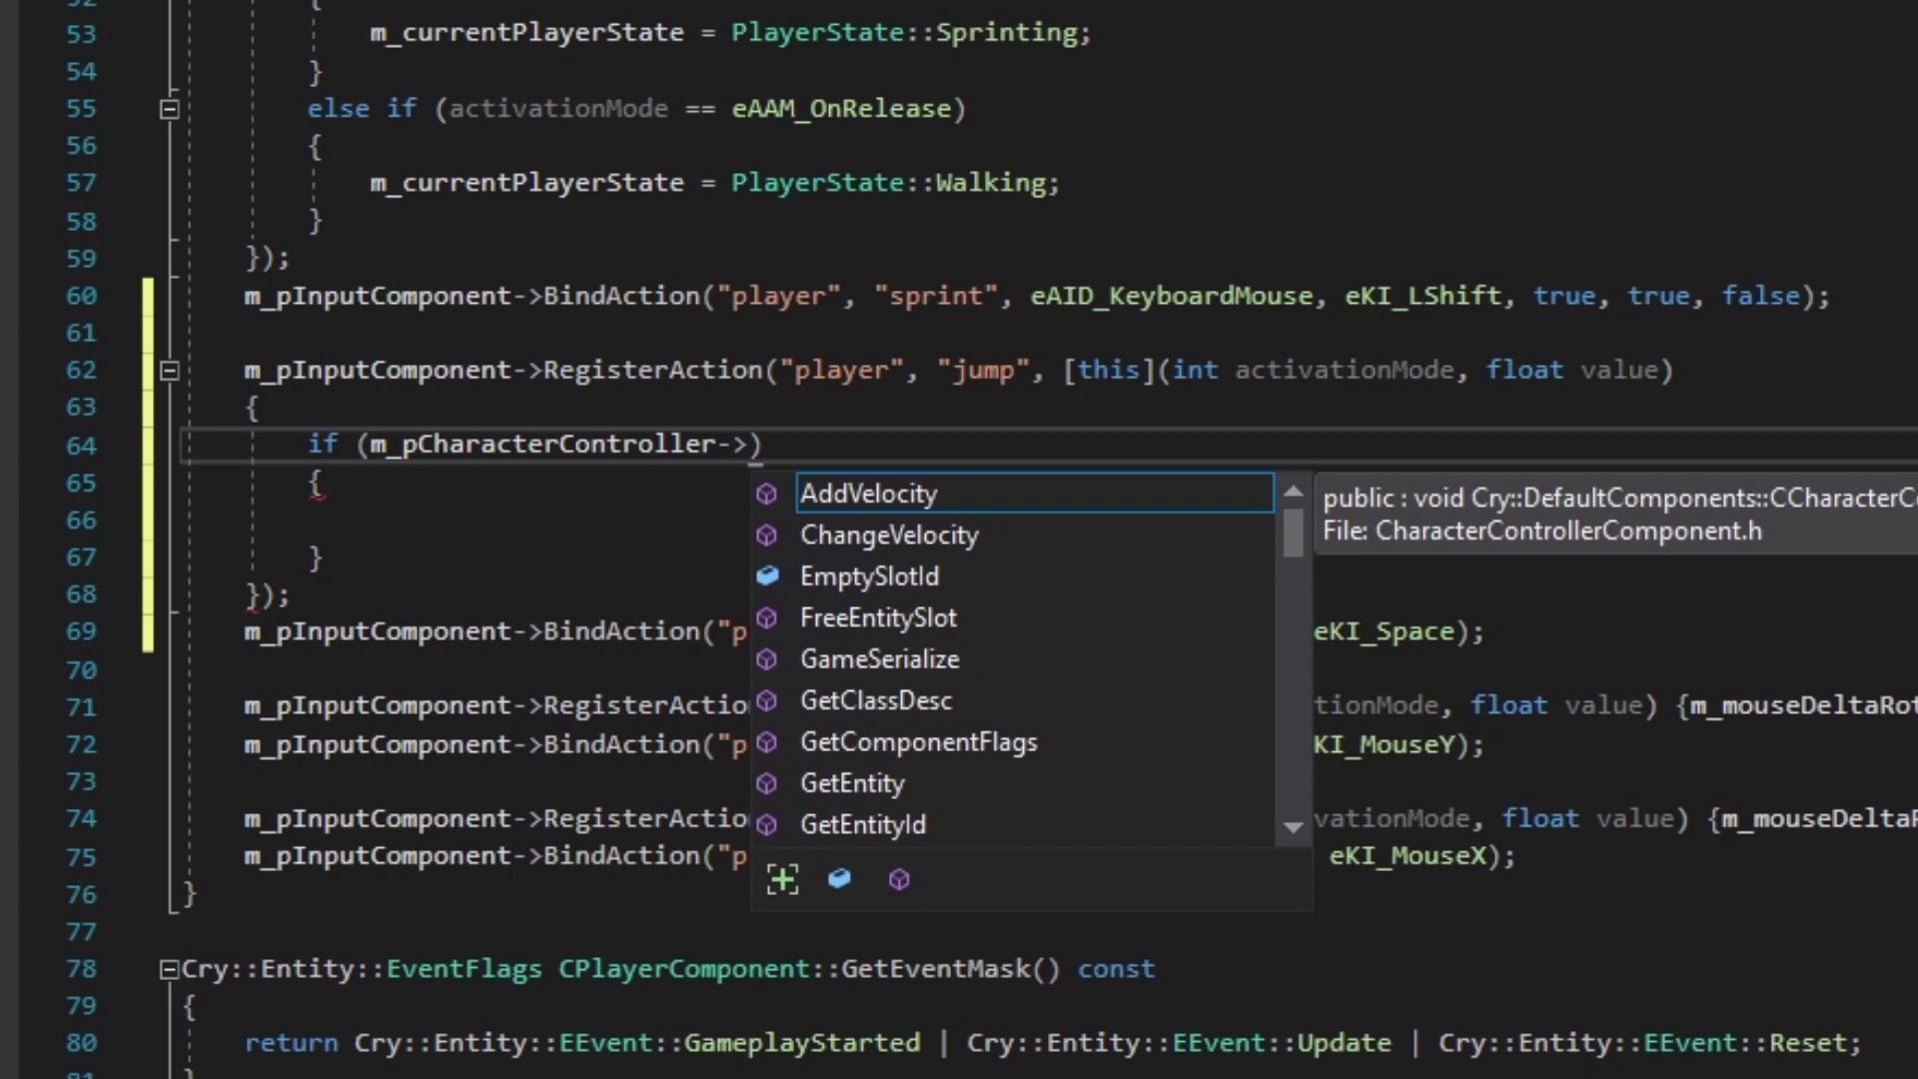
type("IsOnG")
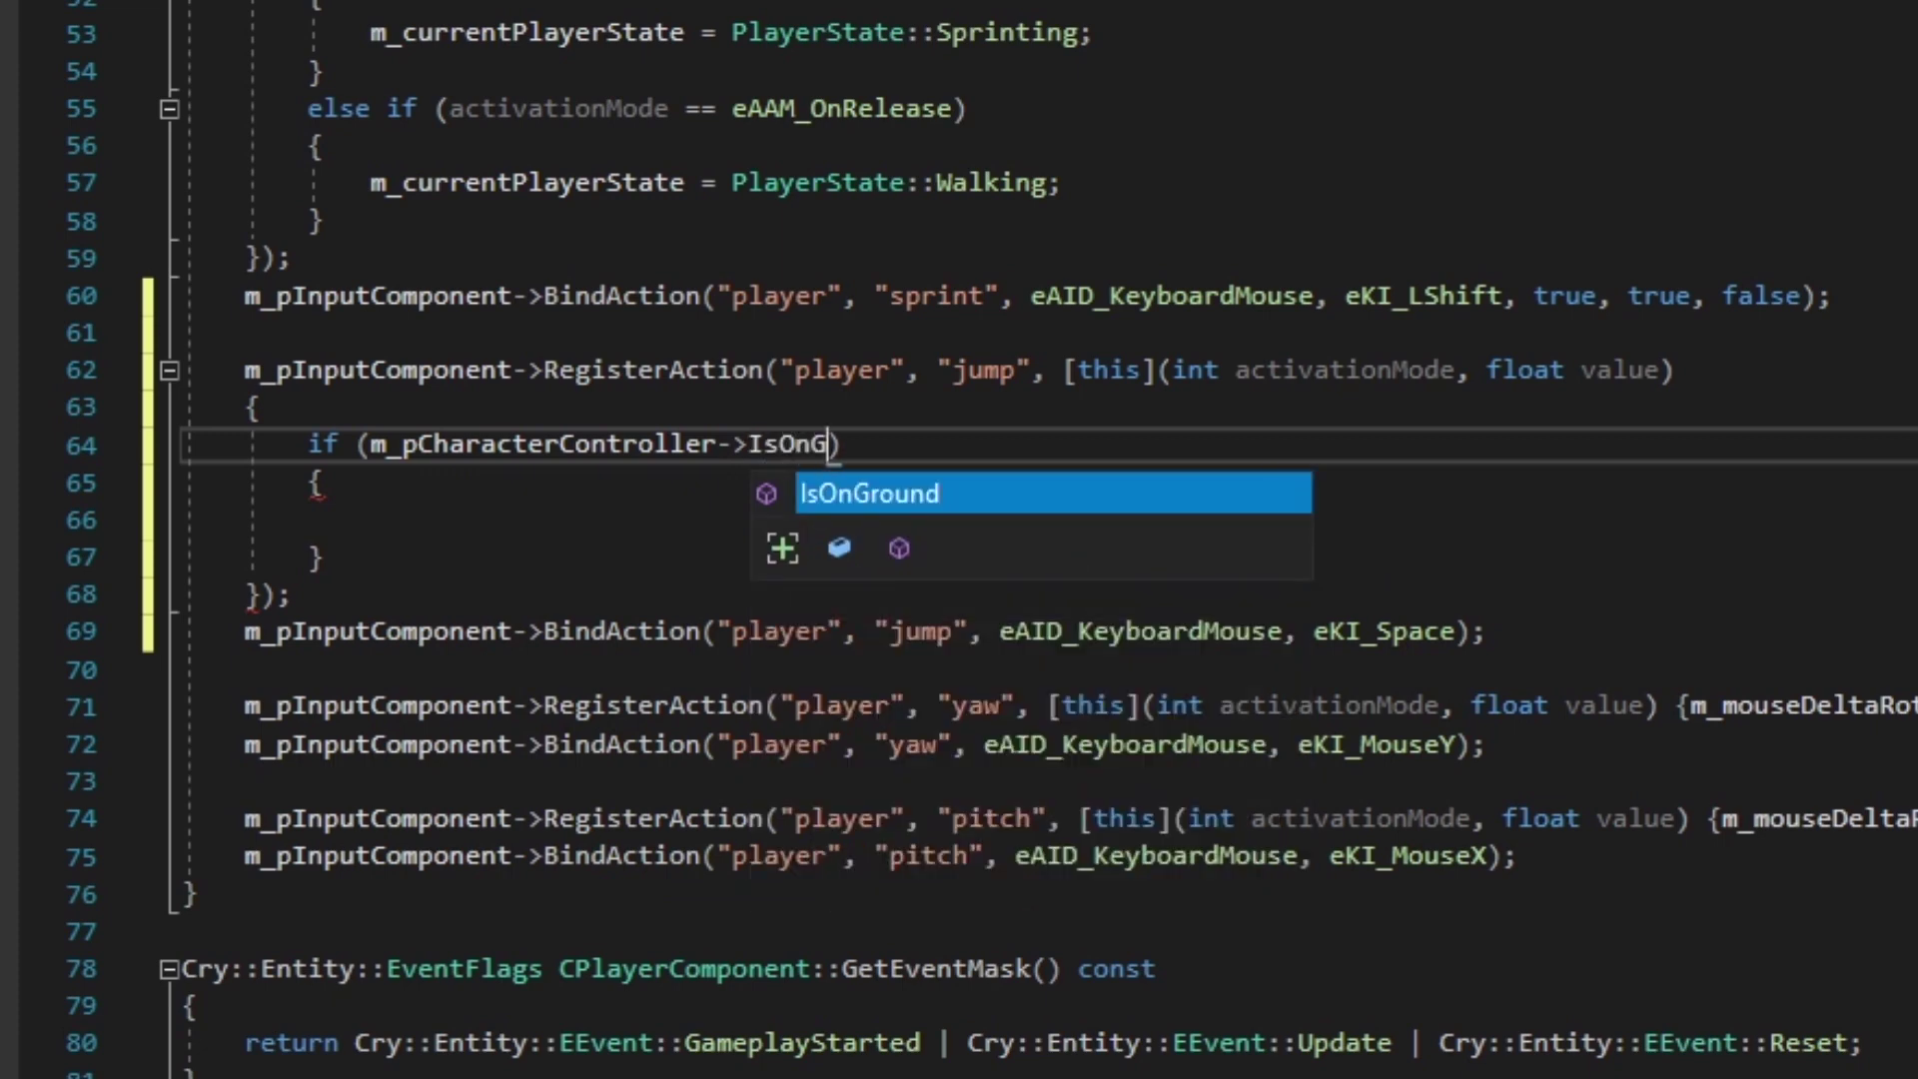
type("round")
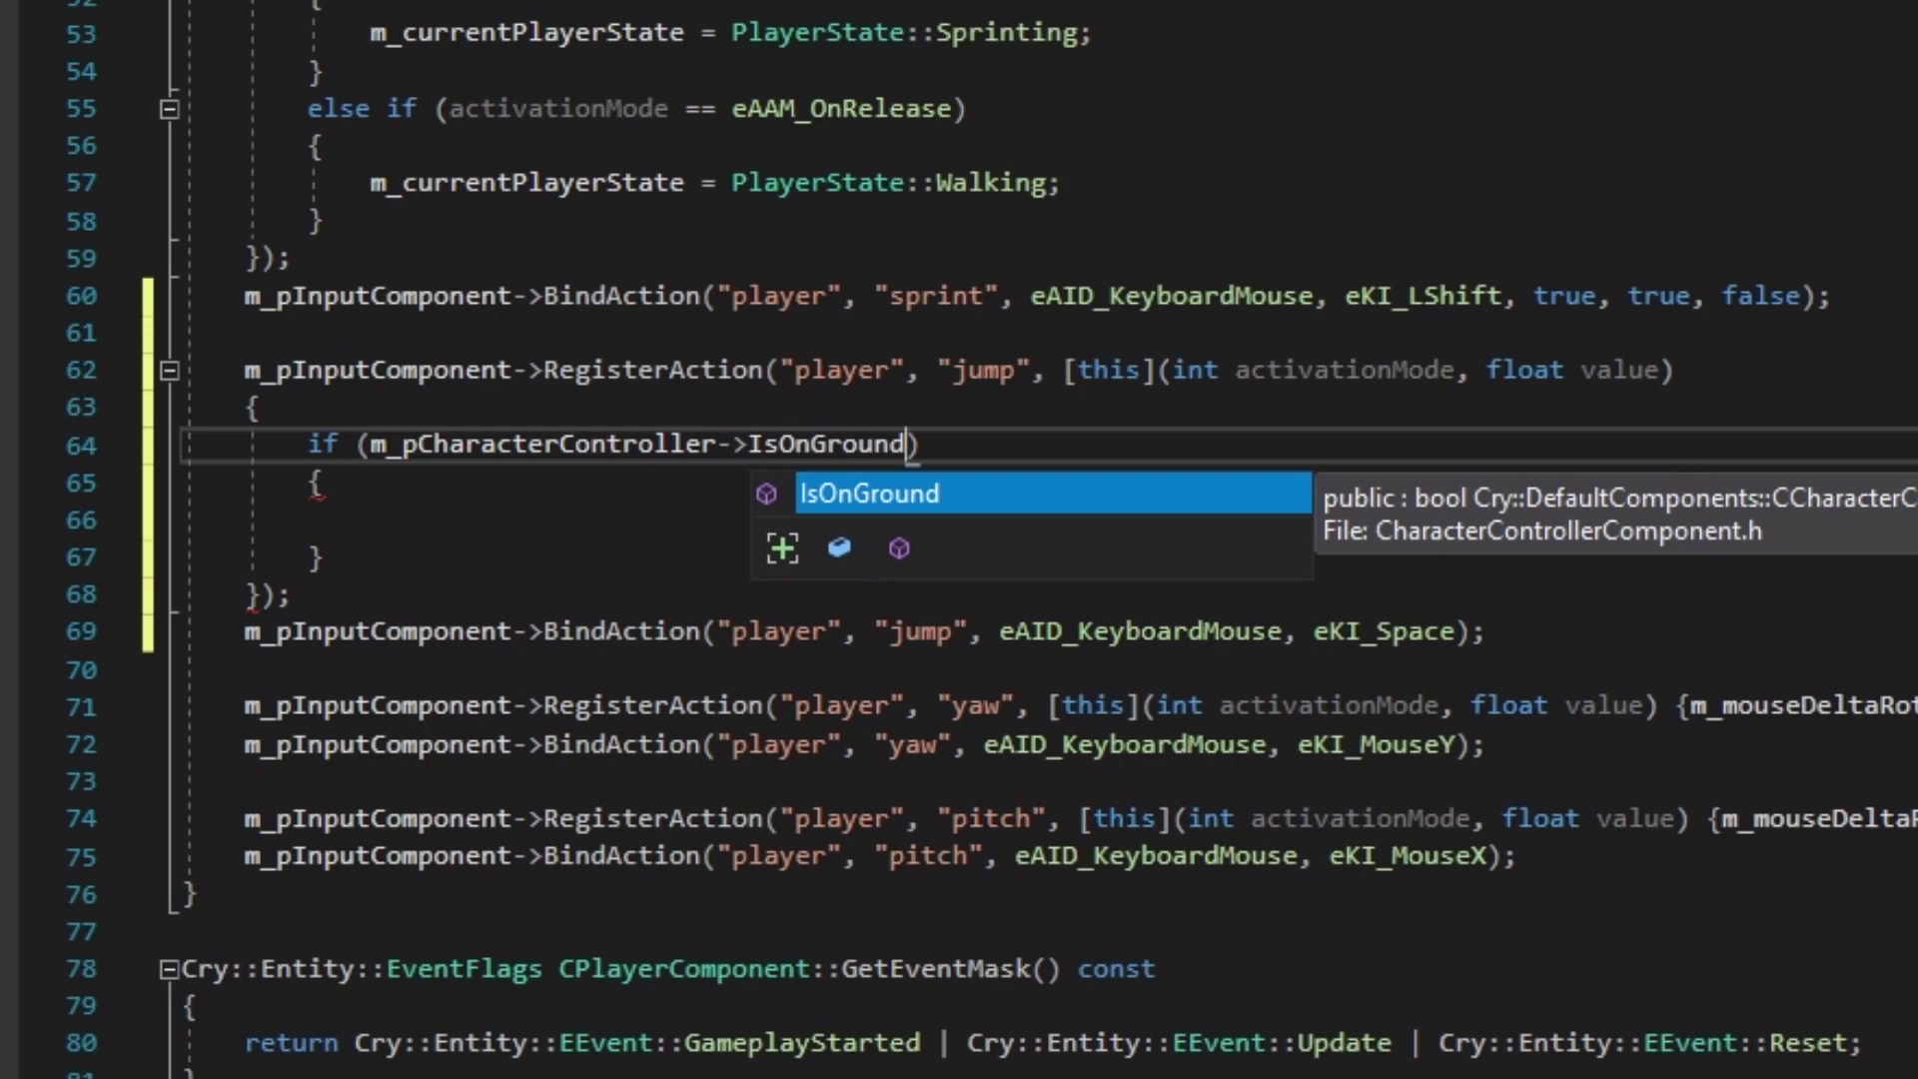
key("Escape")
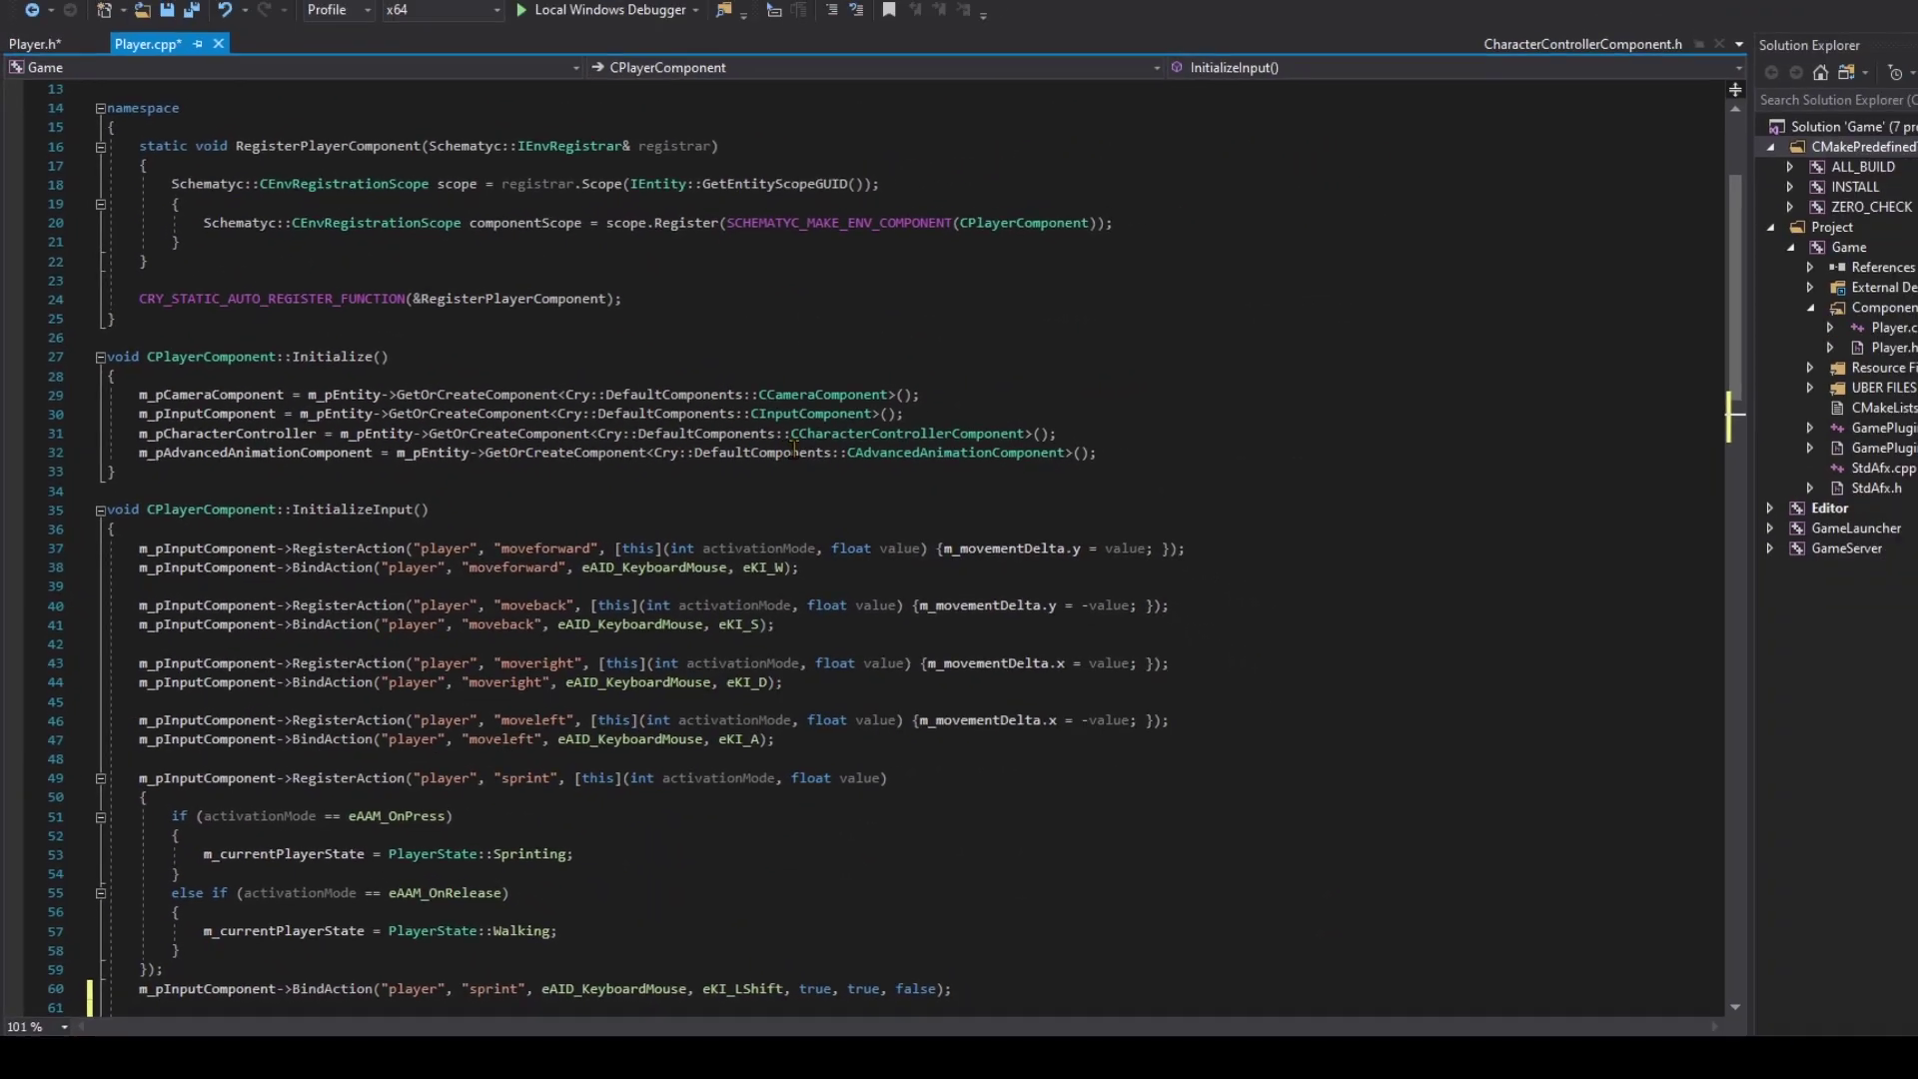
double_click(802, 447)
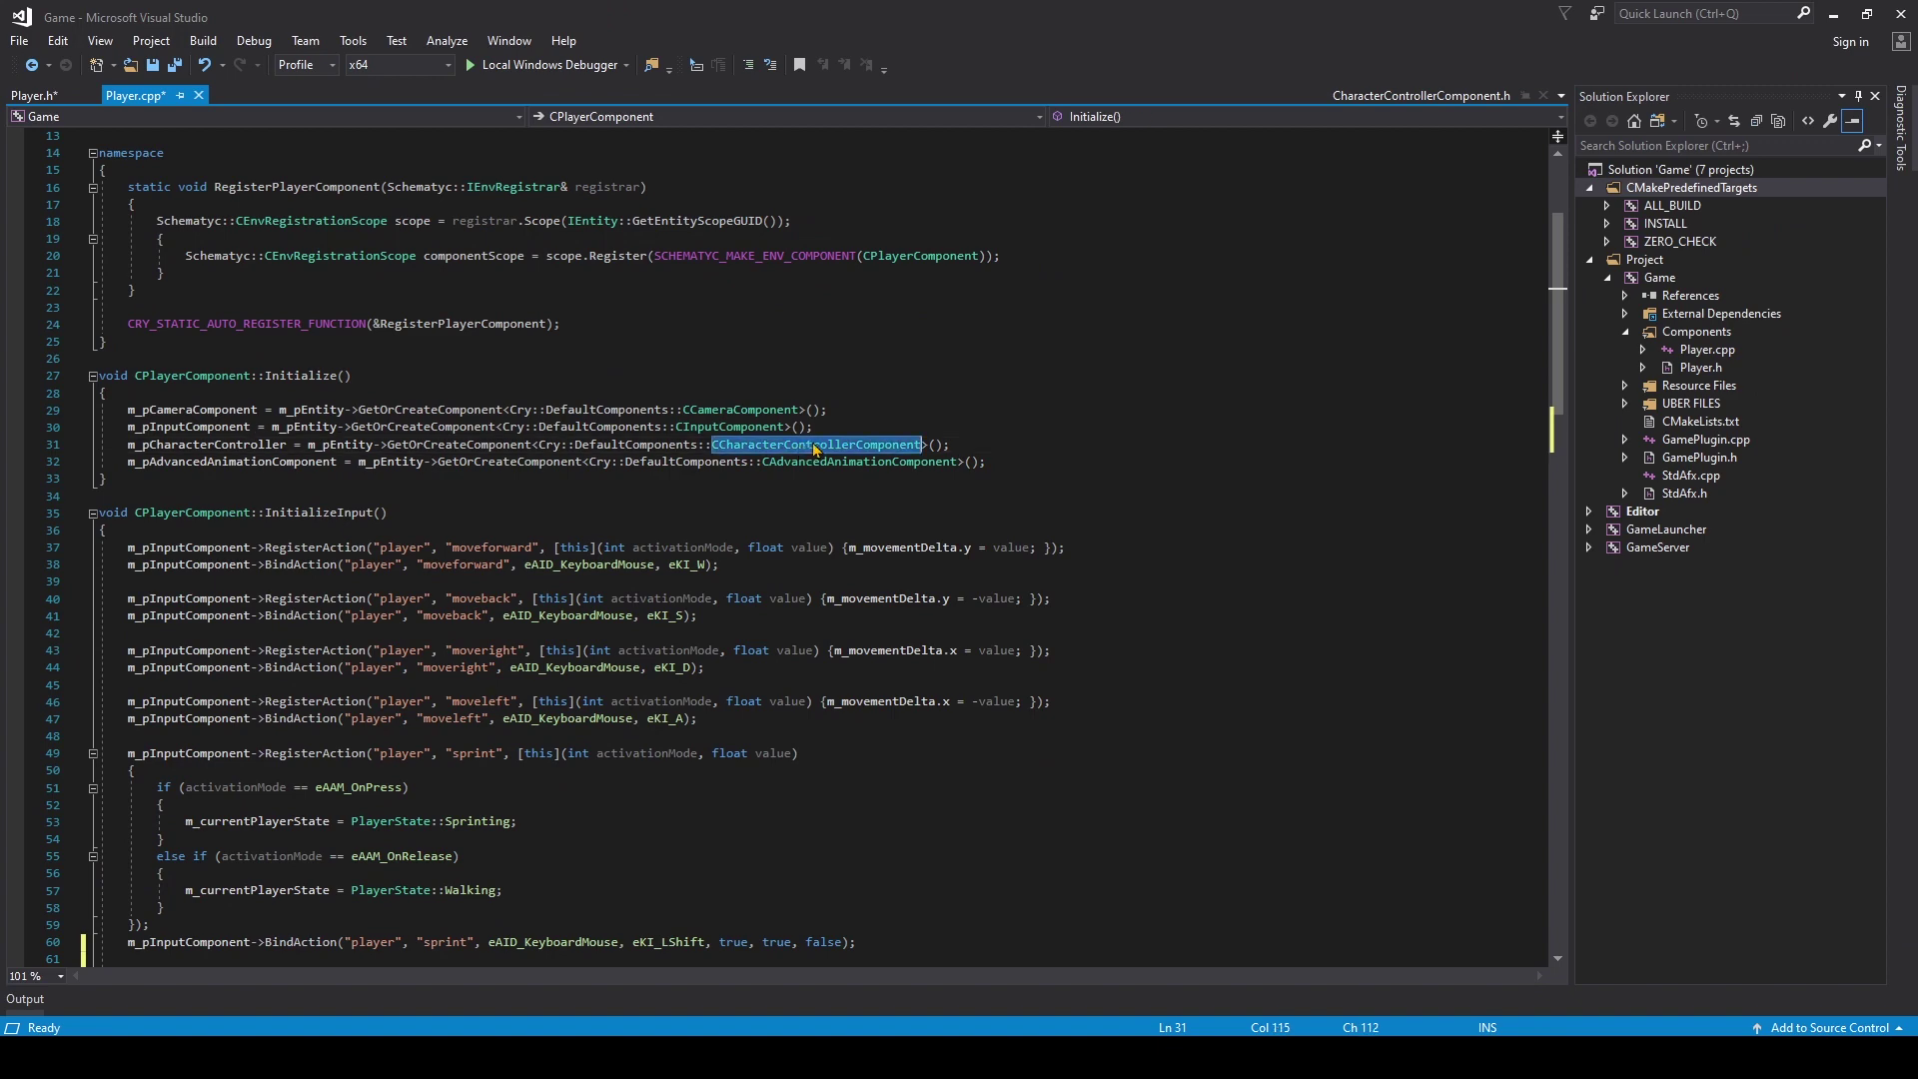
key("F12")
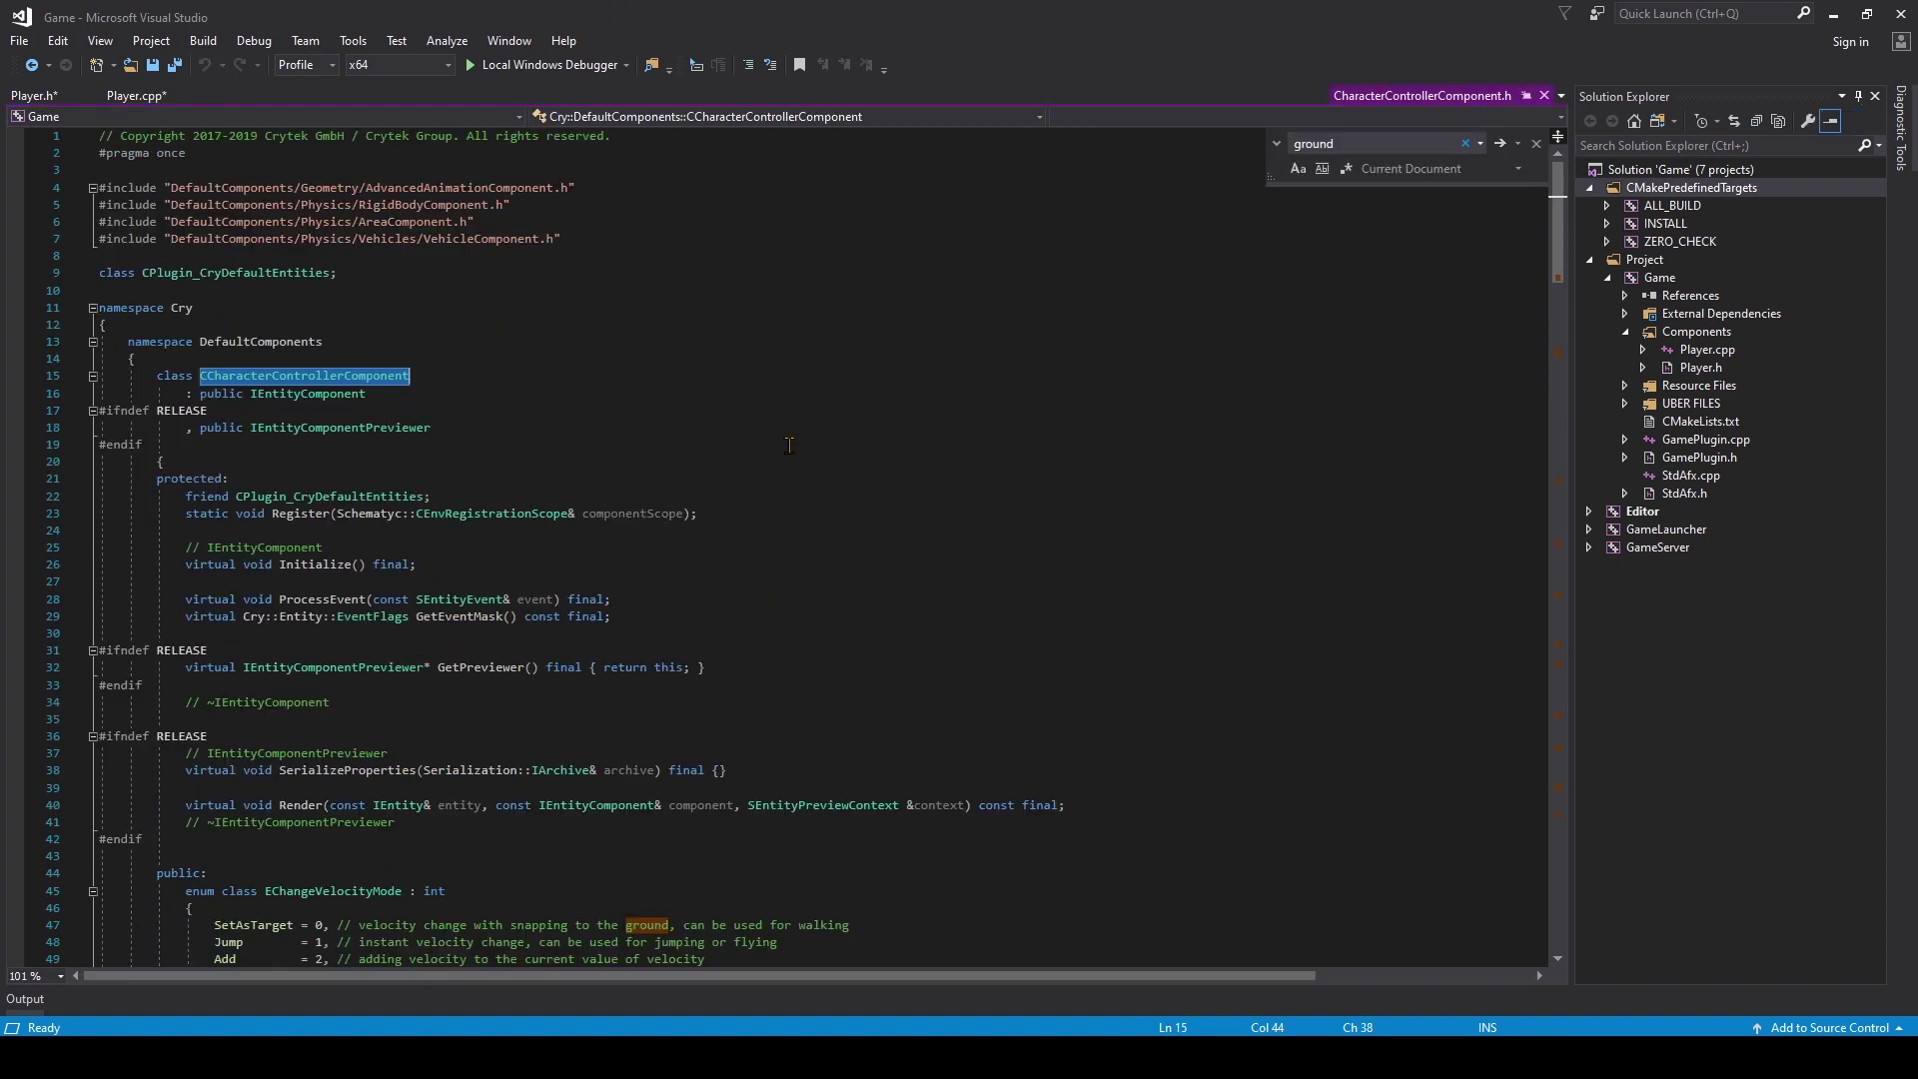
key("ctrl+f")
type("grou")
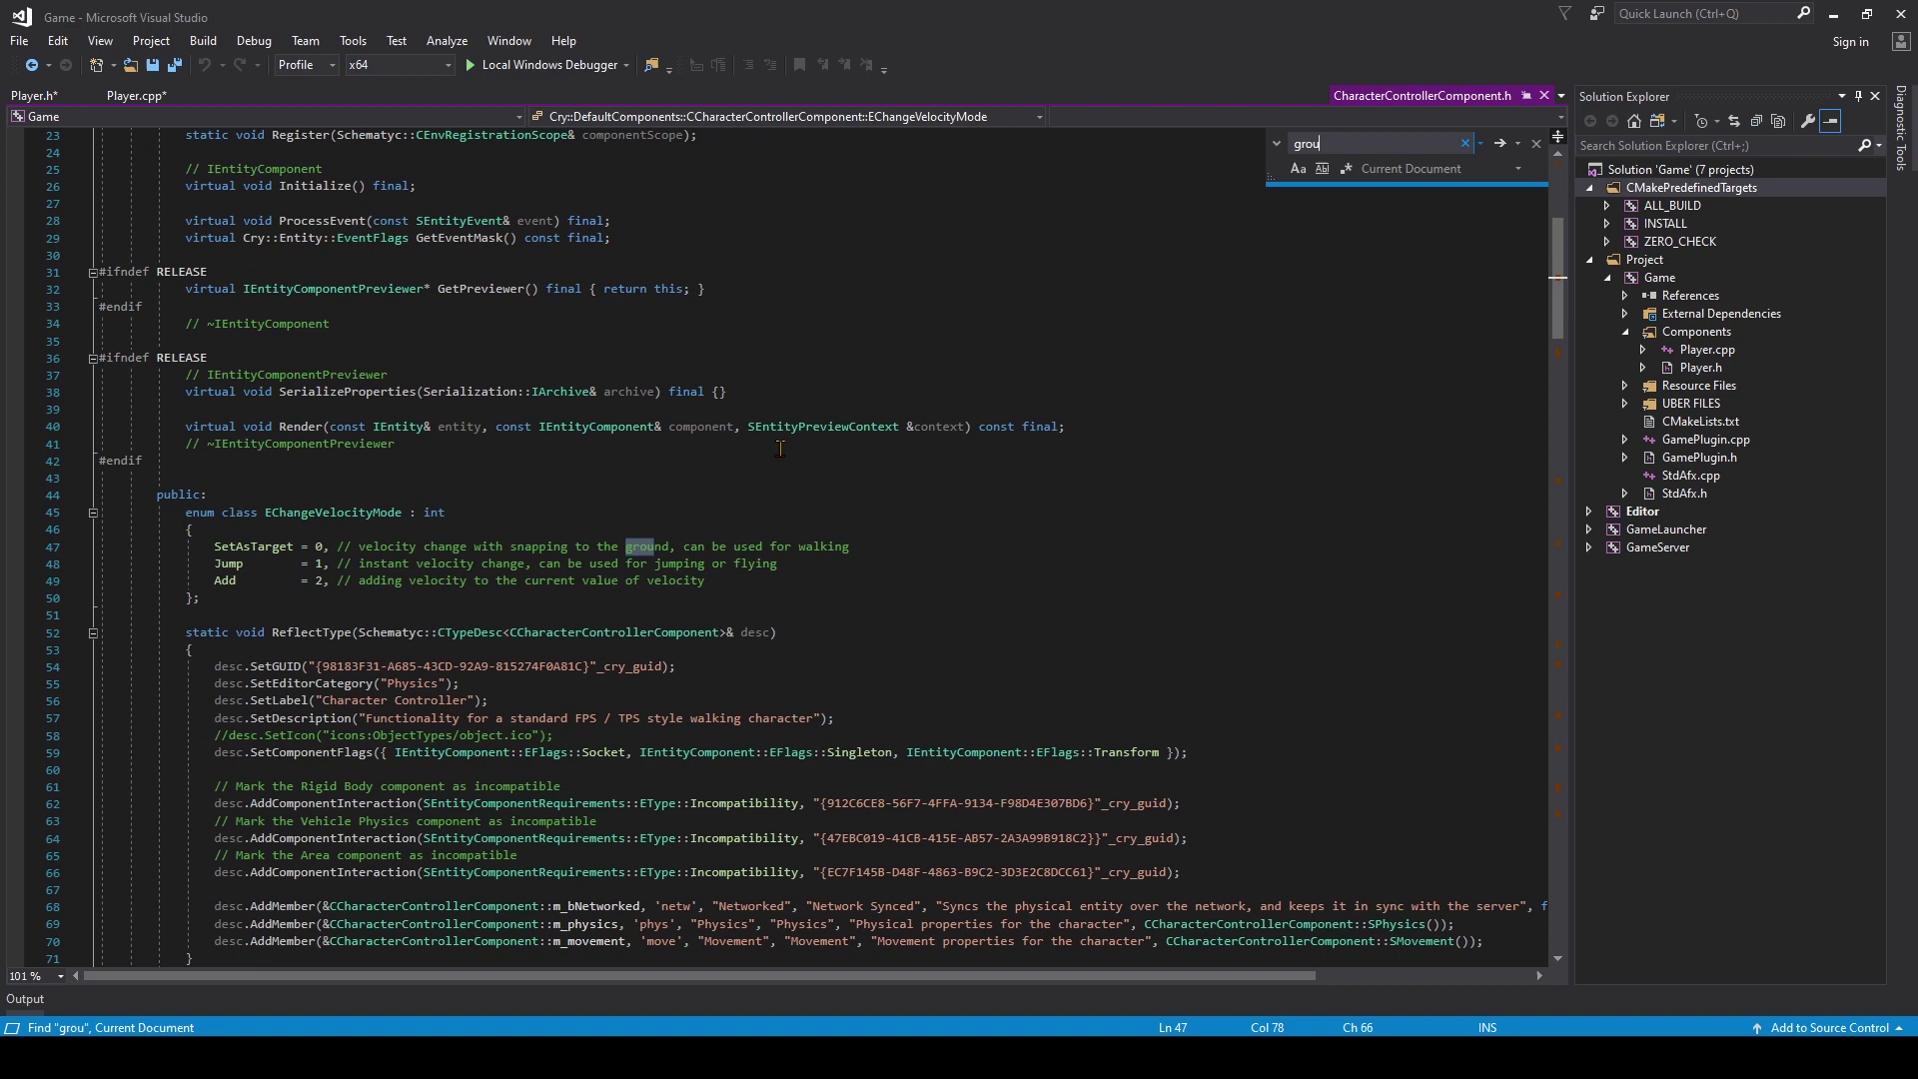
type("nd")
key("Return")
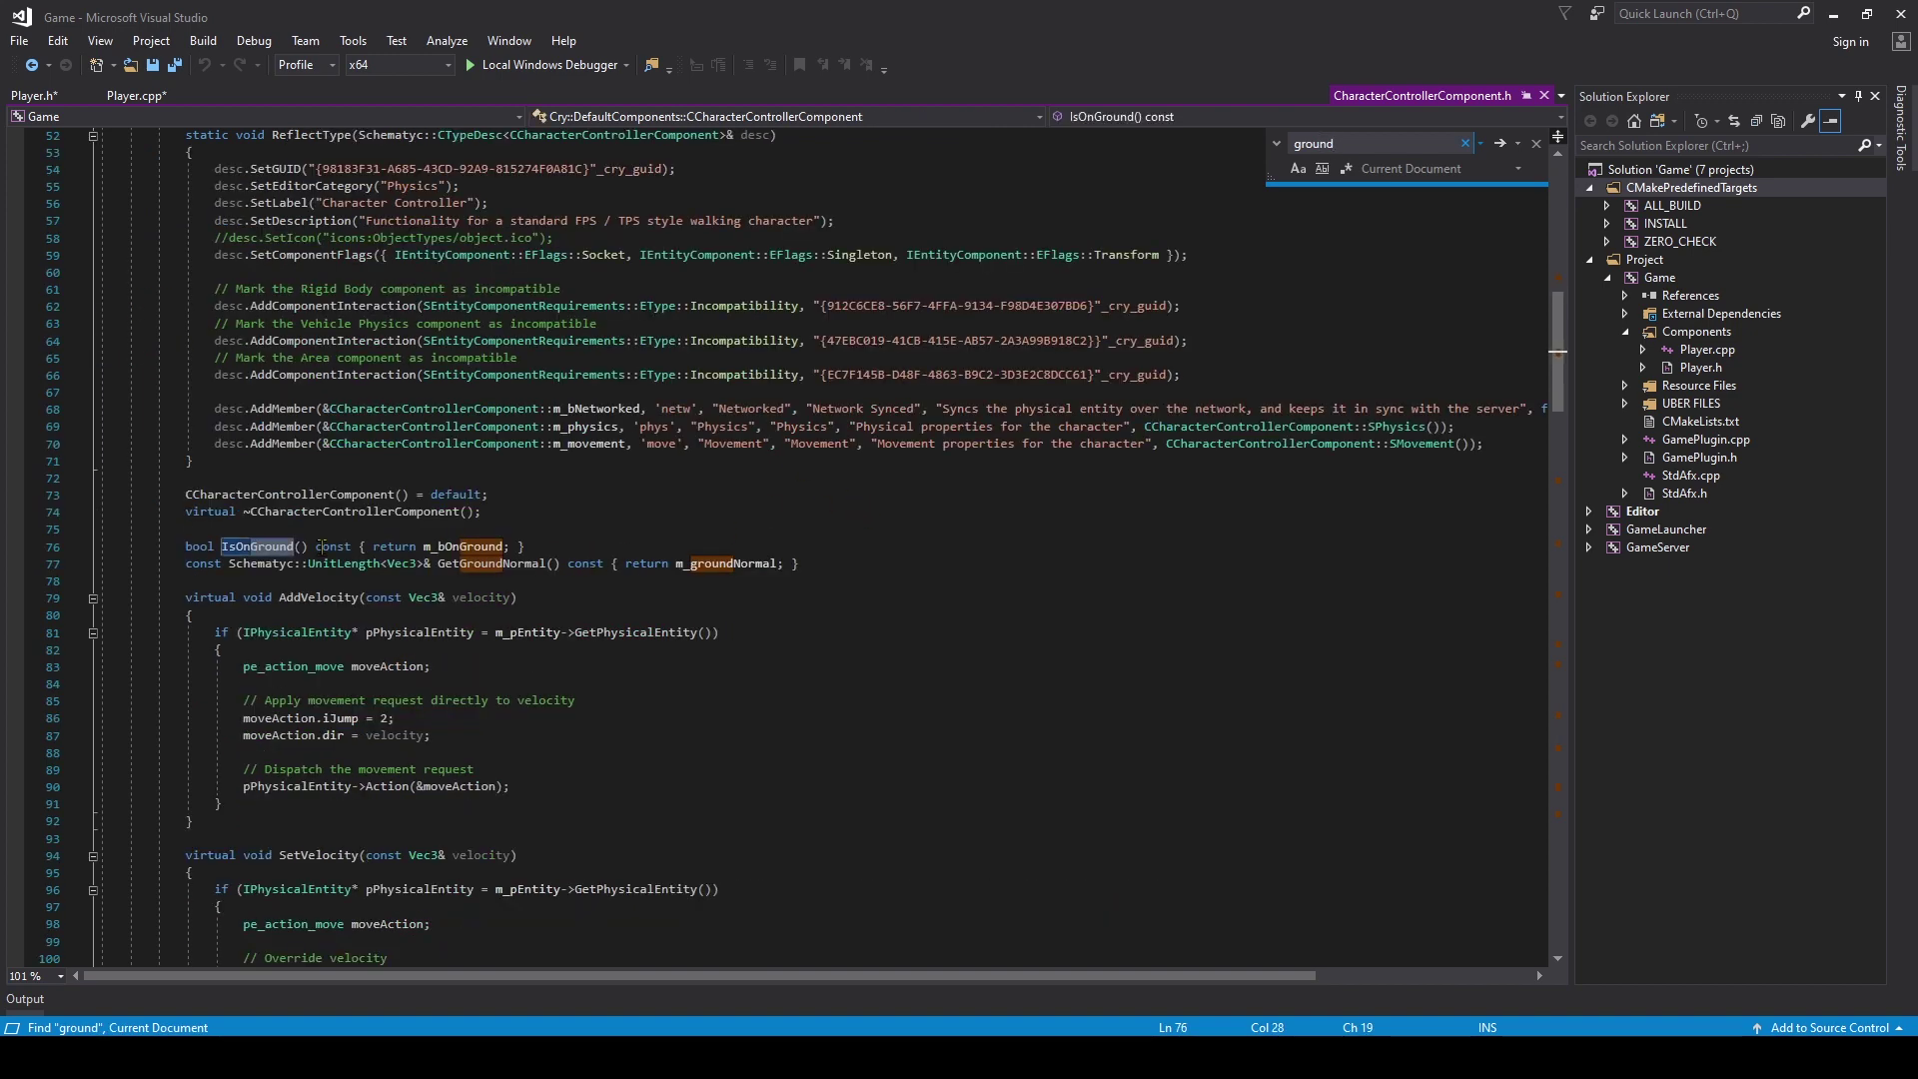
key("Escape")
key("Home")
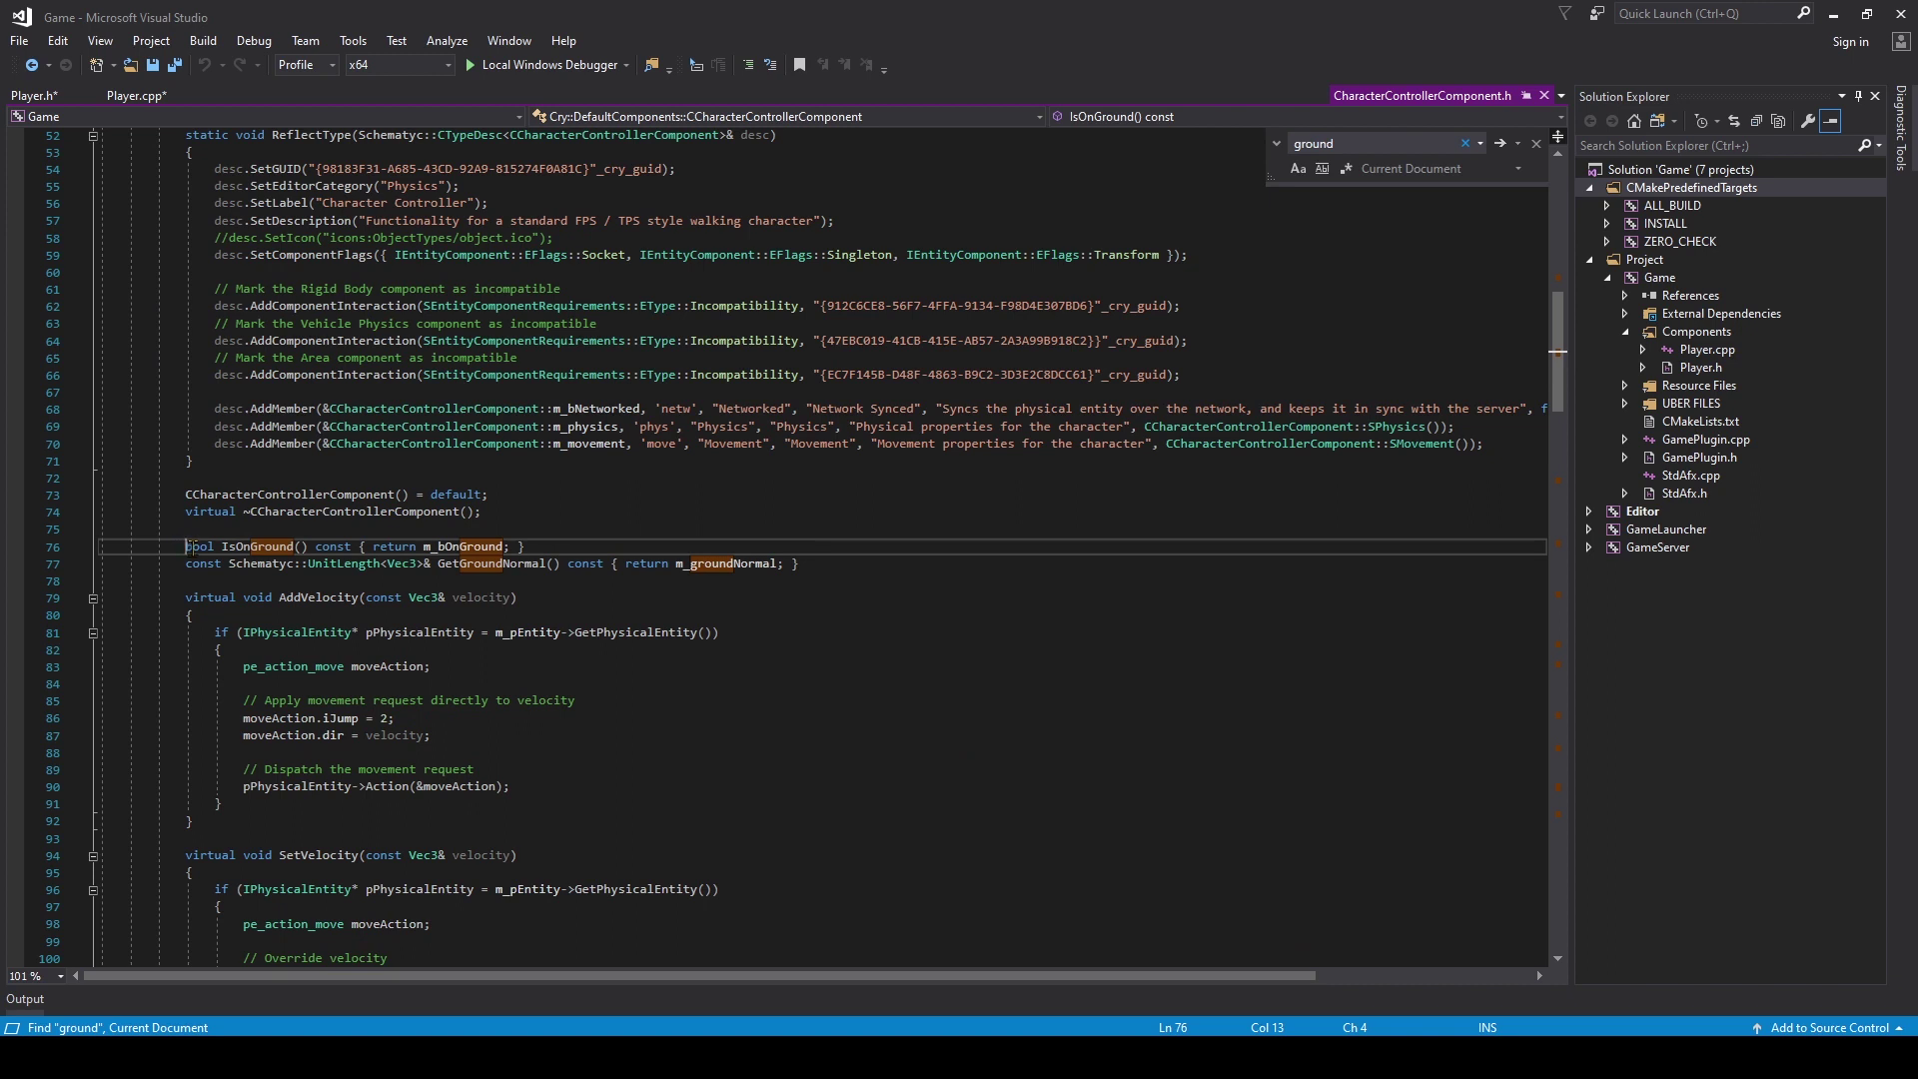
key("ctrl+shift+Right")
key("ctrl+shift+Right")
key("ctrl+shift+Right")
key("shift+Up")
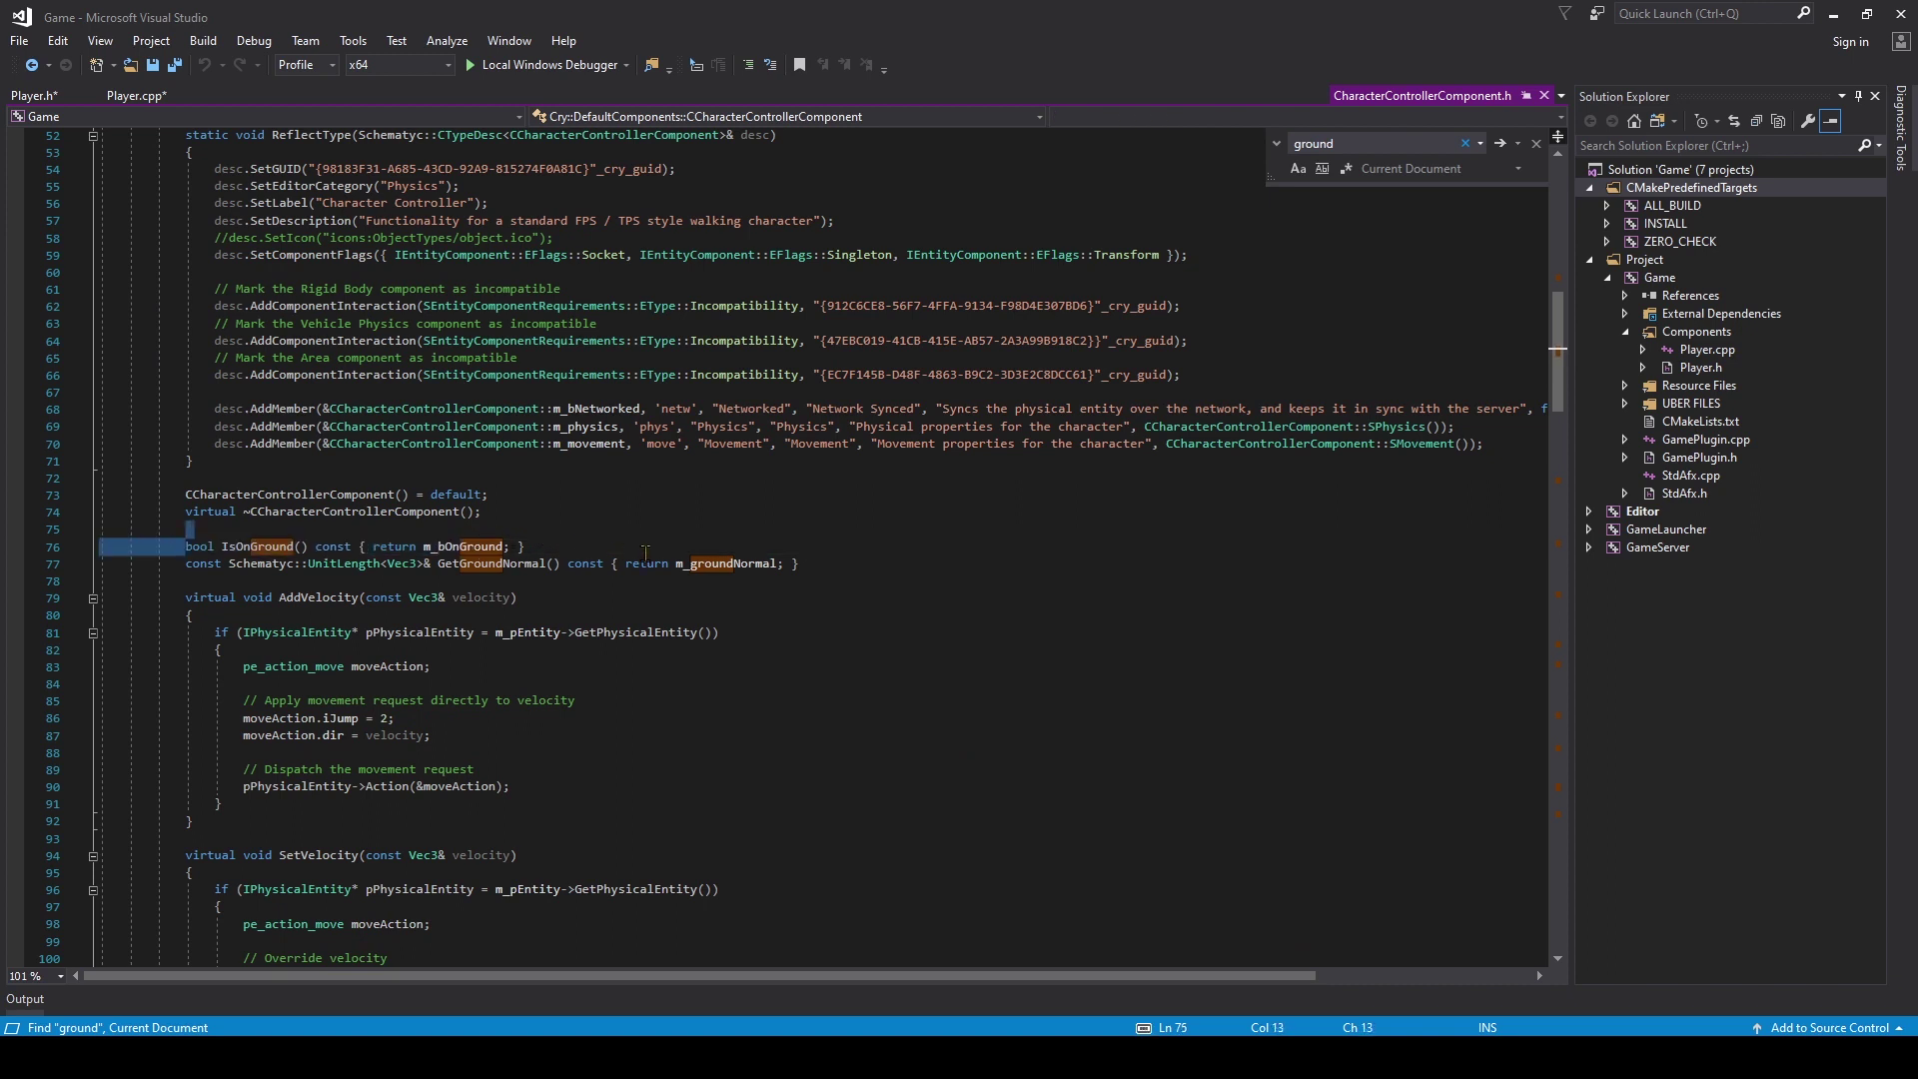
key("Down")
key("End")
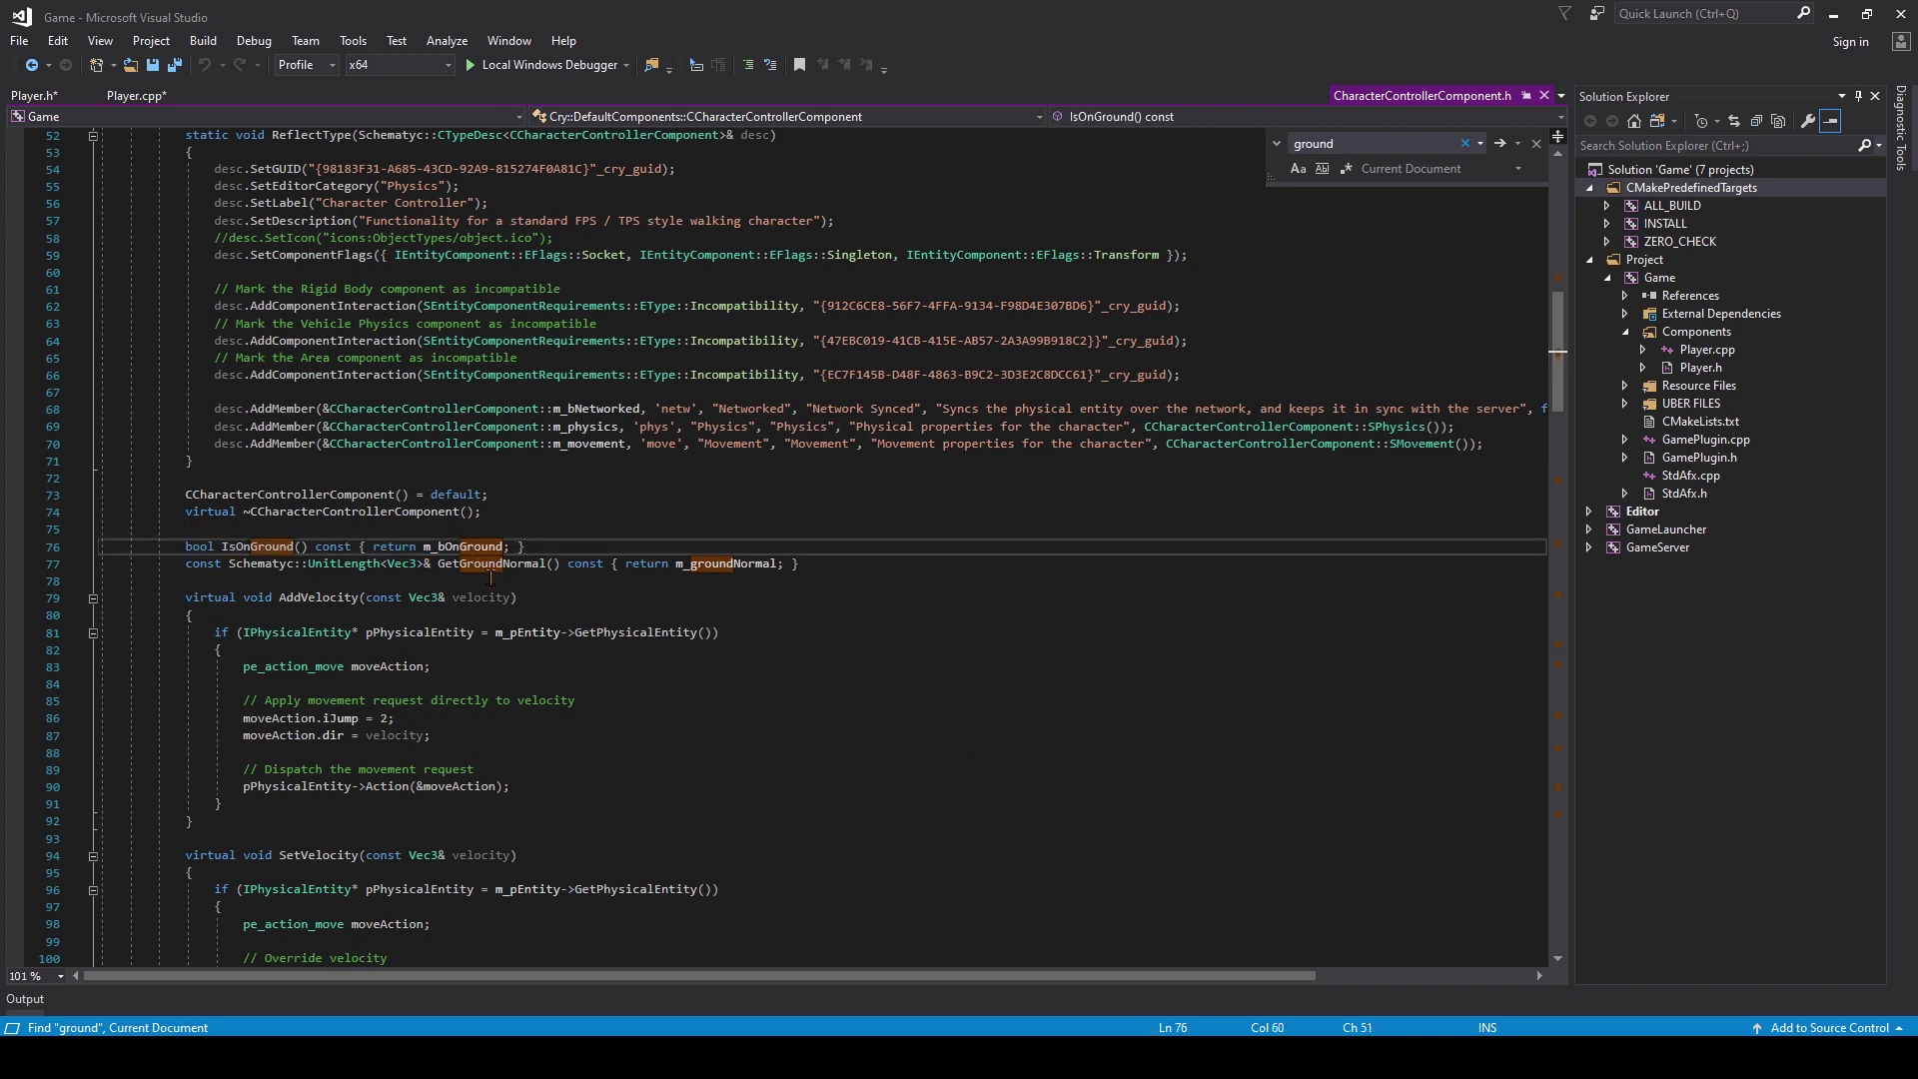
key("ctrl+Tab")
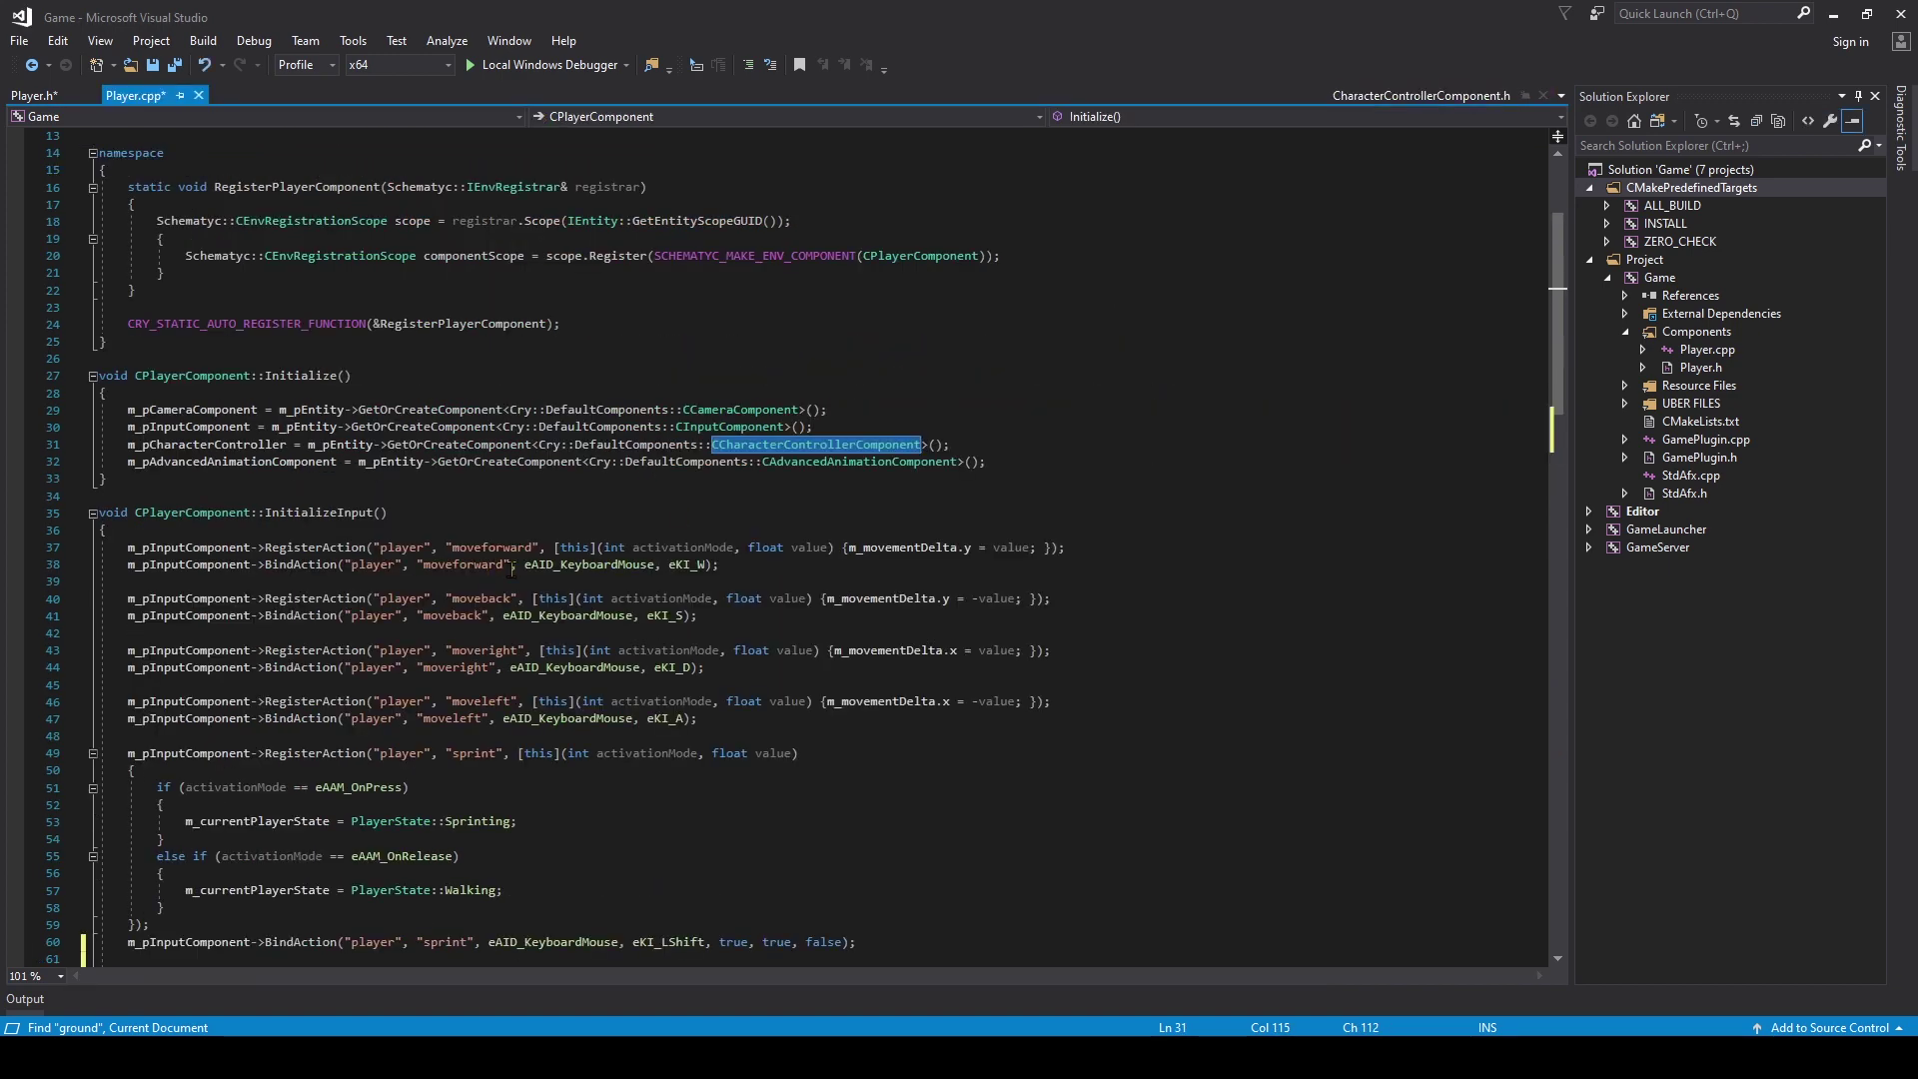
- Add () after IsOnGround and start m_pCharacterController->AddVelocity(Vec3(0.0f, 0.0f, inside the if
key("Left")
scroll(773, 463, "down", 5)
scroll(773, 462, "down", 5)
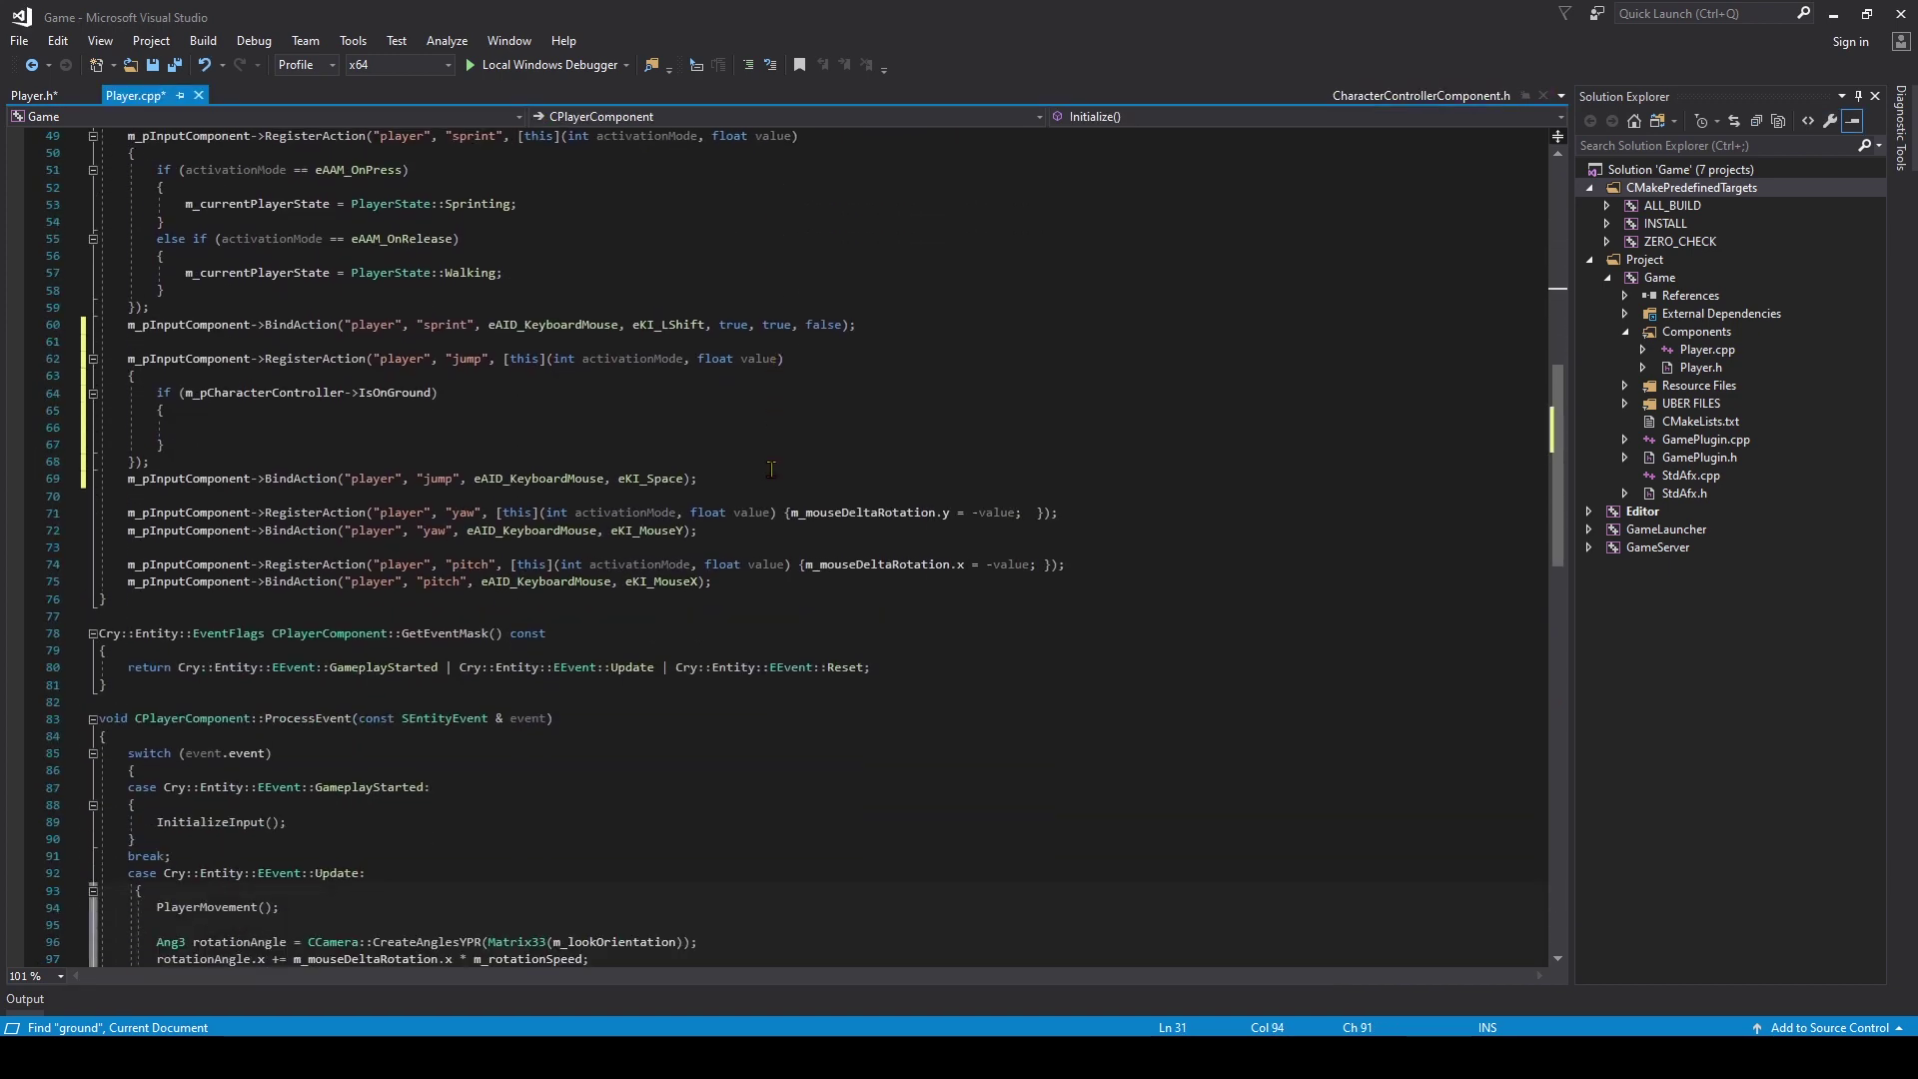
scroll(773, 462, "down", 4)
left_click(417, 291)
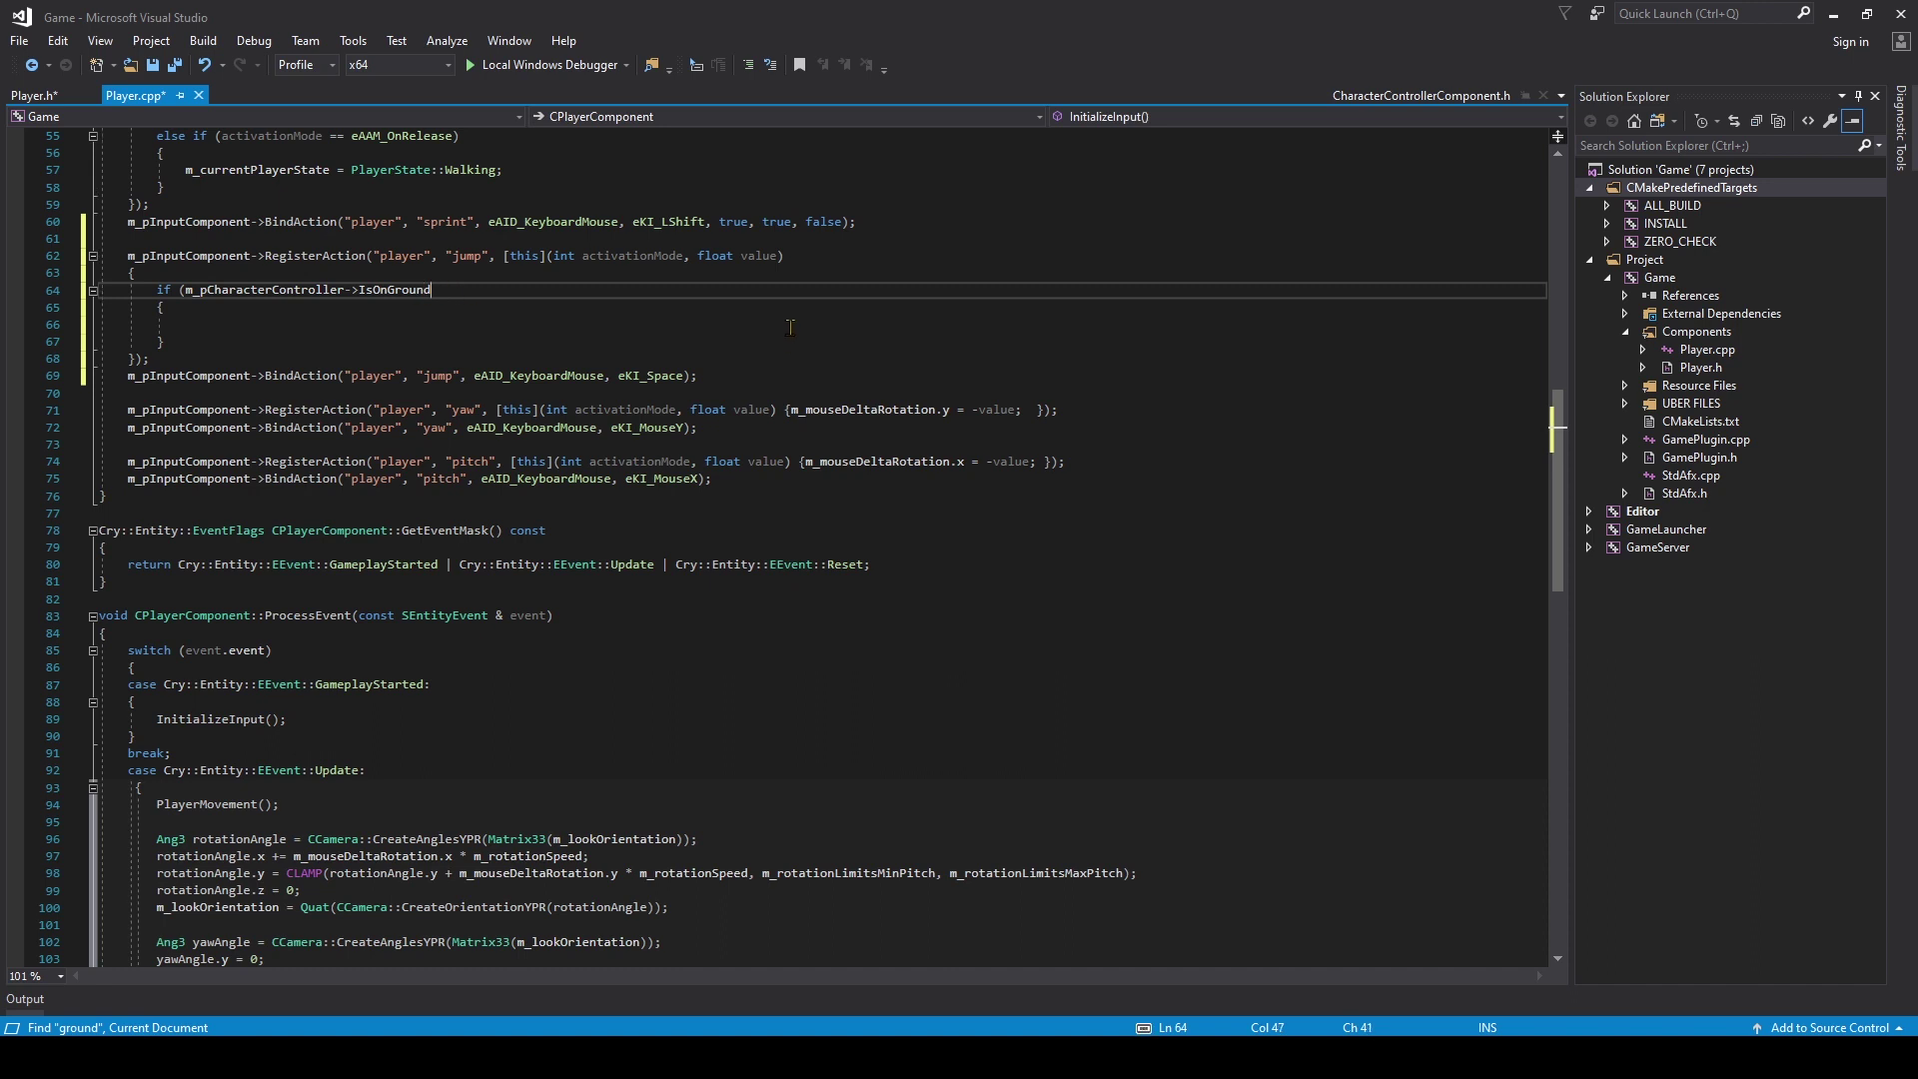
type("()")
key("Down")
key("Down")
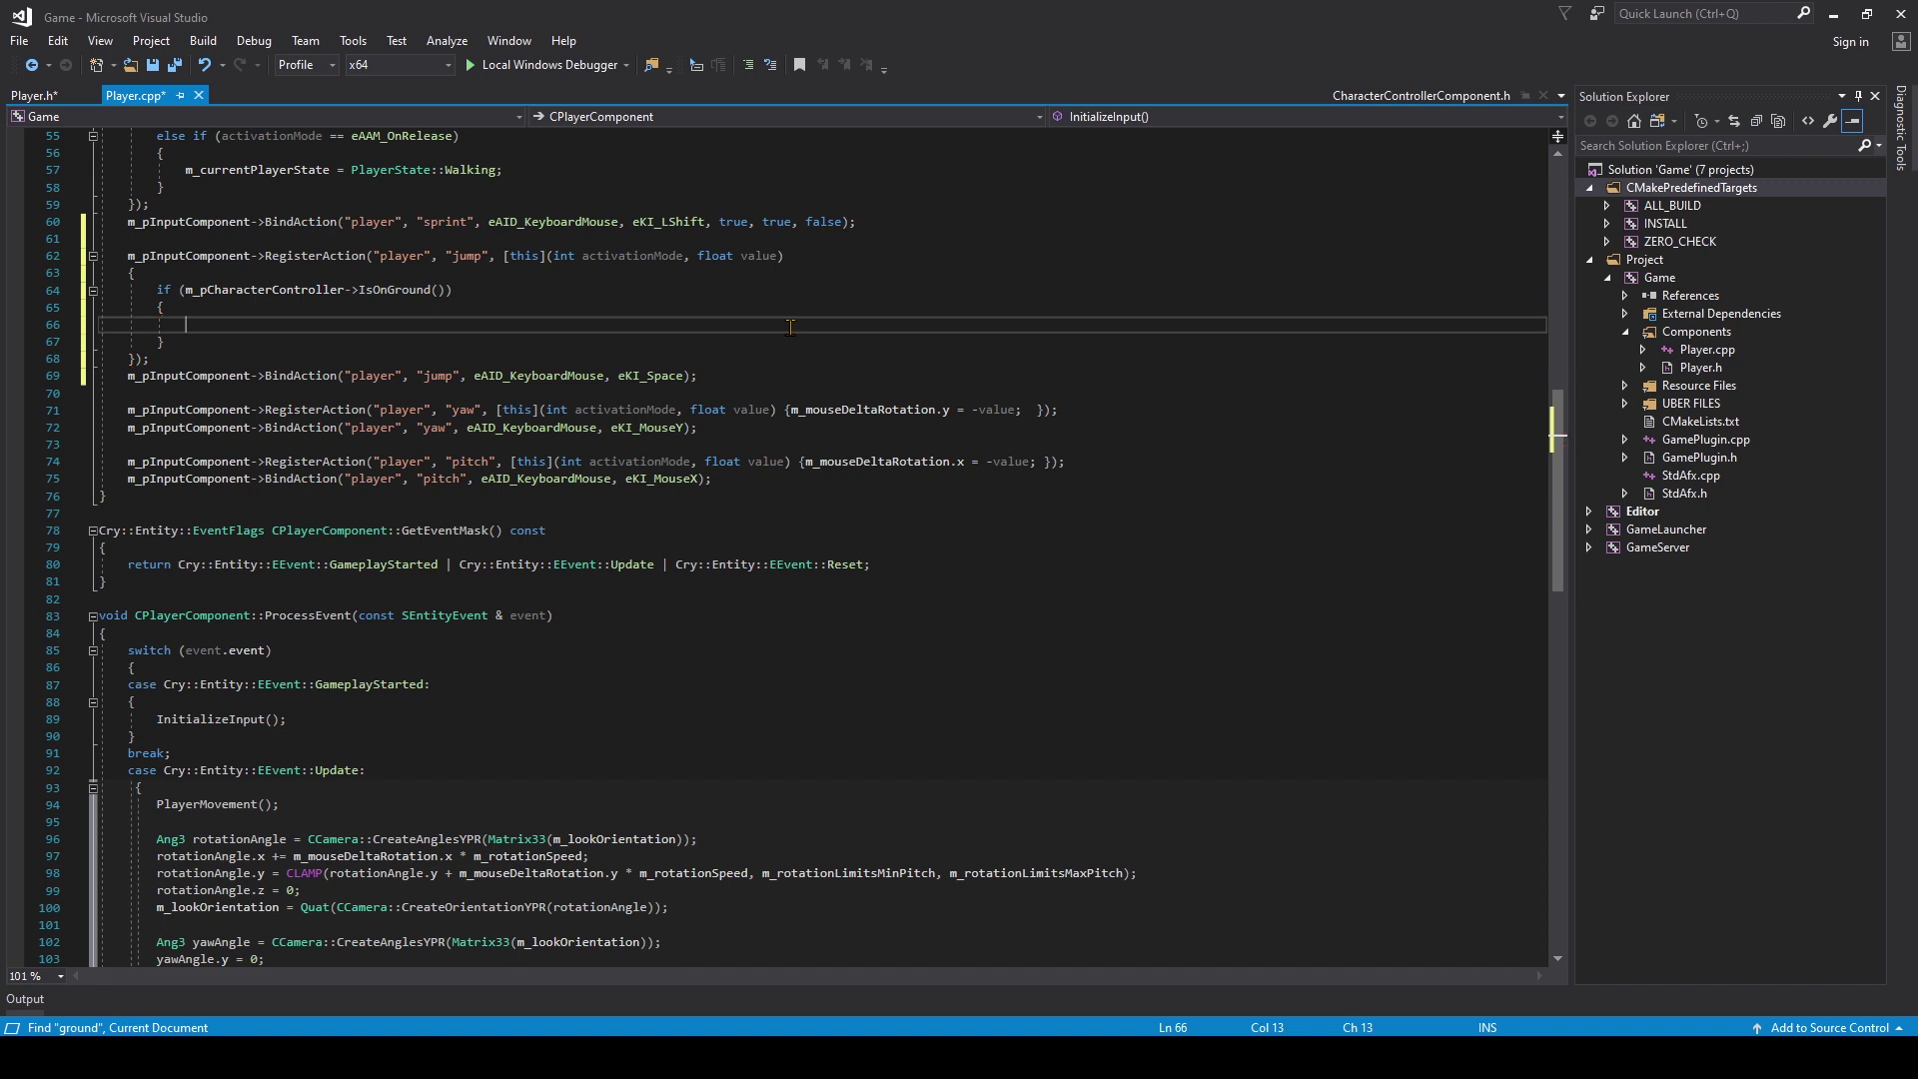
type("m_p")
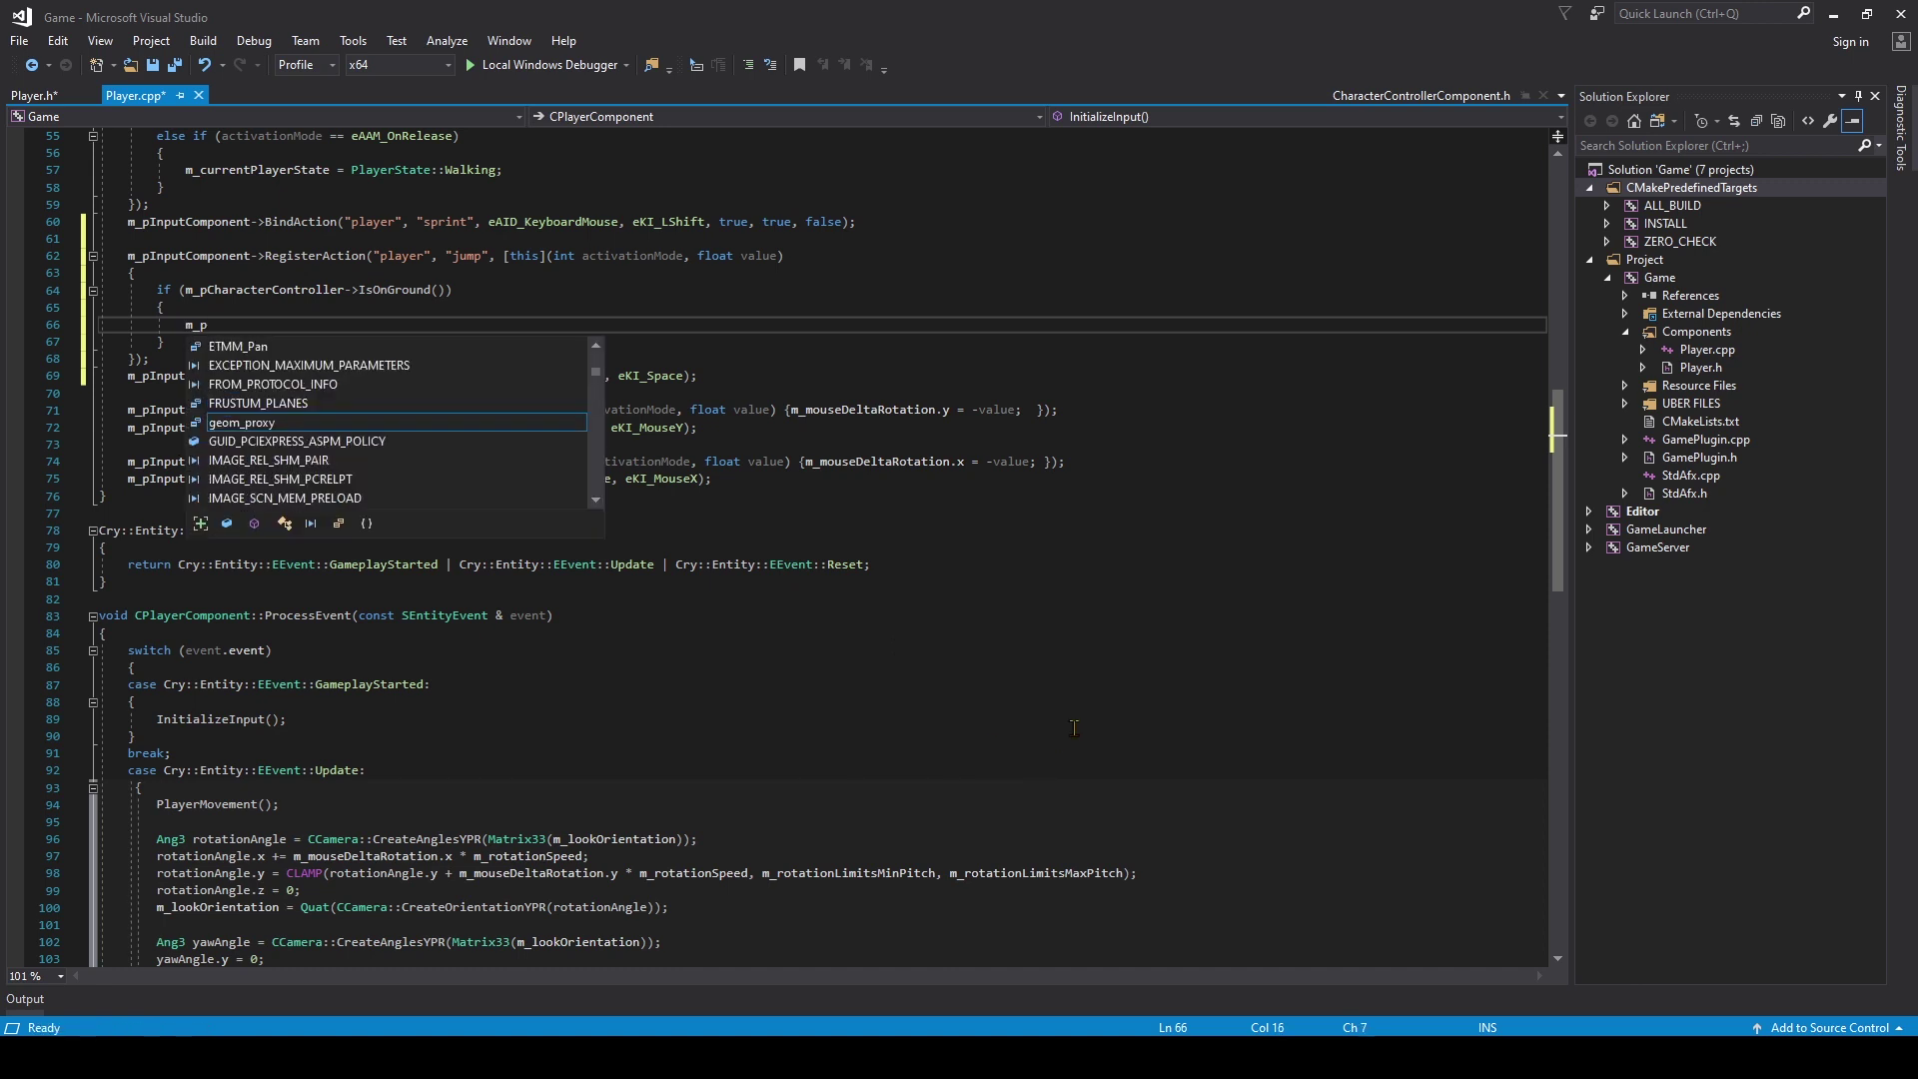
type("CharacterC")
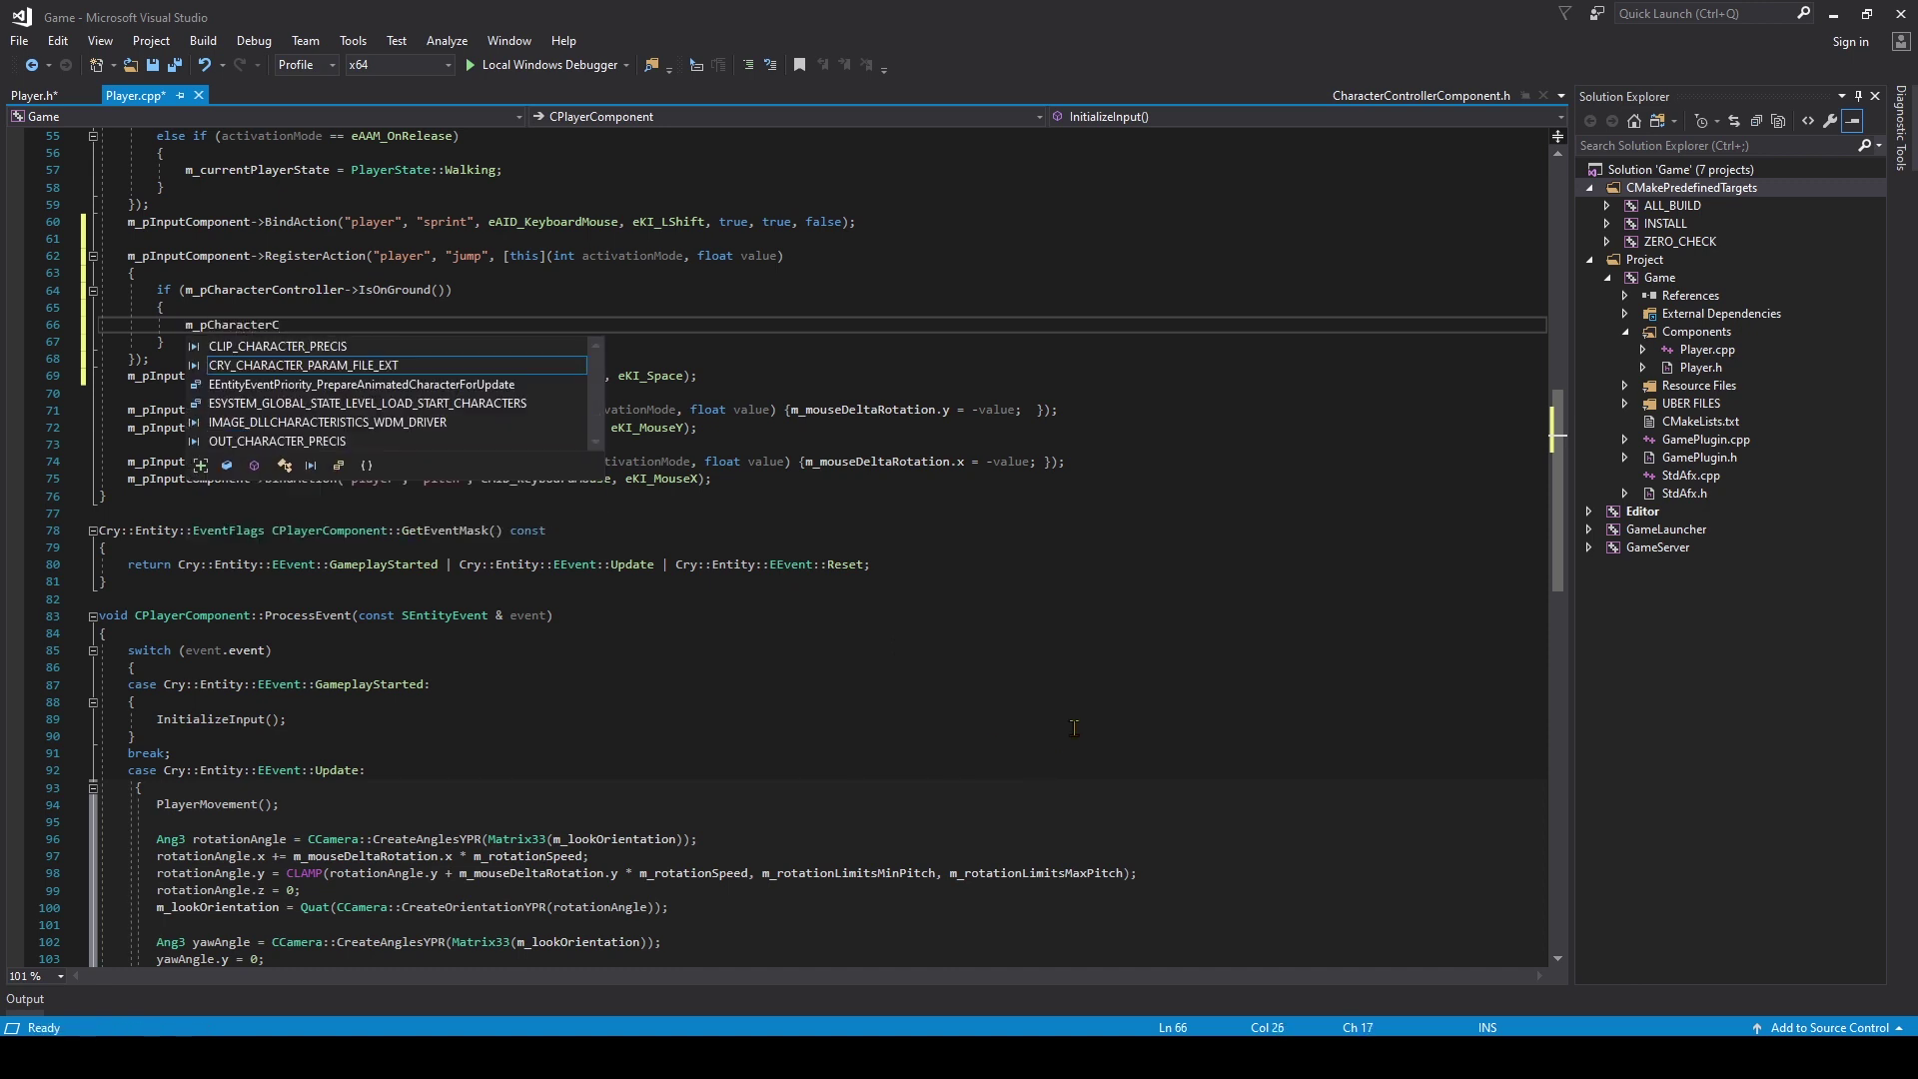
type("ontroller")
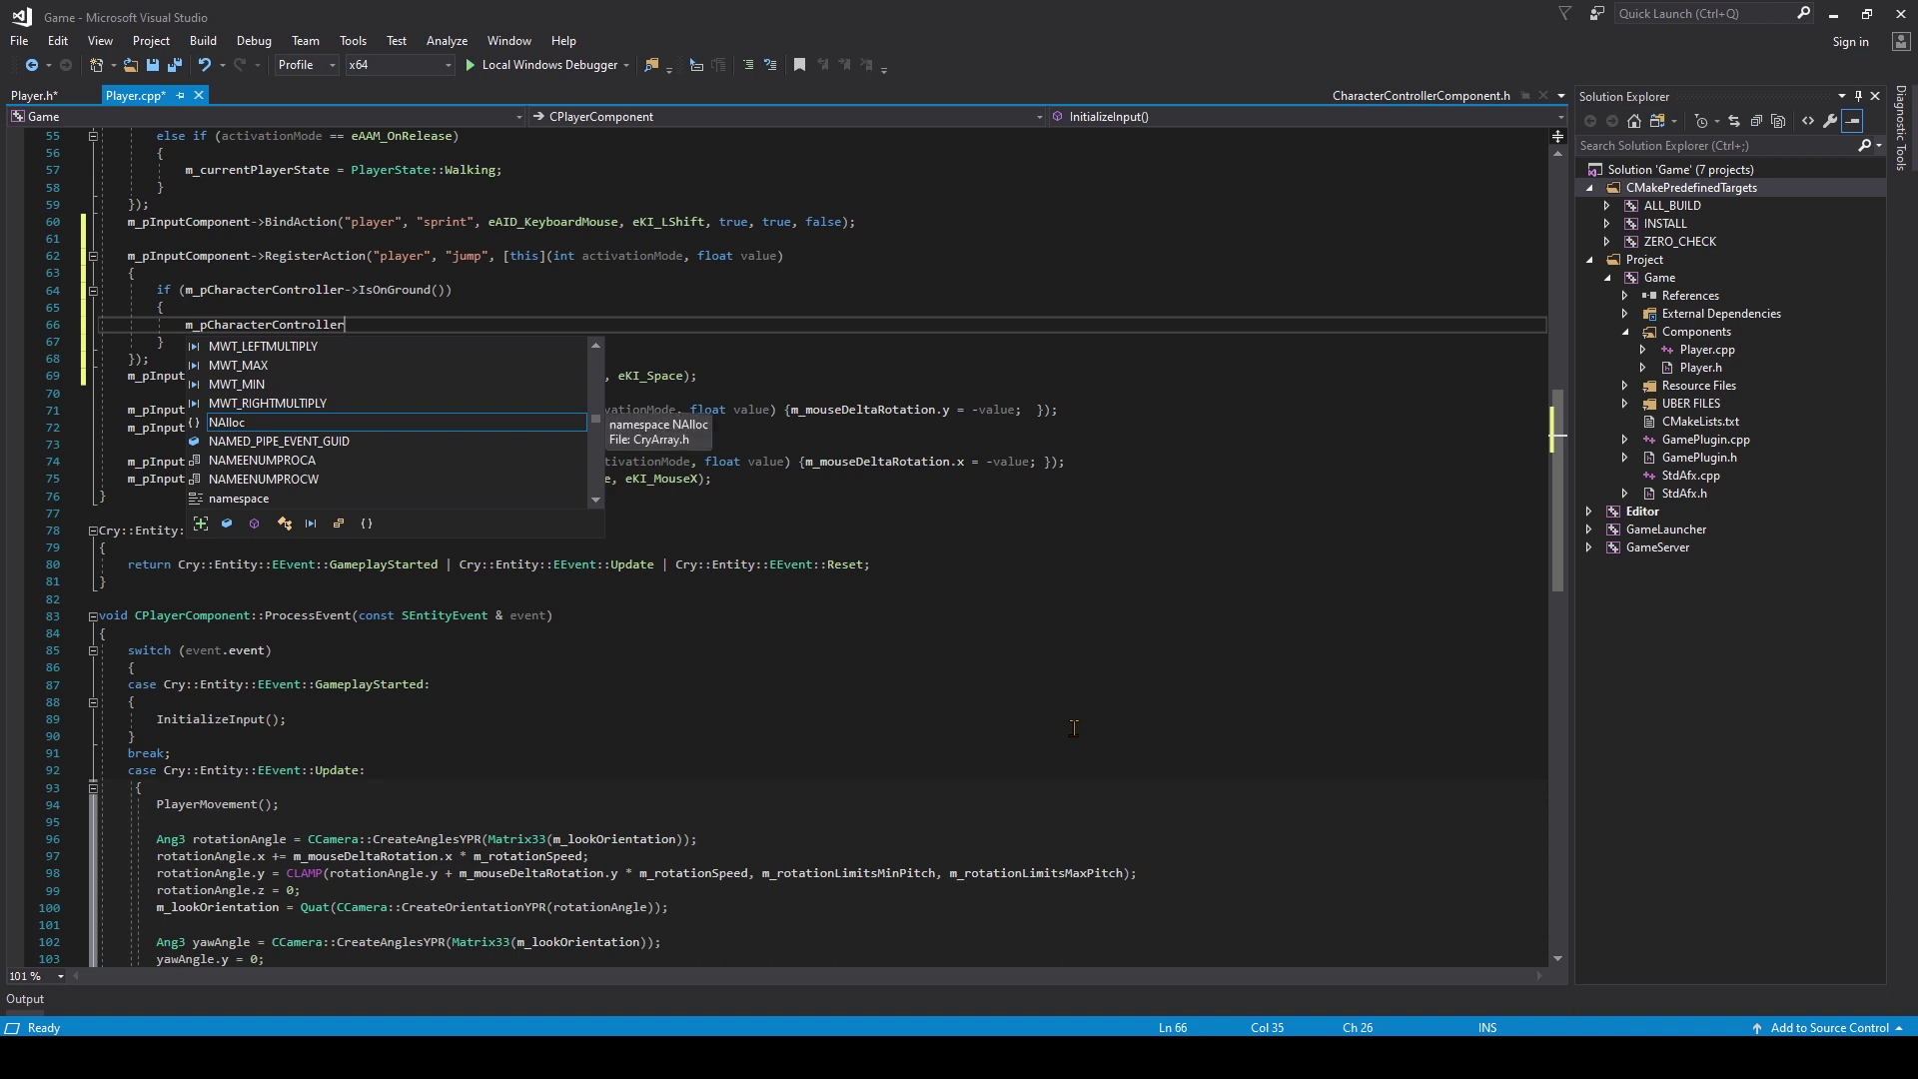
type("->Add")
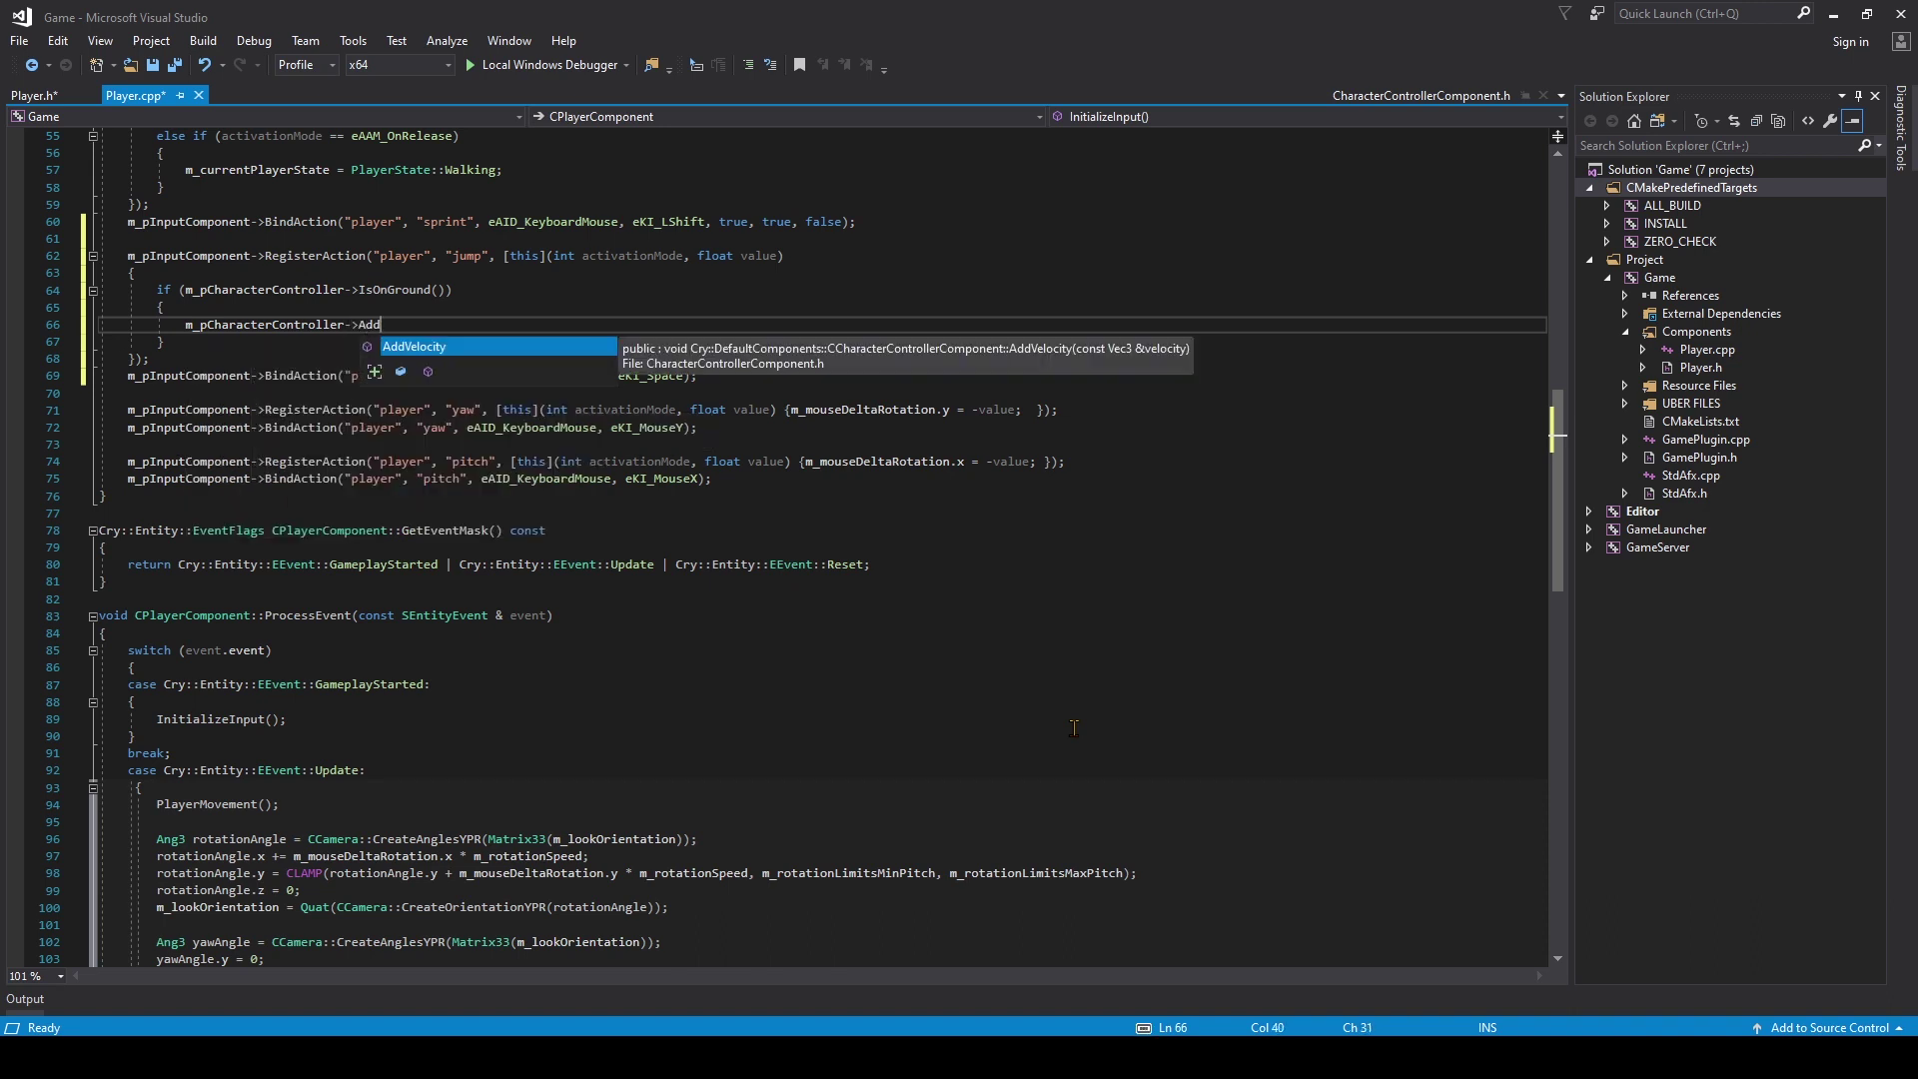
type("Velocity")
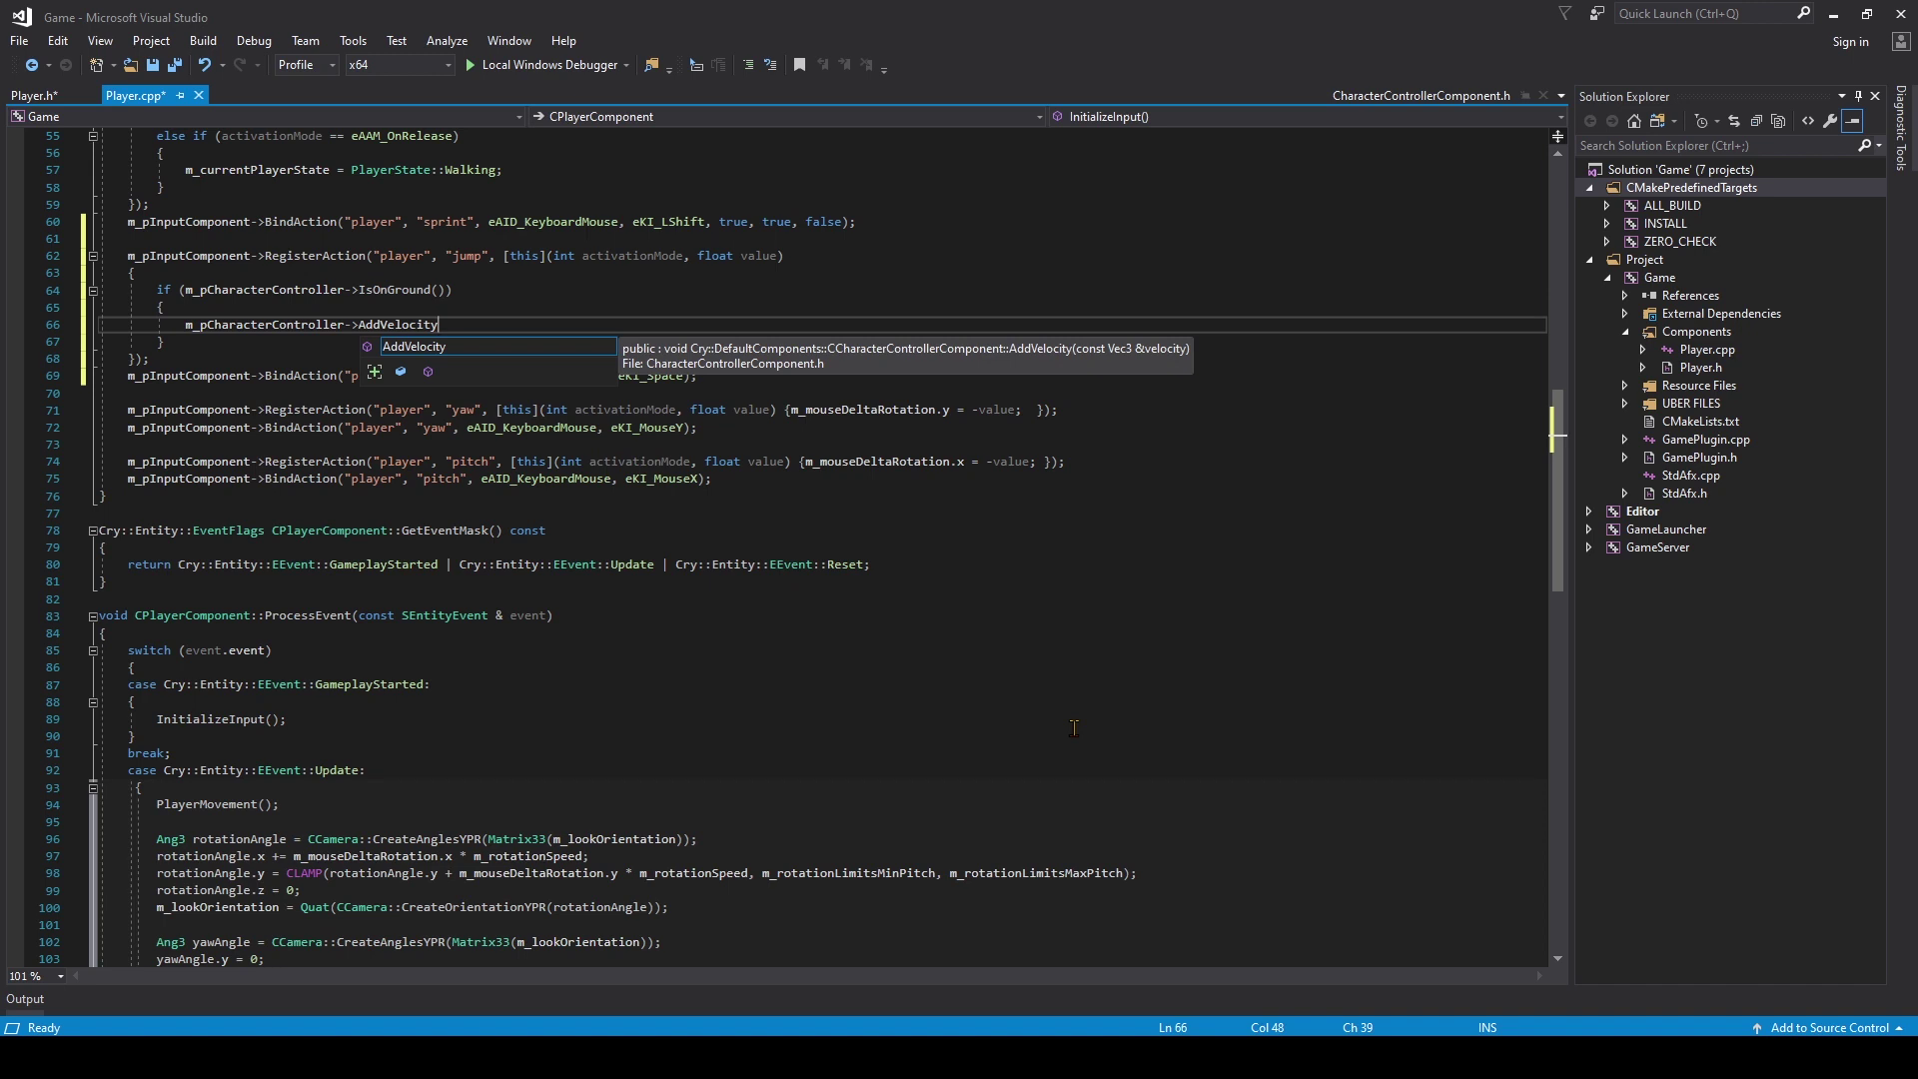
type("(")
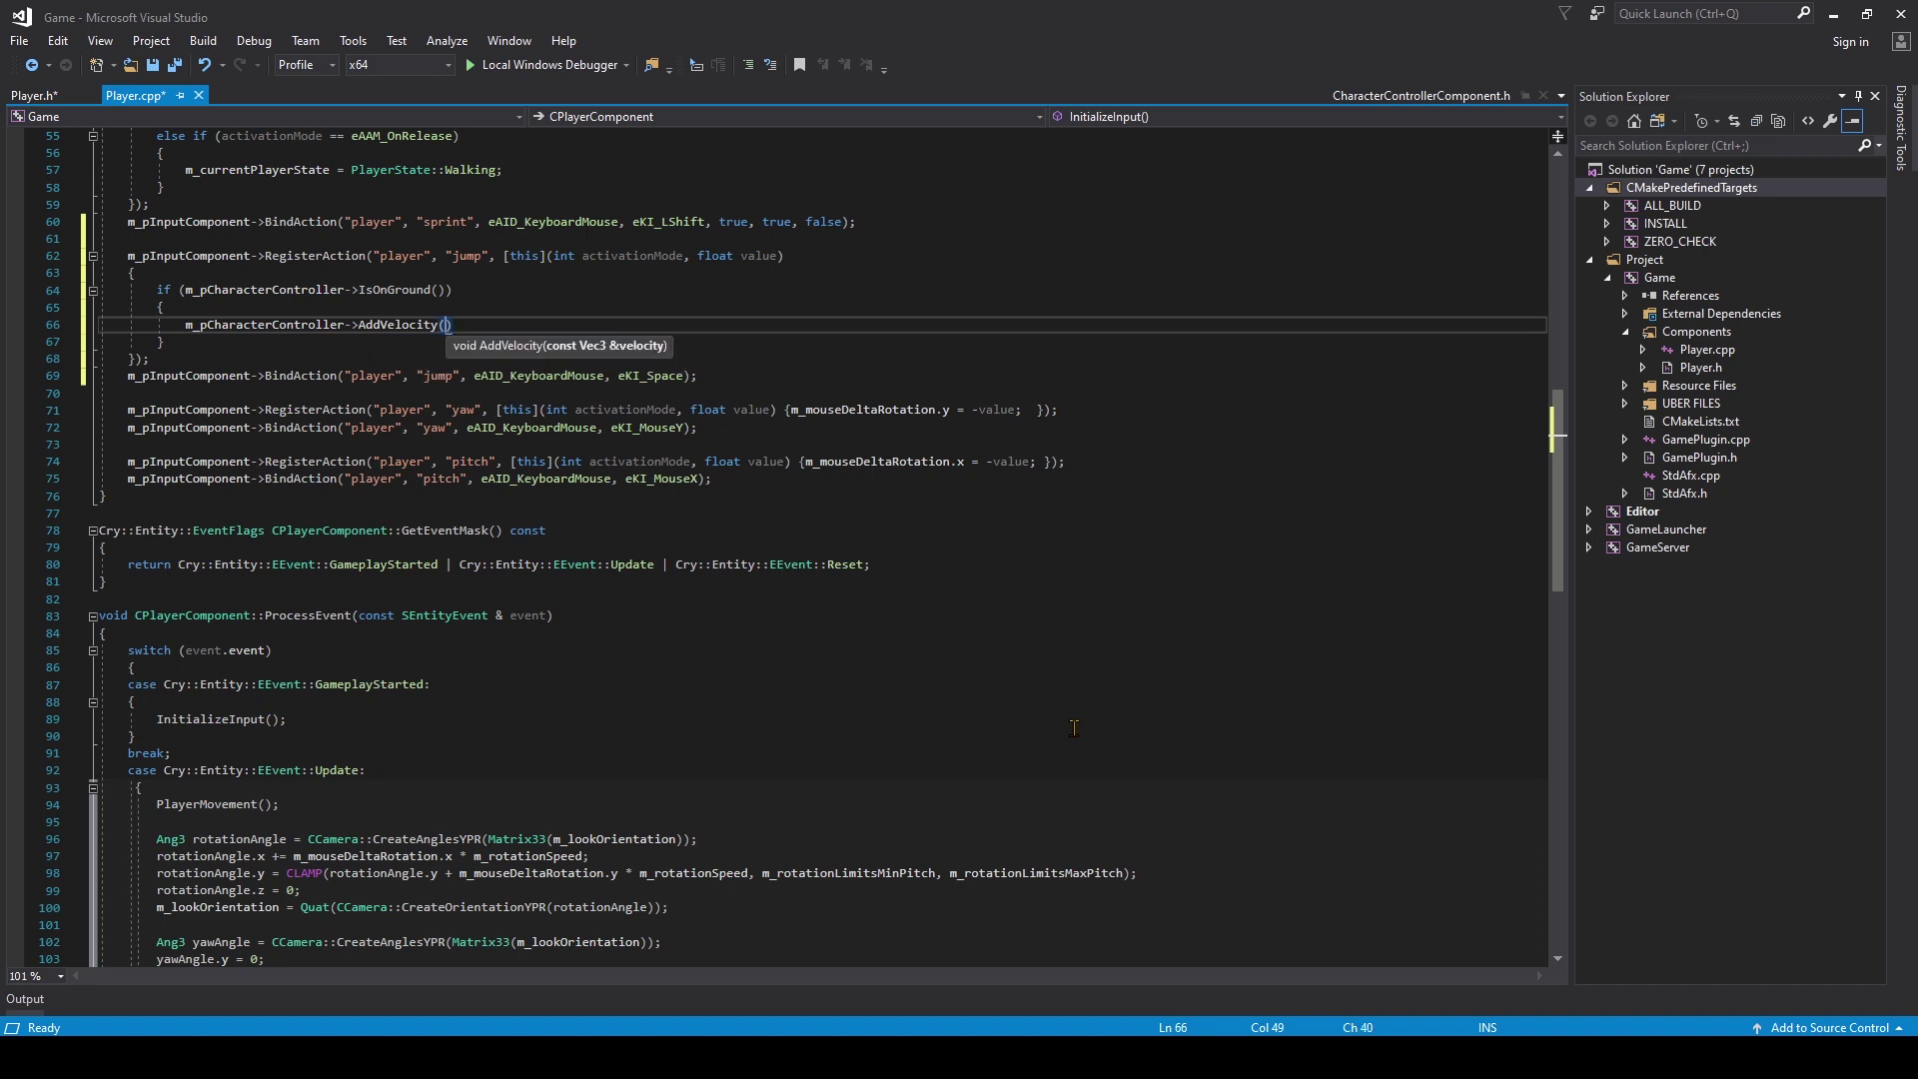
type("Vec3")
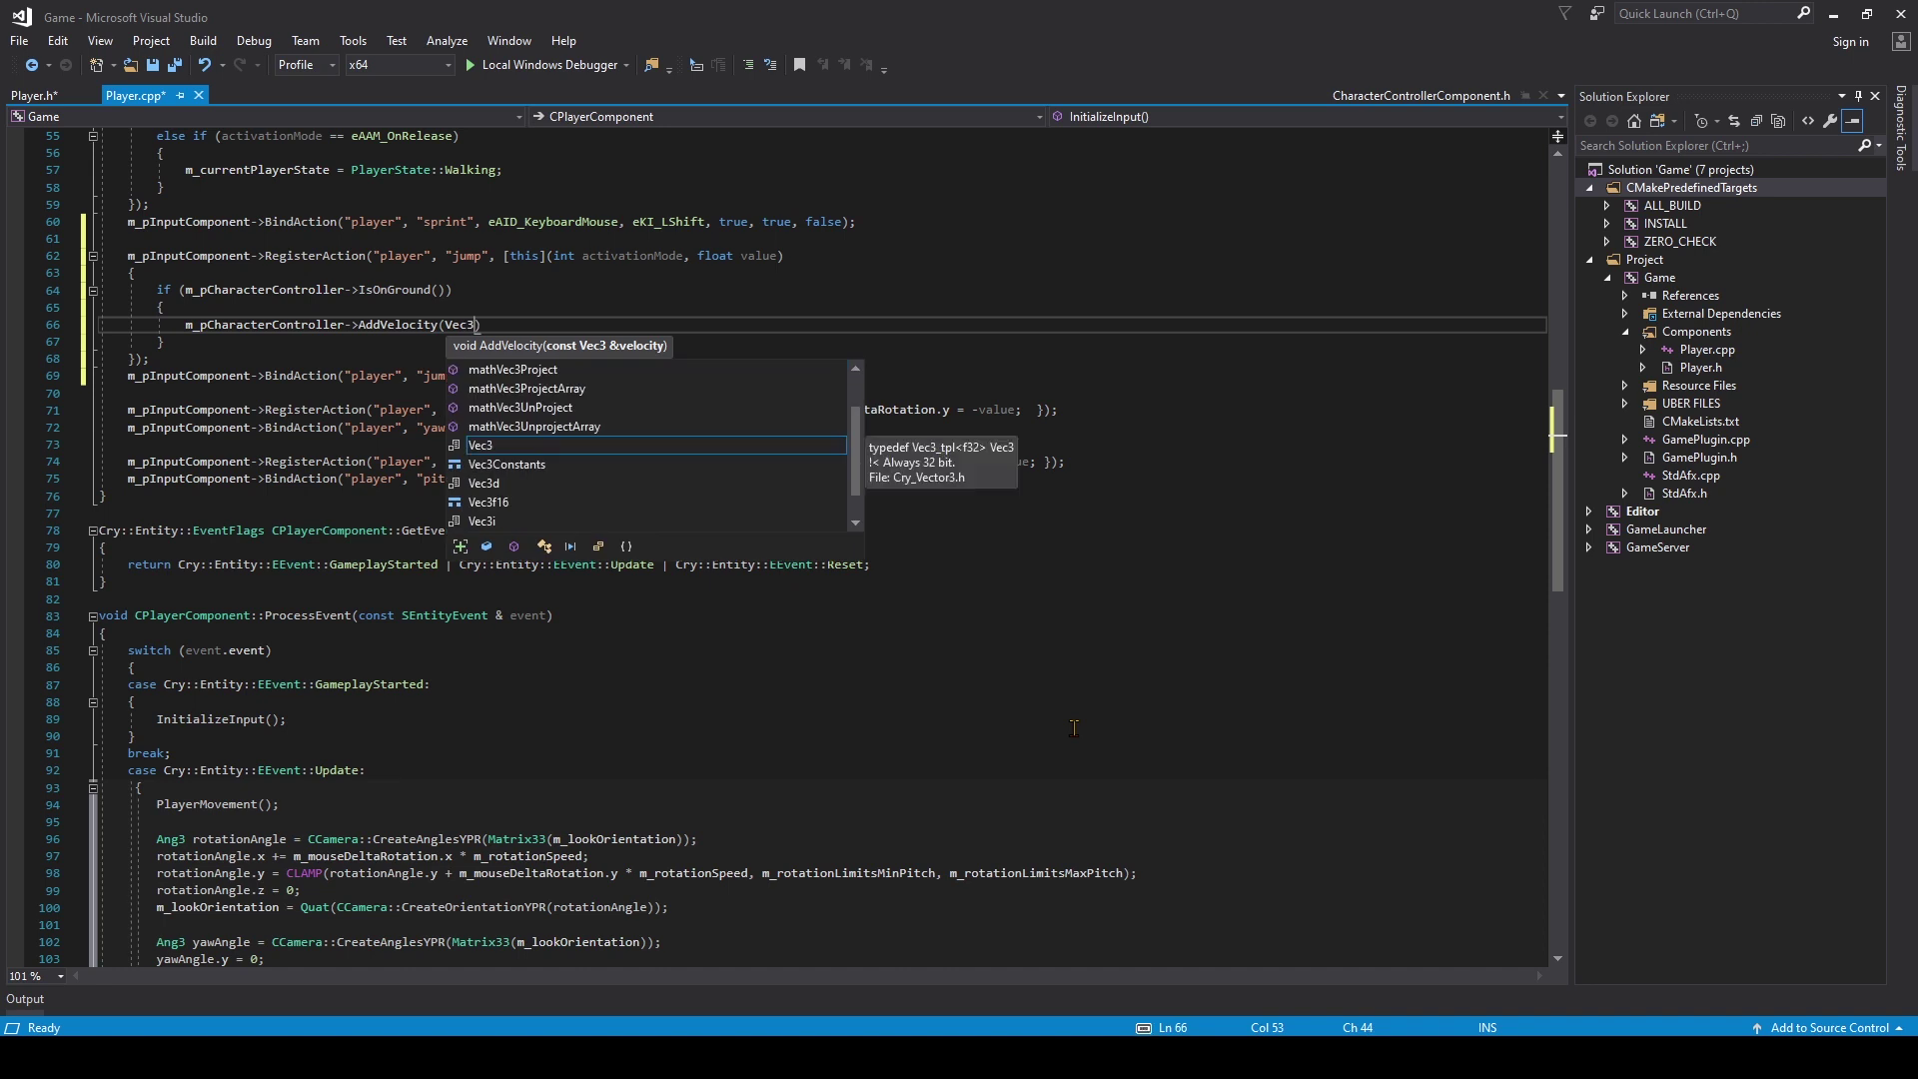
type("(0.0f,")
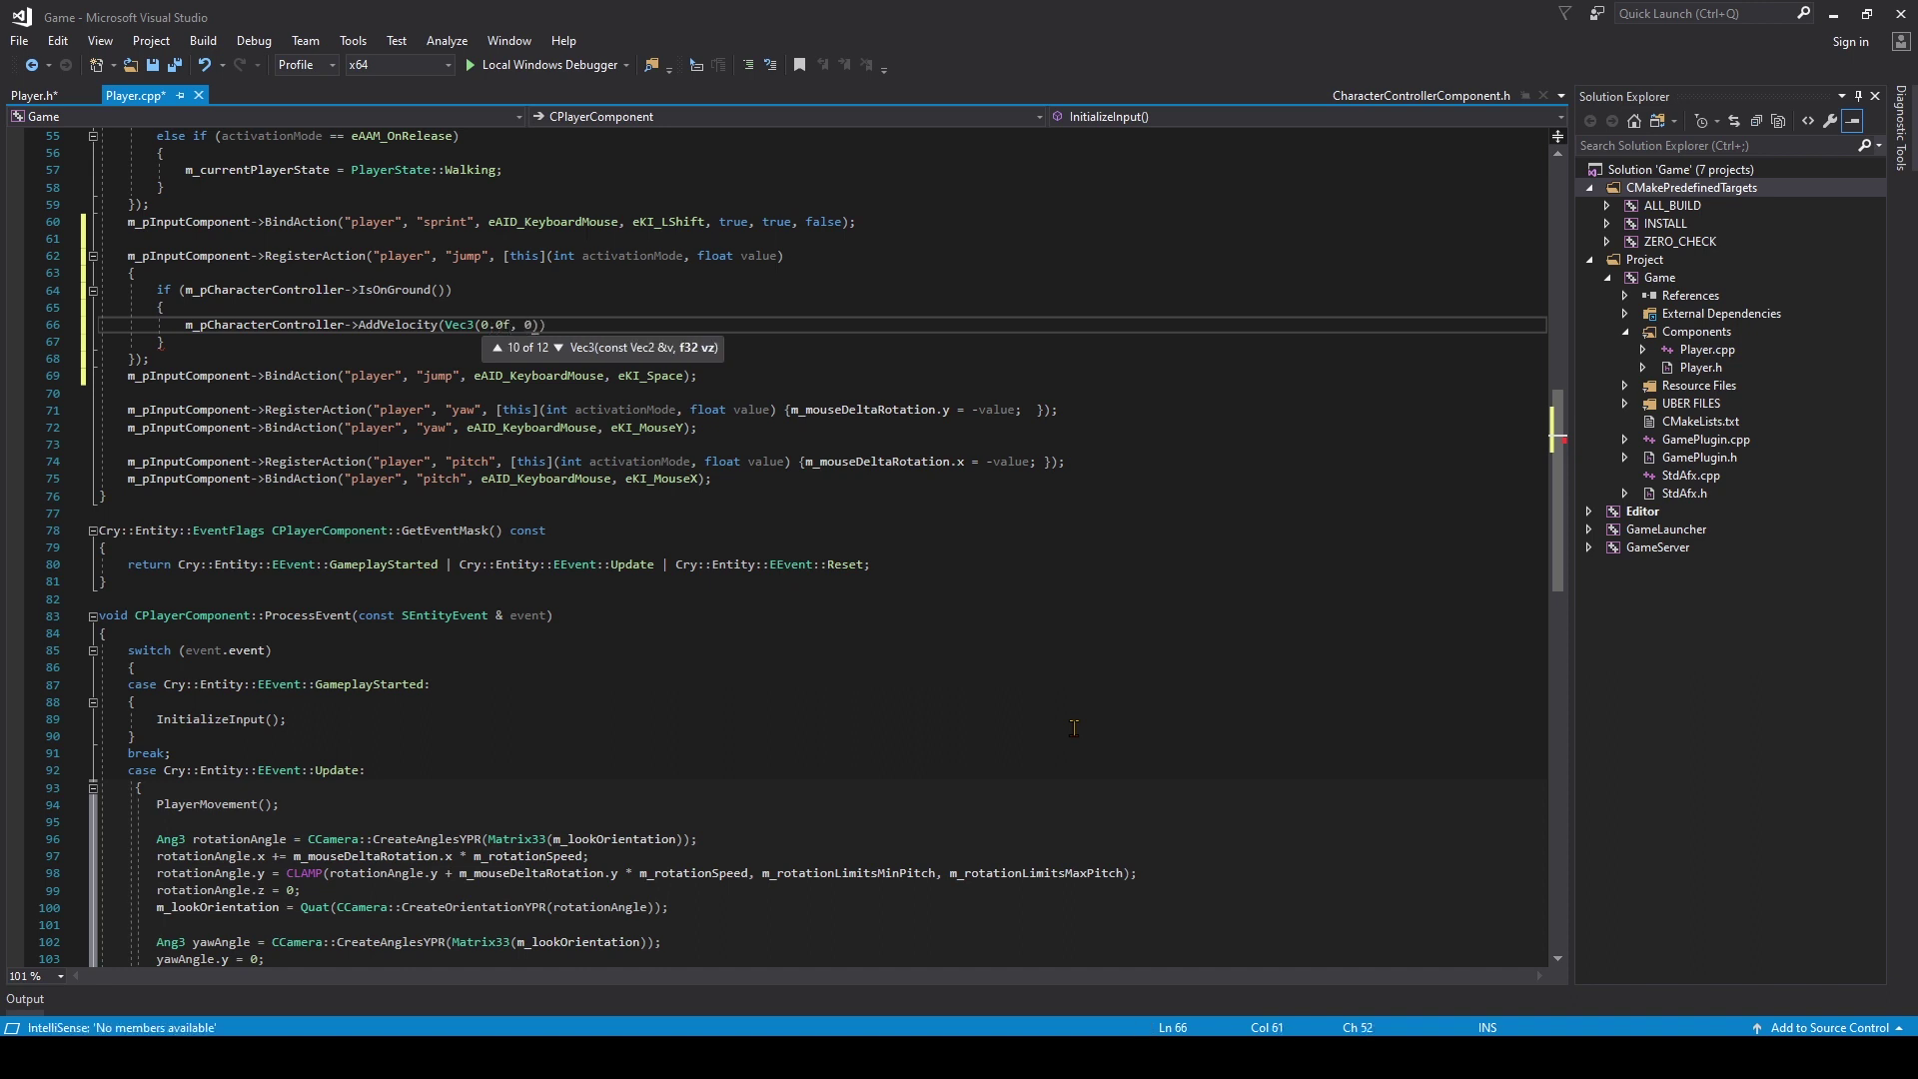
type(" 0.0f,")
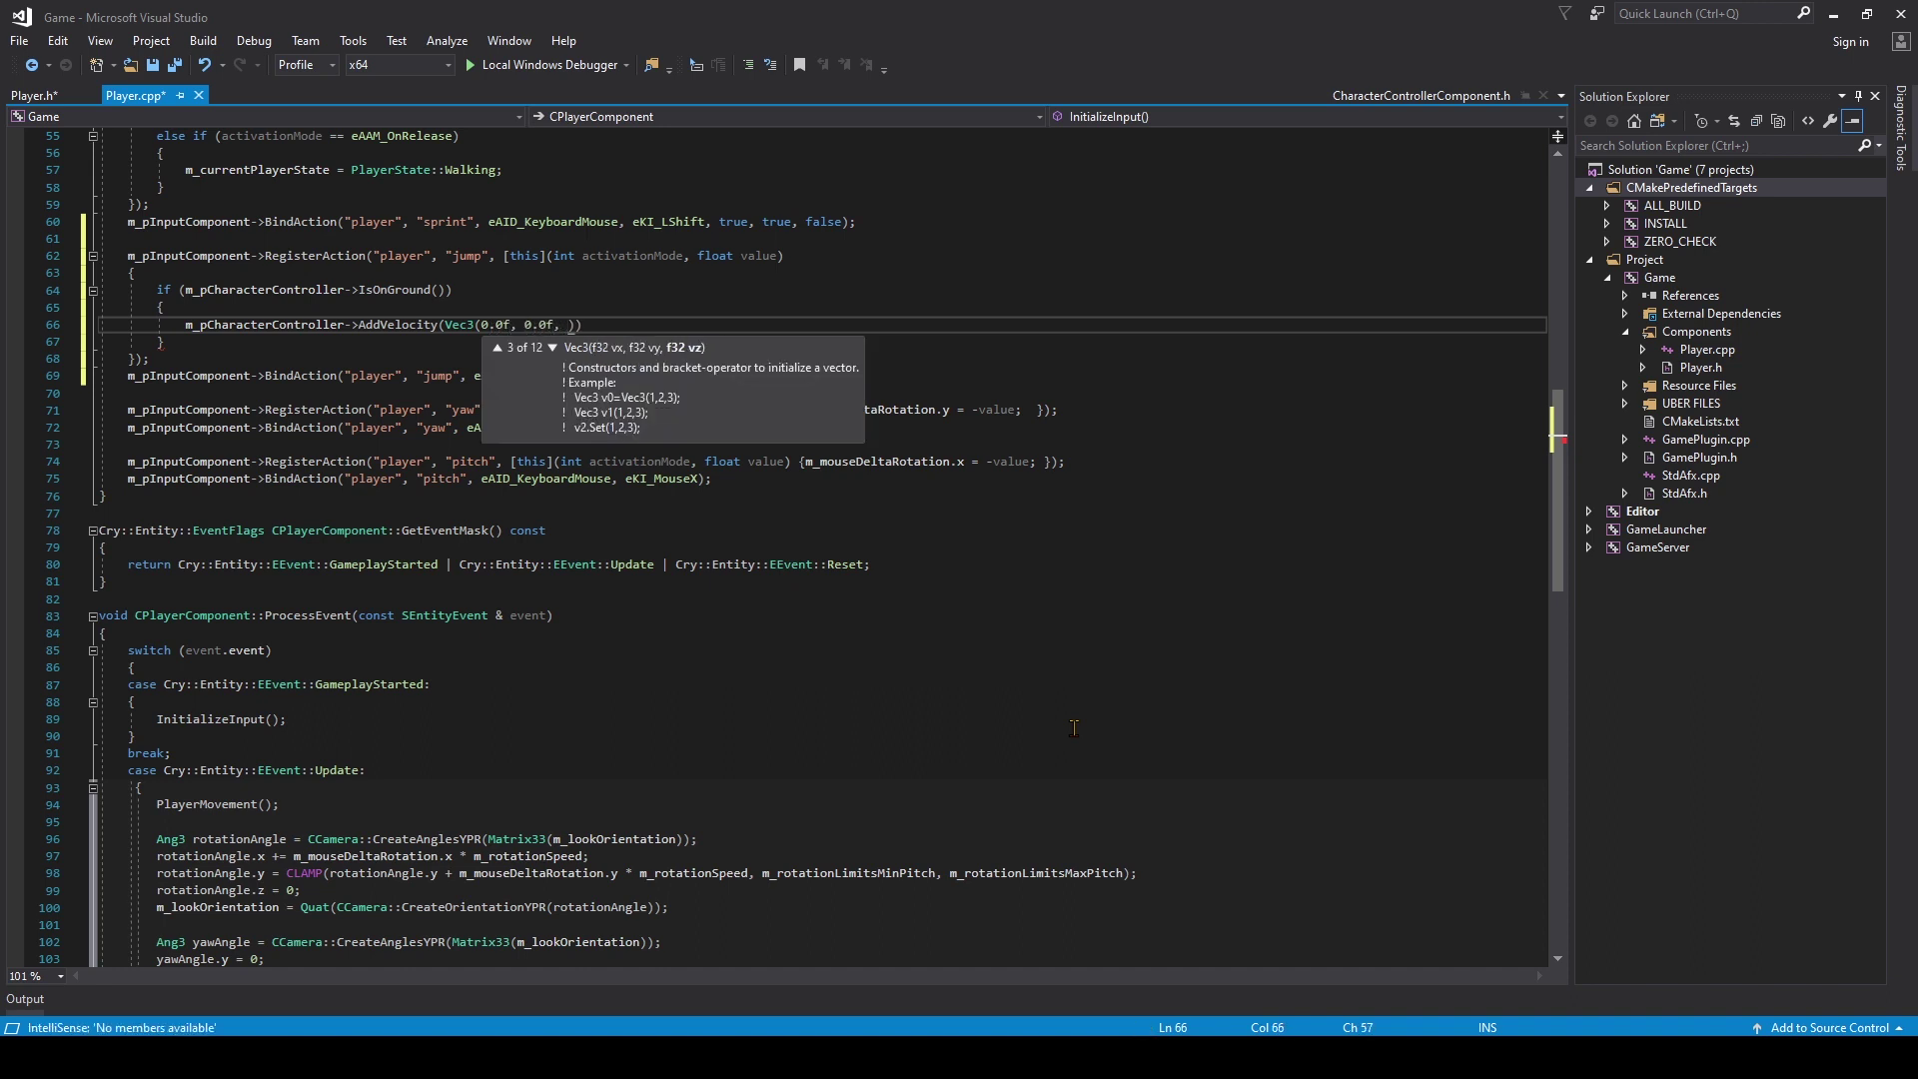
- Copy m_jumpHeight from Player.h and paste it as the Vec3 z velocity
left_click(38, 94)
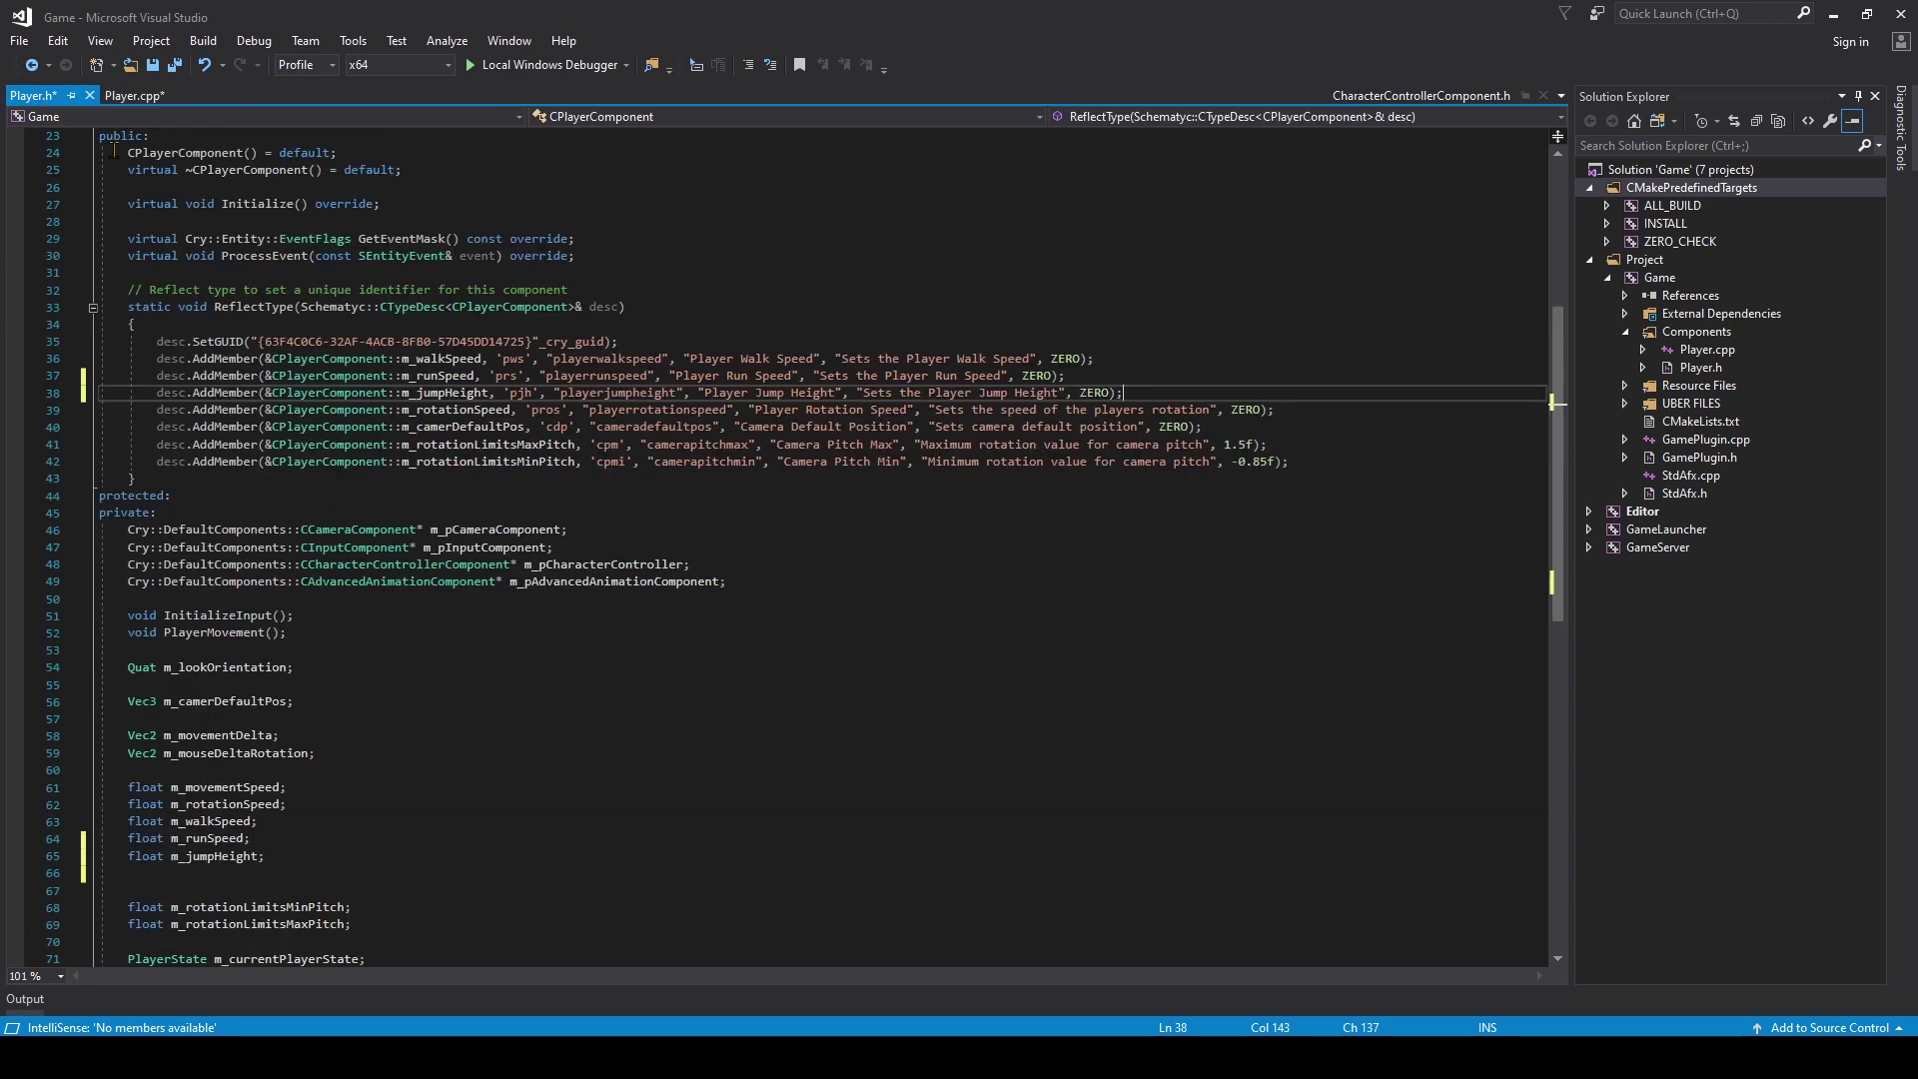
scroll(600, 450, "down", 4)
left_click_drag(271, 651, 158, 649)
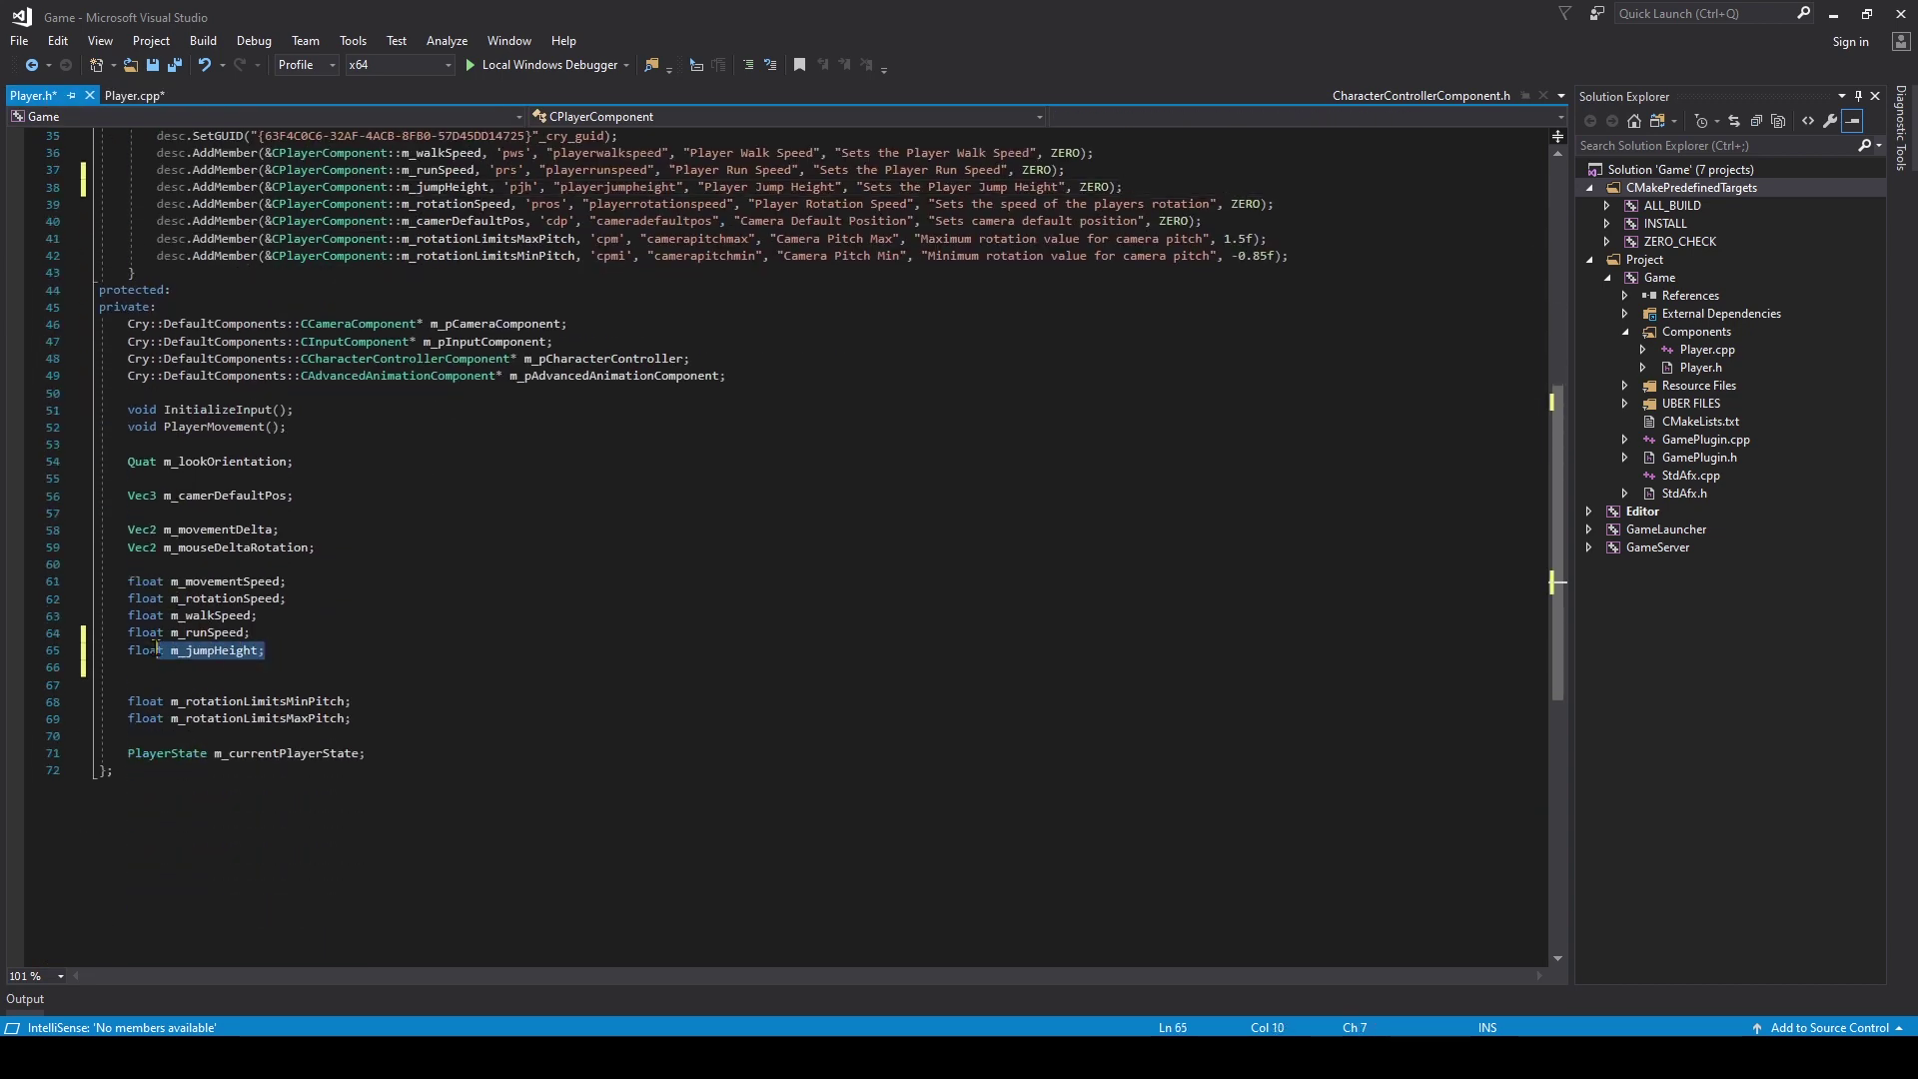
left_click(225, 655)
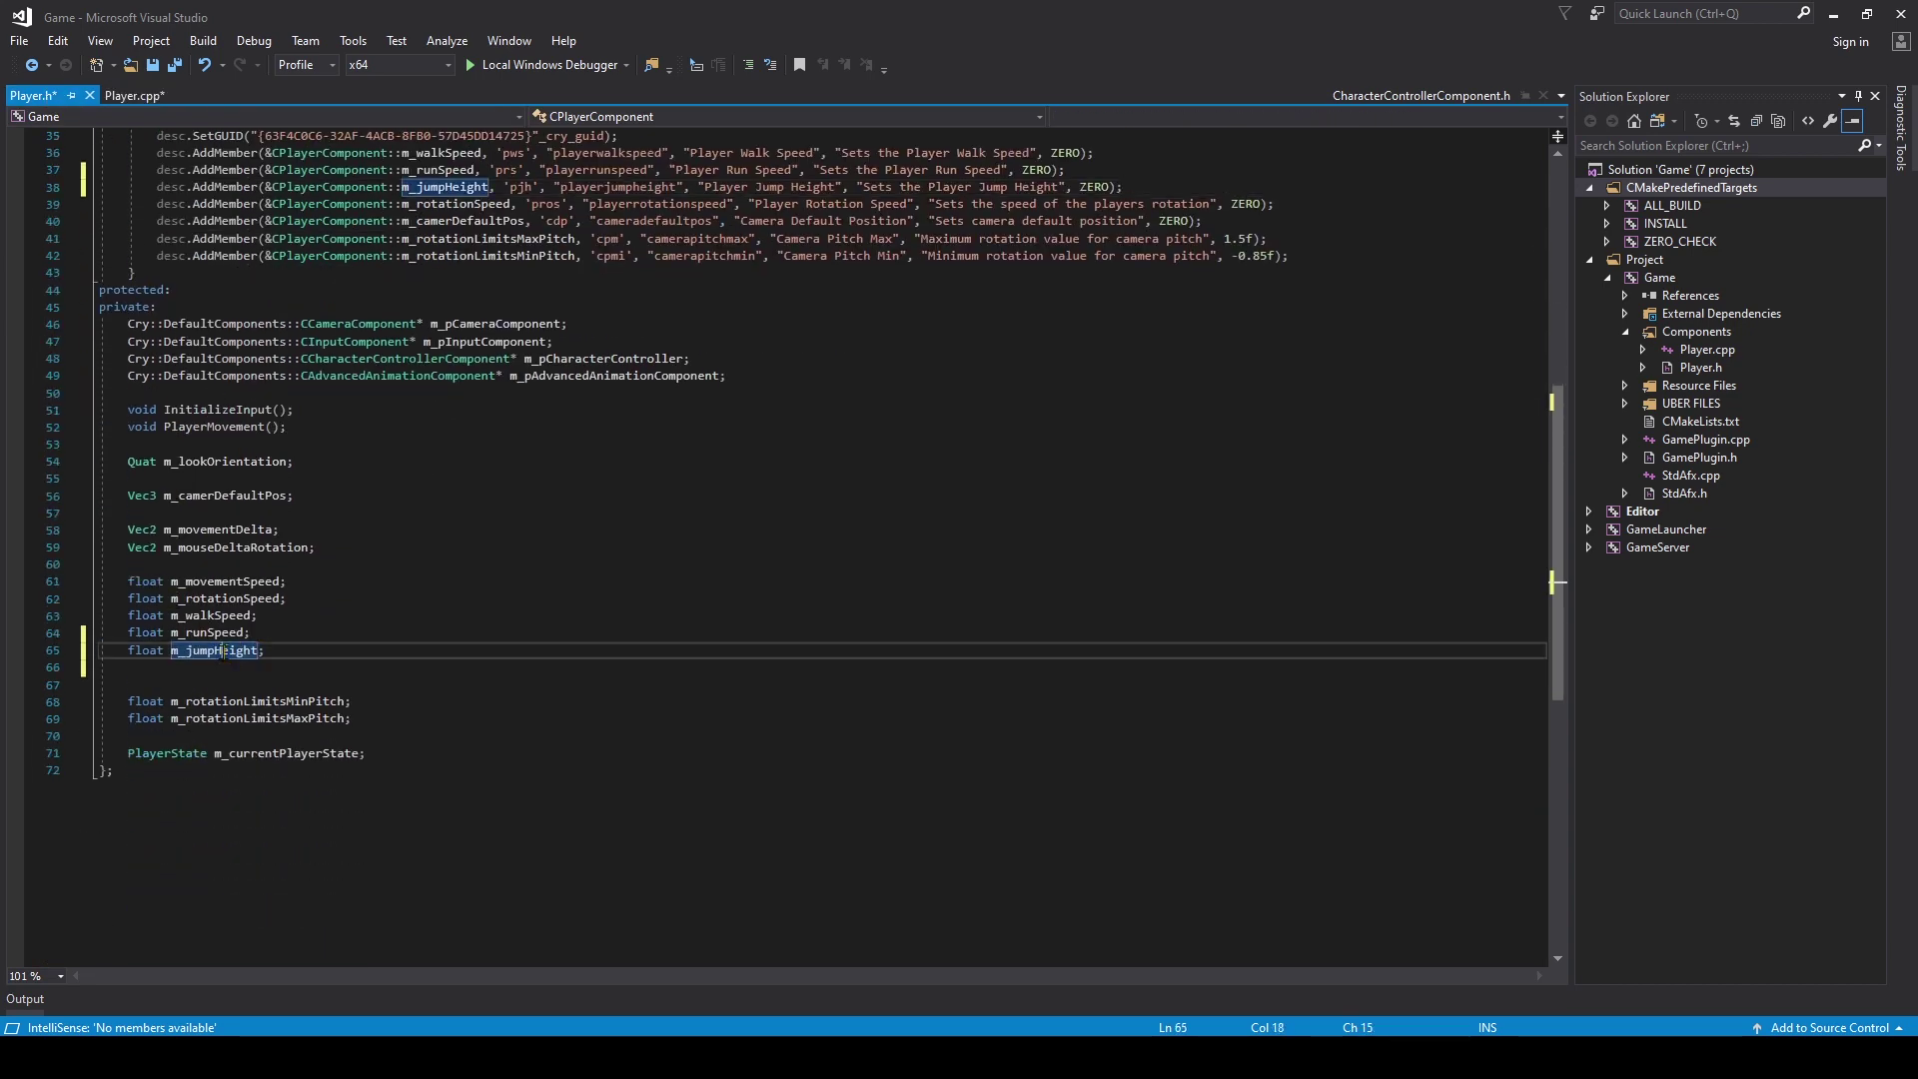
double_click(225, 654)
key("ctrl+c")
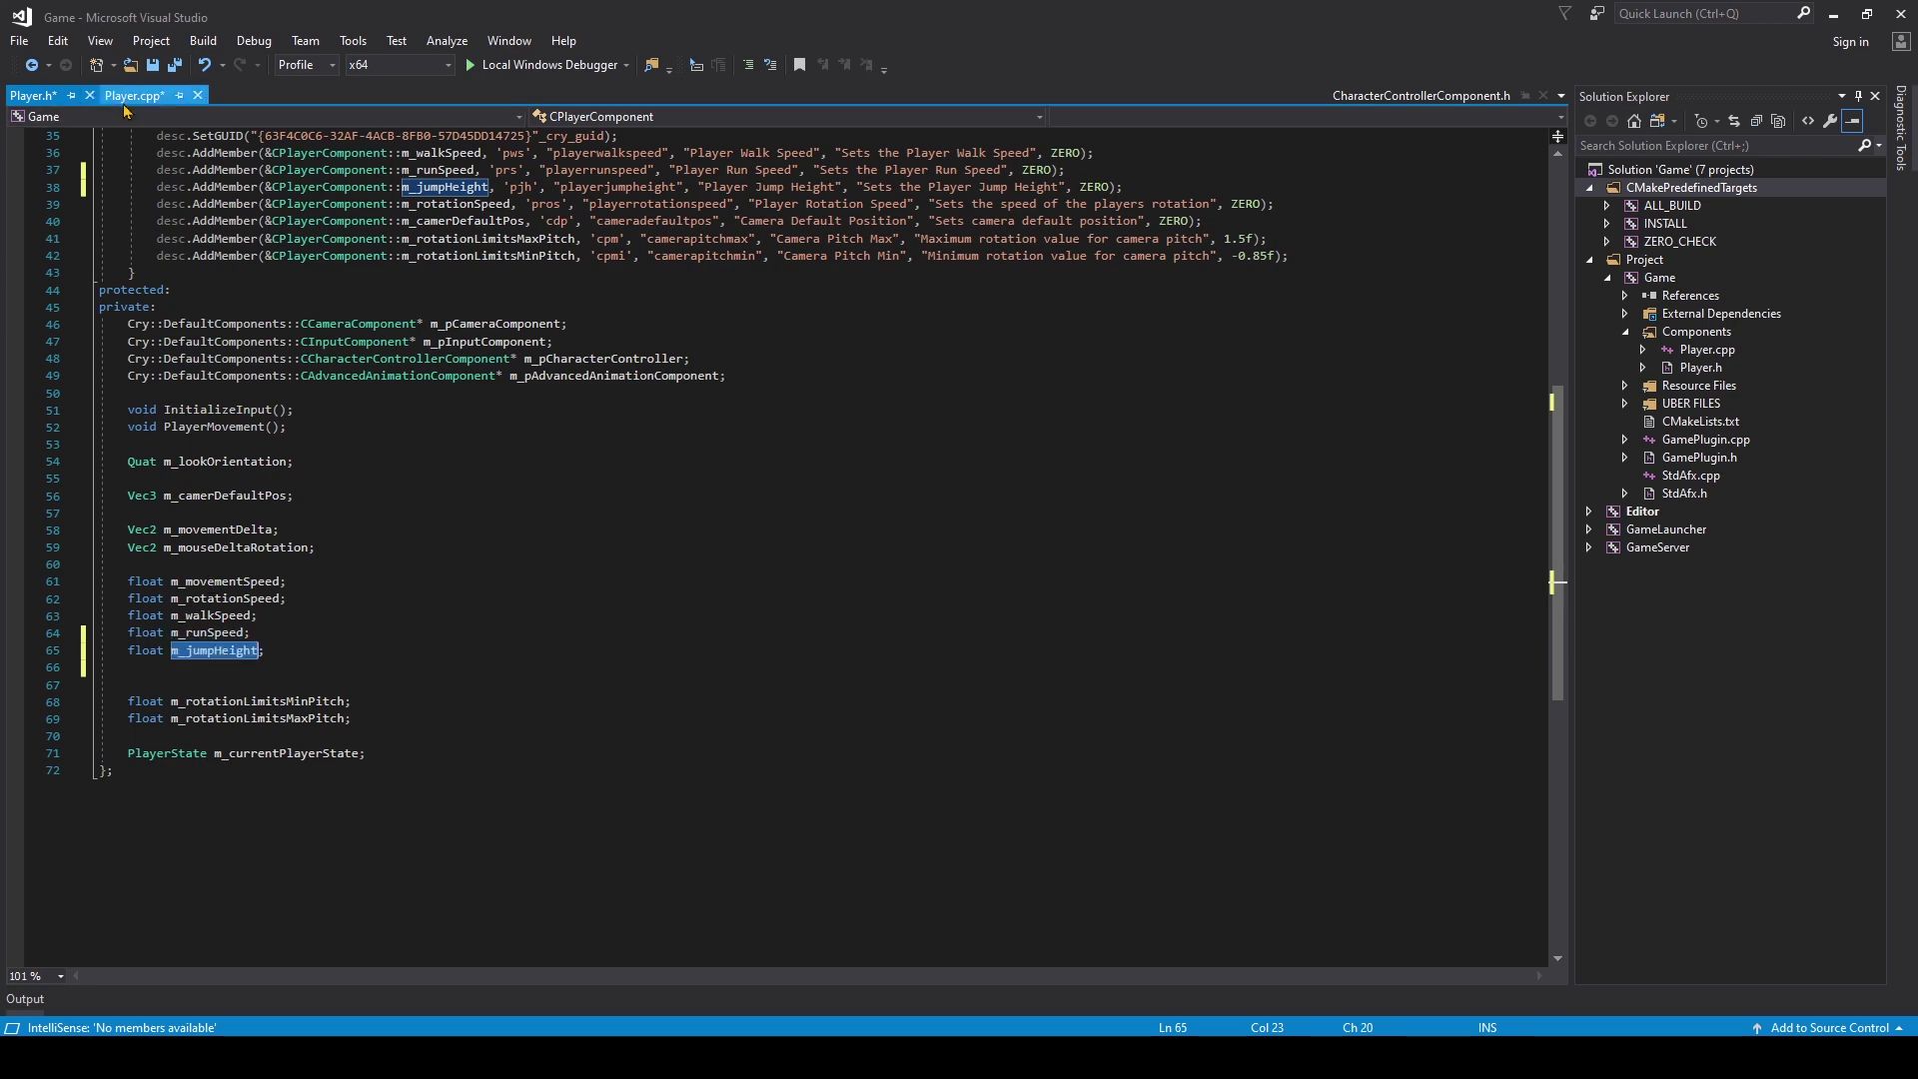
left_click(133, 95)
key("ctrl+v")
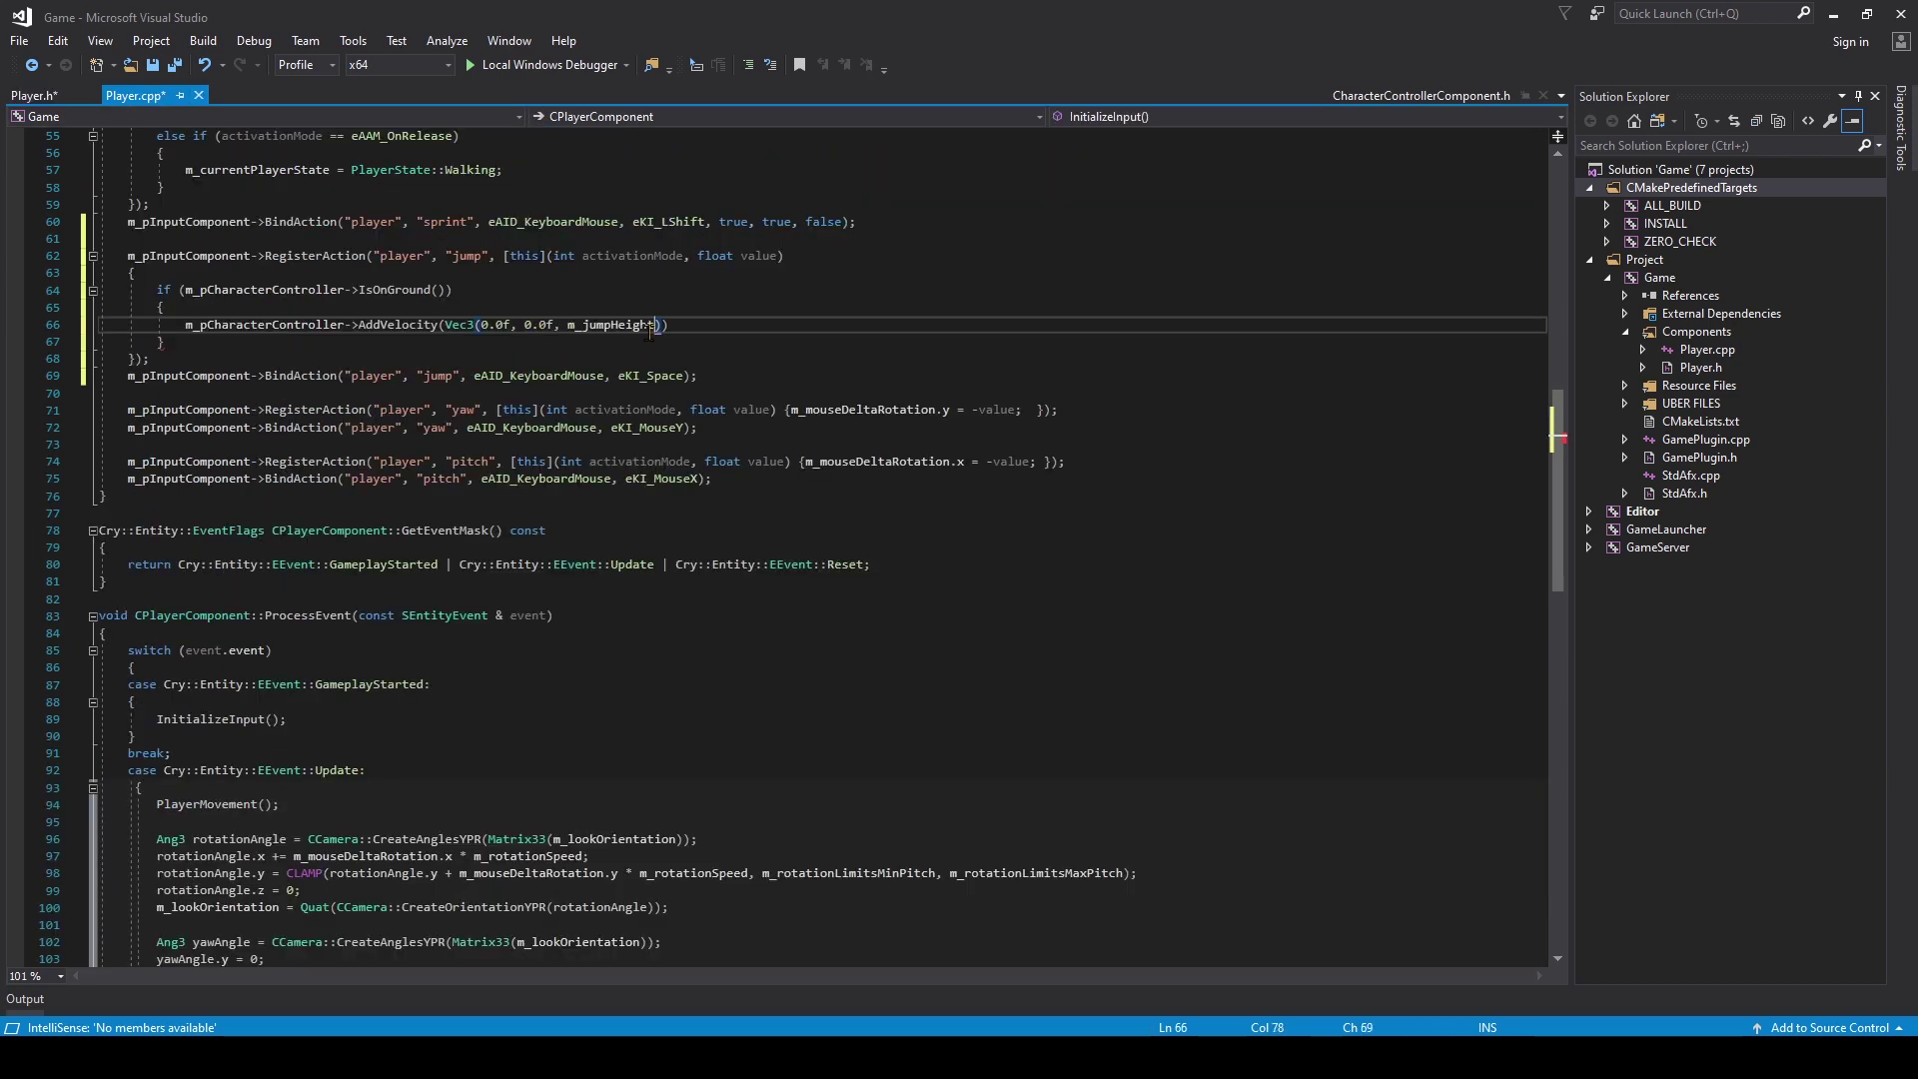
key("ctrl+shift+Left")
scroll(699, 328, "up", 1)
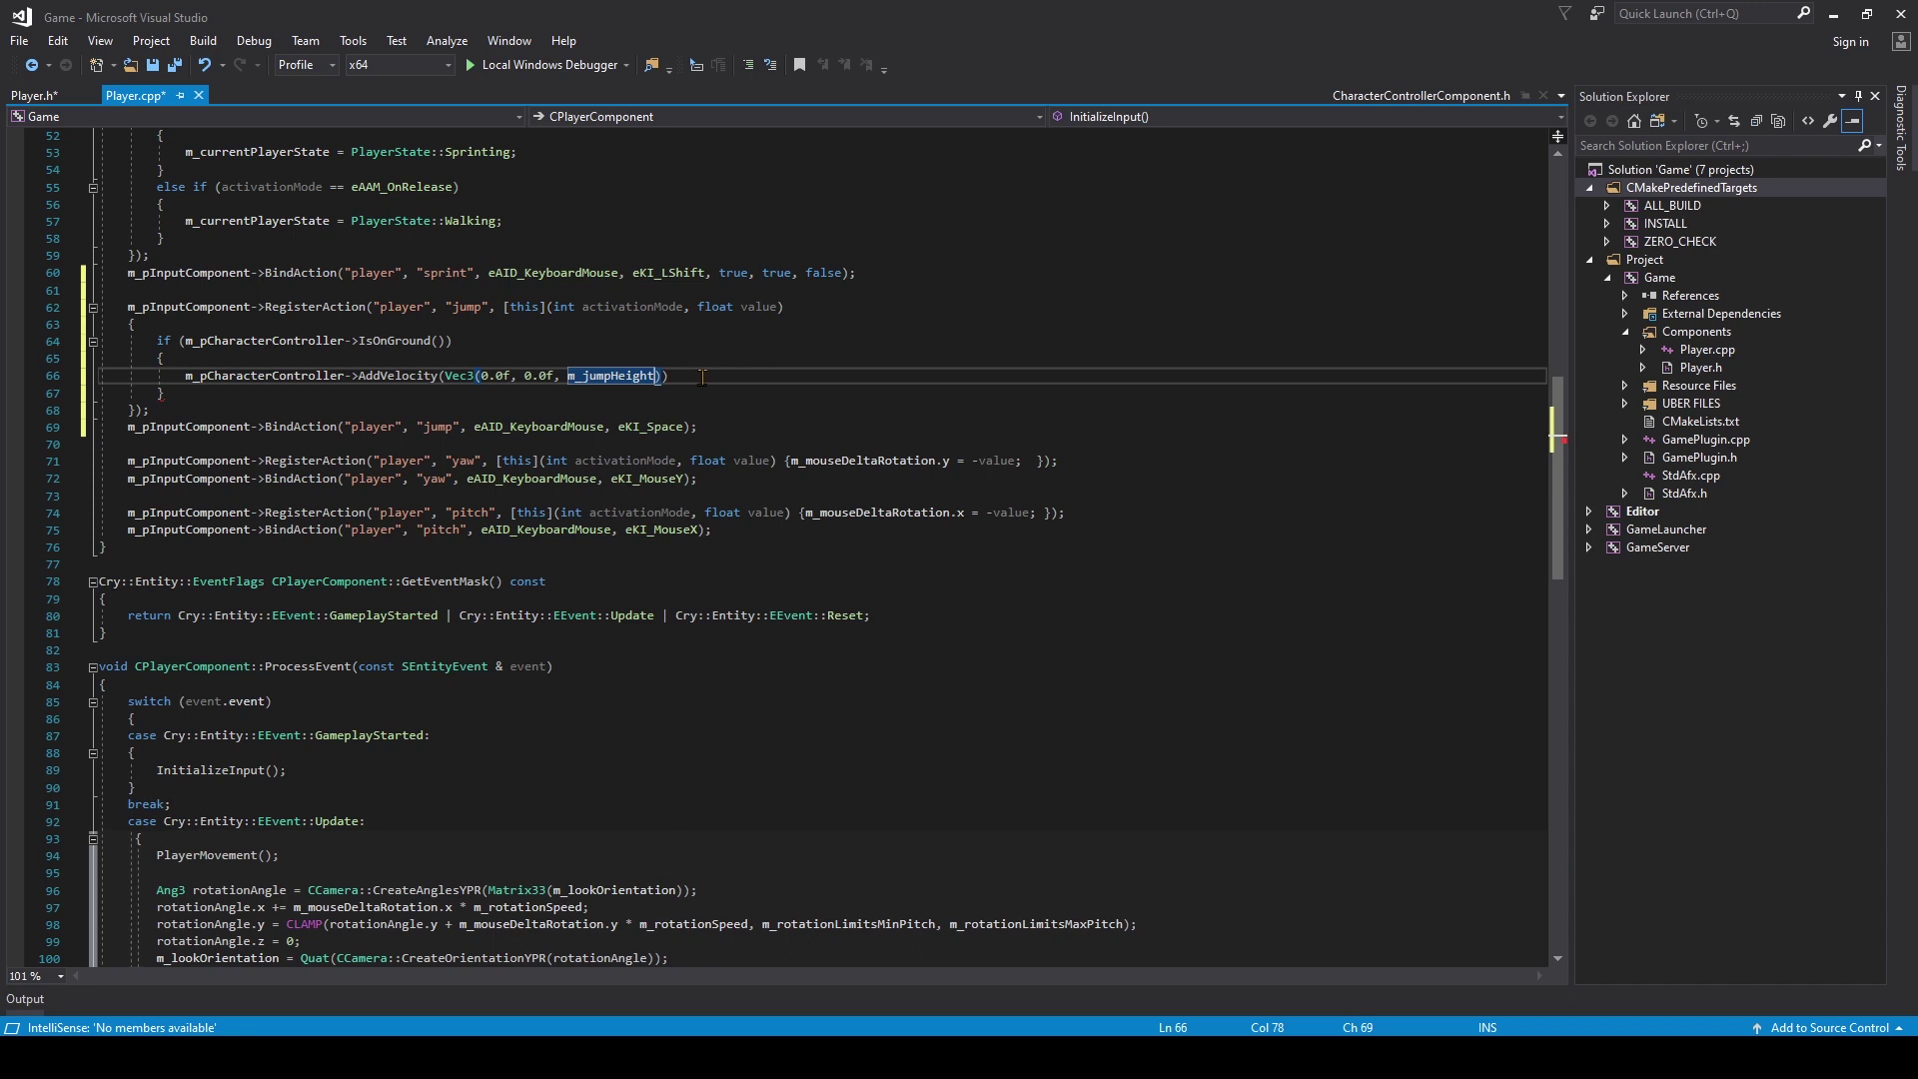
- Add the closing semicolon, build Game with Ctrl+Shift+B, and launch Sandbox via Local Windows Debugger
key("End")
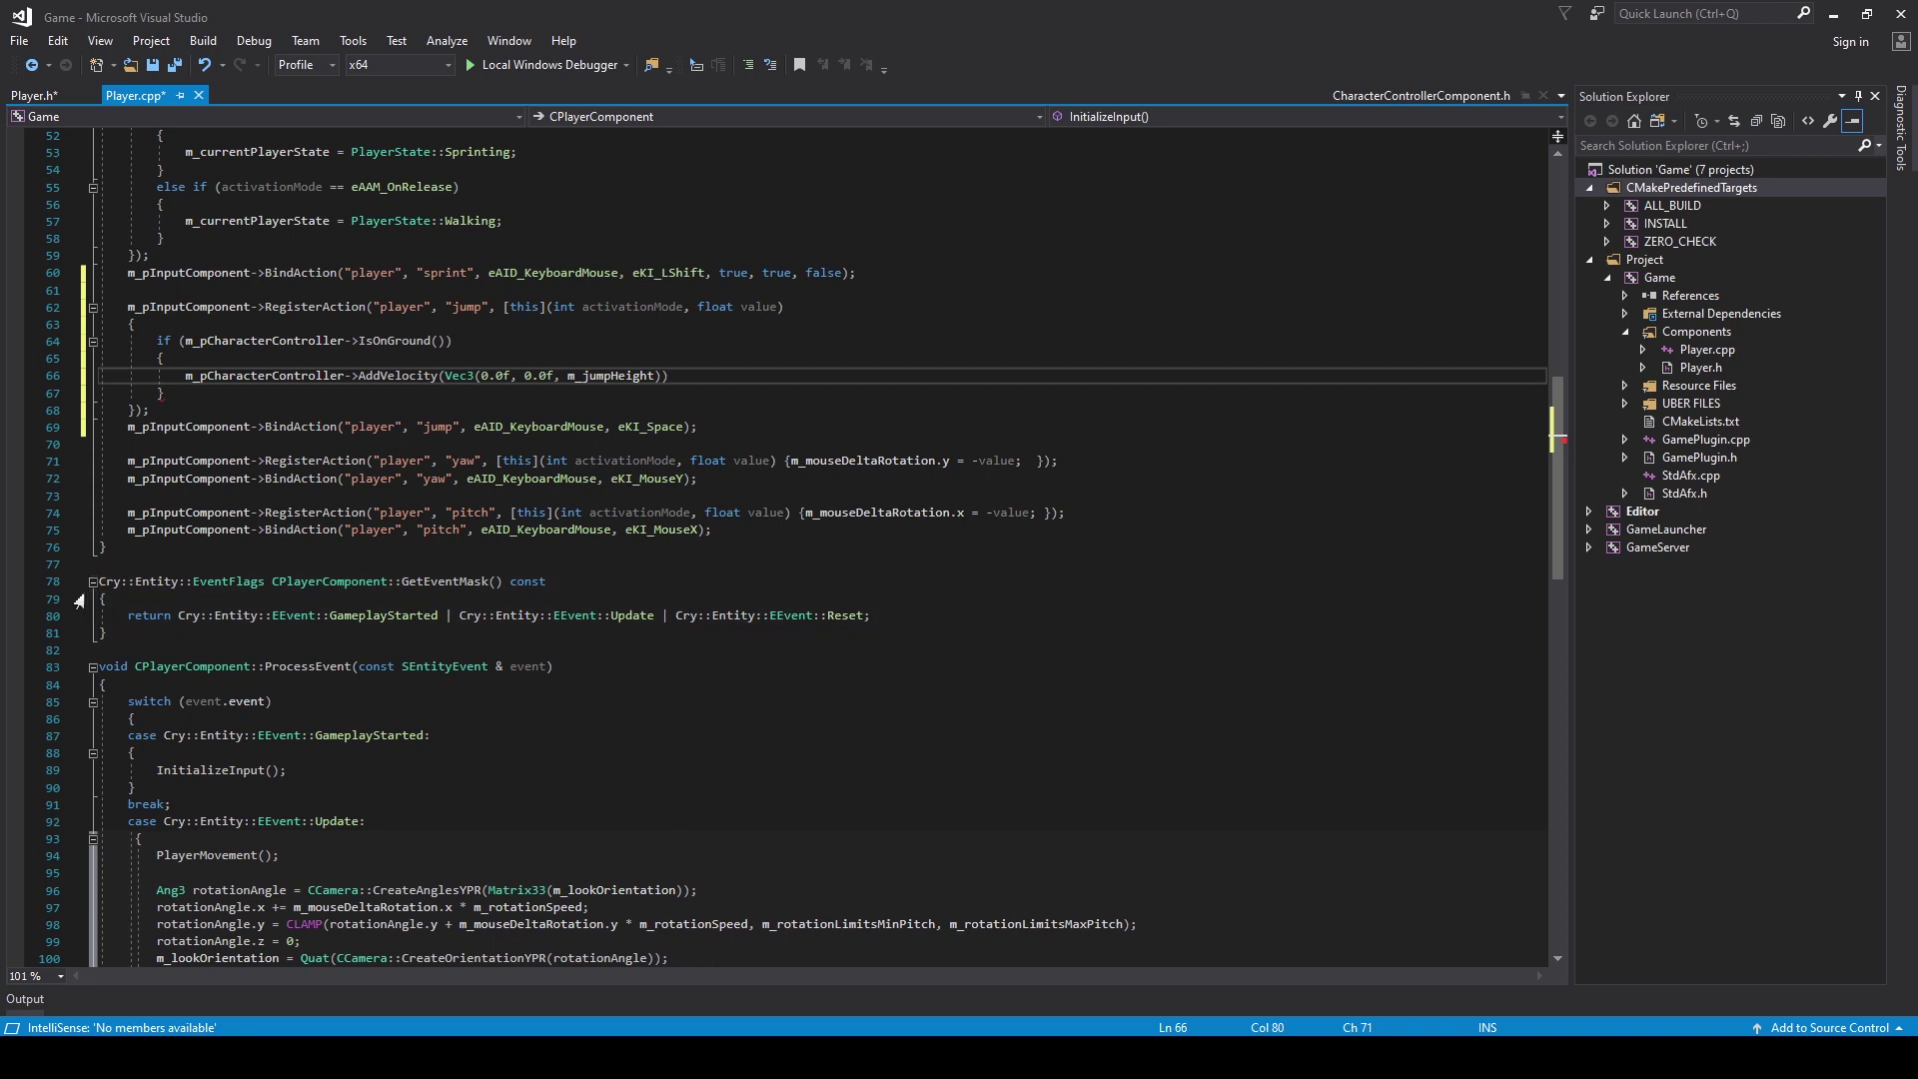
key("ctrl+shift+b")
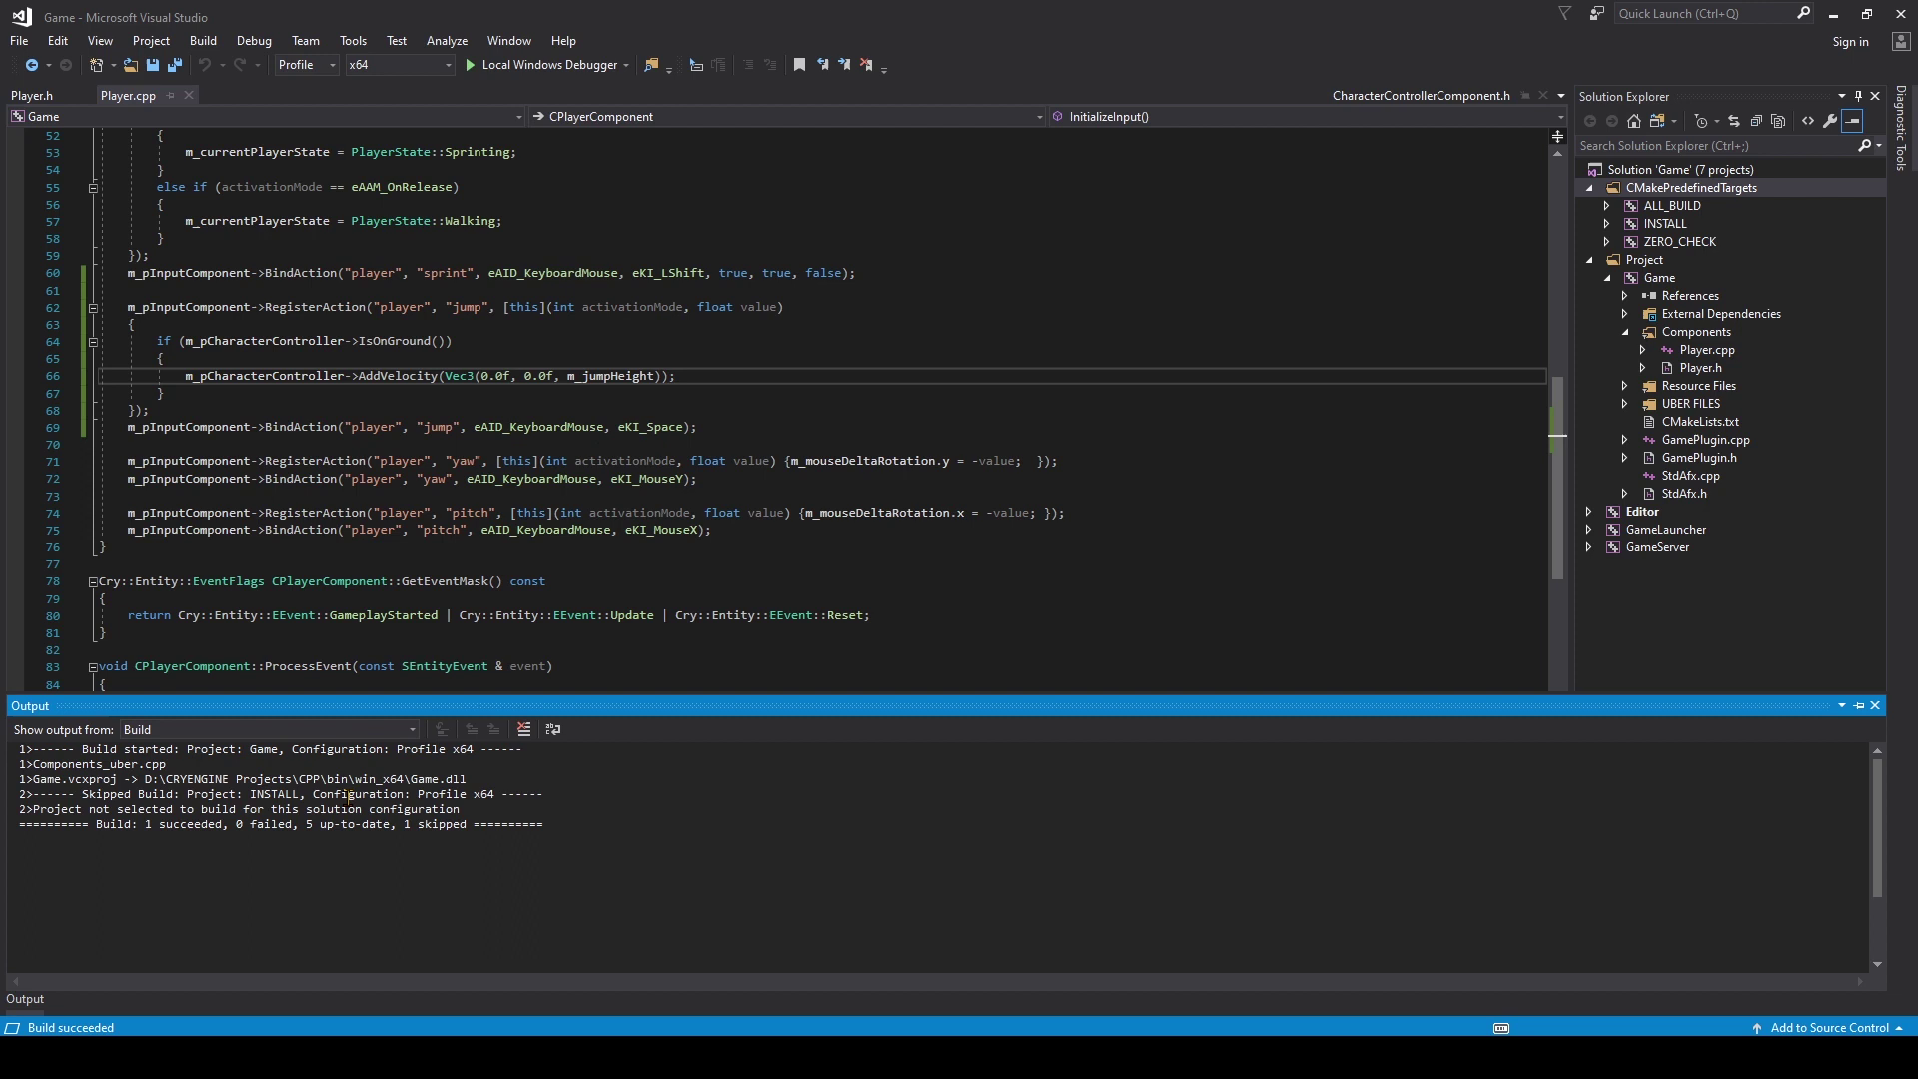
left_click_drag(181, 826, 547, 825)
left_click(241, 824)
left_click(544, 64)
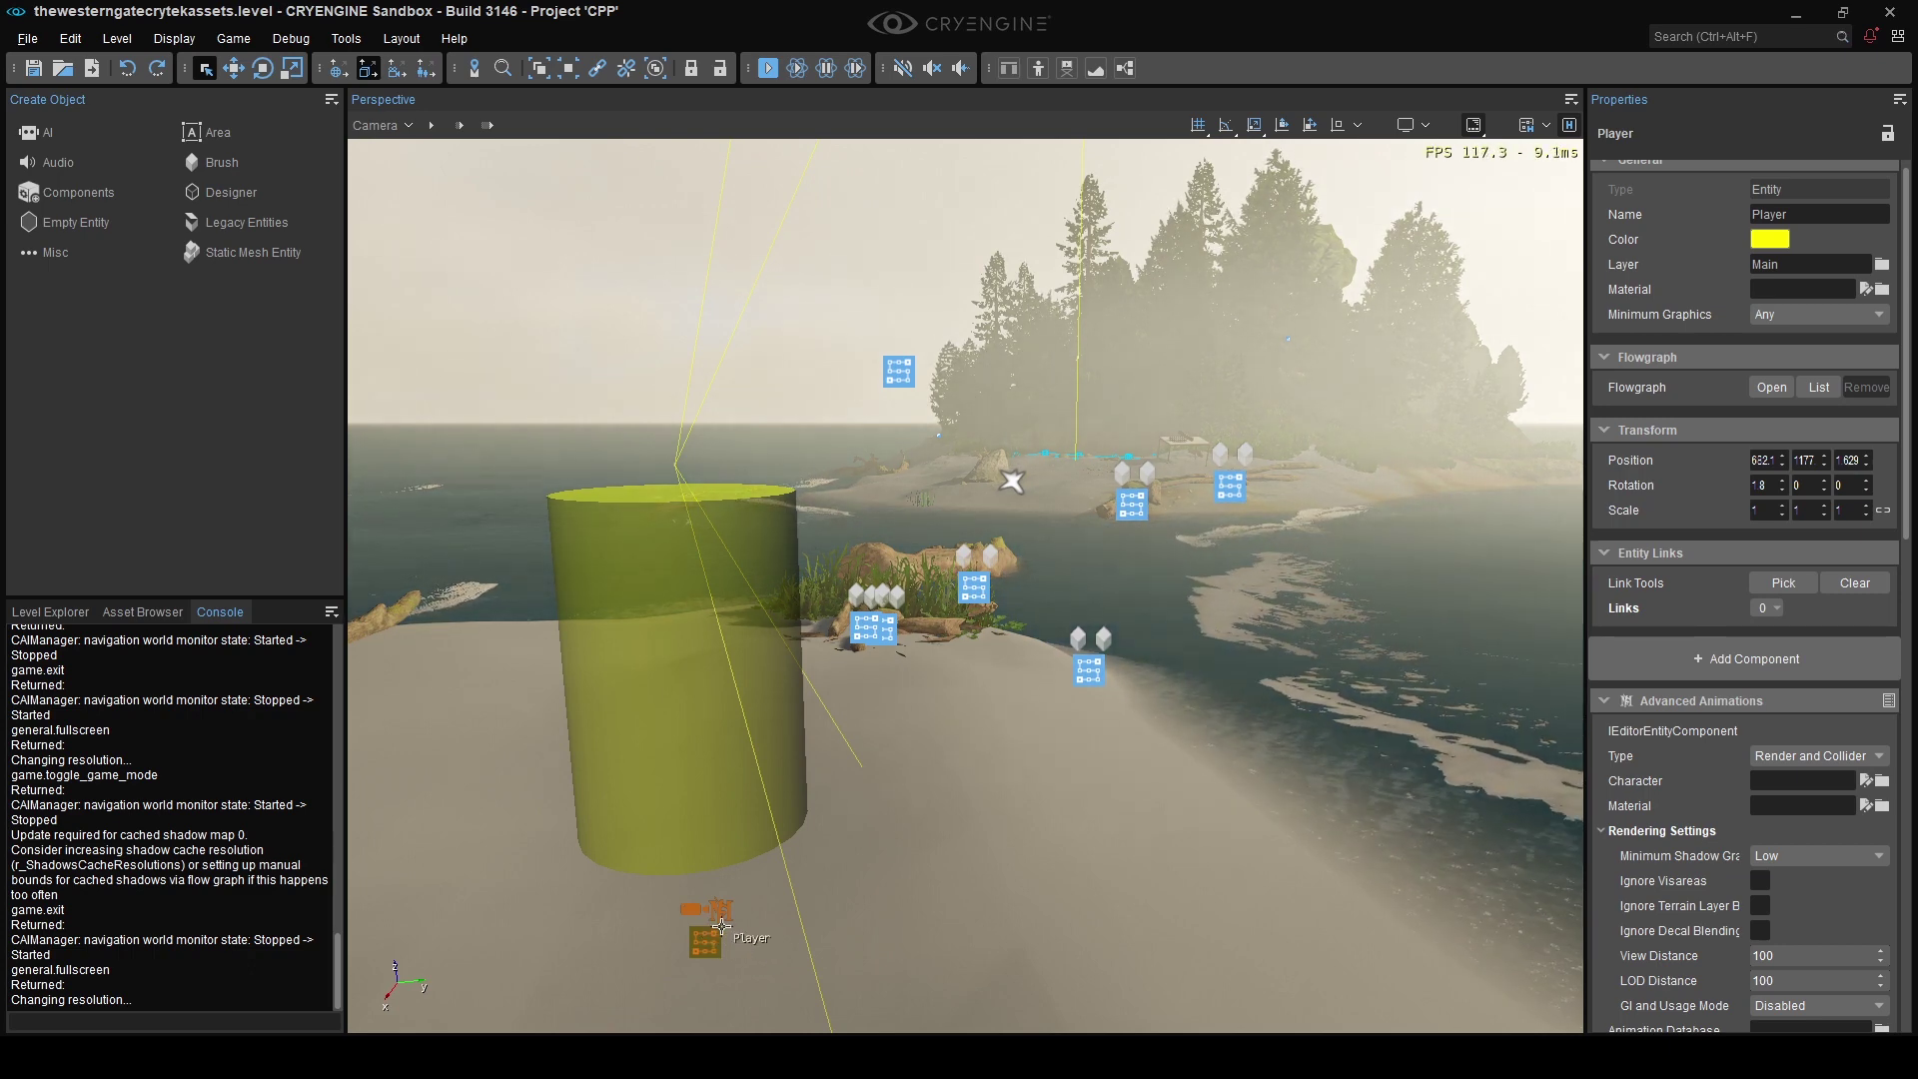
- Select the Player entity and begin editing its Player Jump Height value
left_click(716, 938)
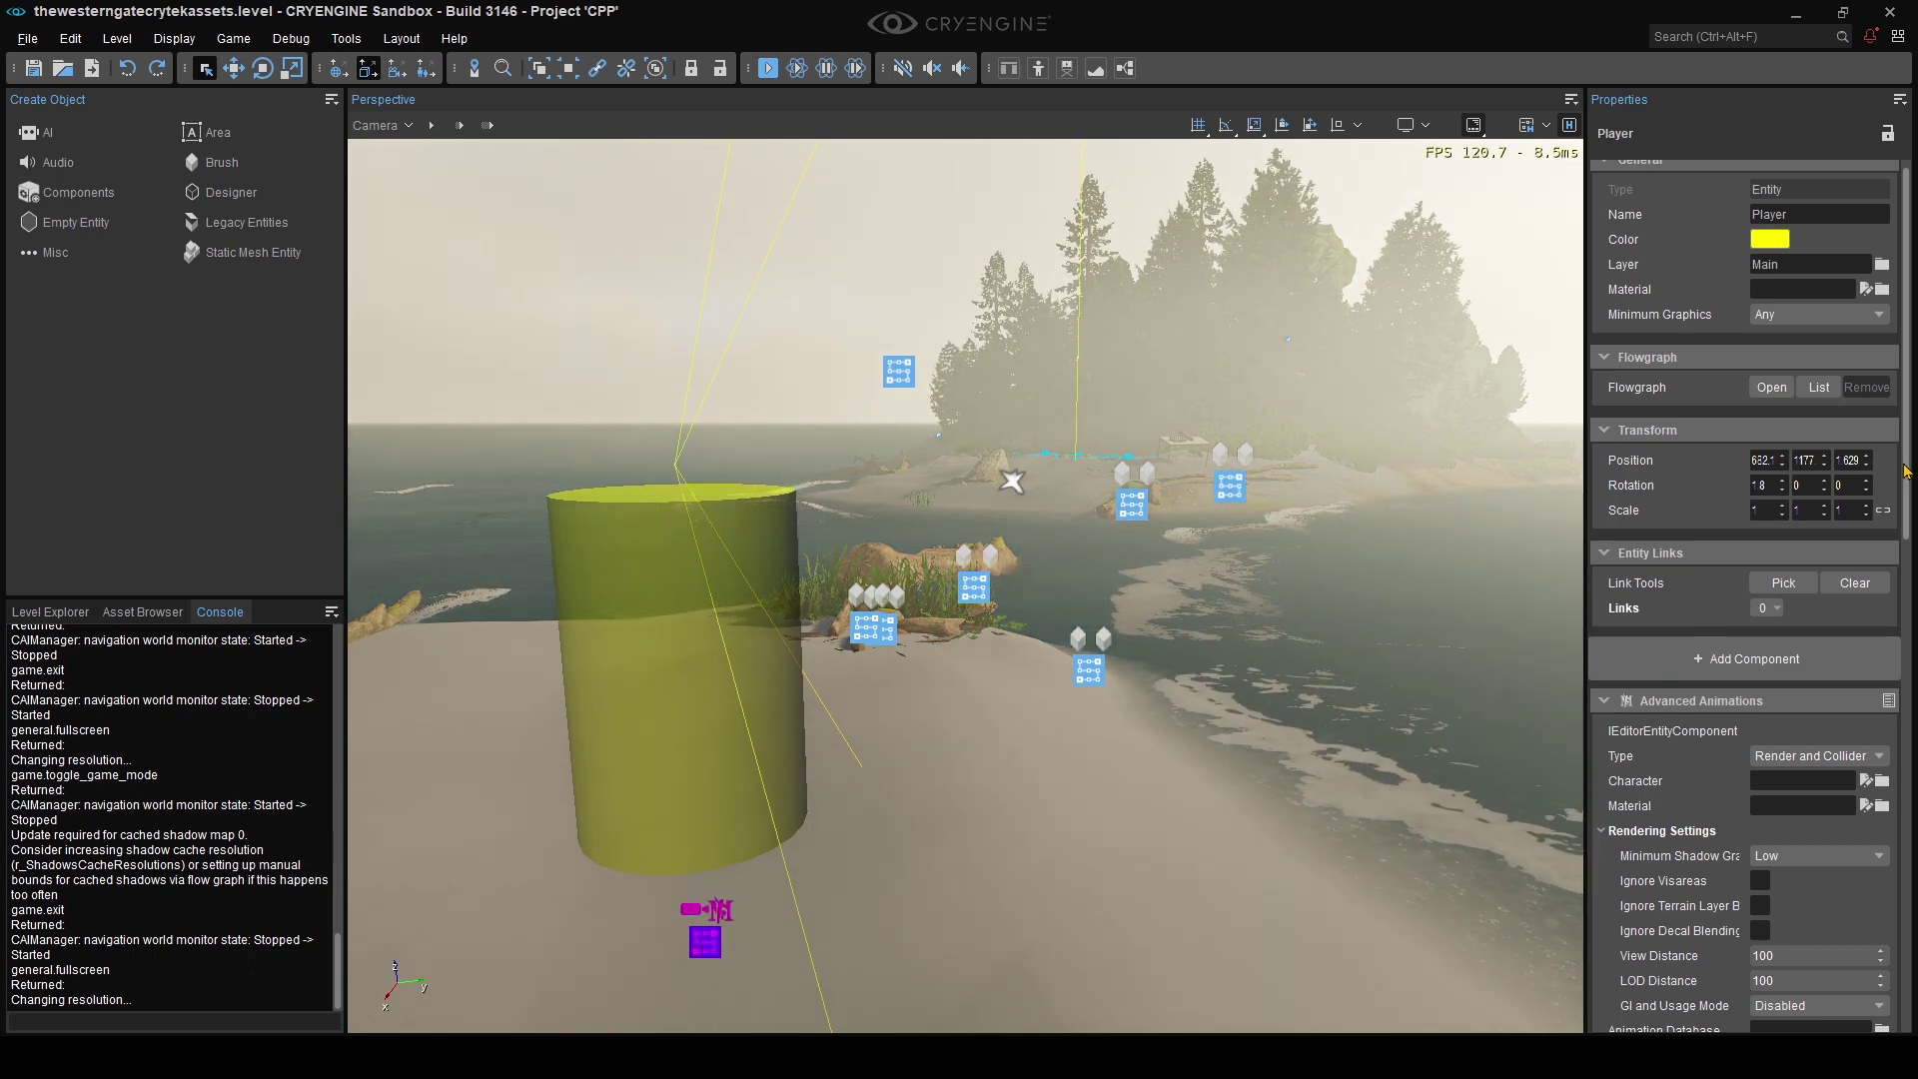
left_click_drag(1898, 374, 1899, 1001)
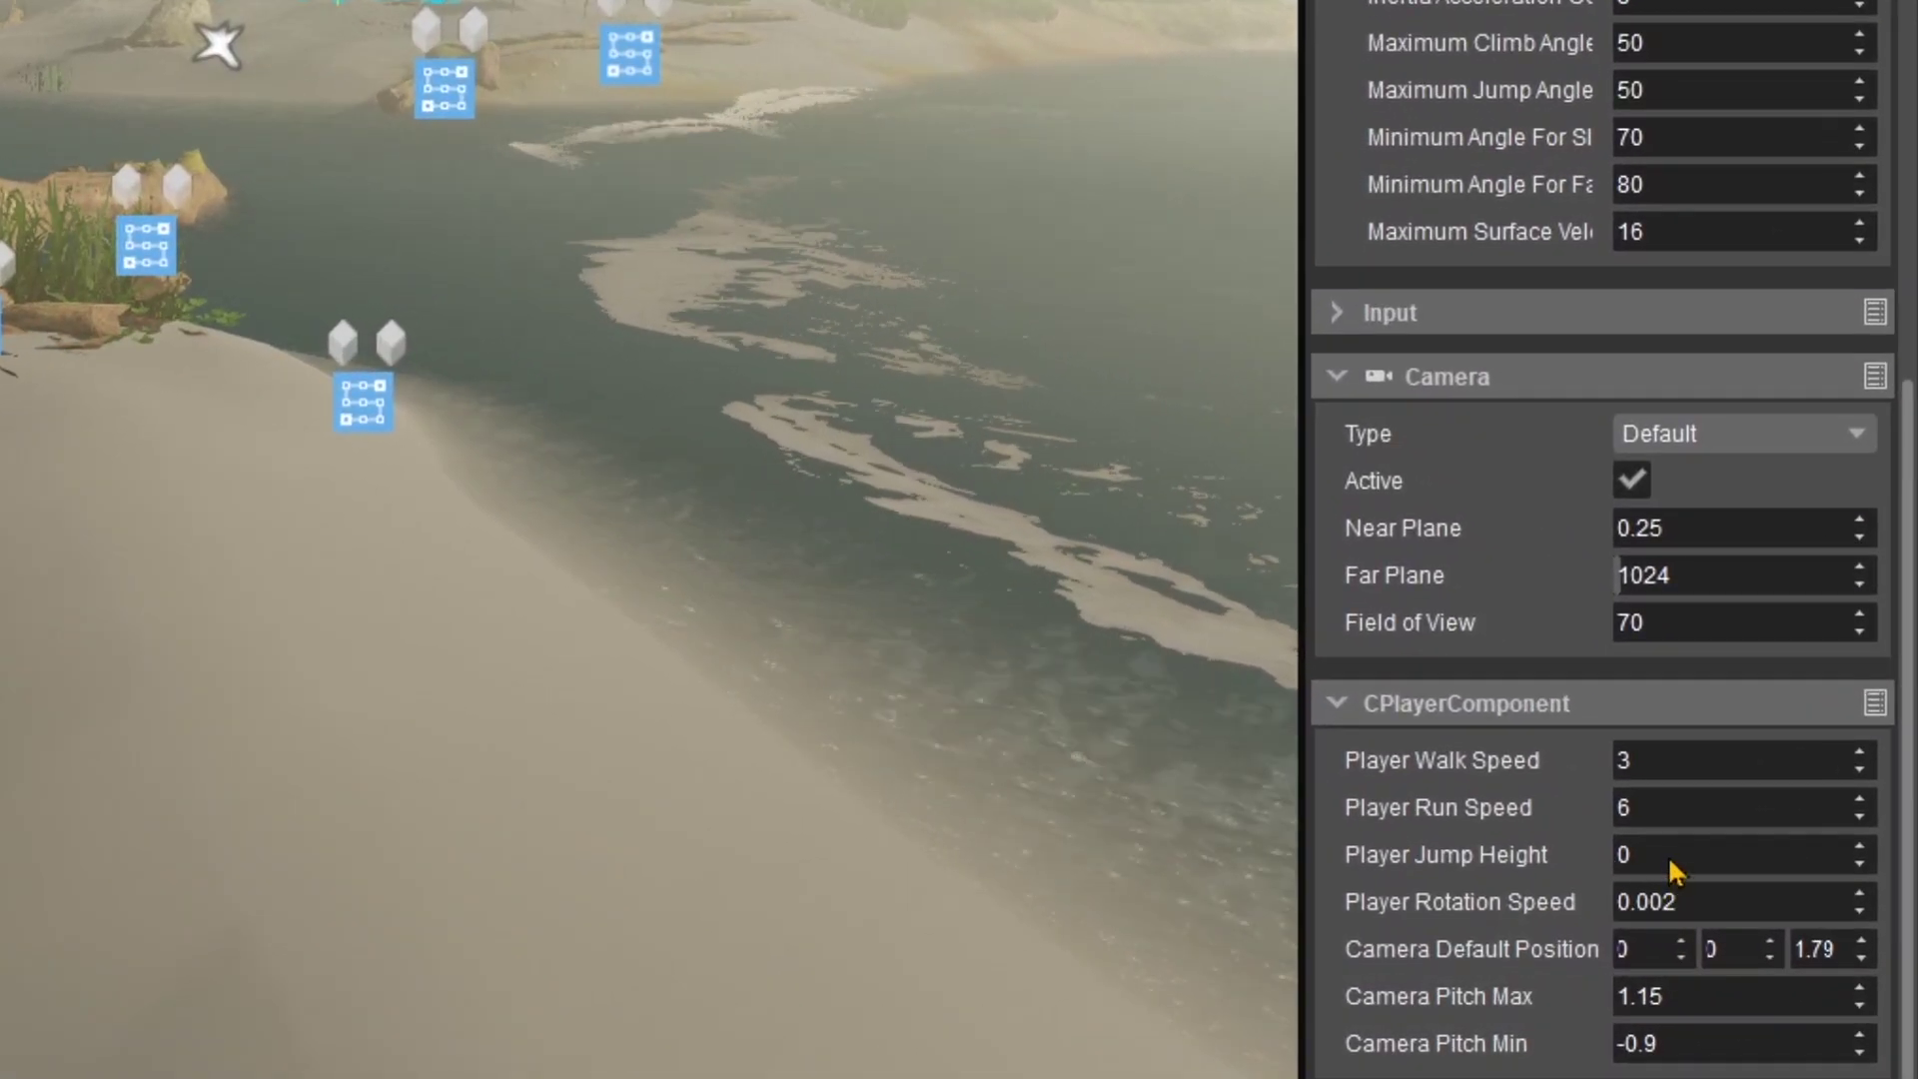
double_click(1674, 862)
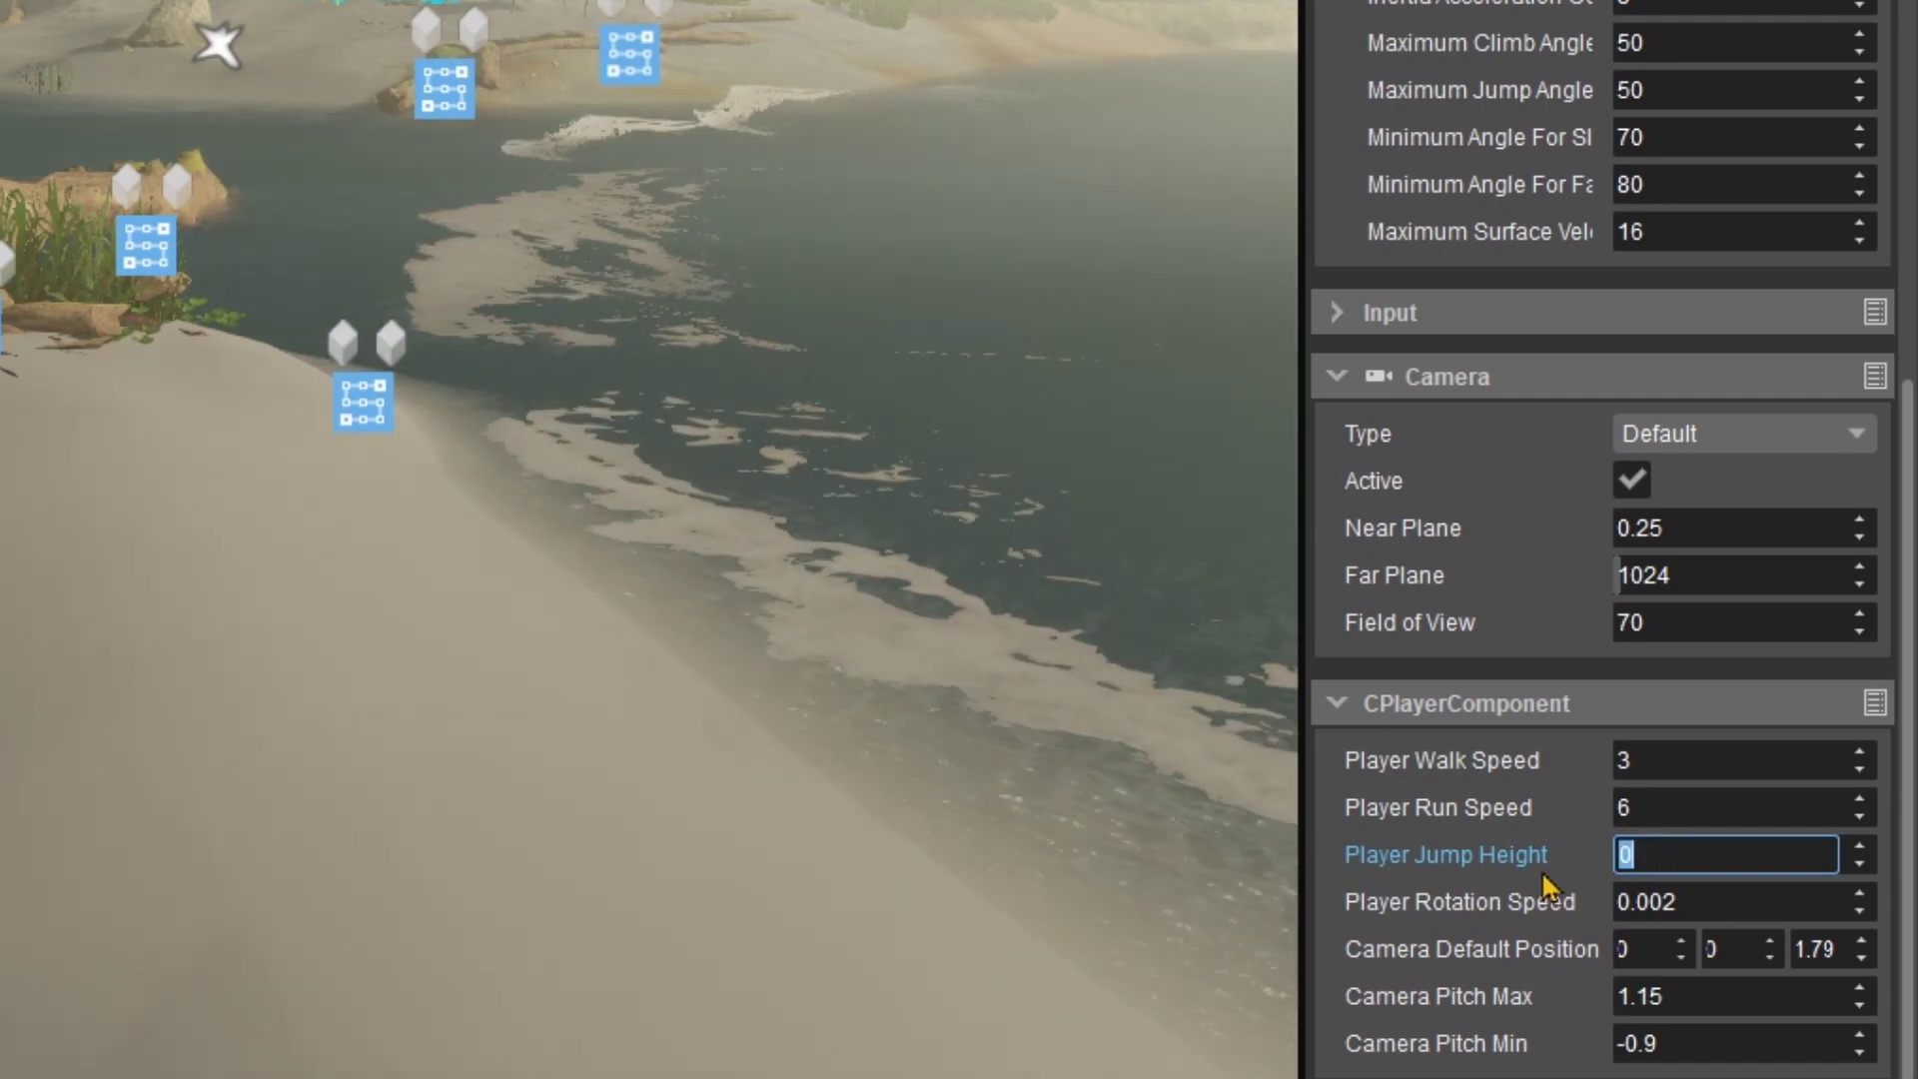
type("1")
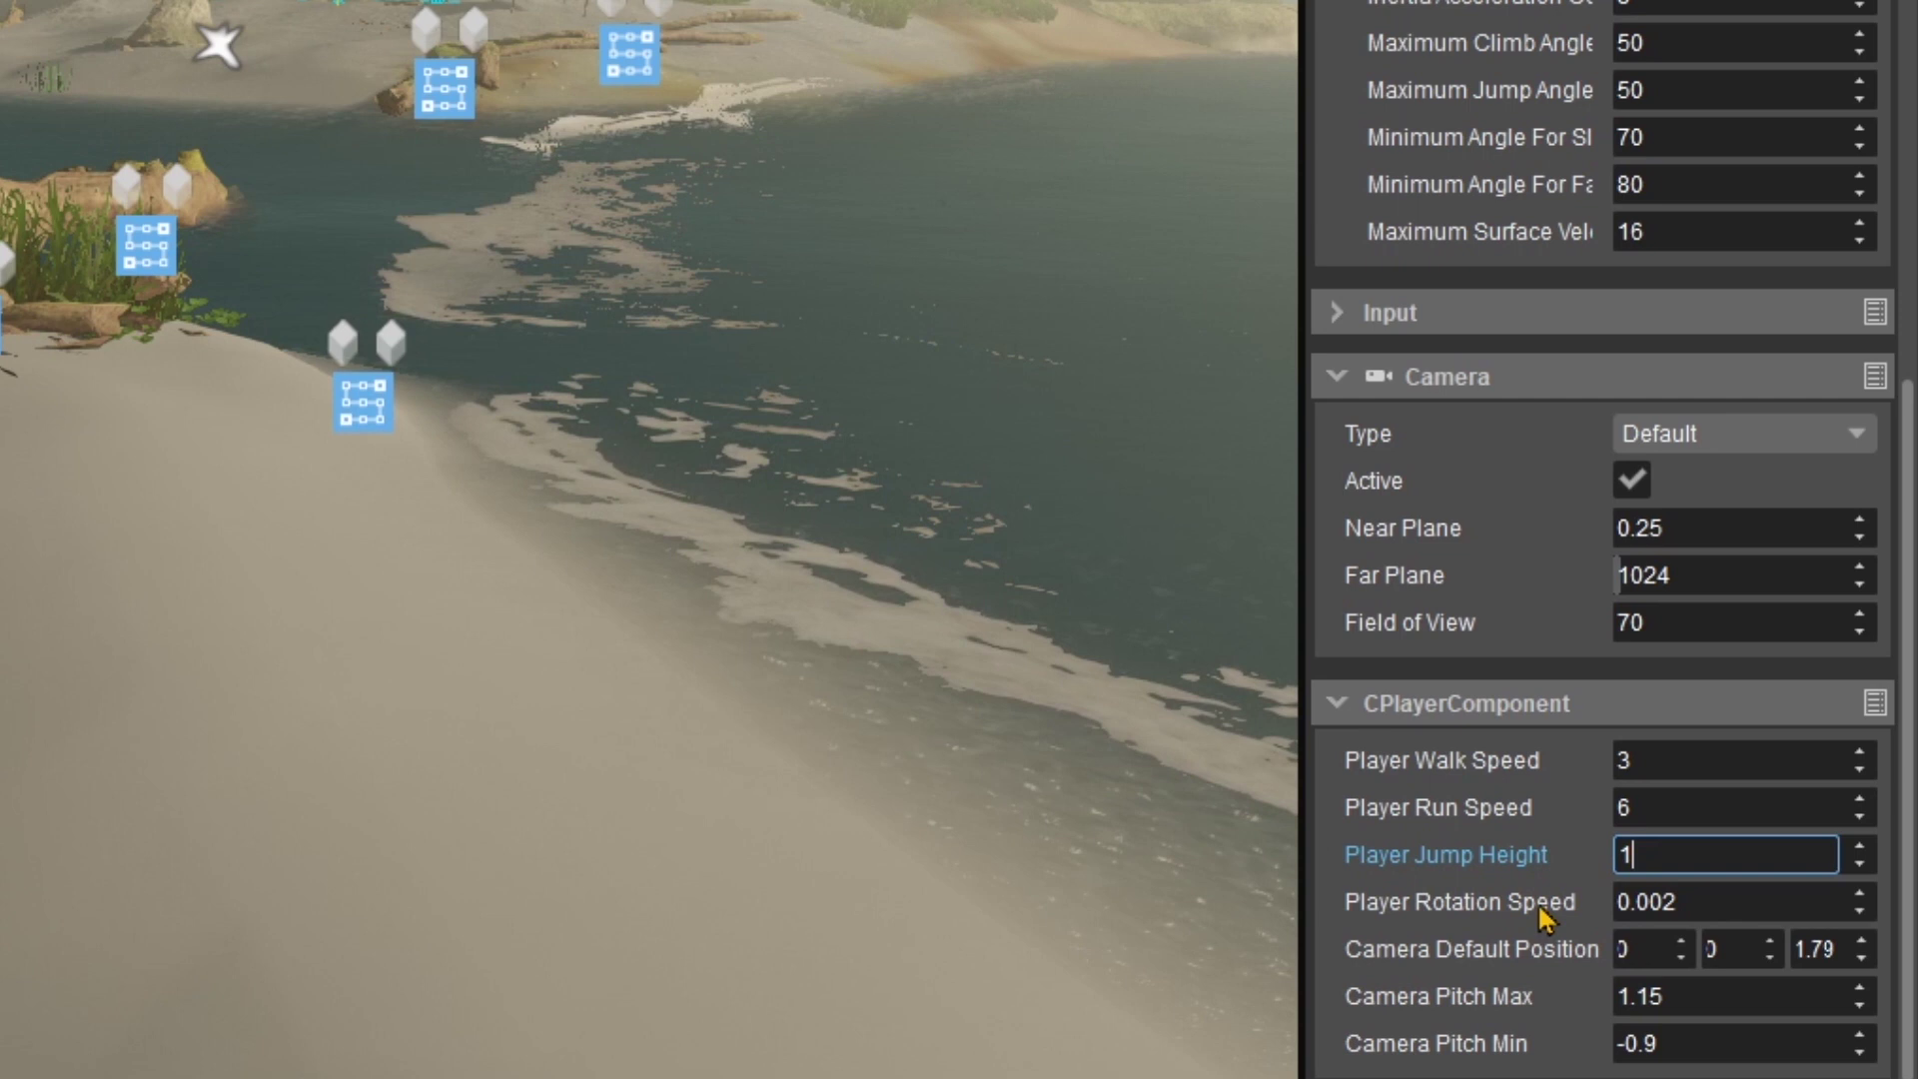
type("00")
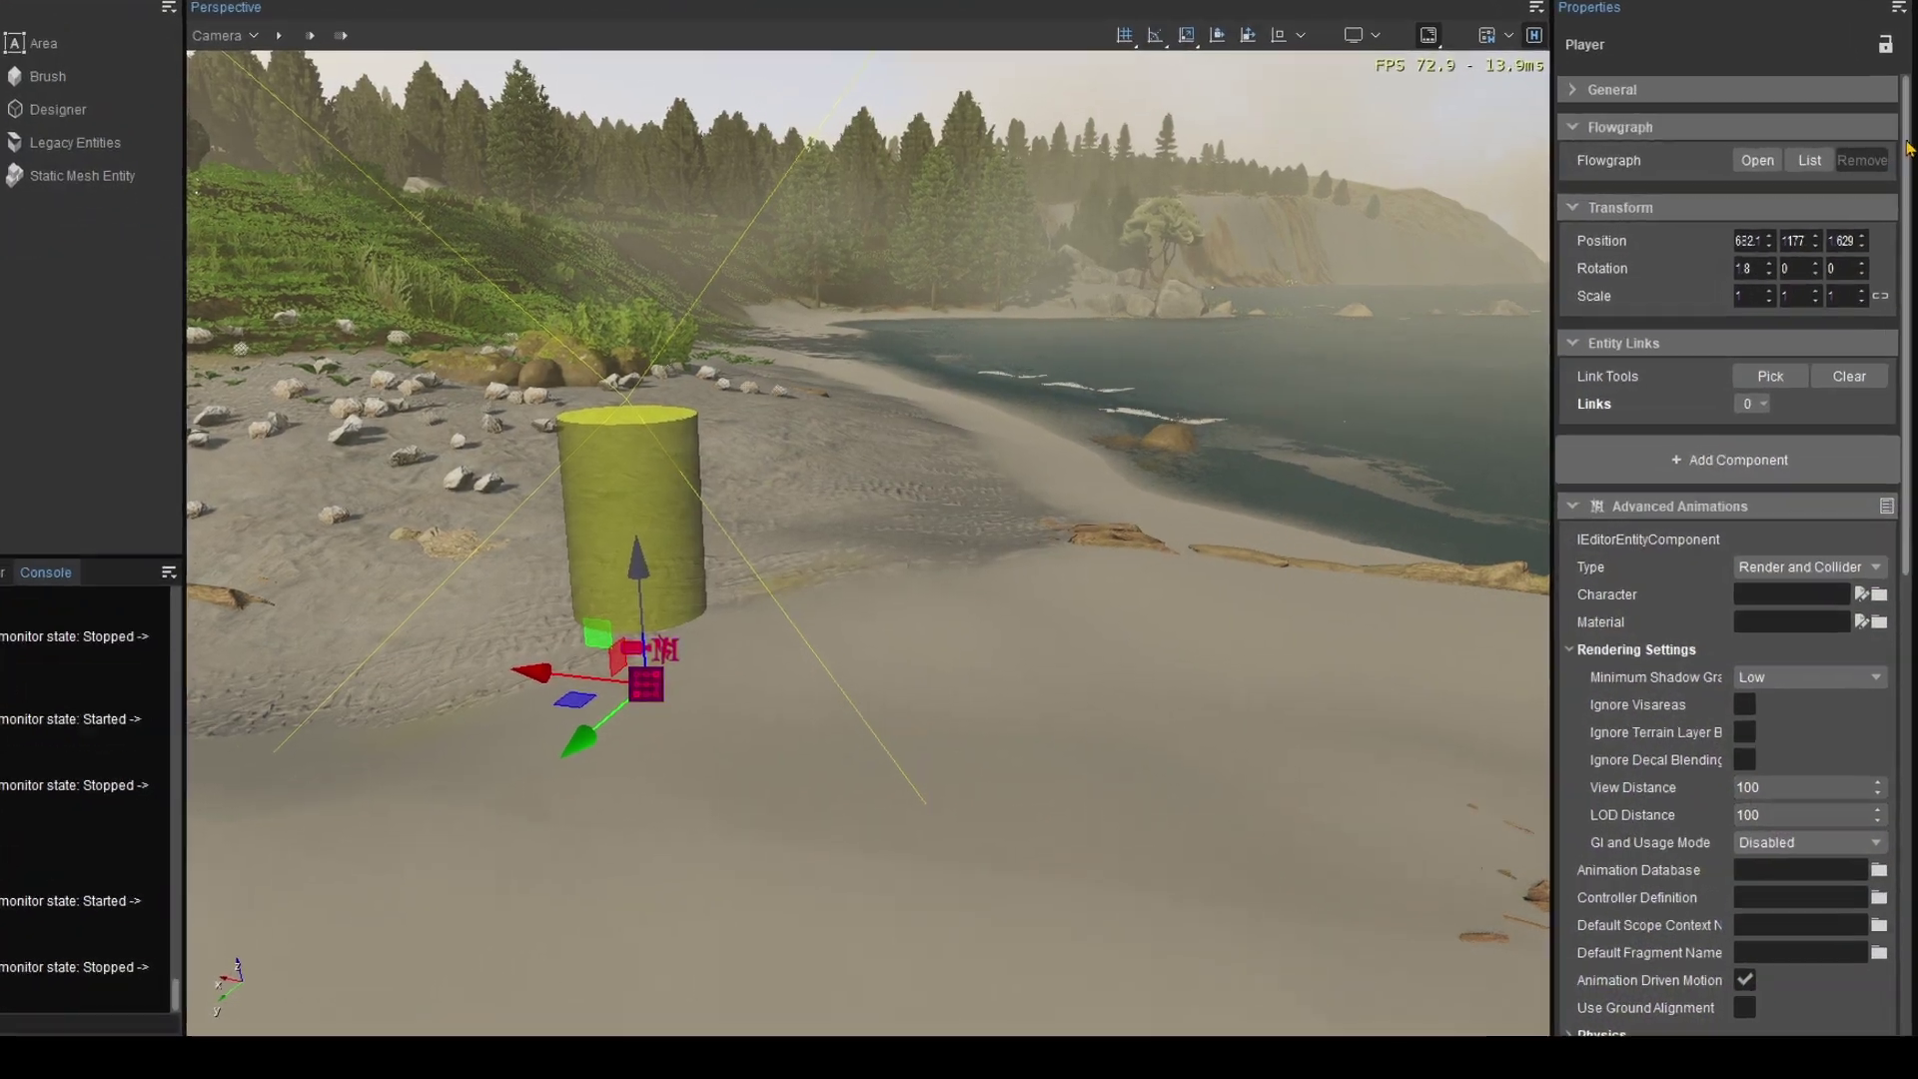
scroll(1787, 449, "down", 5)
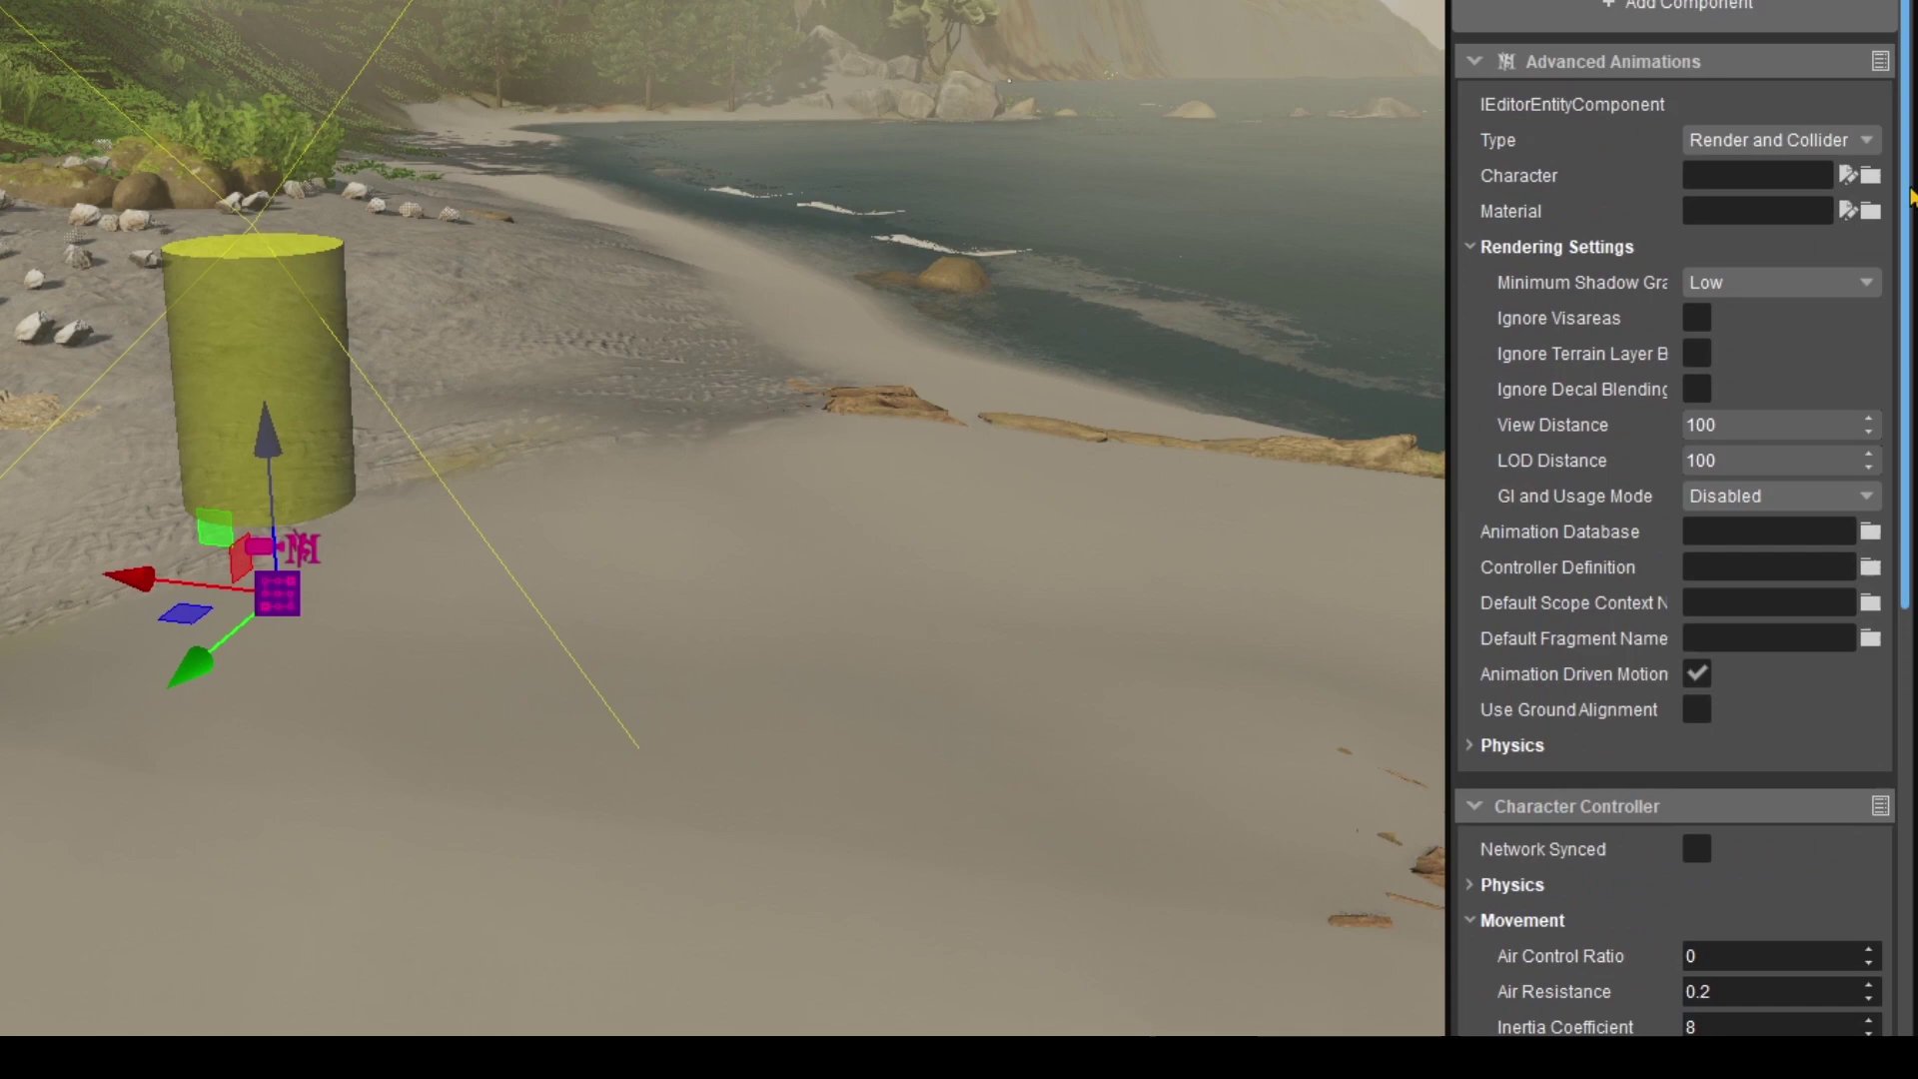
scroll(1788, 450, "down", 5)
- Set Player Jump Height to 2, then play the level with Ctrl+G, walk, and exit
double_click(1671, 818)
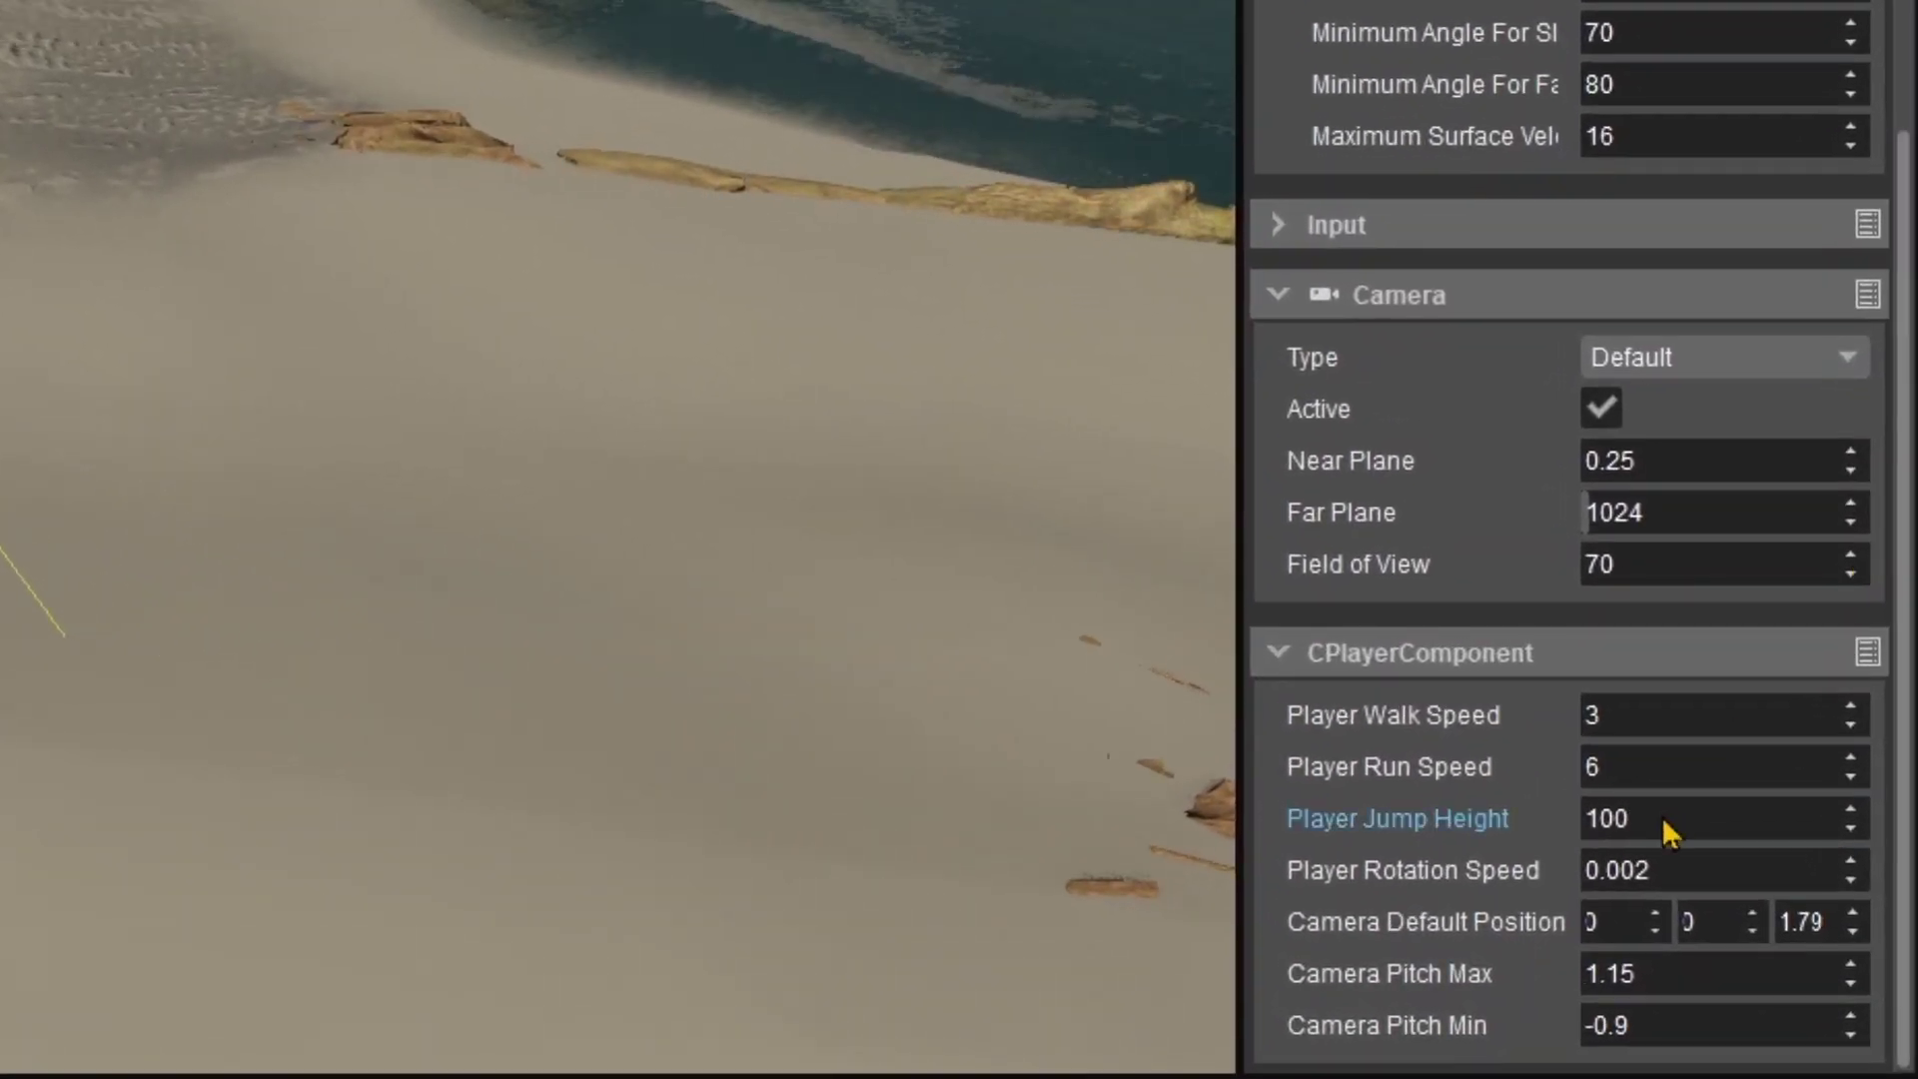
type("2")
key("Return")
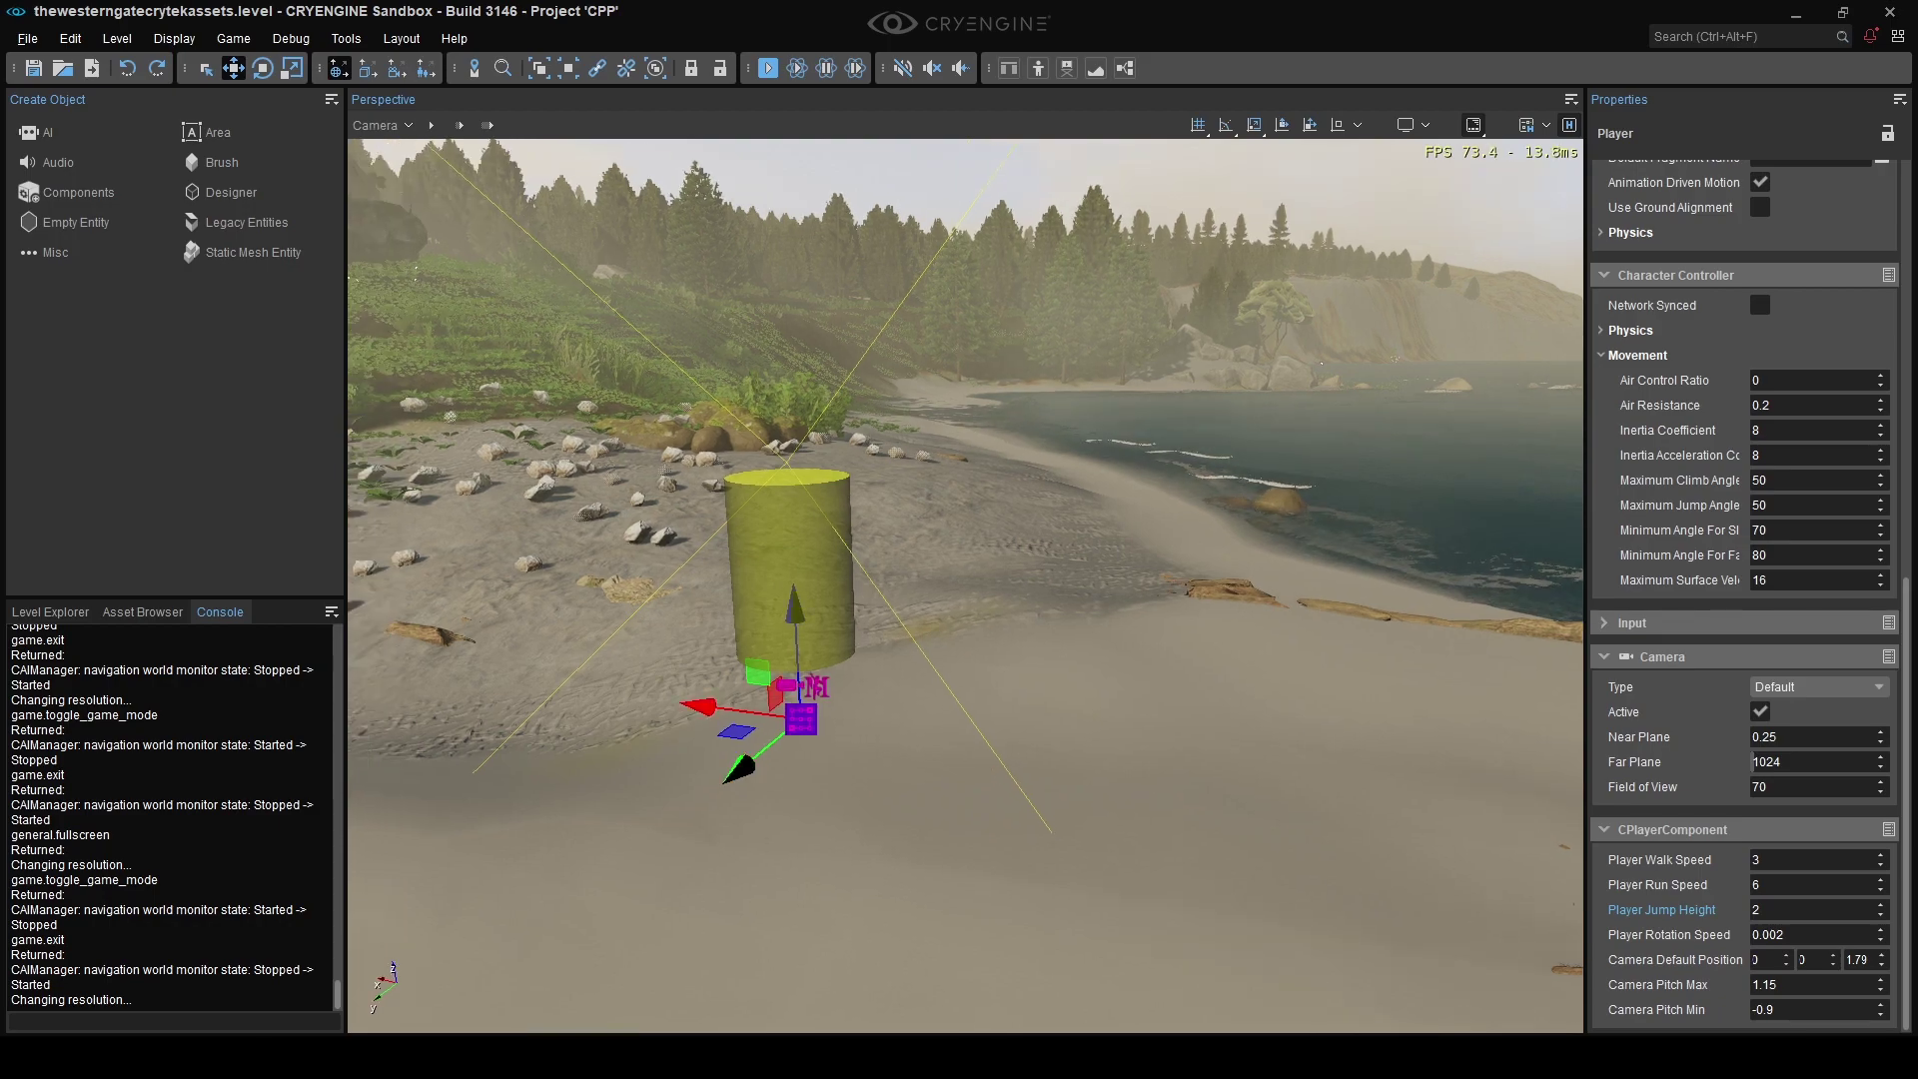
key("ctrl+g")
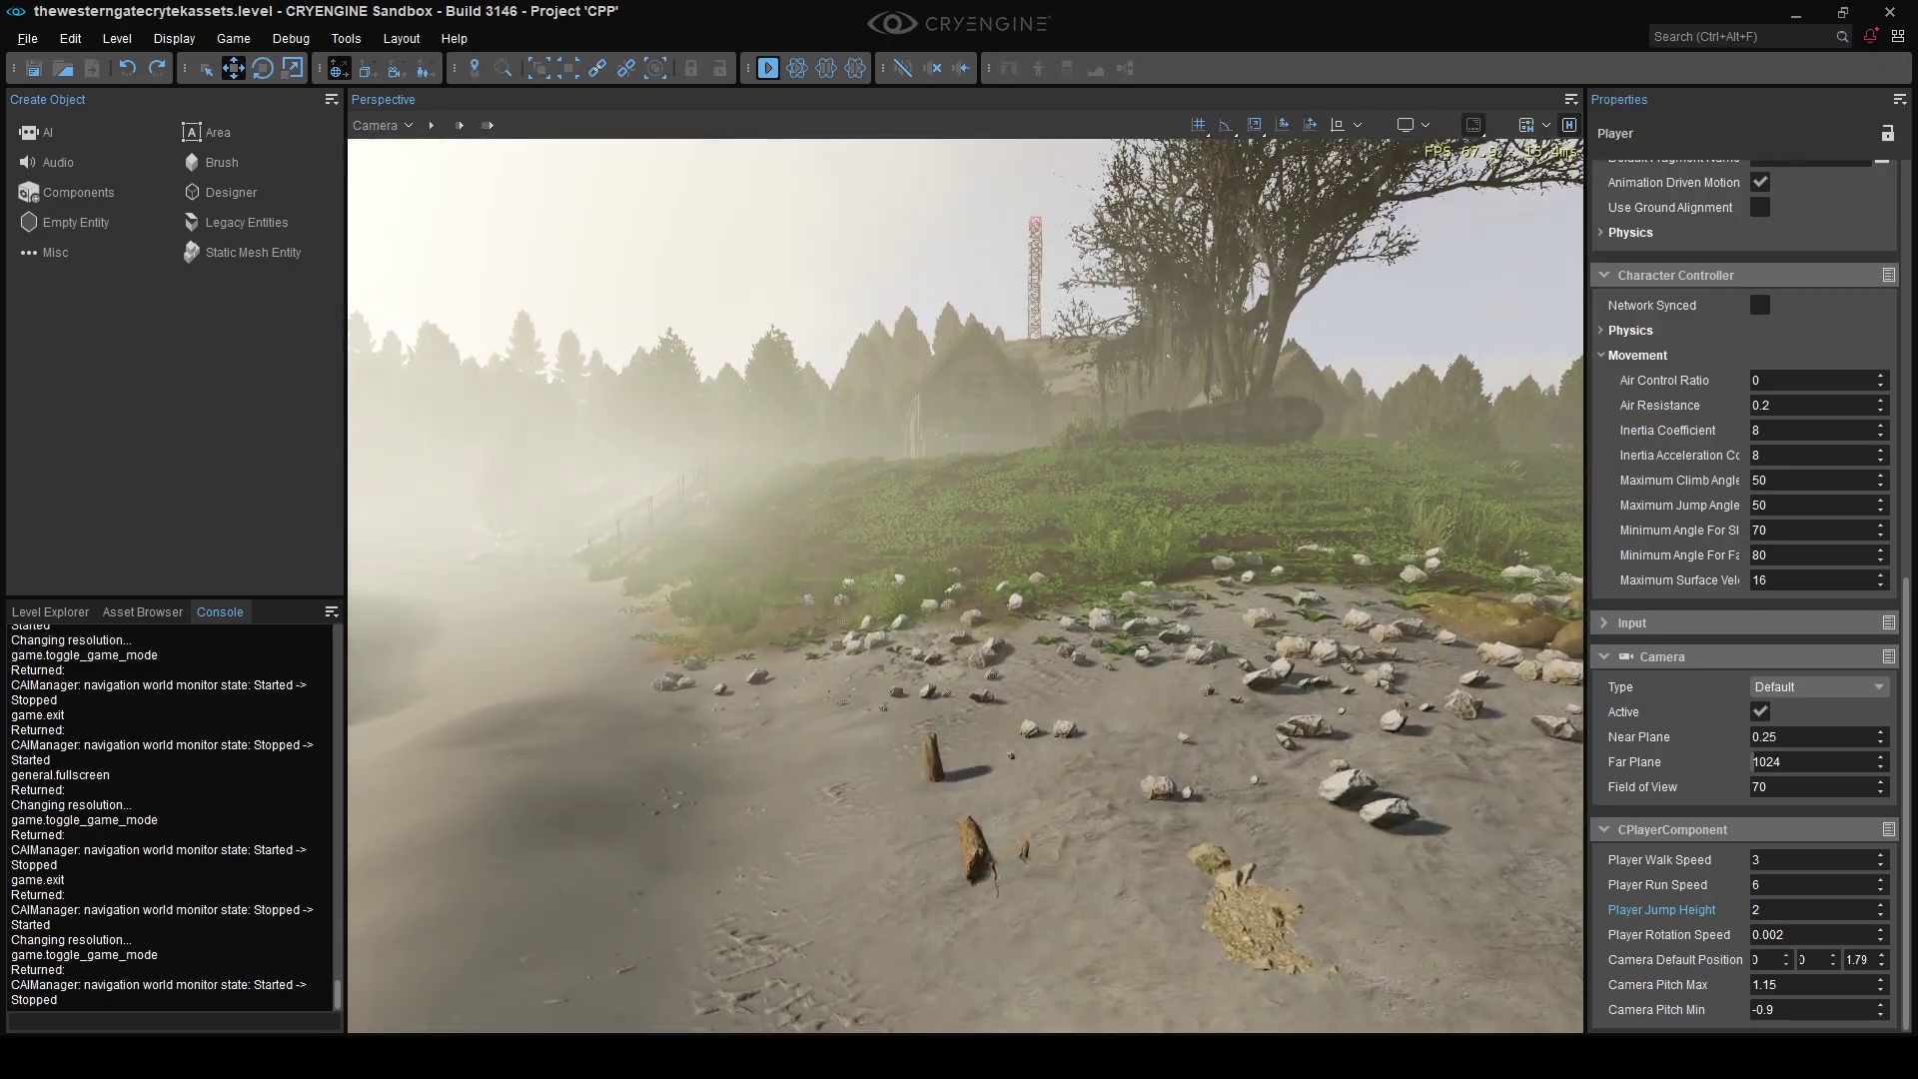
key("d")
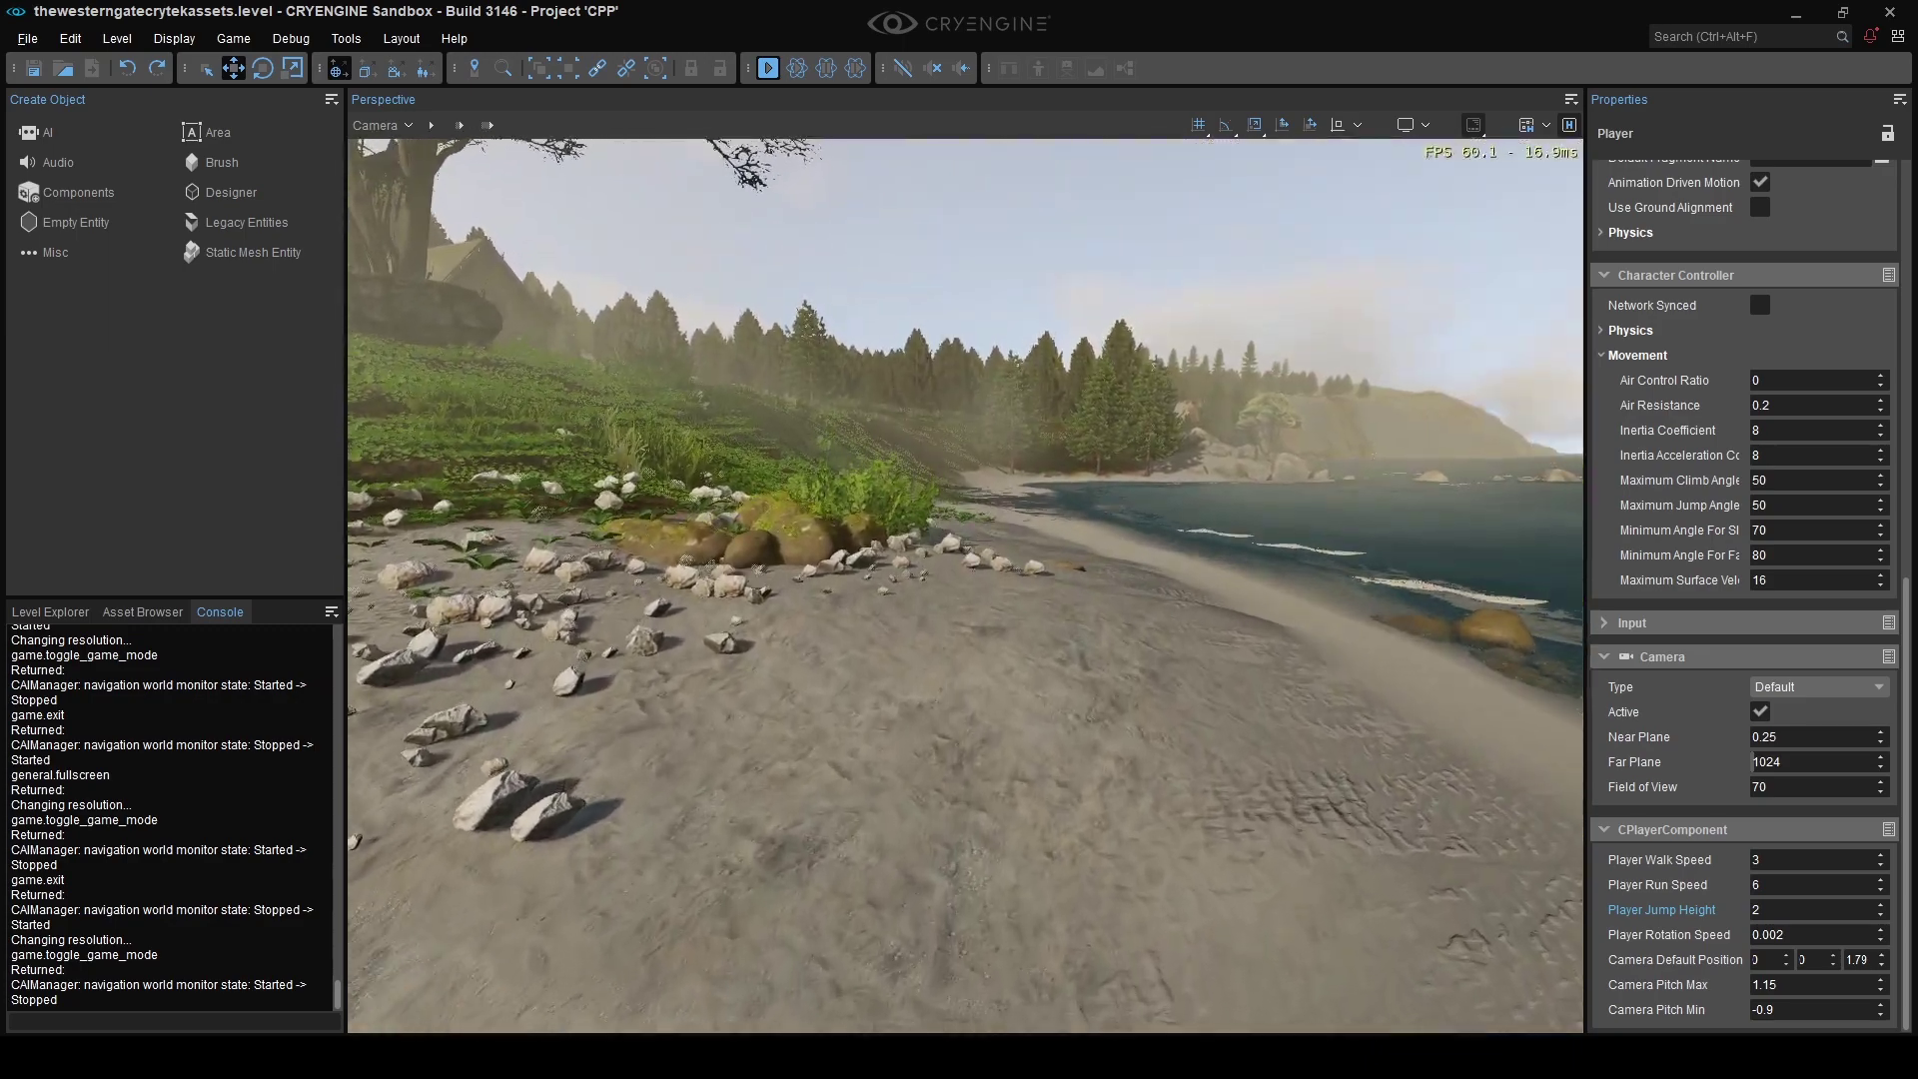
key("w")
key("Escape")
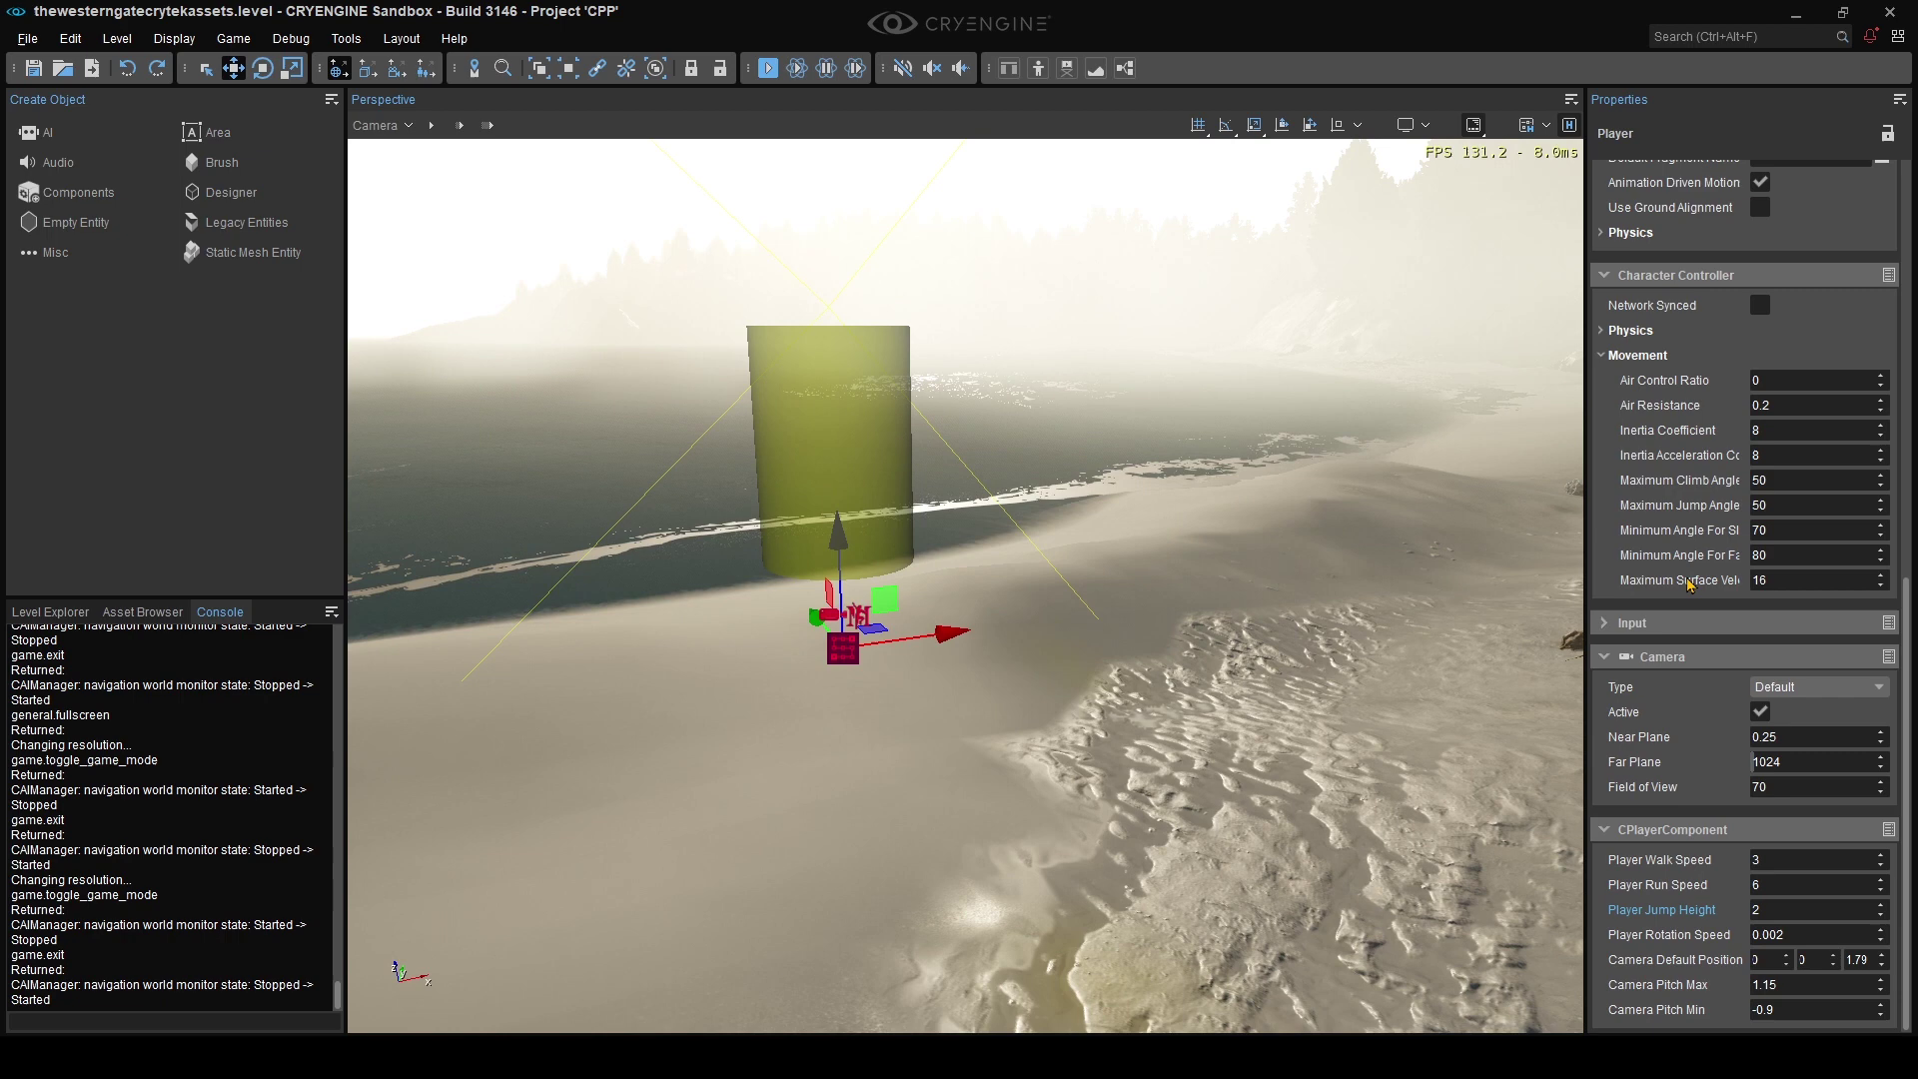
scroll(1905, 679, "up", 1)
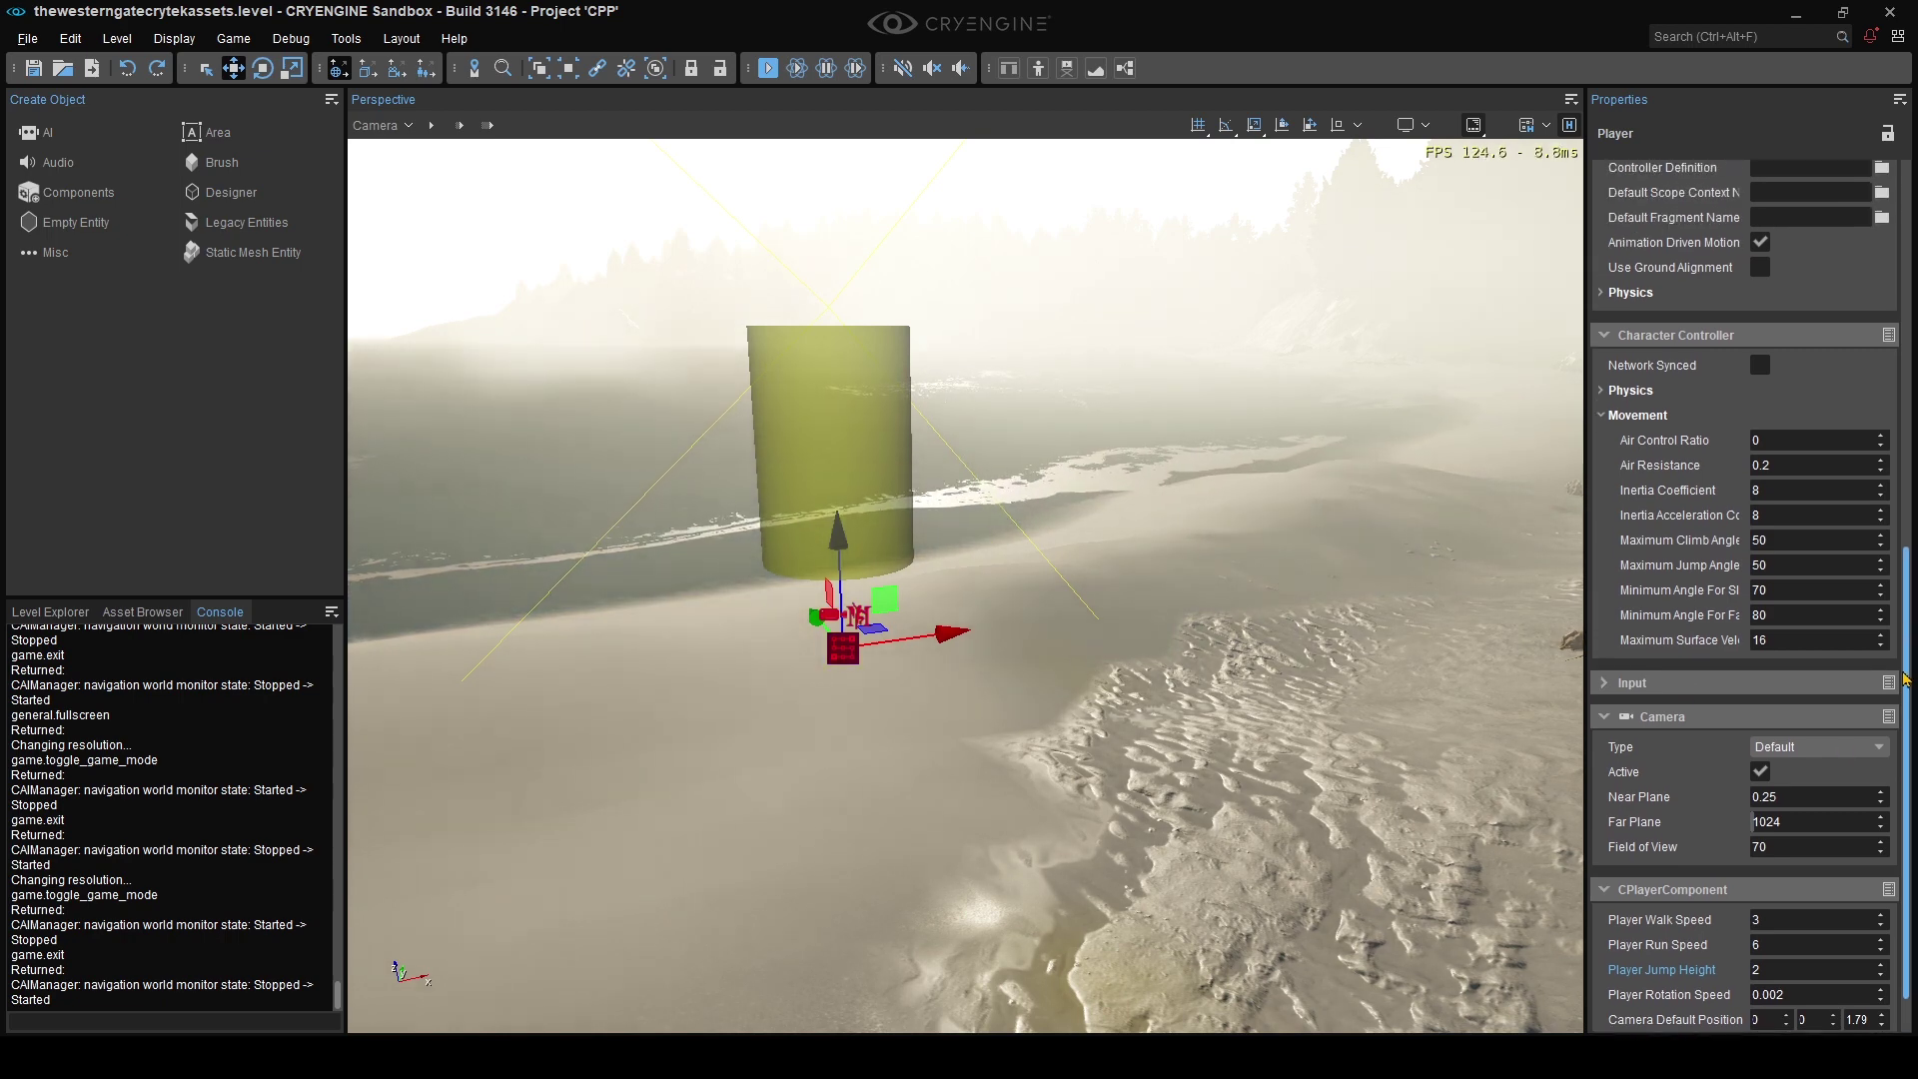
scroll(1905, 679, "up", 2)
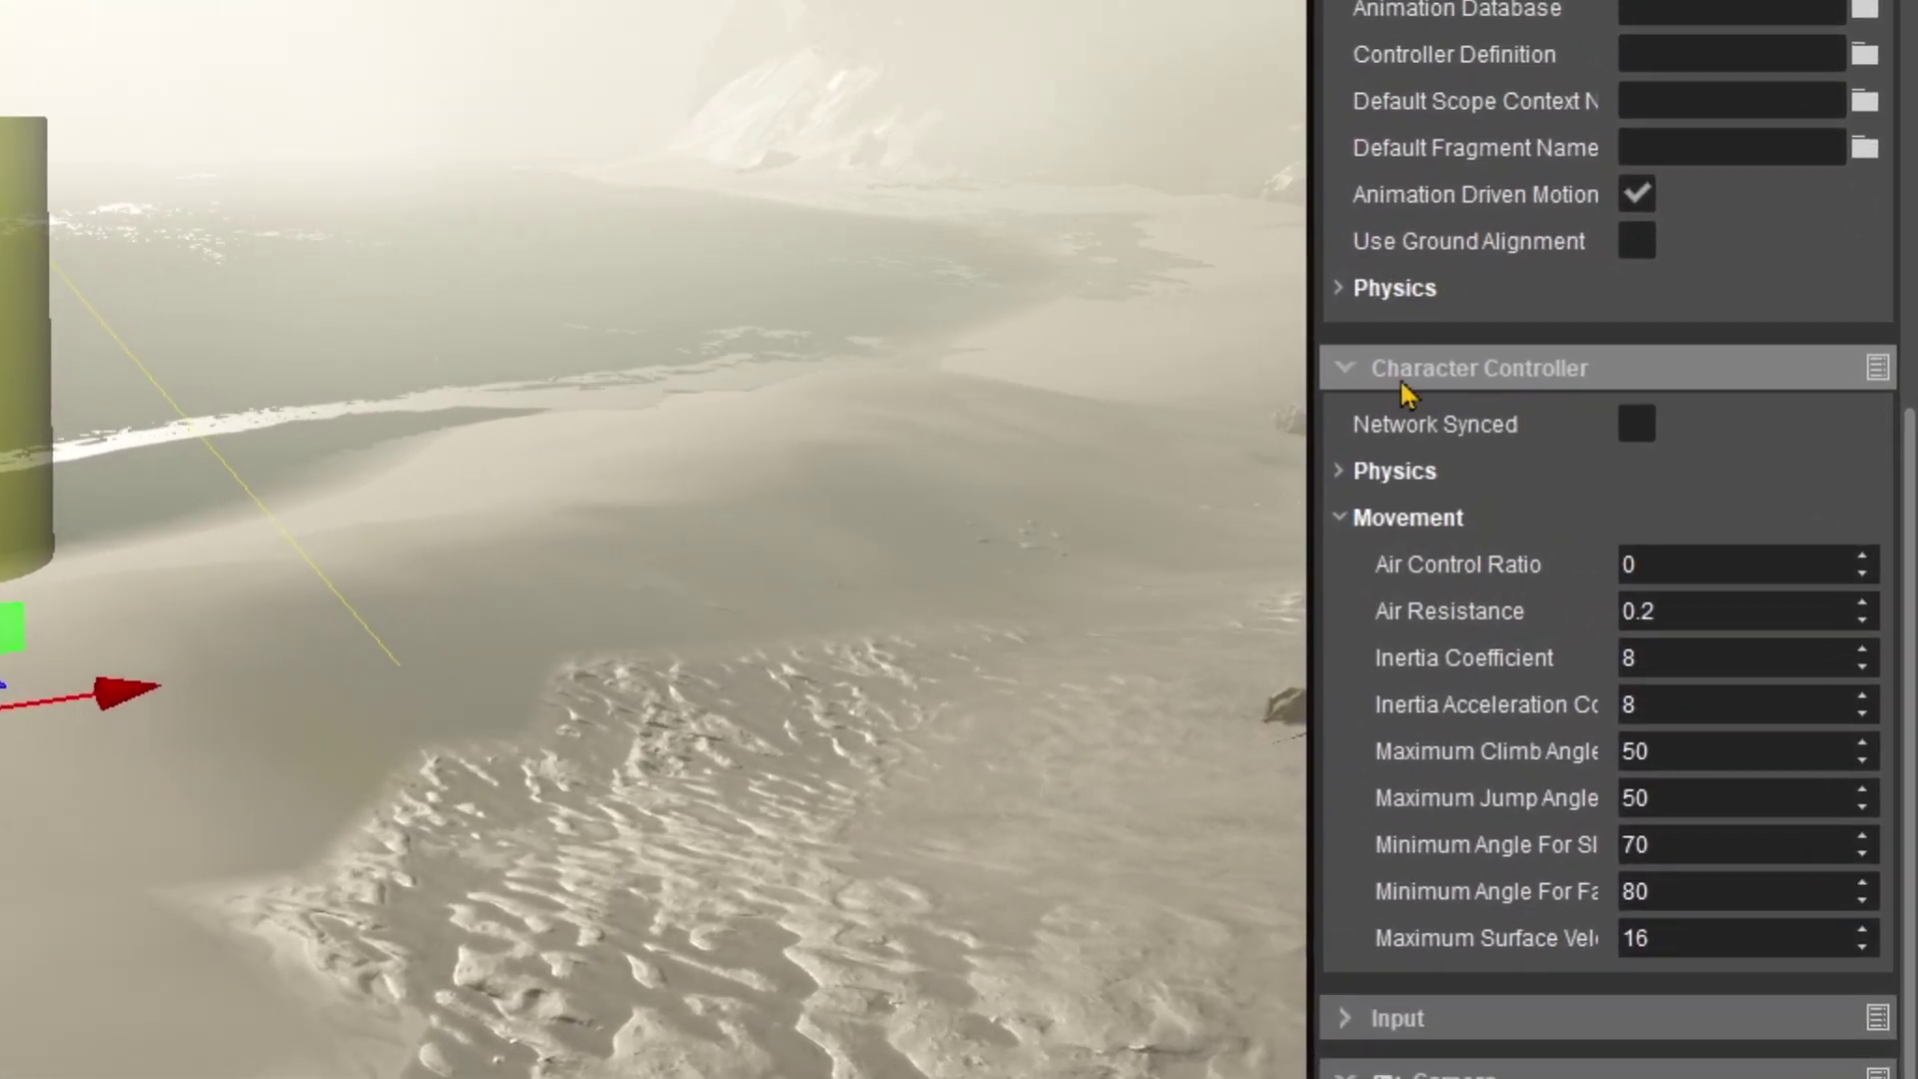
- Set the player's Air Control Ratio to 1 and test it in a play session
left_click(1484, 570)
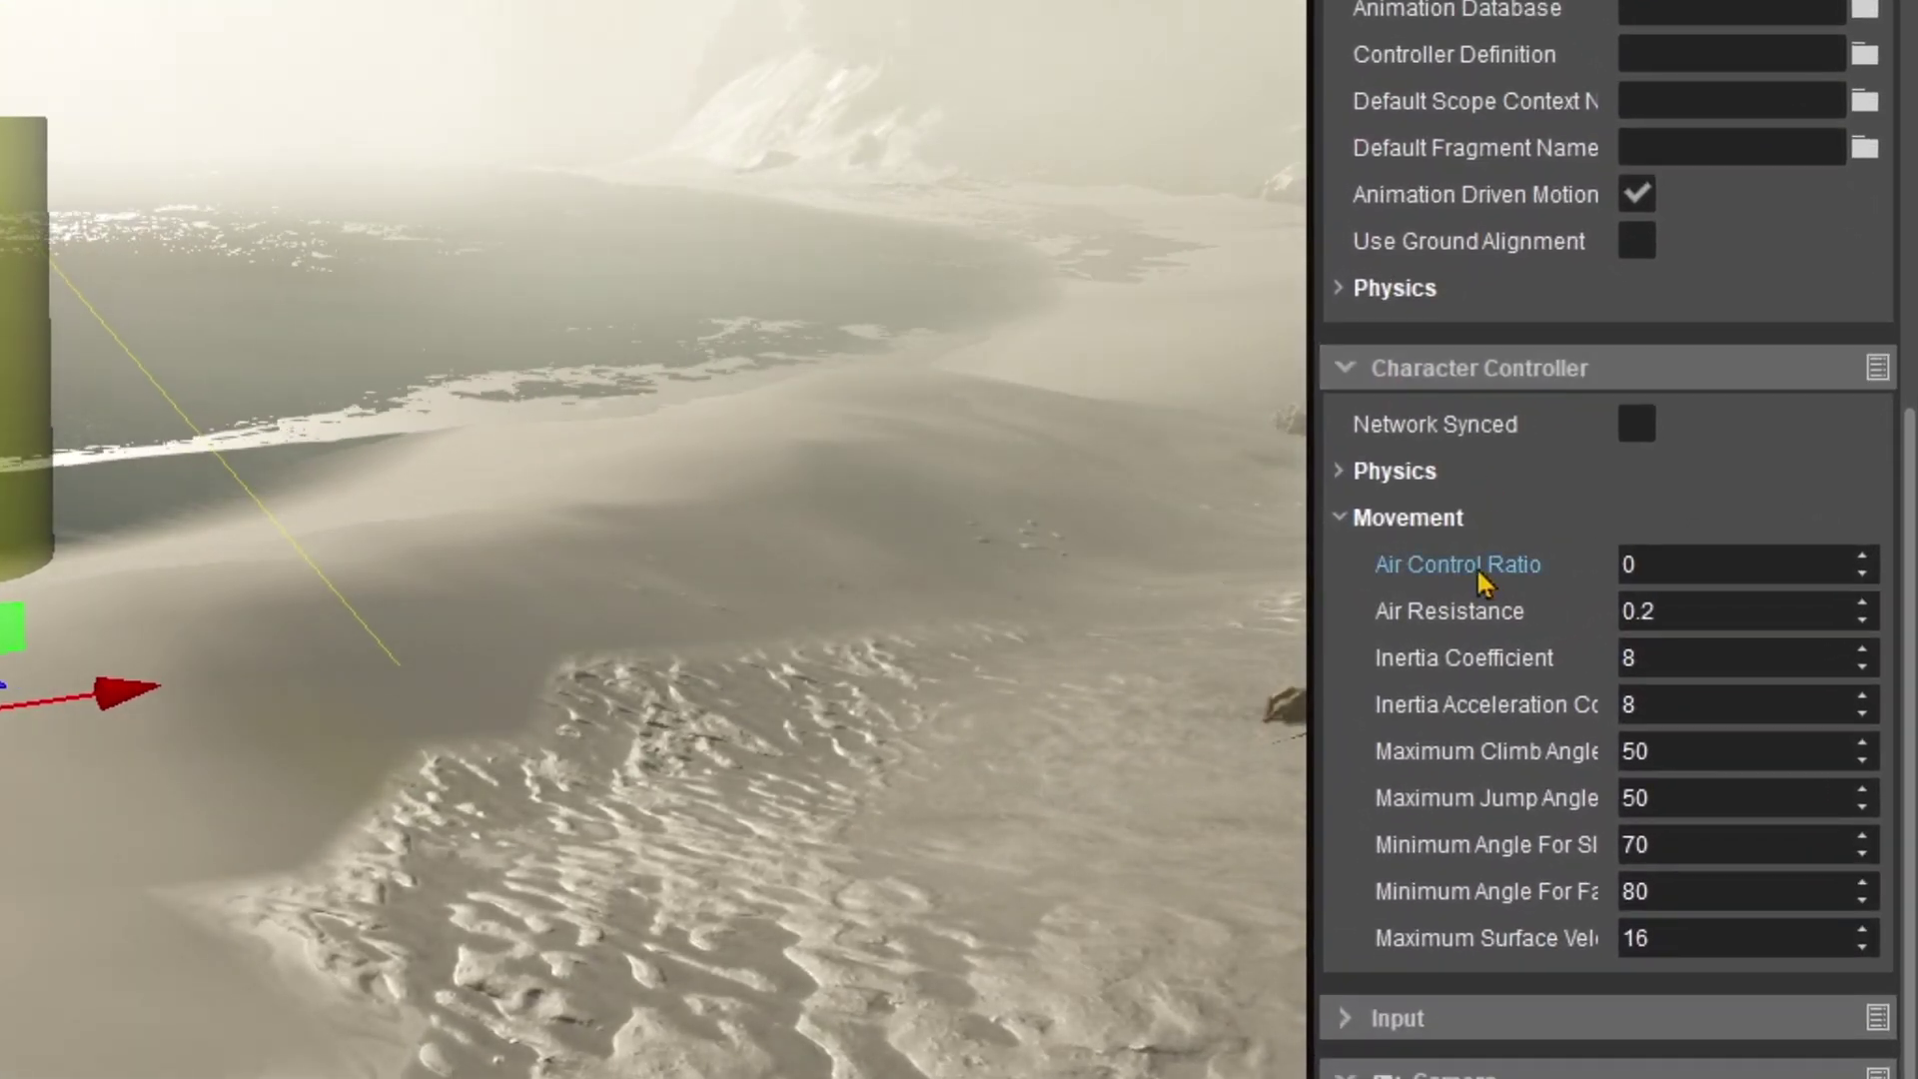
double_click(1660, 566)
type("1")
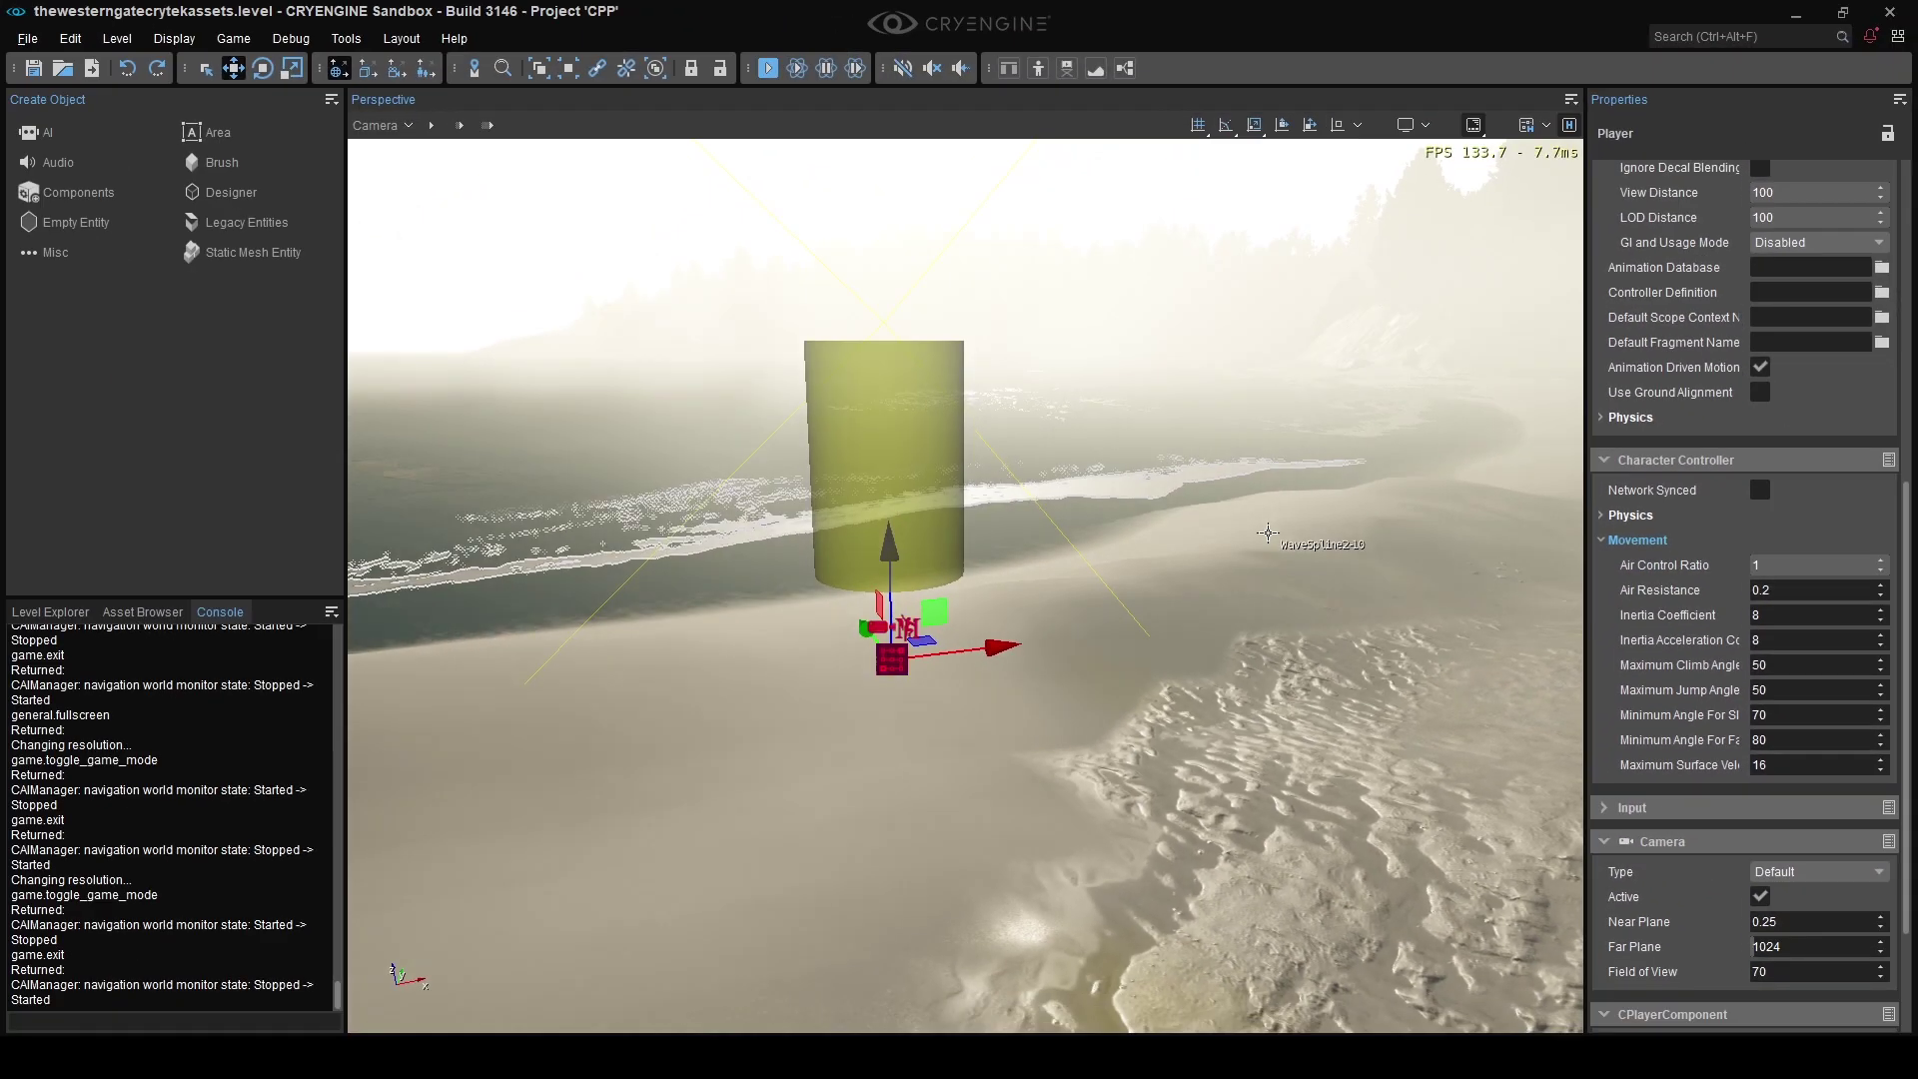
key("ctrl+g")
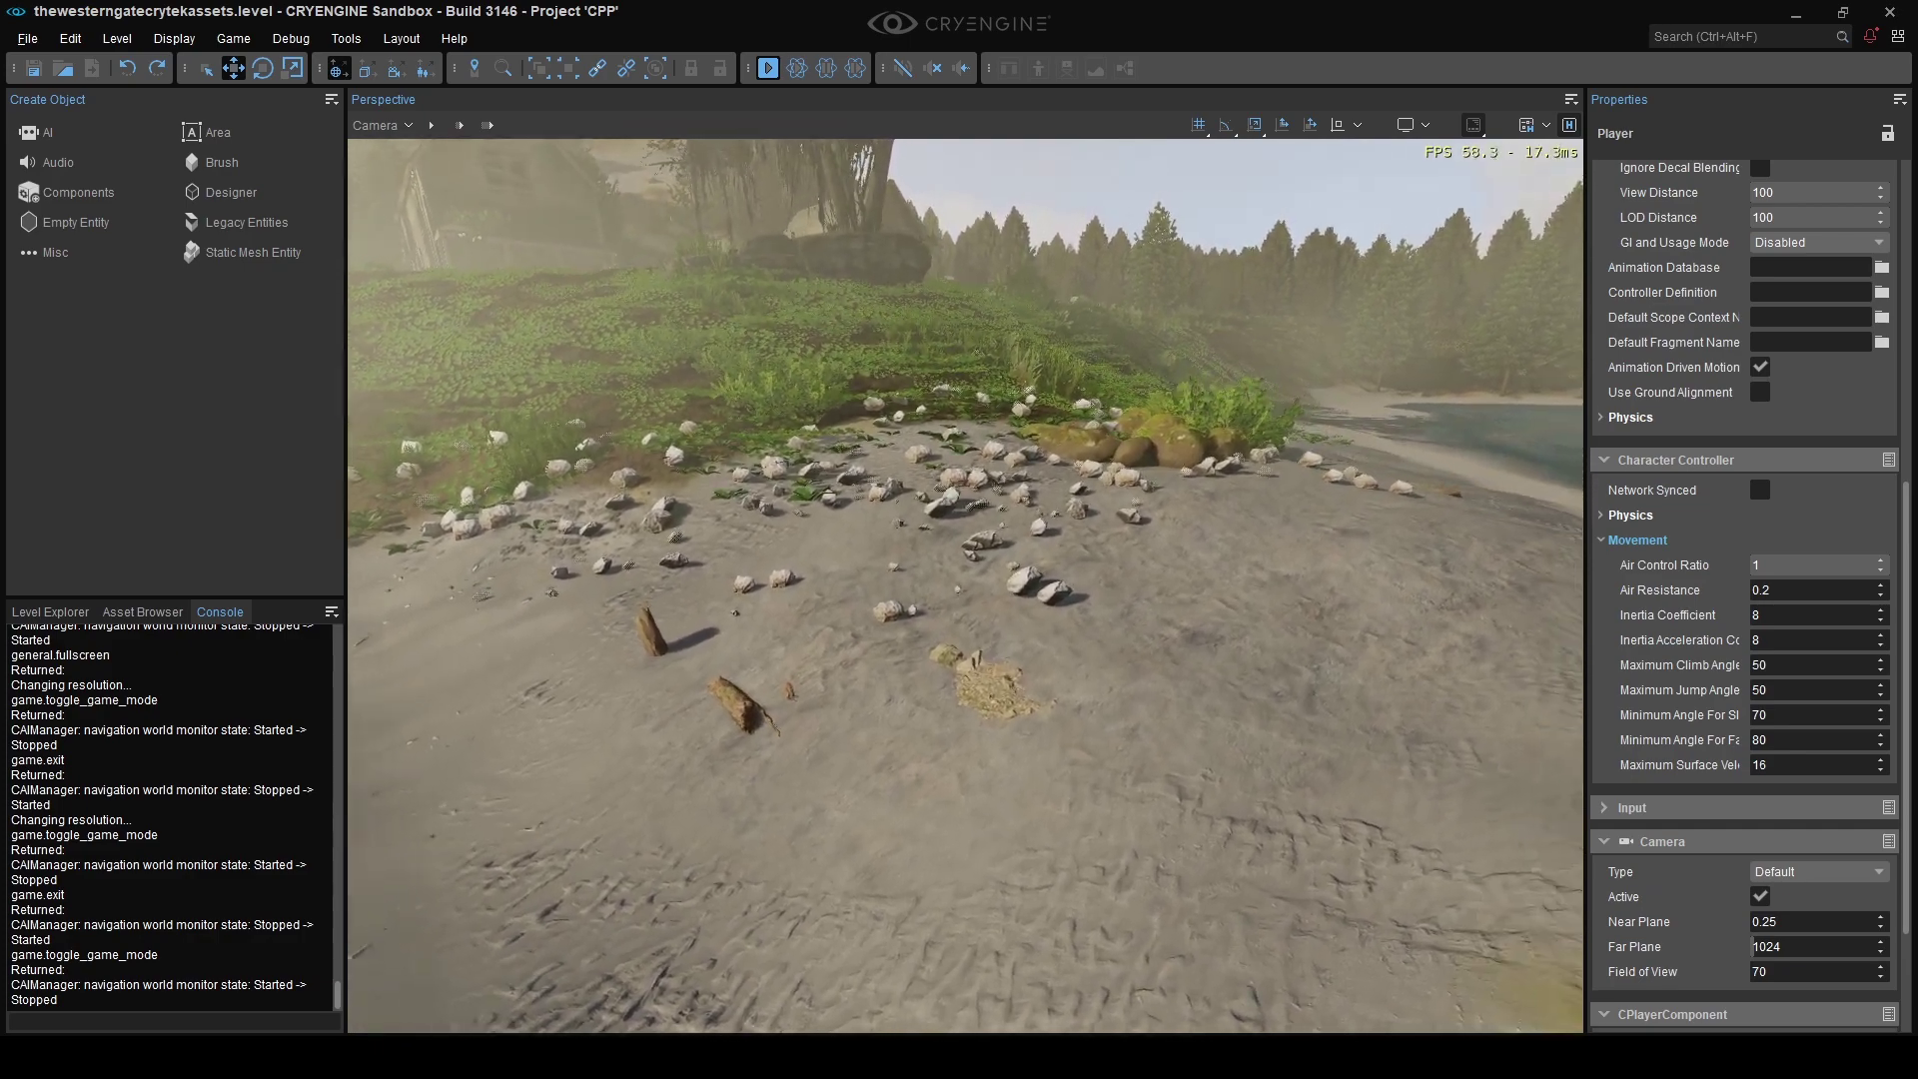
key("Escape")
type("0.1")
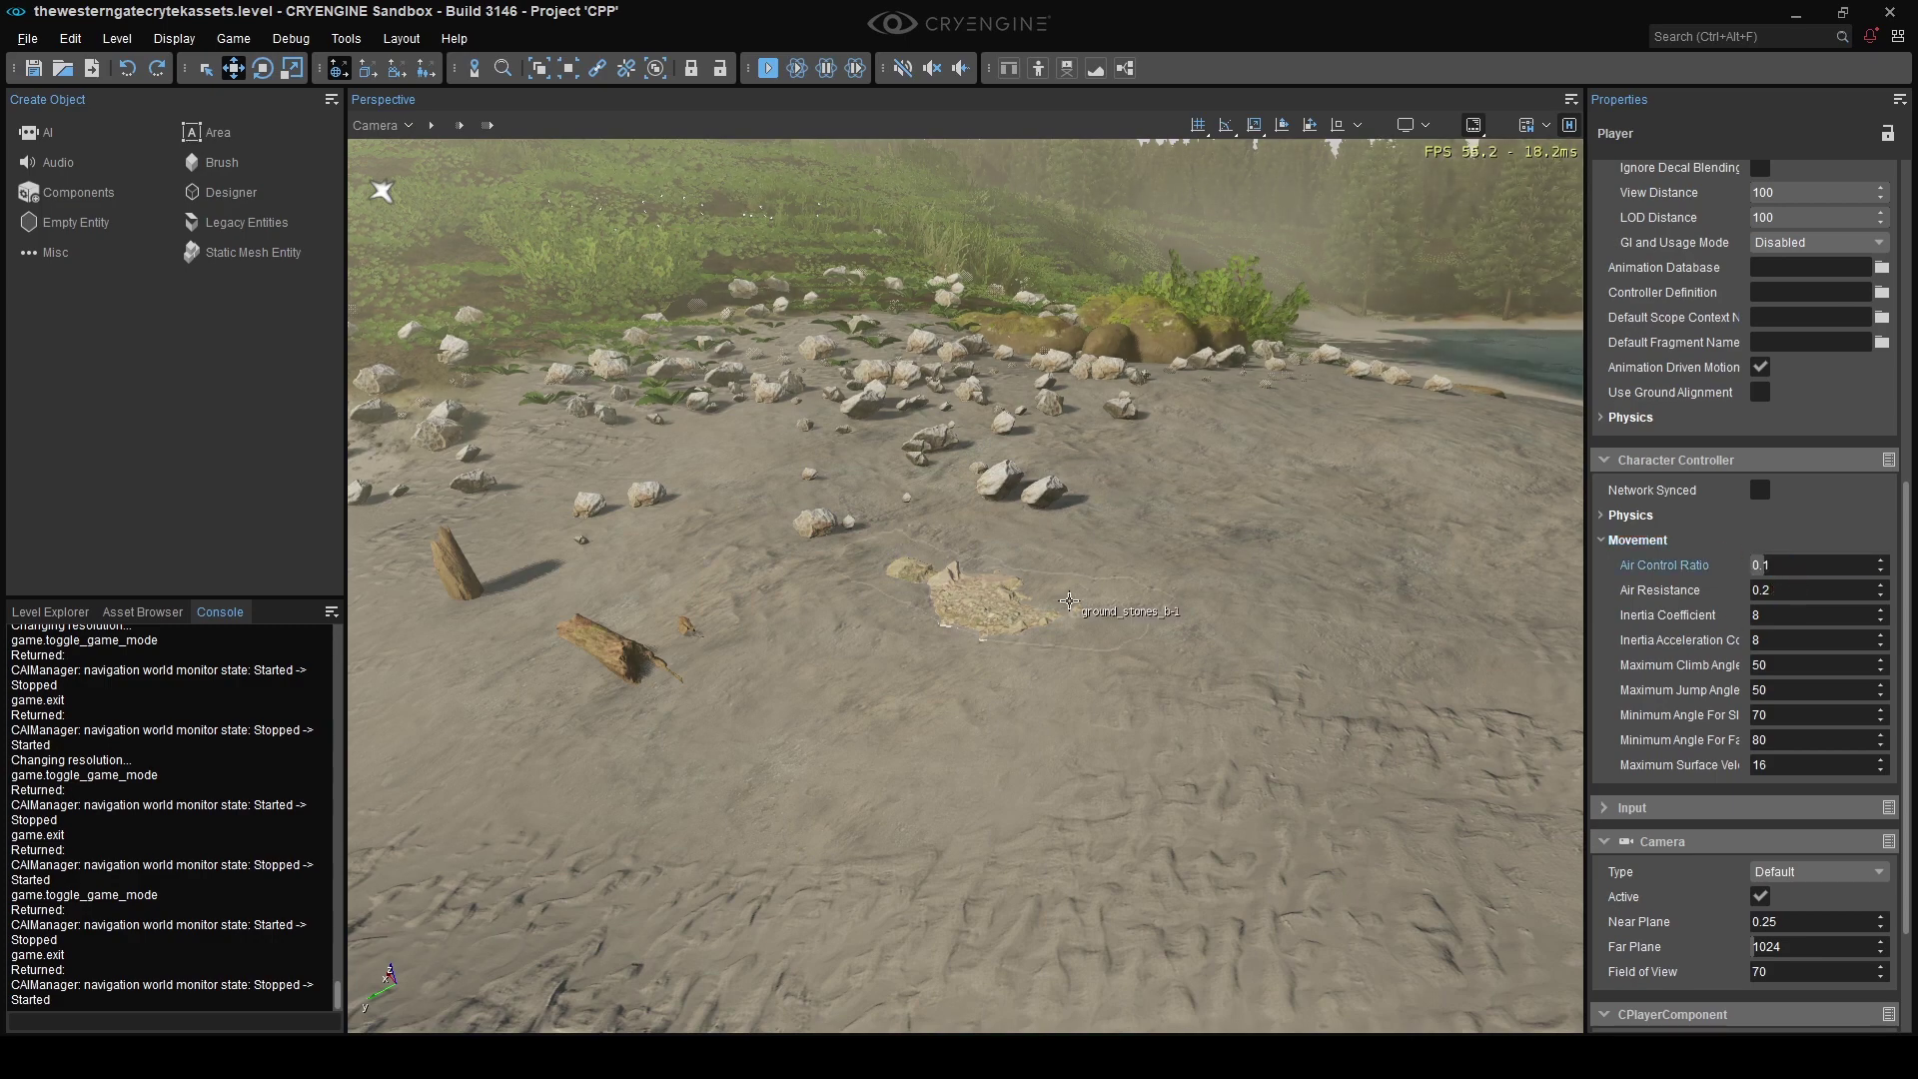
- Play the level again, running toward the dead tree on the sand spit and over the water
key("ctrl+g")
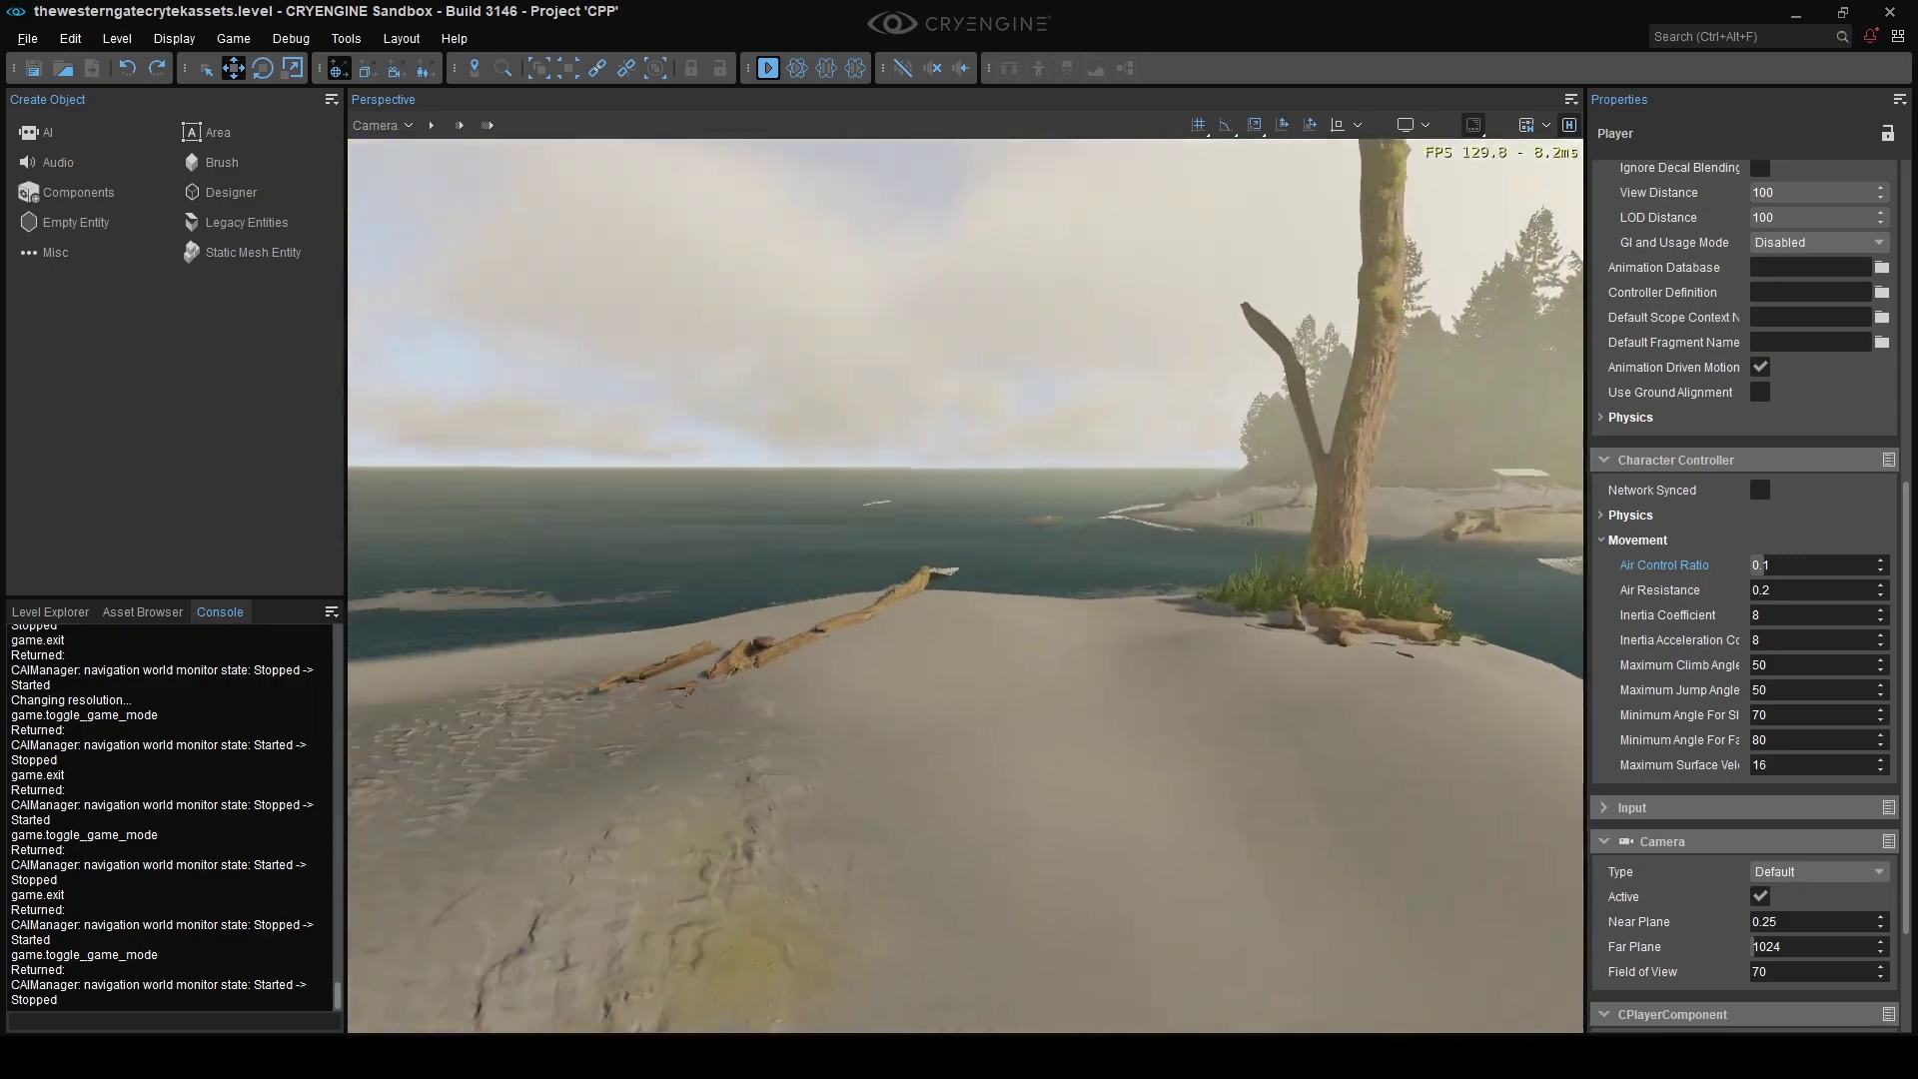
key("Escape")
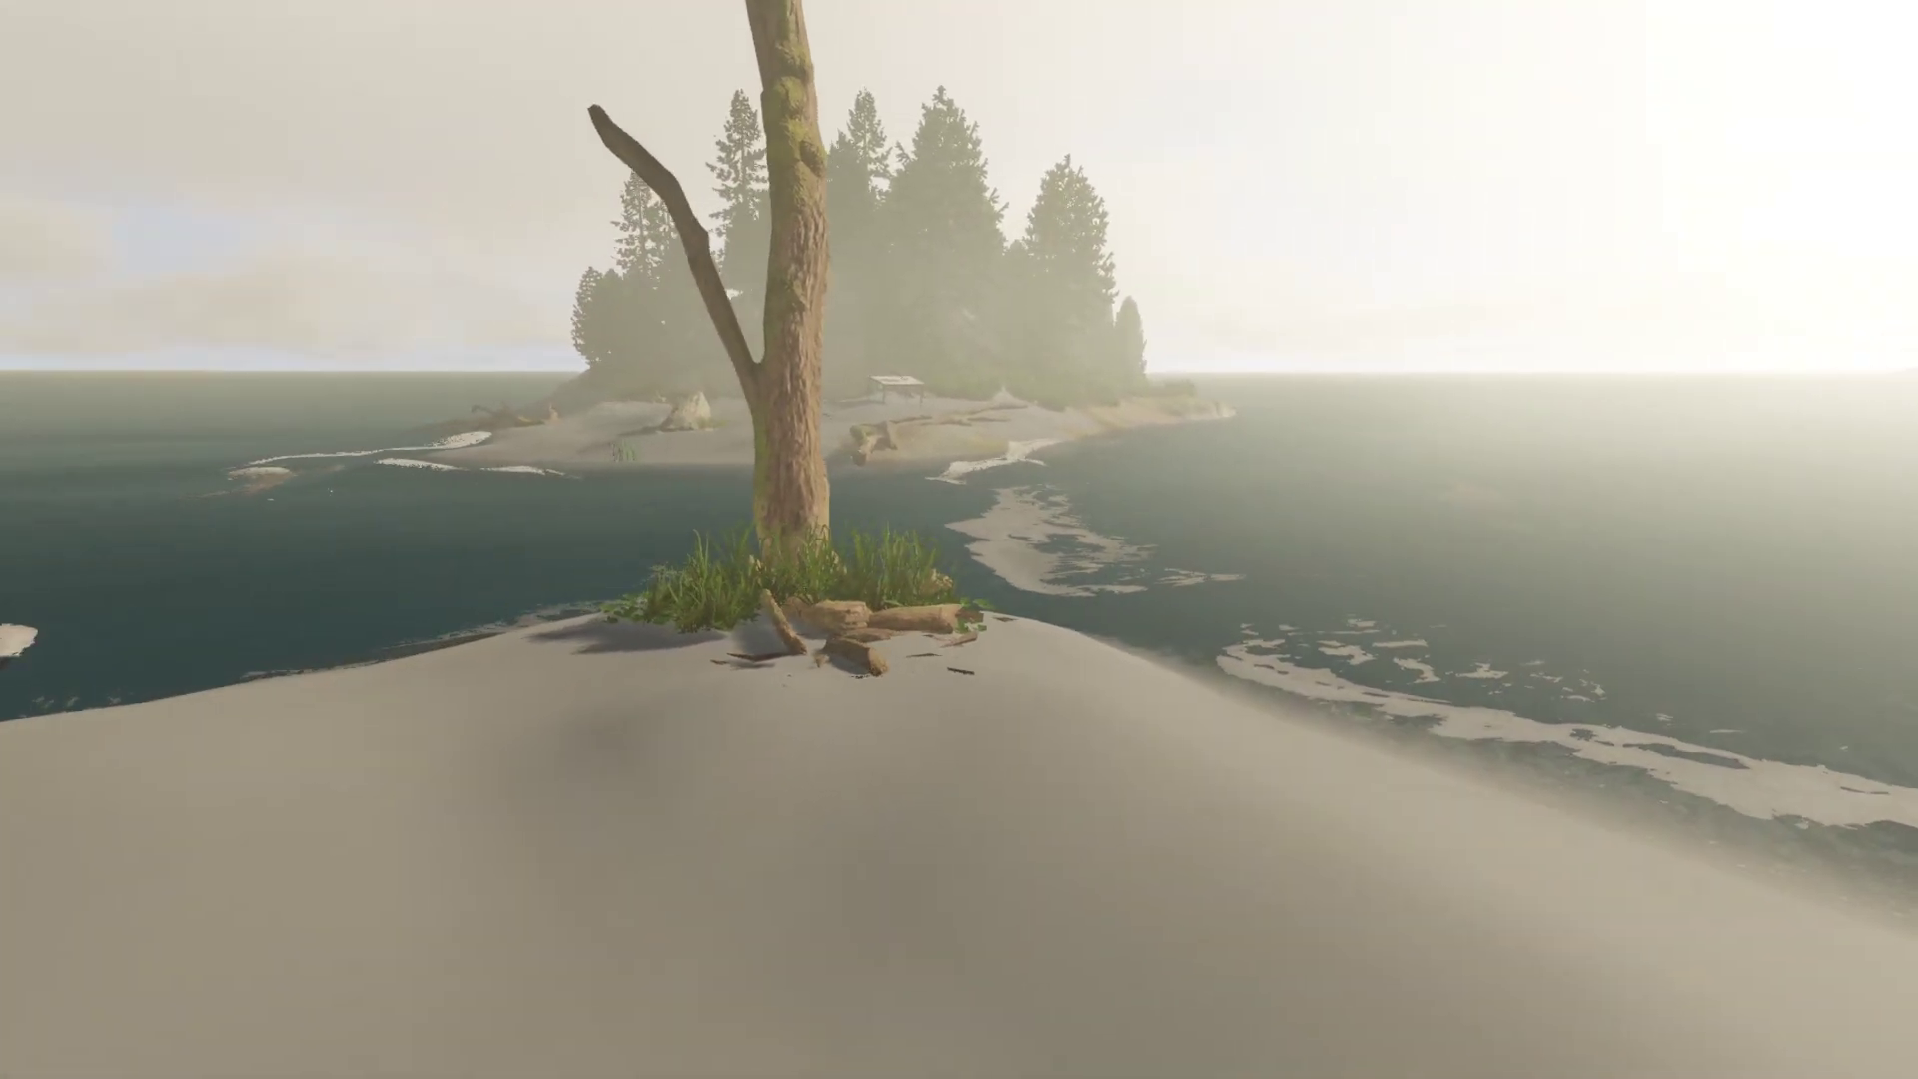
key("w")
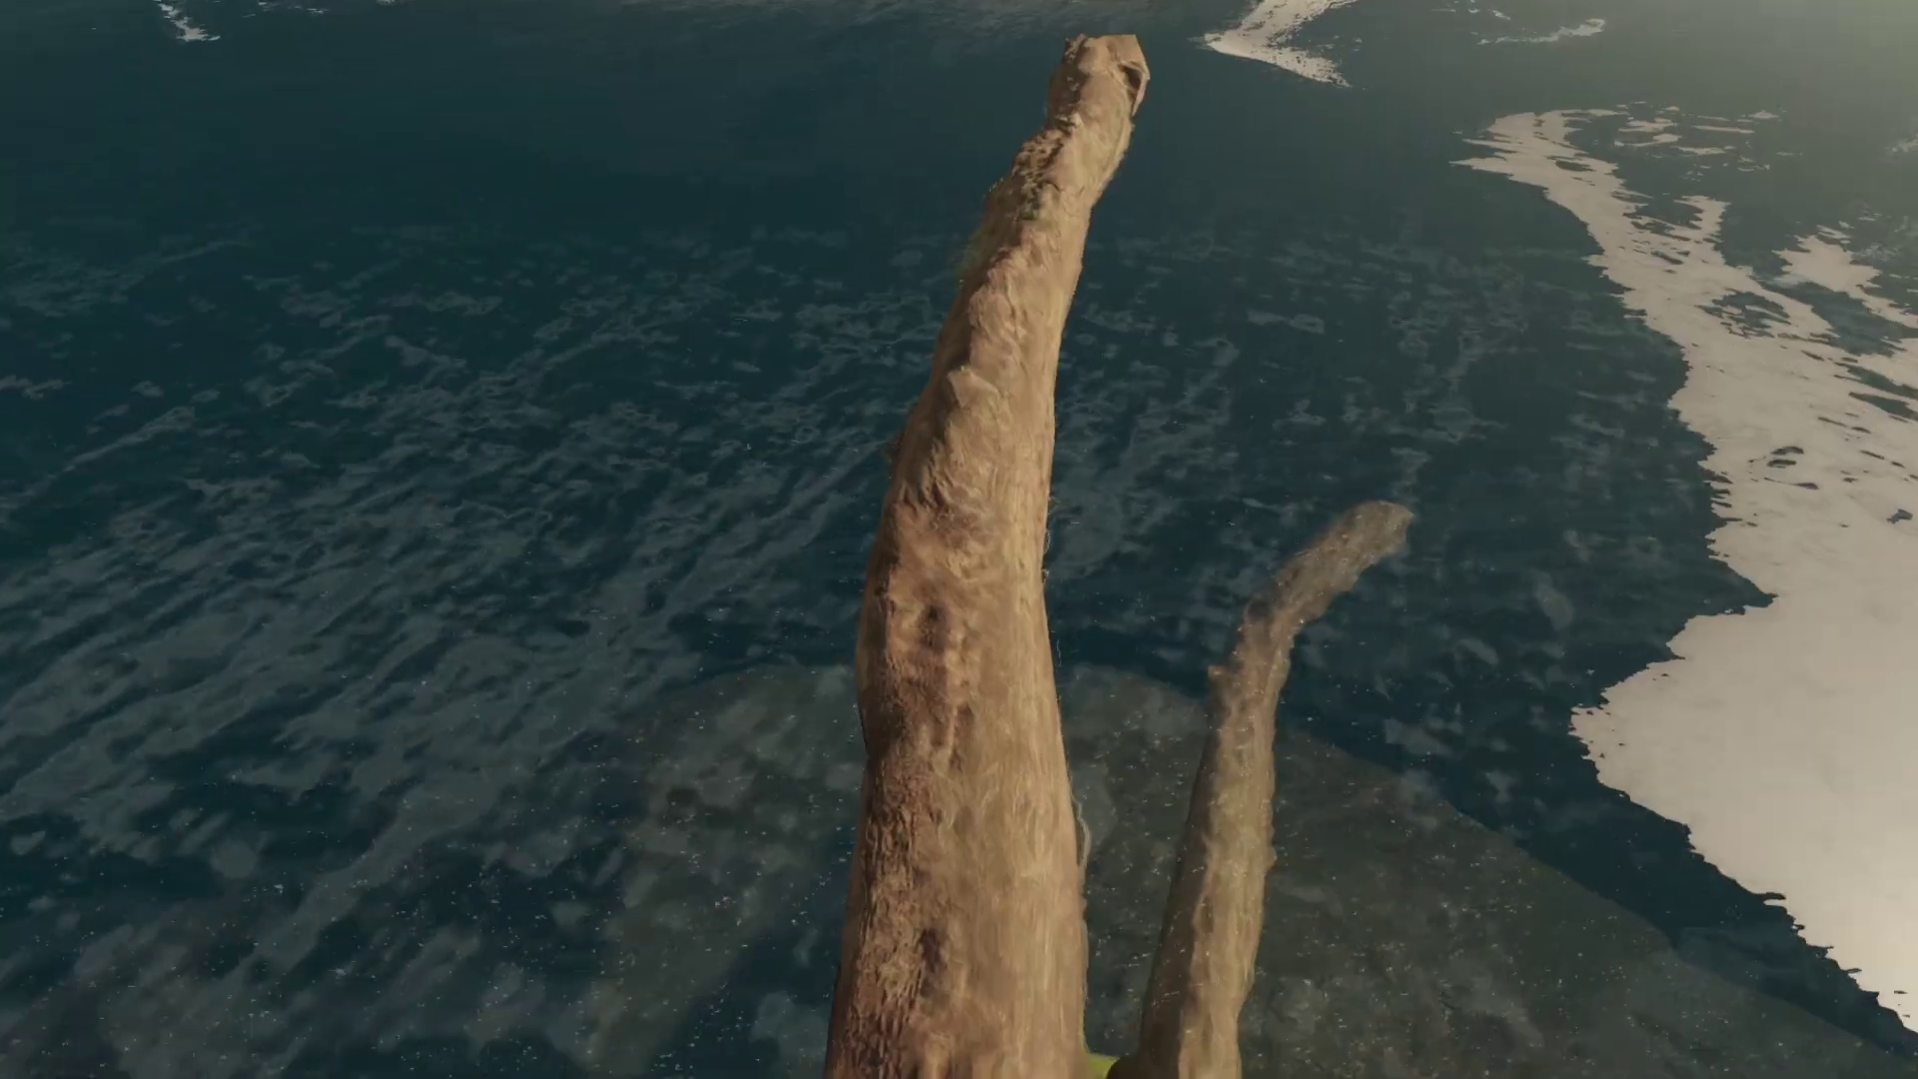
key("w")
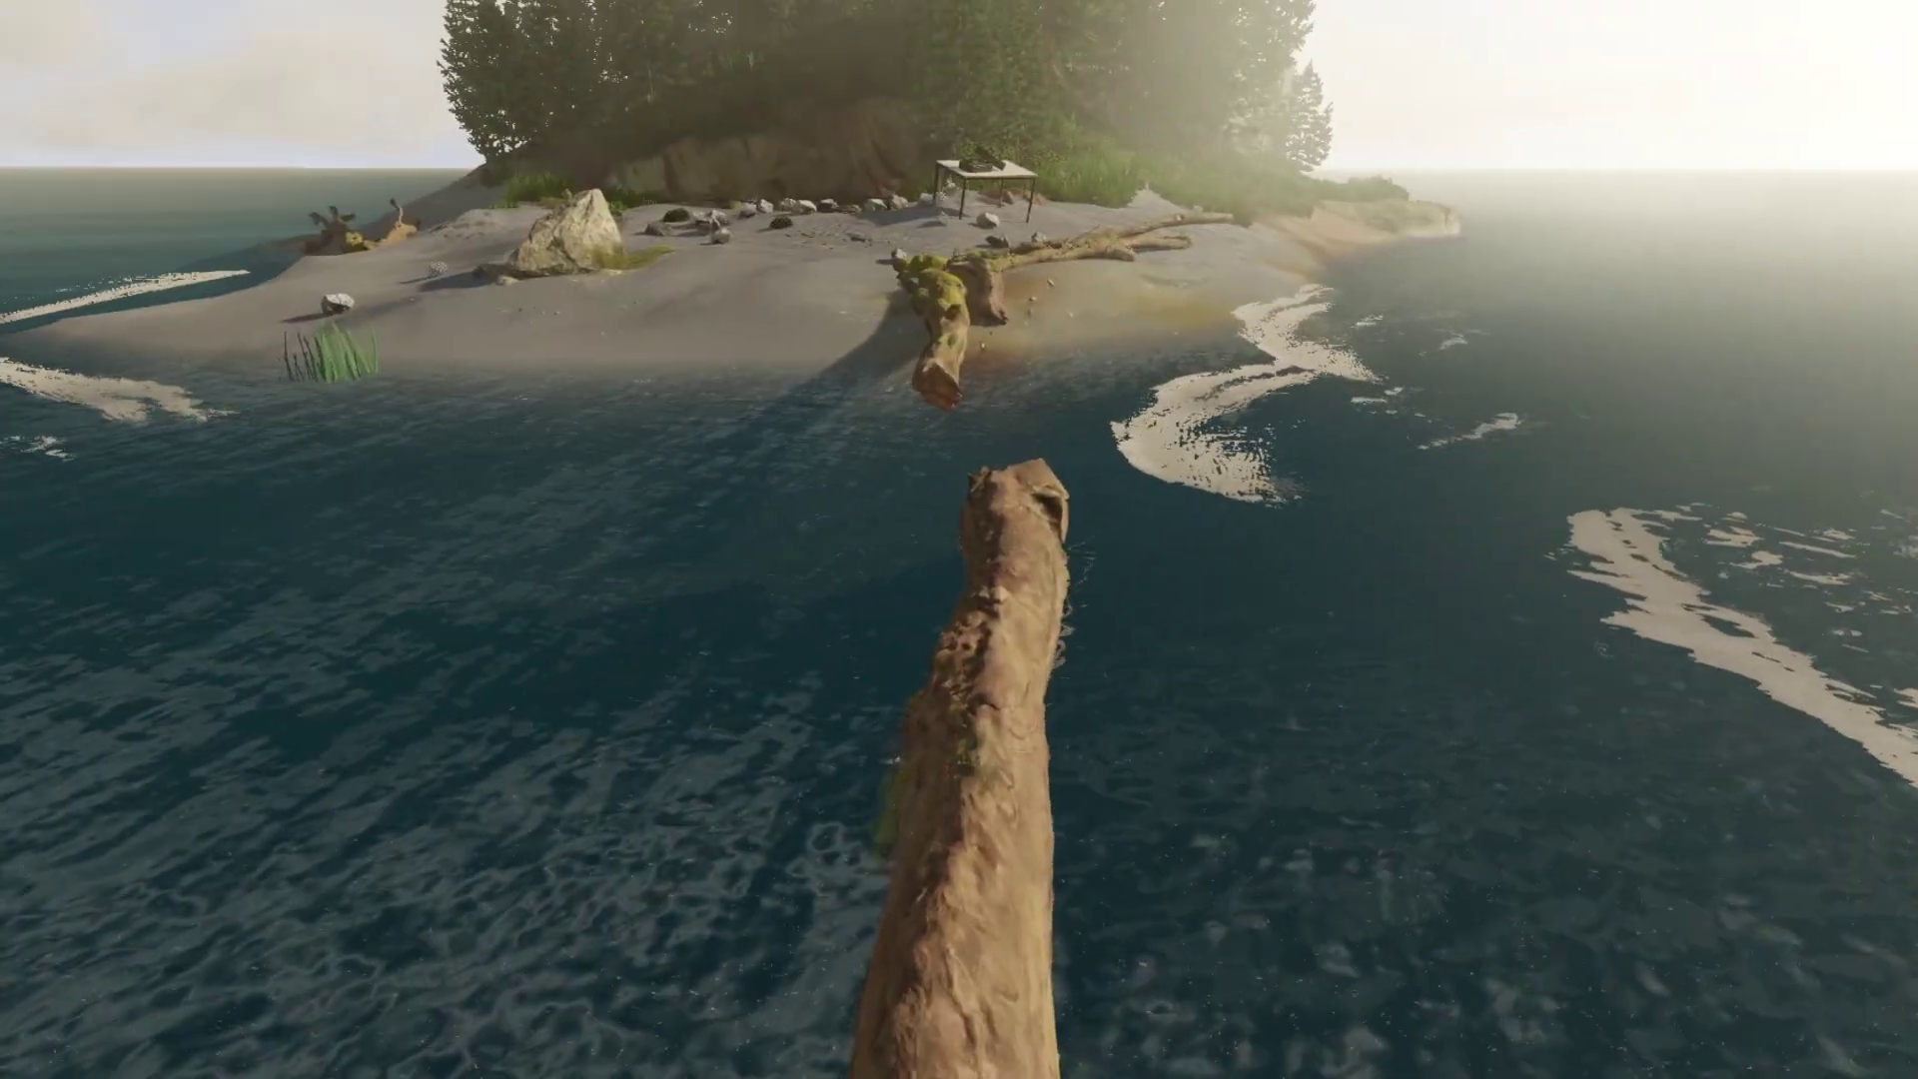